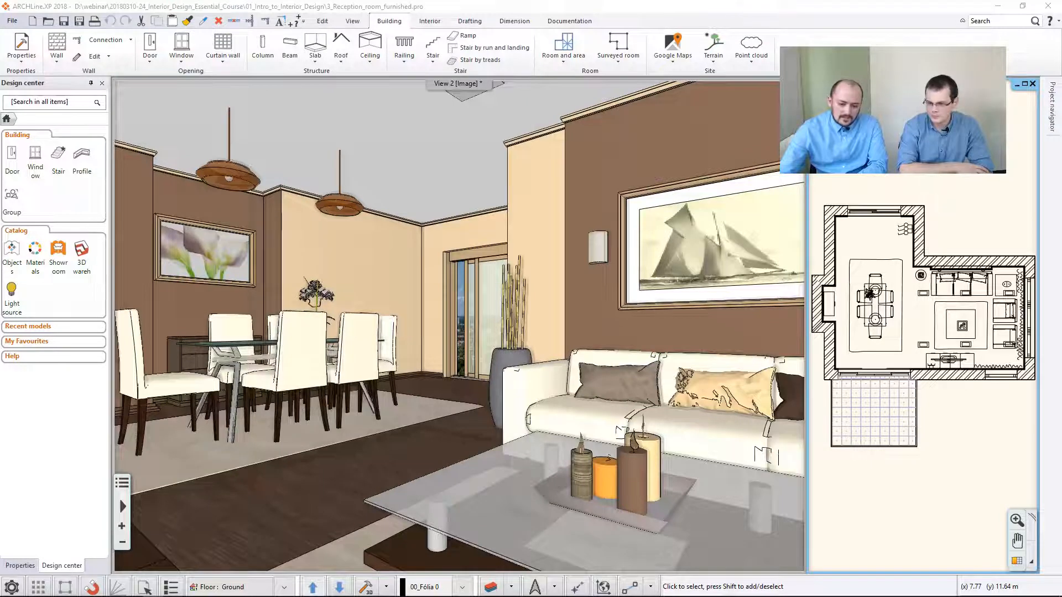
Swap the floor plan and the 3D view between the main and the smaller window, ending with the 3D view enlarged.
left_click(1016, 564)
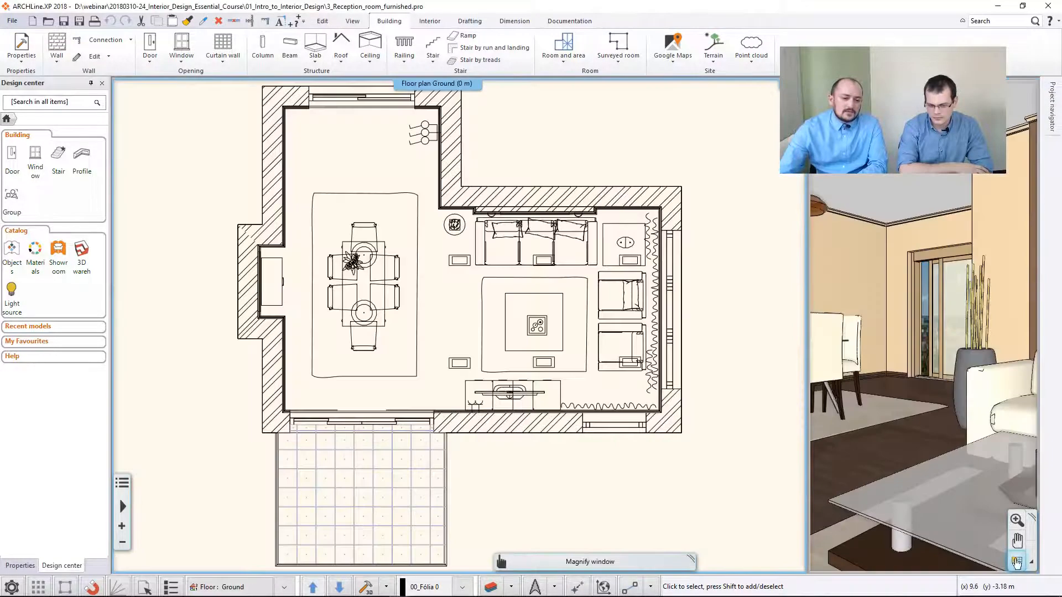
left_click(912, 402)
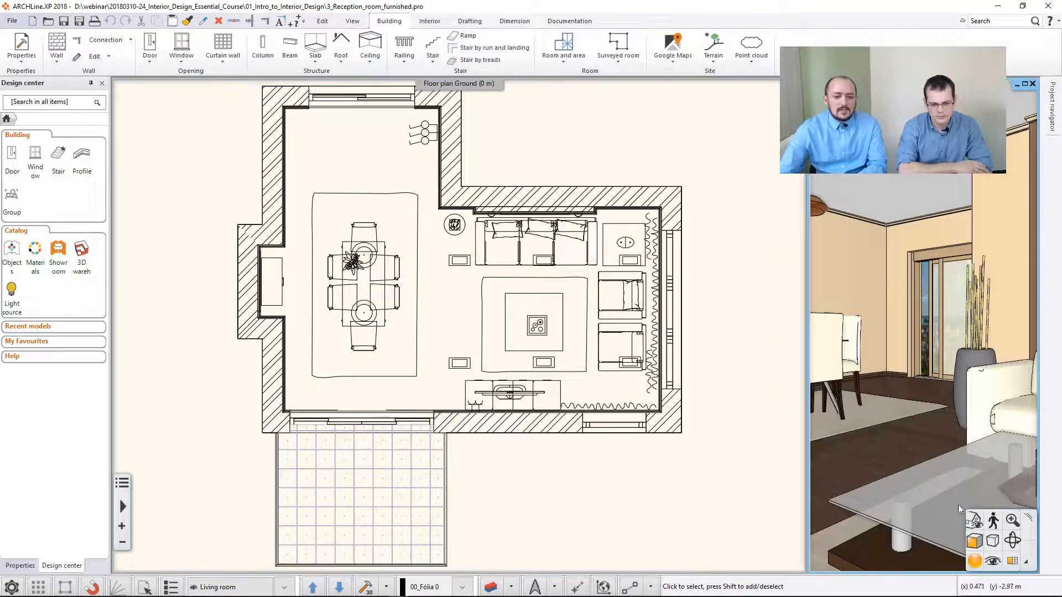
left_click(1010, 561)
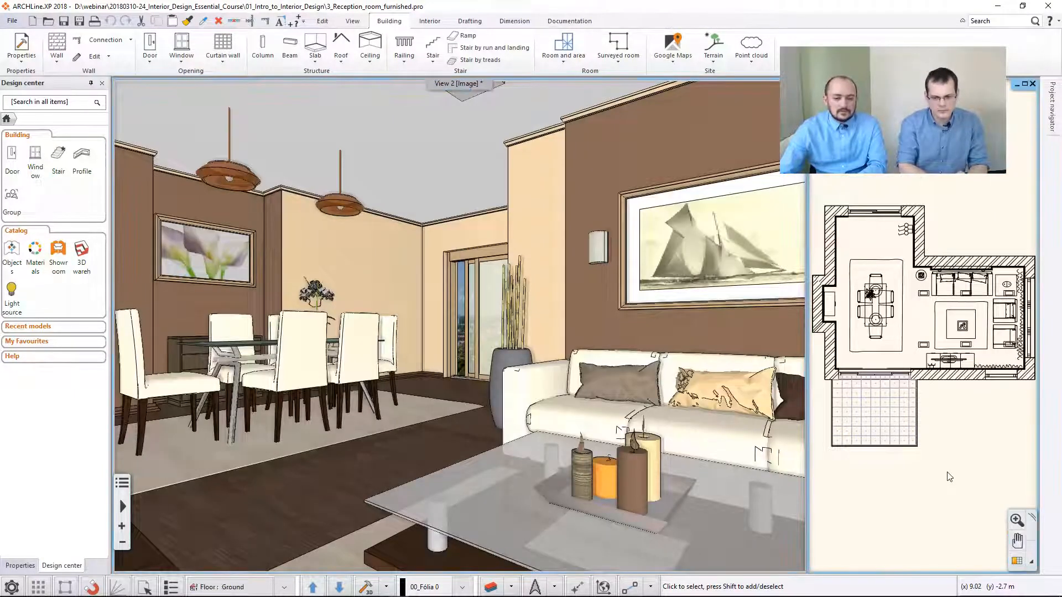
left_click(1016, 561)
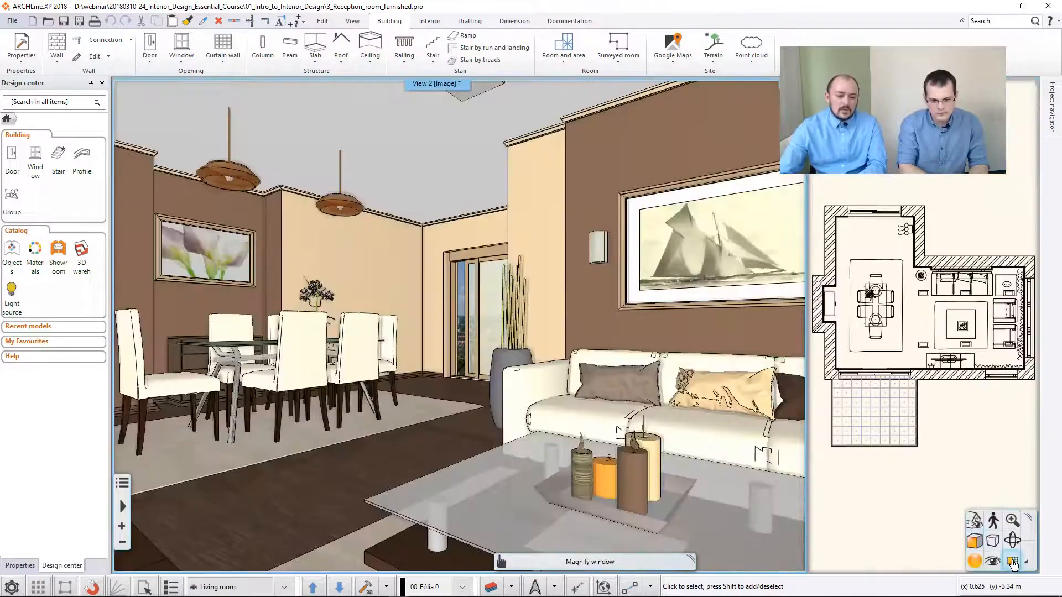
left_click(1013, 562)
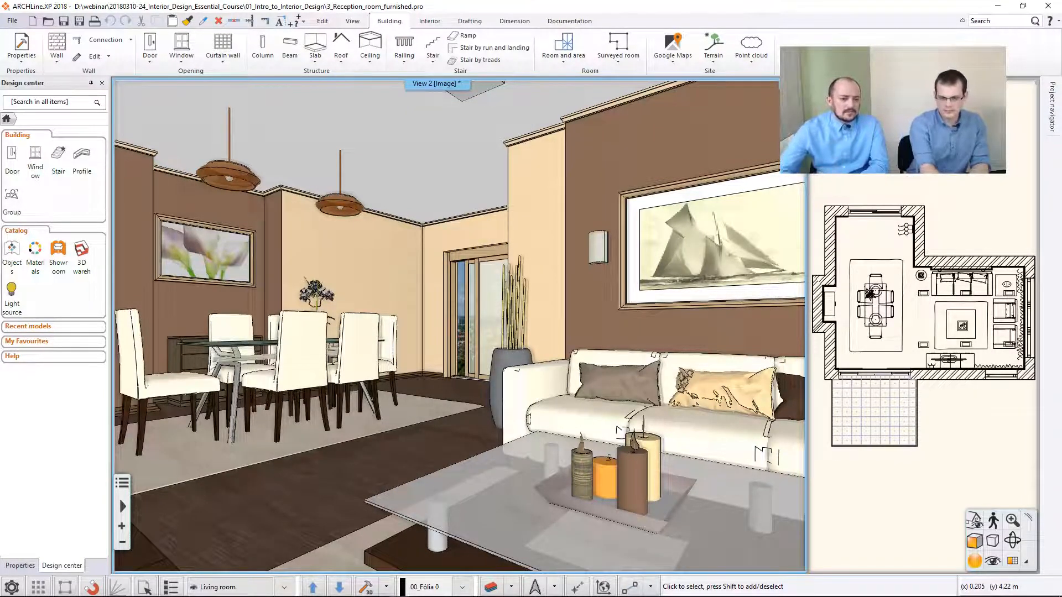
Search the program's commands for "tiling" and close the result list without choosing a command.
left_click(990, 21)
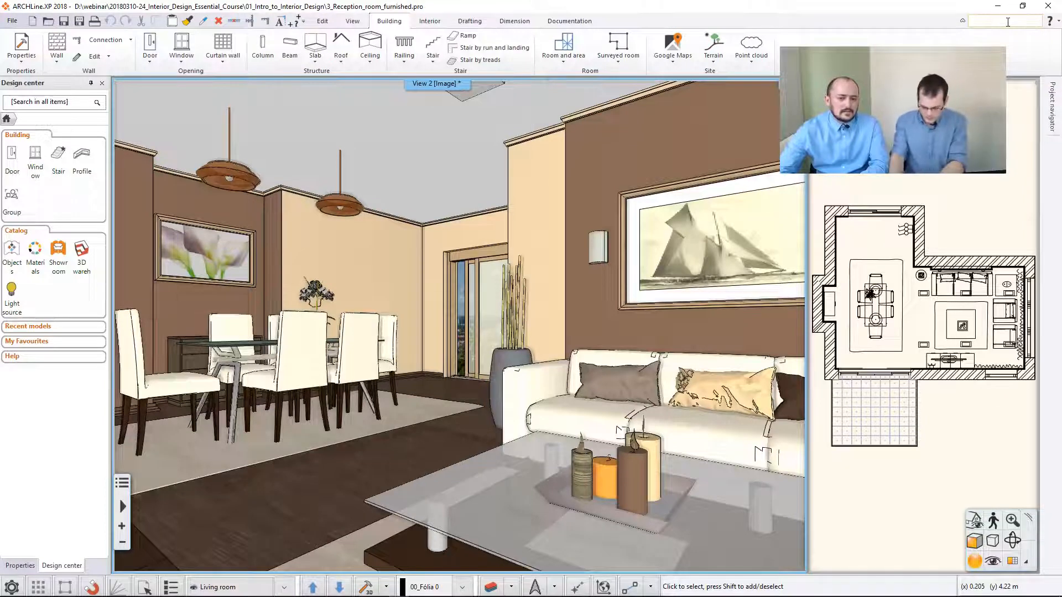
type("tiling")
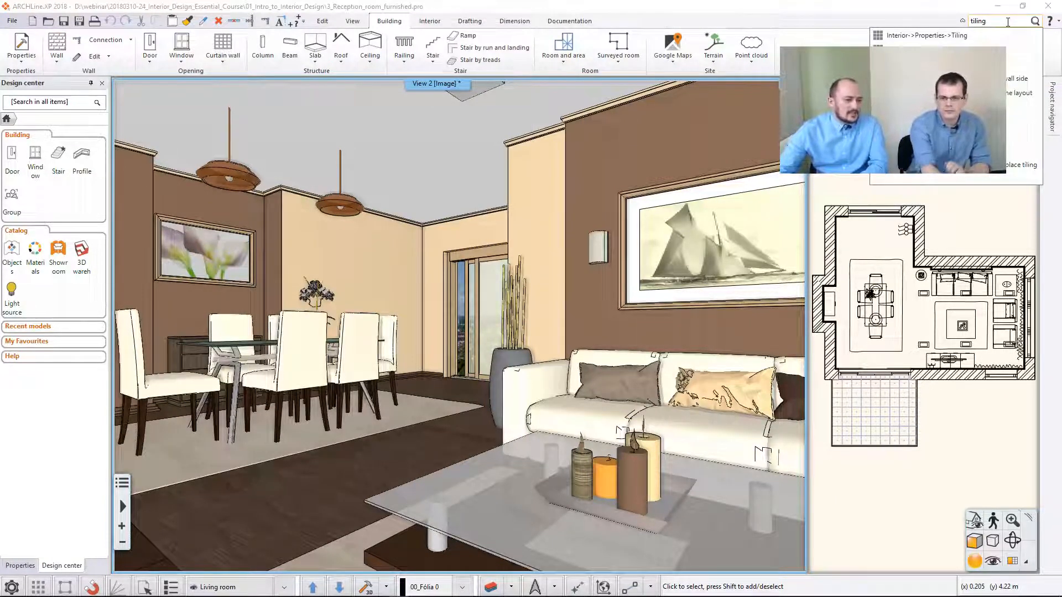
left_click(311, 104)
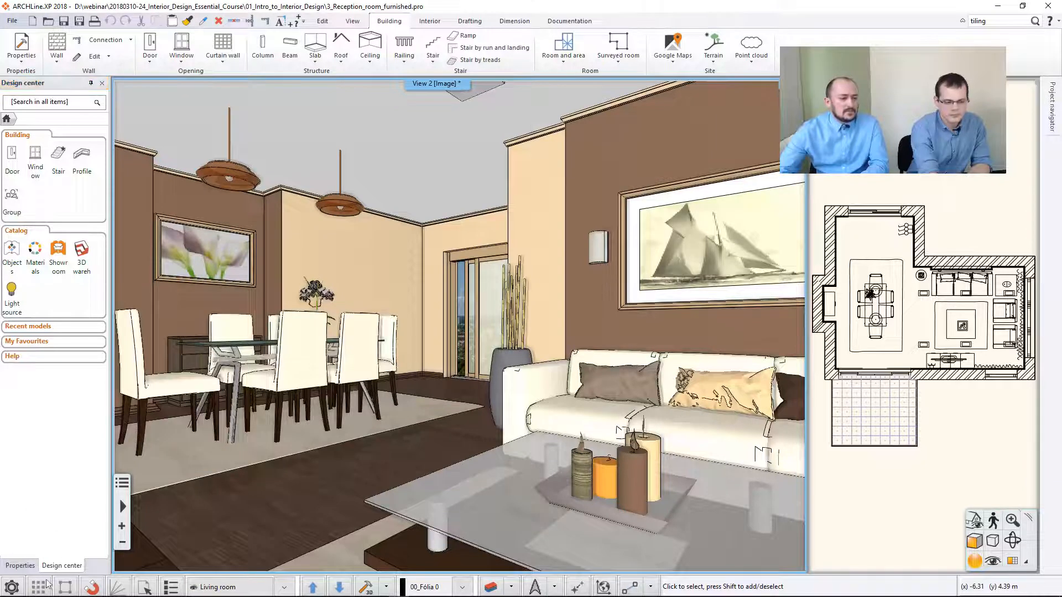
Examine the graphics settings and the properties of the dining chair nearest the viewer, and return to the Design center.
left_click(21, 565)
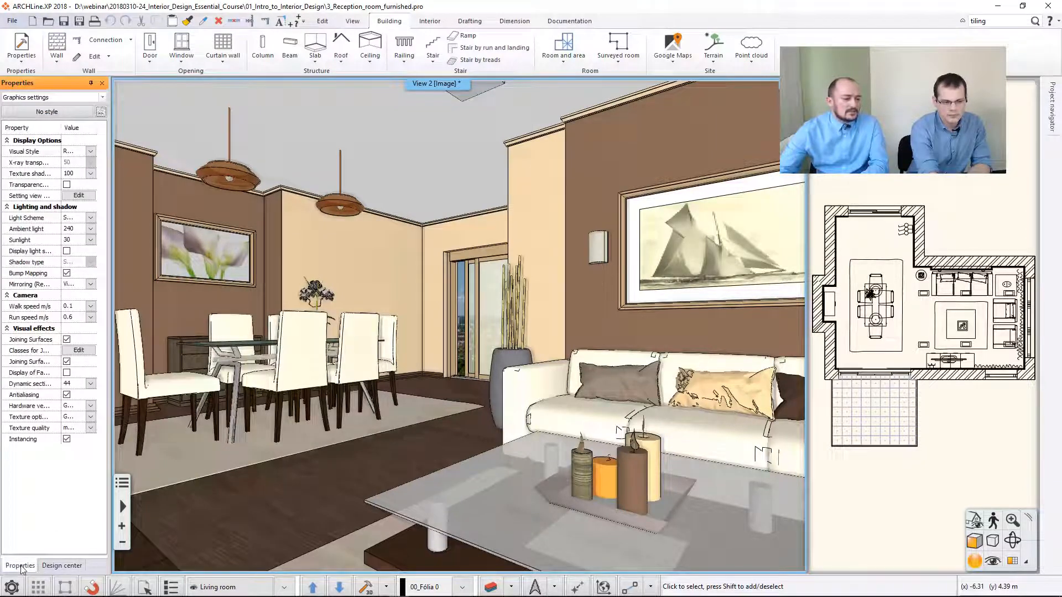
left_click(190, 390)
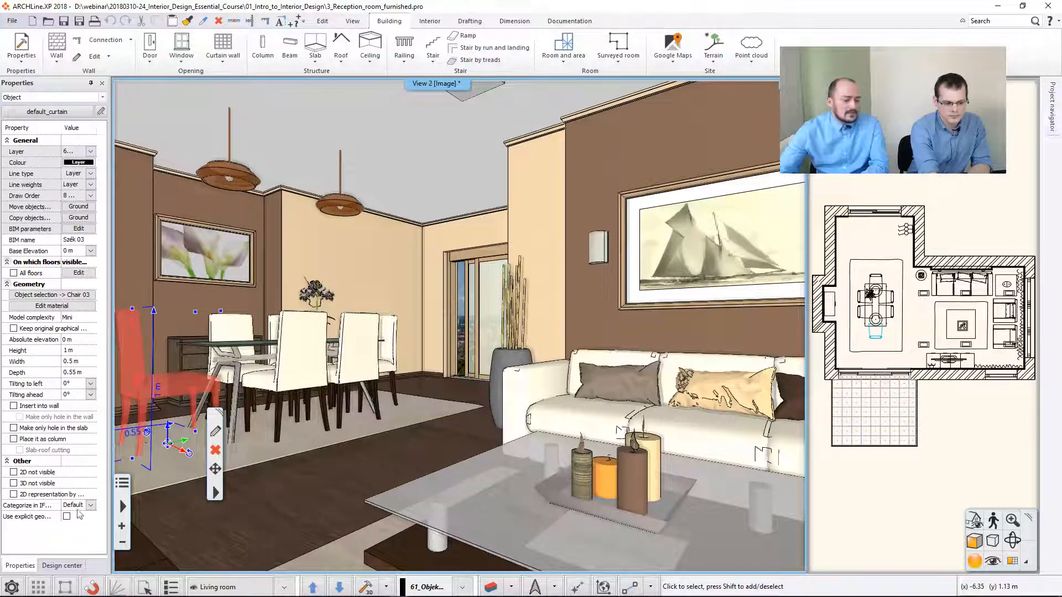
left_click(55, 565)
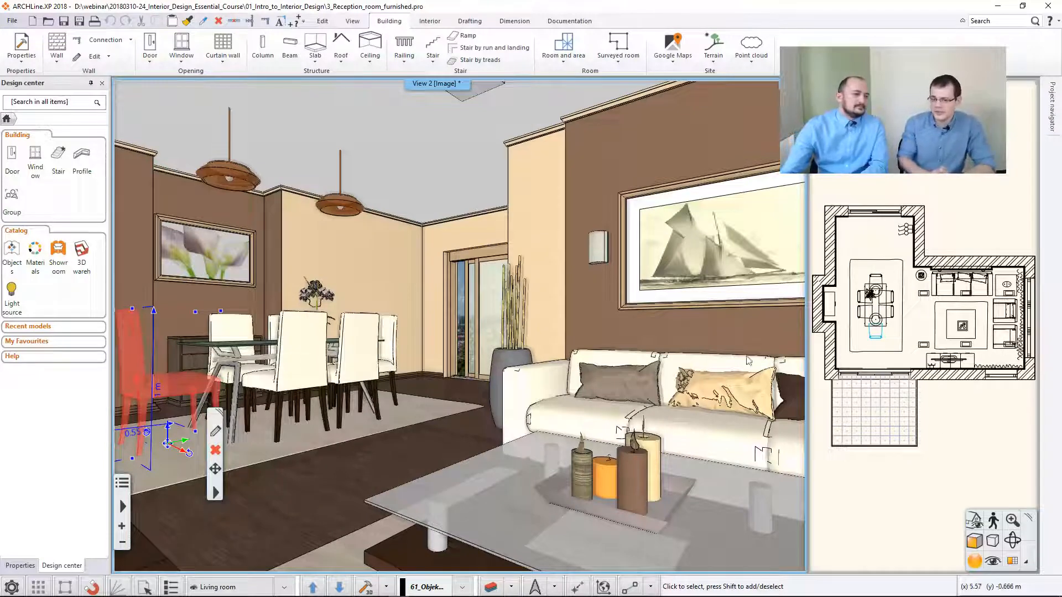
Create a new empty project, accepting the default project properties.
left_click(11, 21)
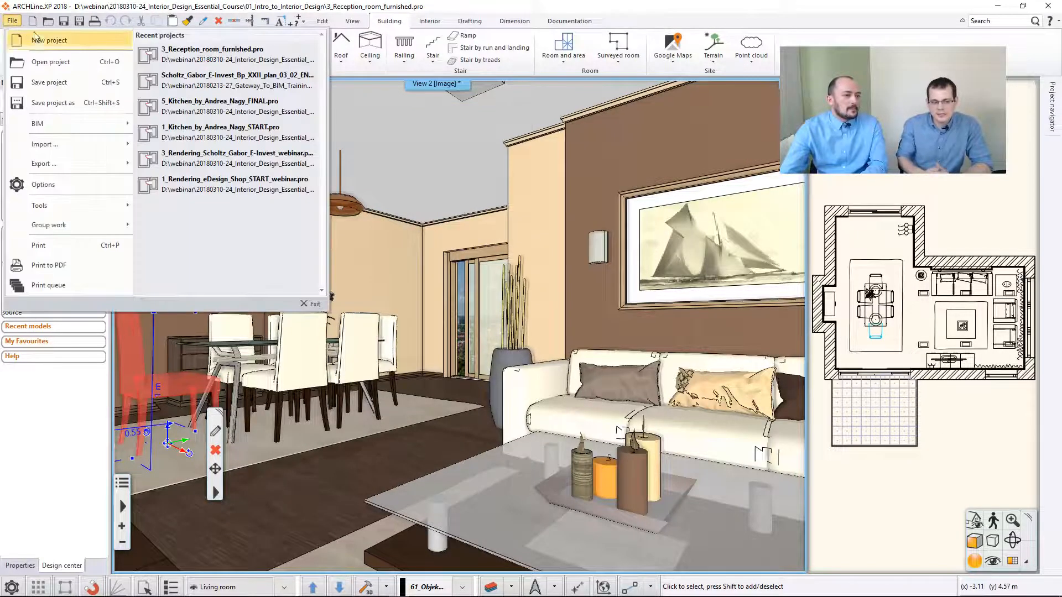
left_click(110, 65)
left_click(438, 326)
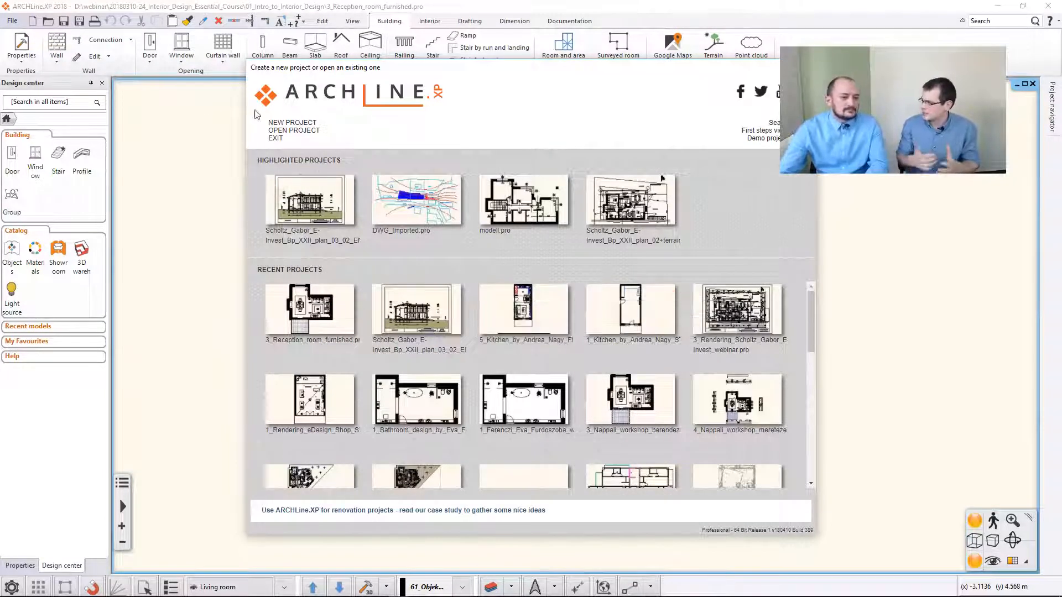
left_click(292, 123)
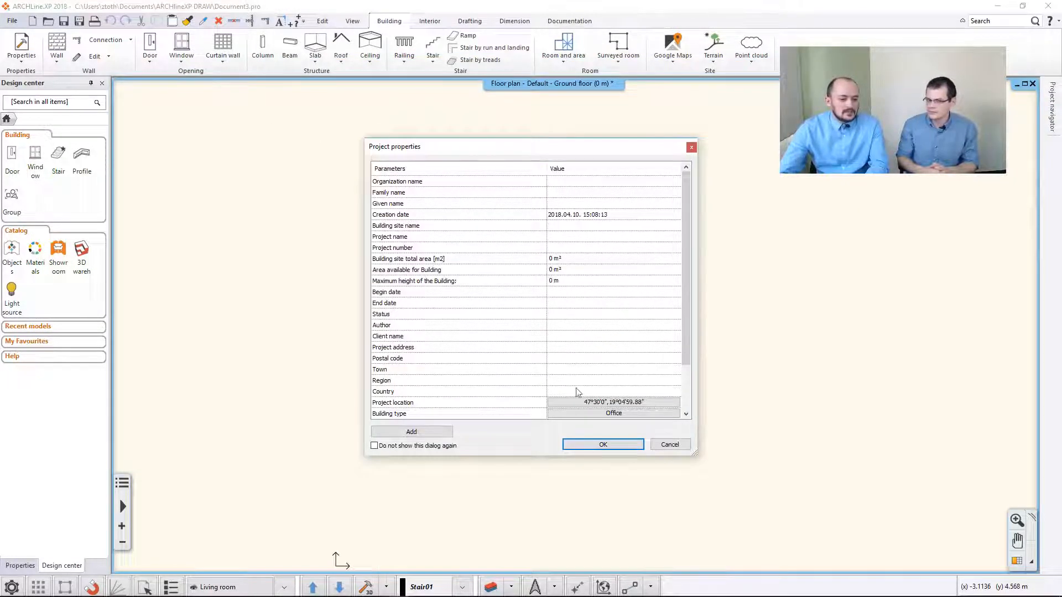
left_click(603, 444)
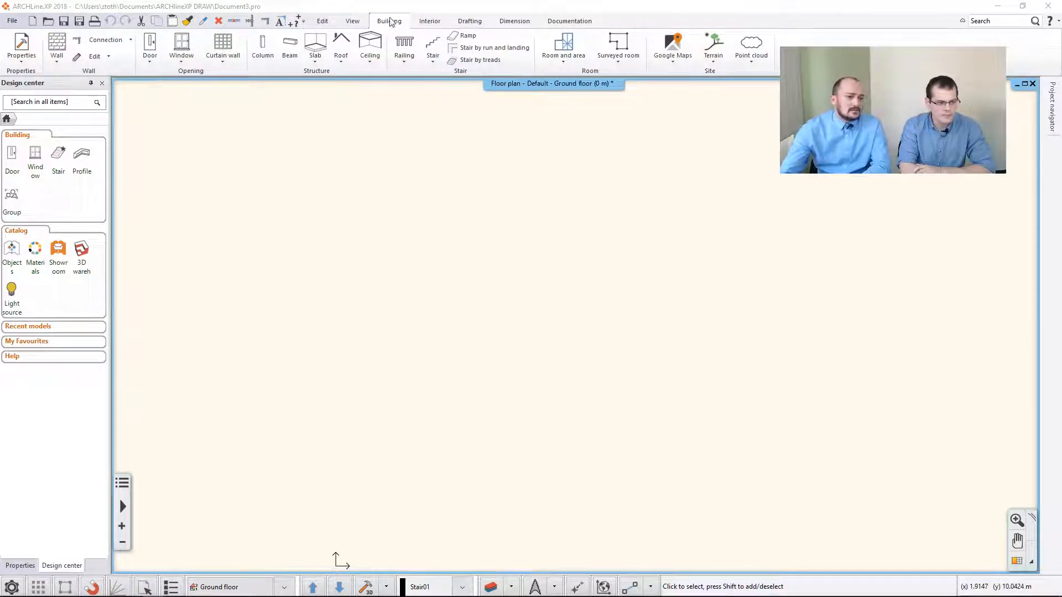
Draw a 5 m wall running straight down the floor plan in the 1 layered 38 wide wall style.
left_click(59, 51)
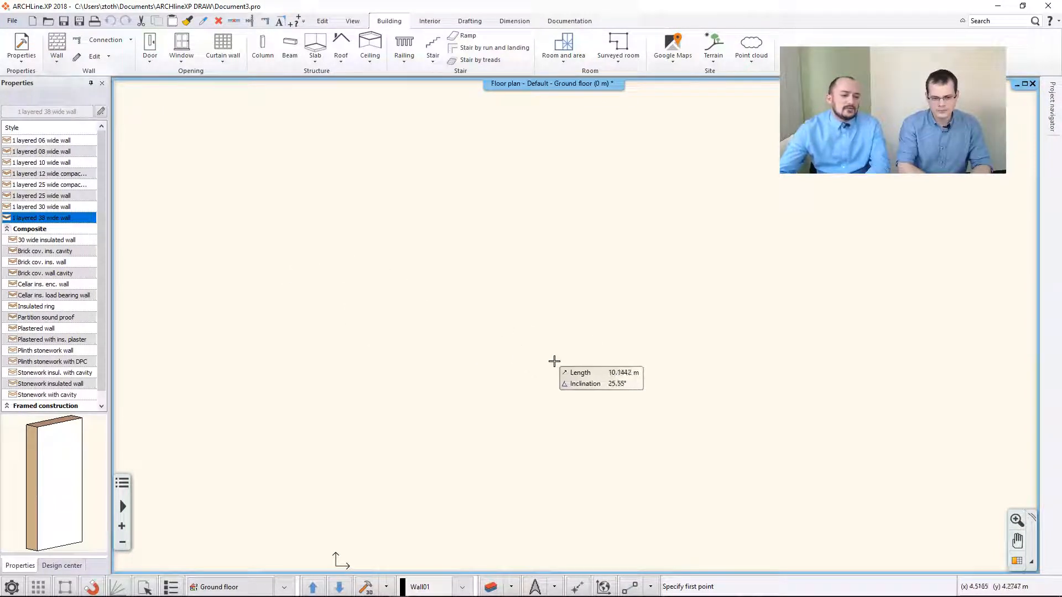
left_click(618, 243)
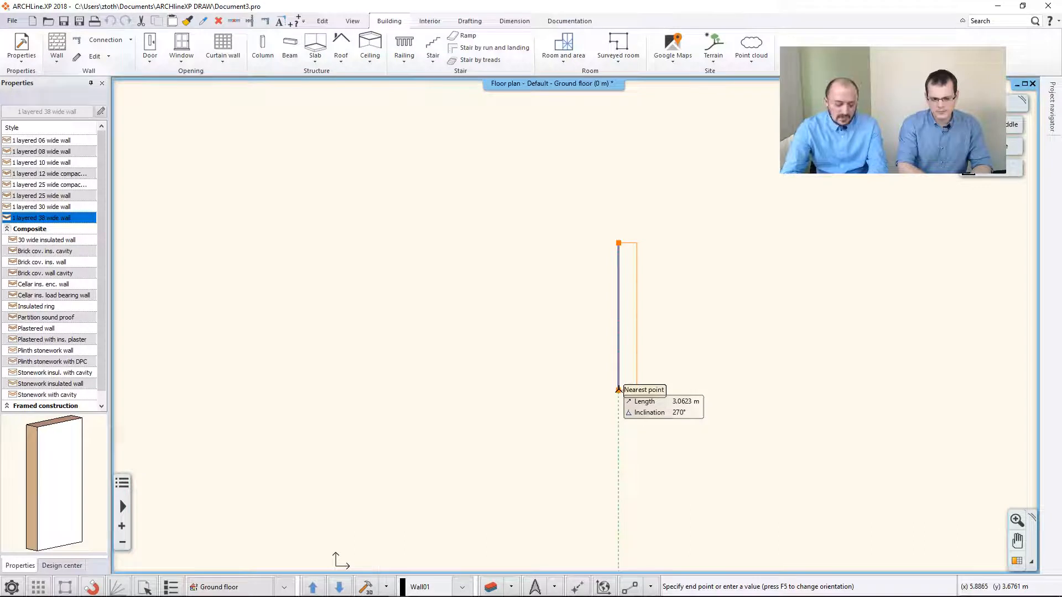
type("5")
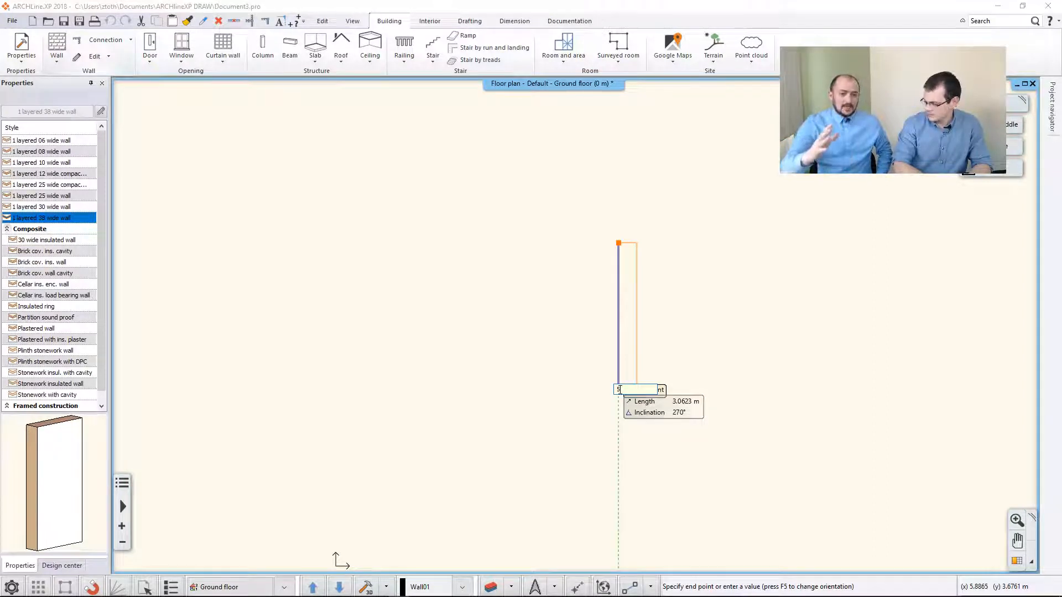
key("Return")
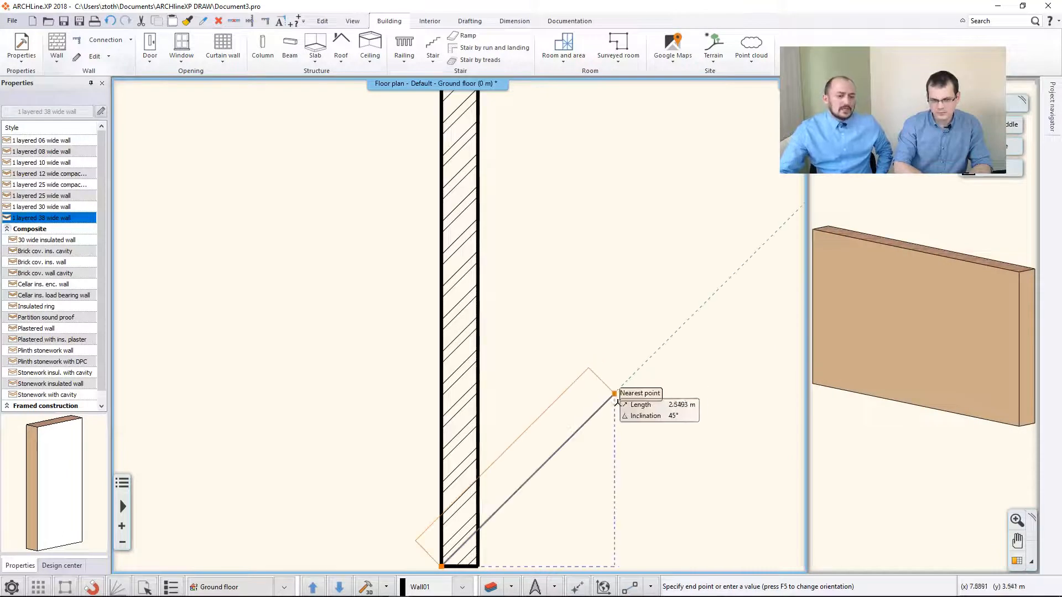
Continue from the first wall's lower end with a 7.16 m horizontal wall running left at 180°.
scroll(605, 408, "down", 4)
middle_click_drag(244, 474, 405, 484)
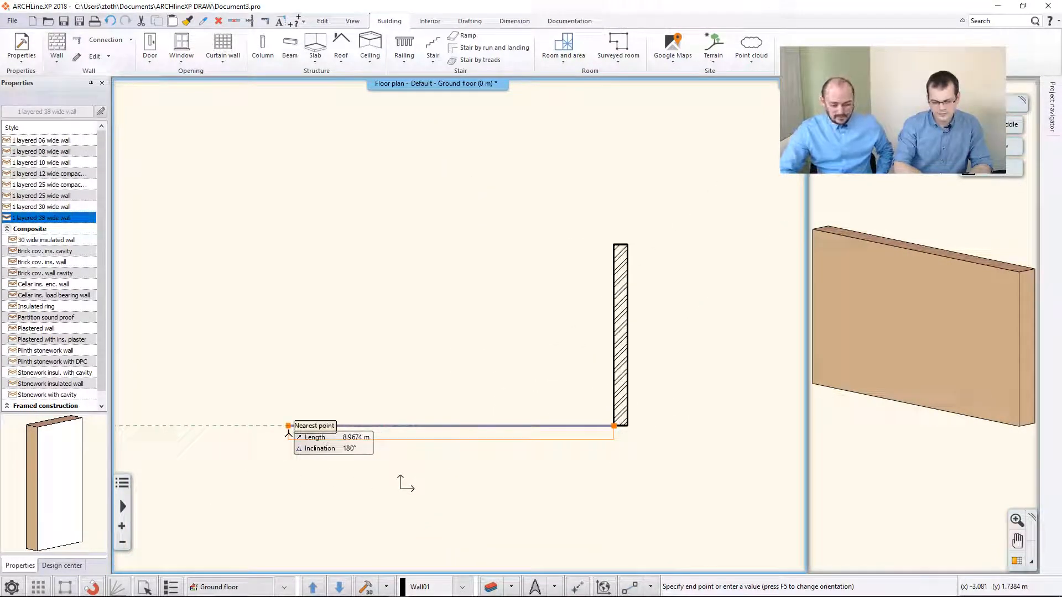
type("7")
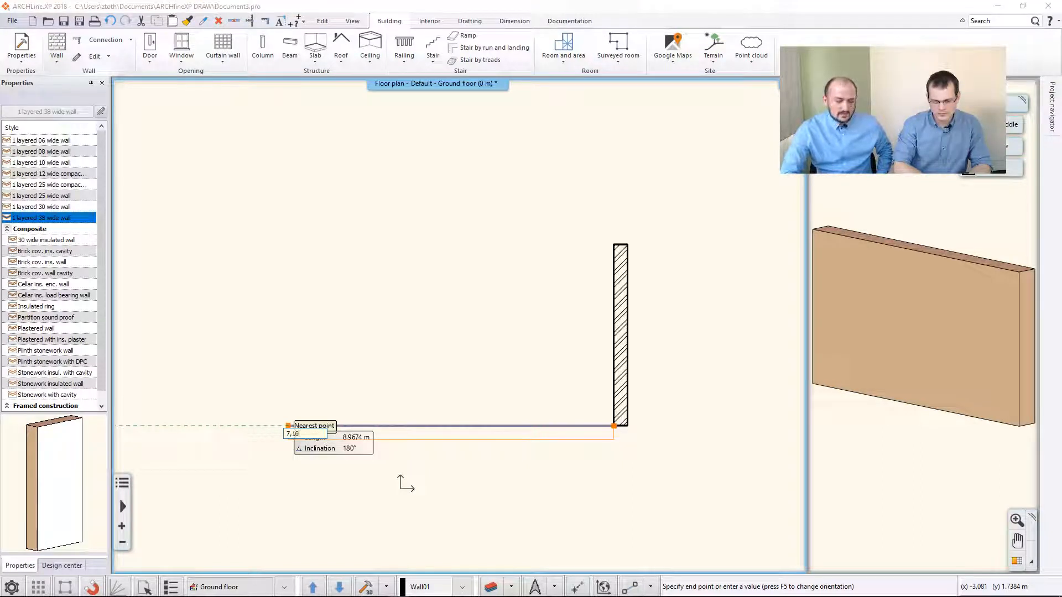
type(",16")
key("Return")
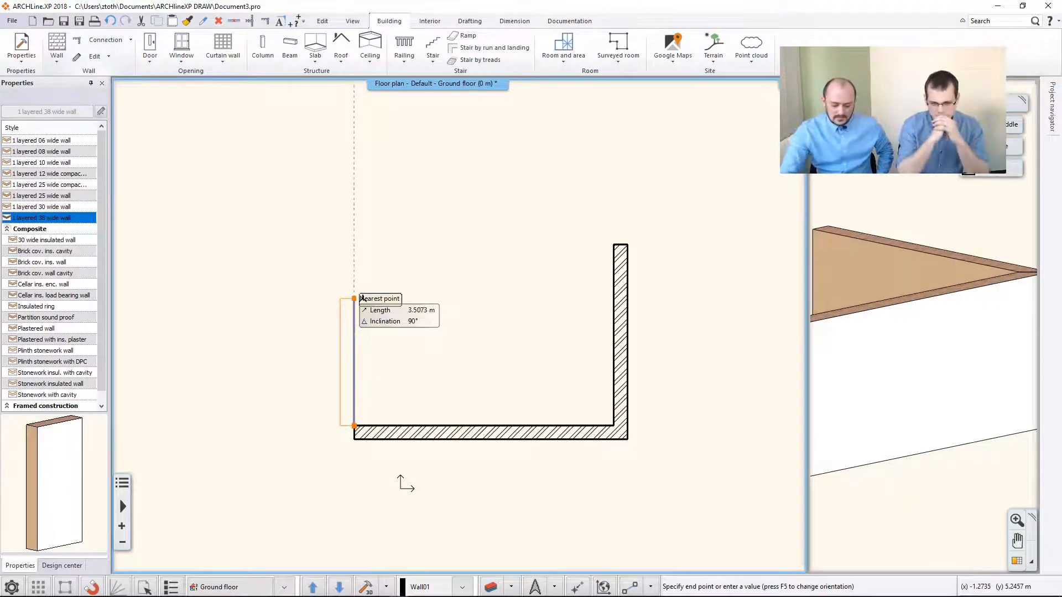
Add a 2 m wall going up at 90° from the horizontal wall's left end and finish the wall chain.
type("2")
key("Return")
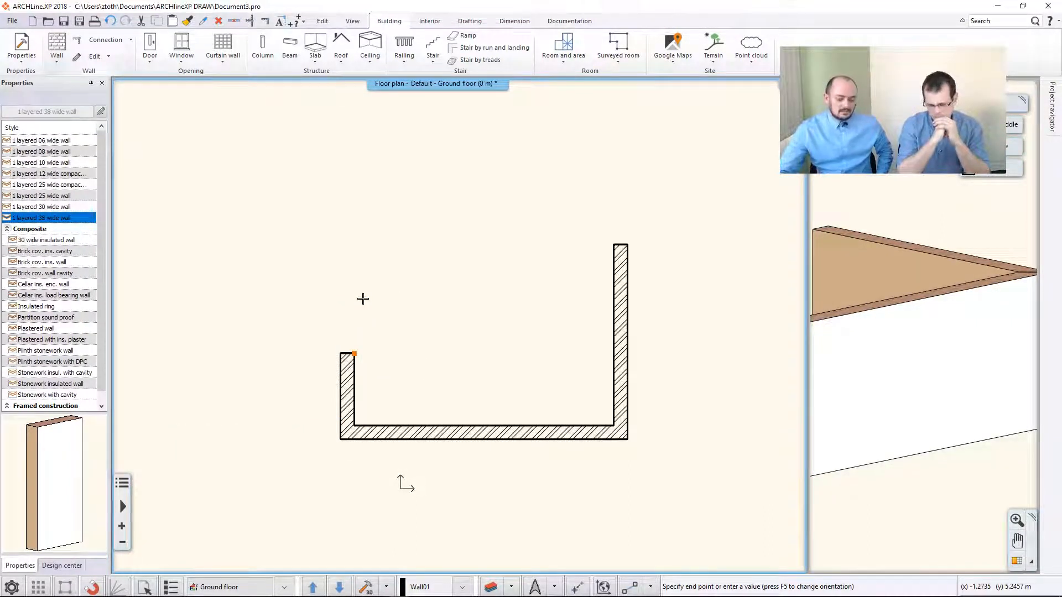
key("Escape")
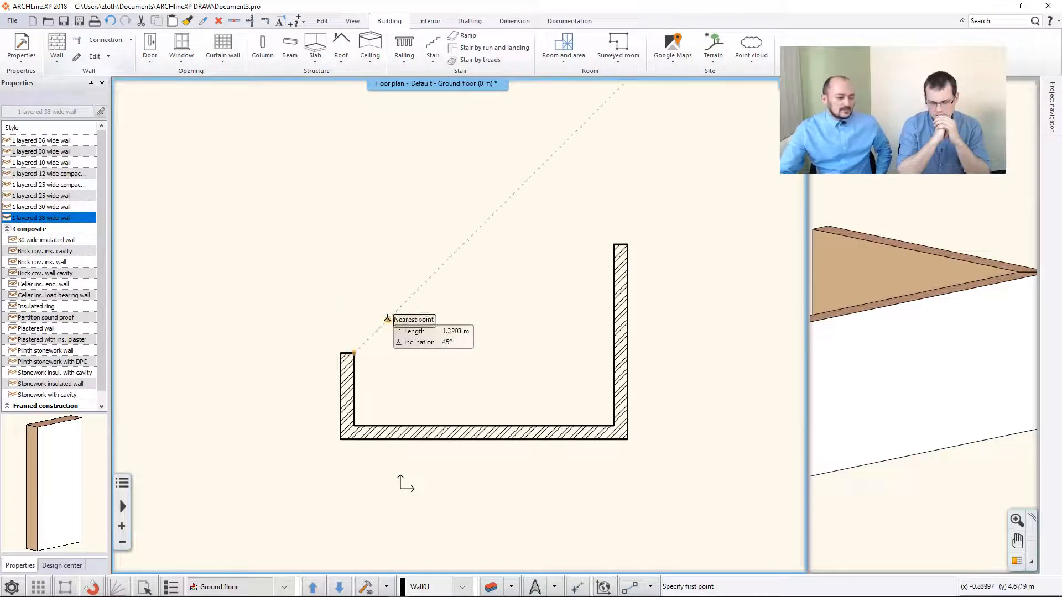
key("Escape")
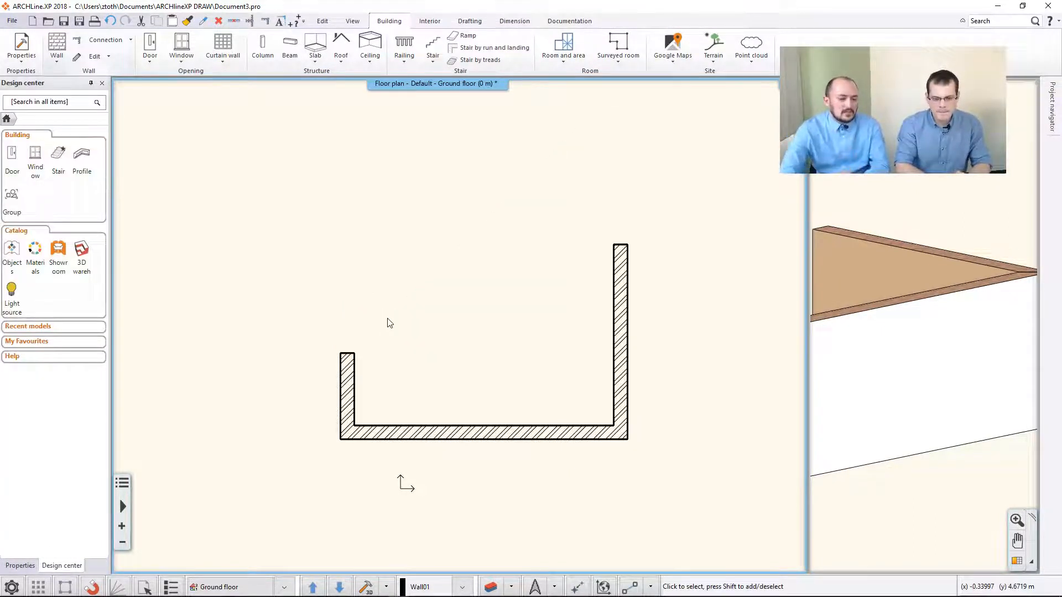
In the 3D view, select the first wall drawn and set its length to 4 m using its on-model dimension.
left_click(388, 319)
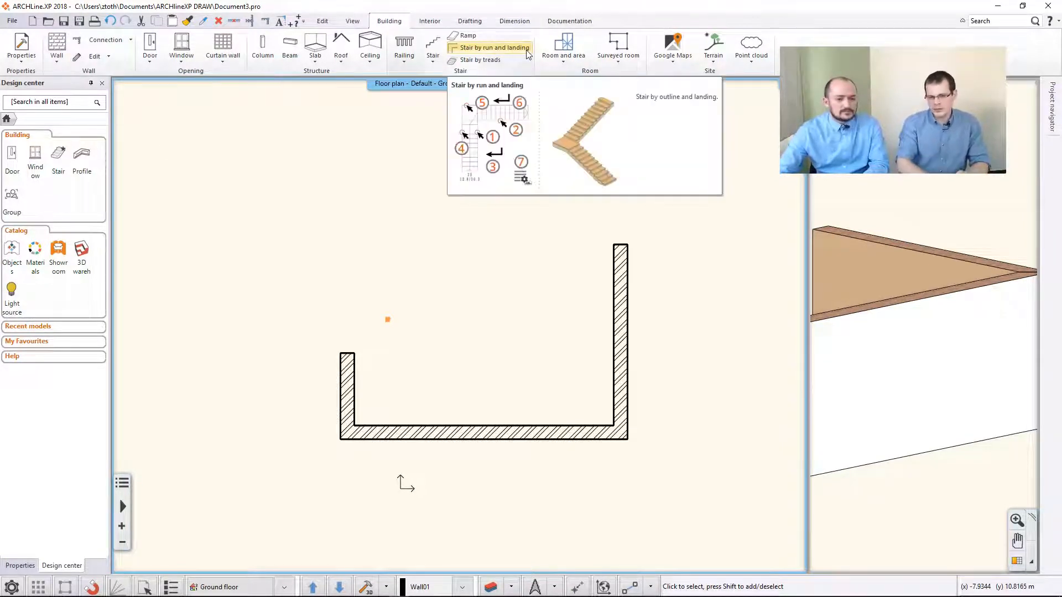
left_click(903, 191)
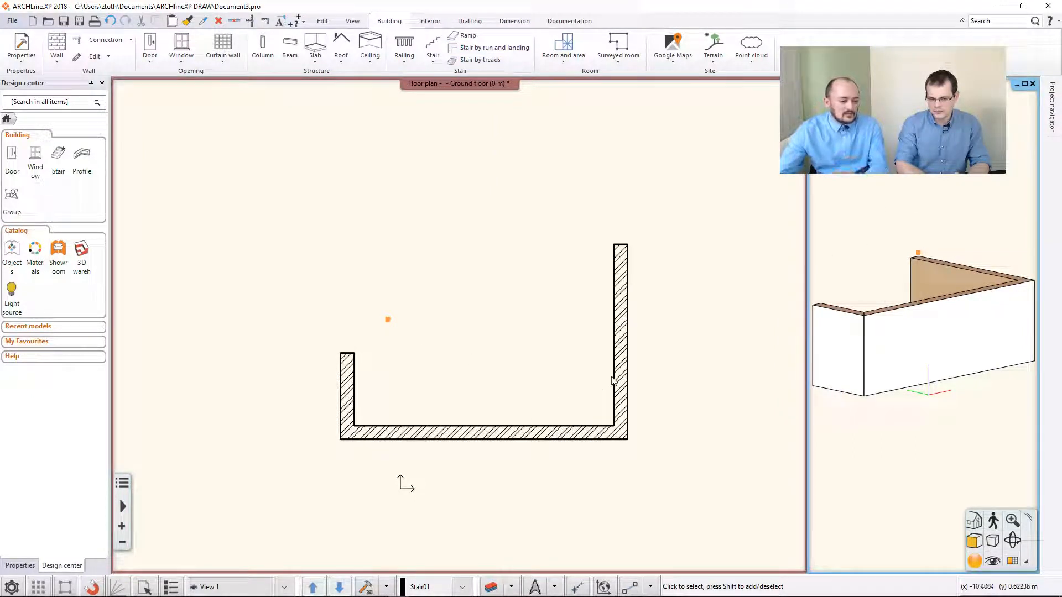
left_click(952, 283)
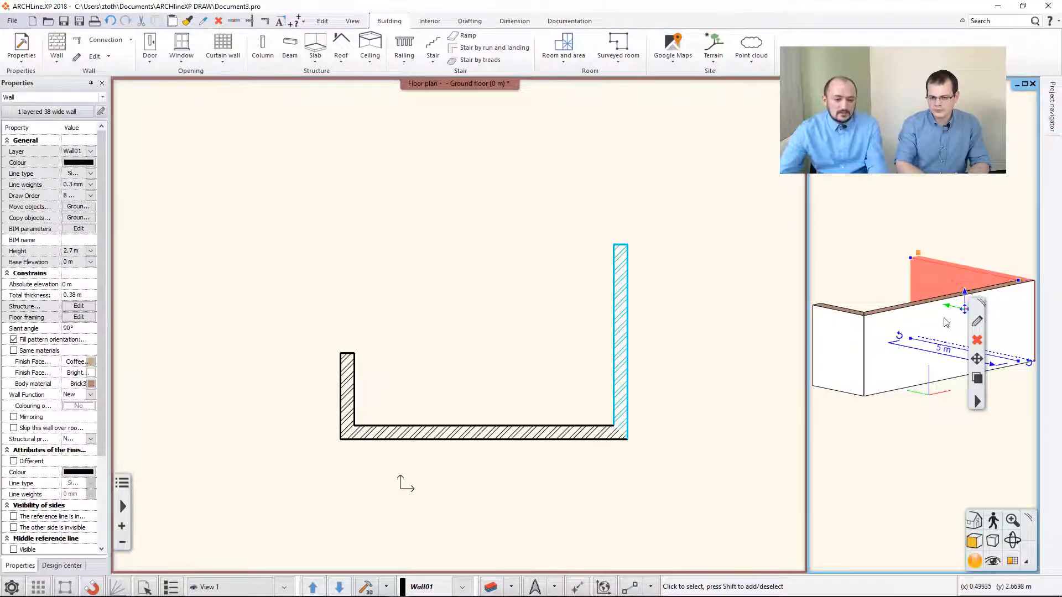
middle_click_drag(938, 330, 909, 303)
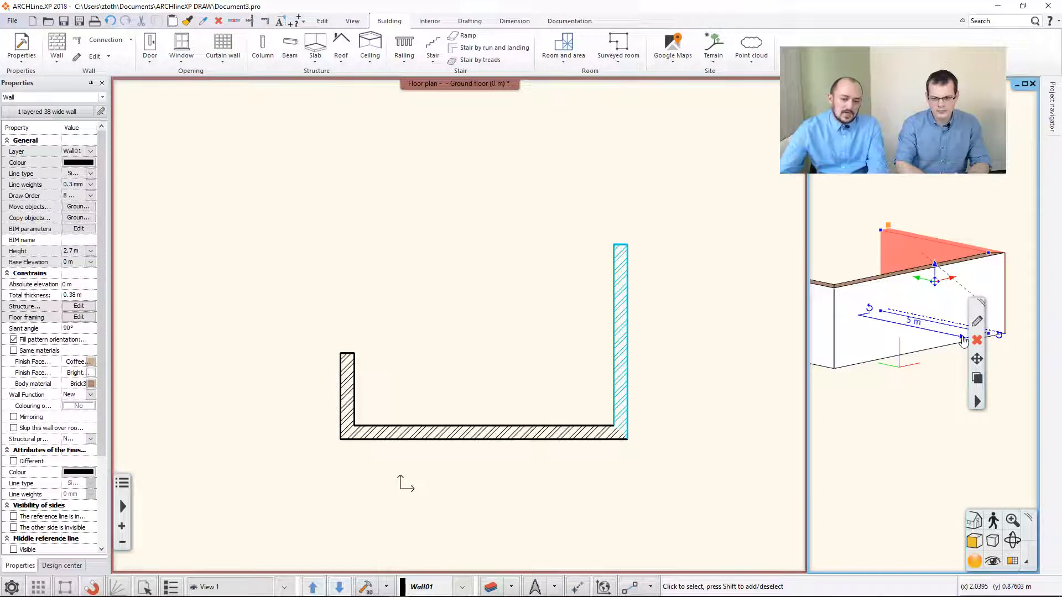
left_click(909, 322)
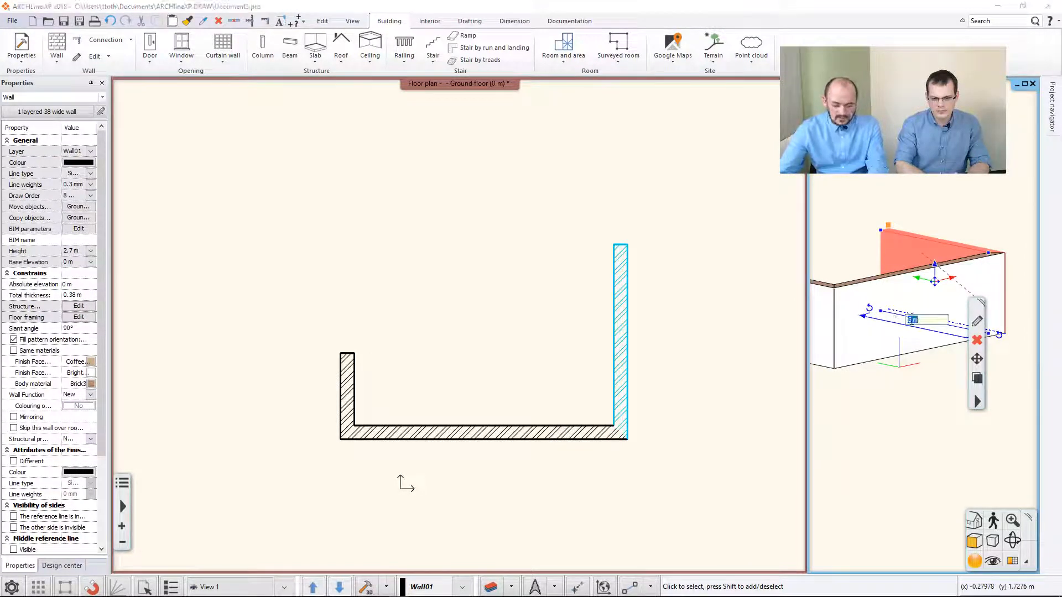
type("4")
key("Return")
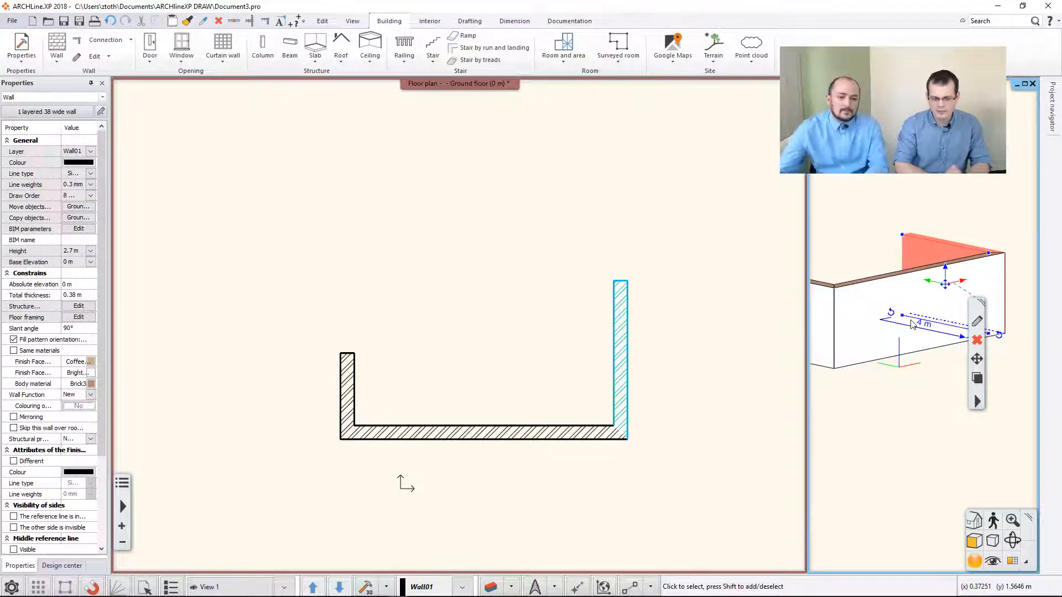
Select the three walls one after another in the floor plan to check their length dimensions, and clear the selection.
left_click(622, 337)
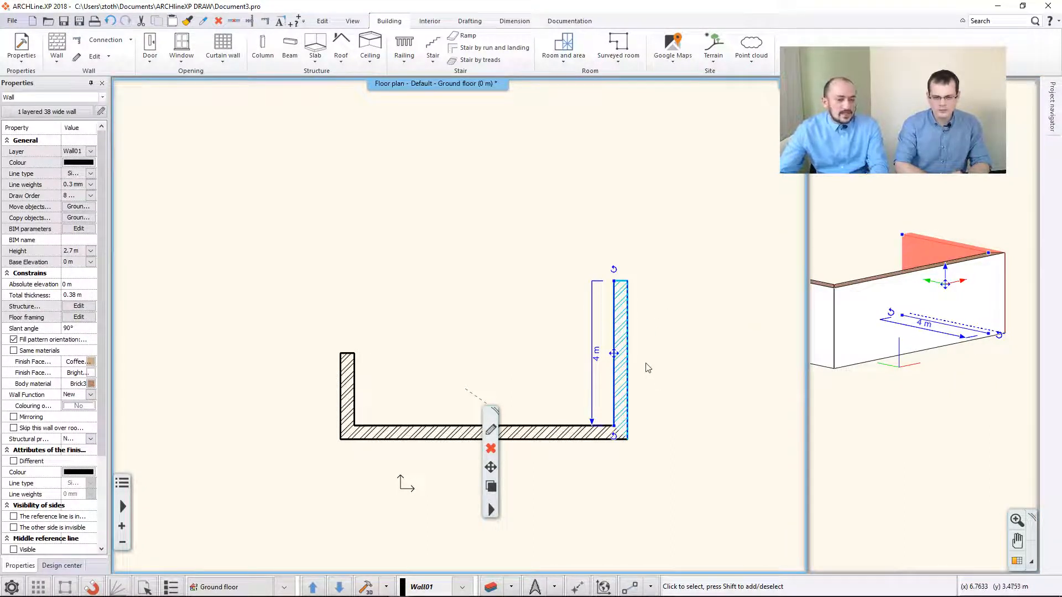
left_click(430, 428)
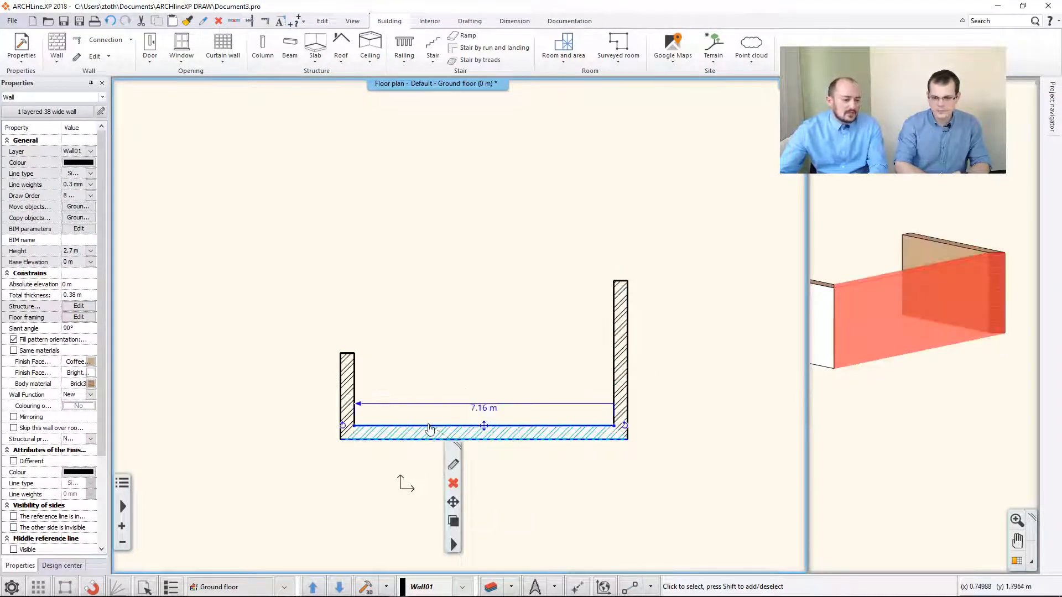
left_click(343, 376)
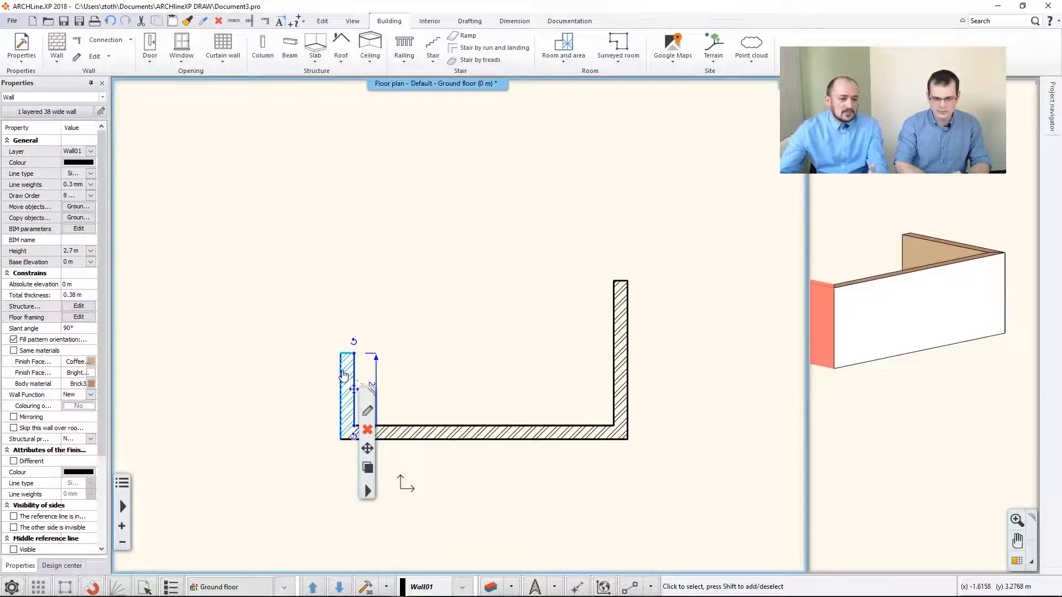
key("Escape")
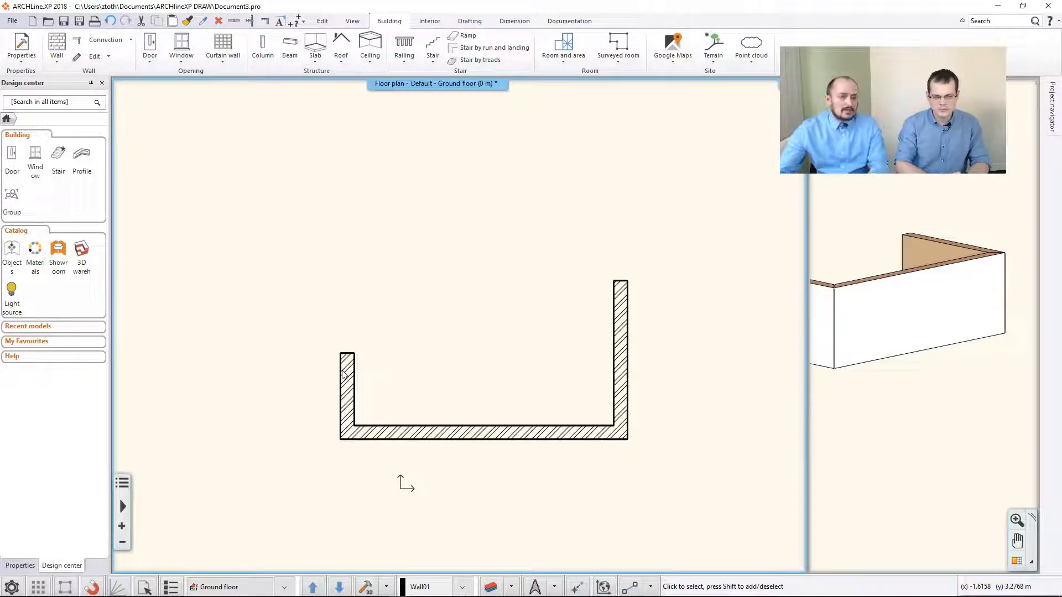
Select the two vertical walls together in the floor plan to check the distance between them, and clear the selection.
left_click(350, 378)
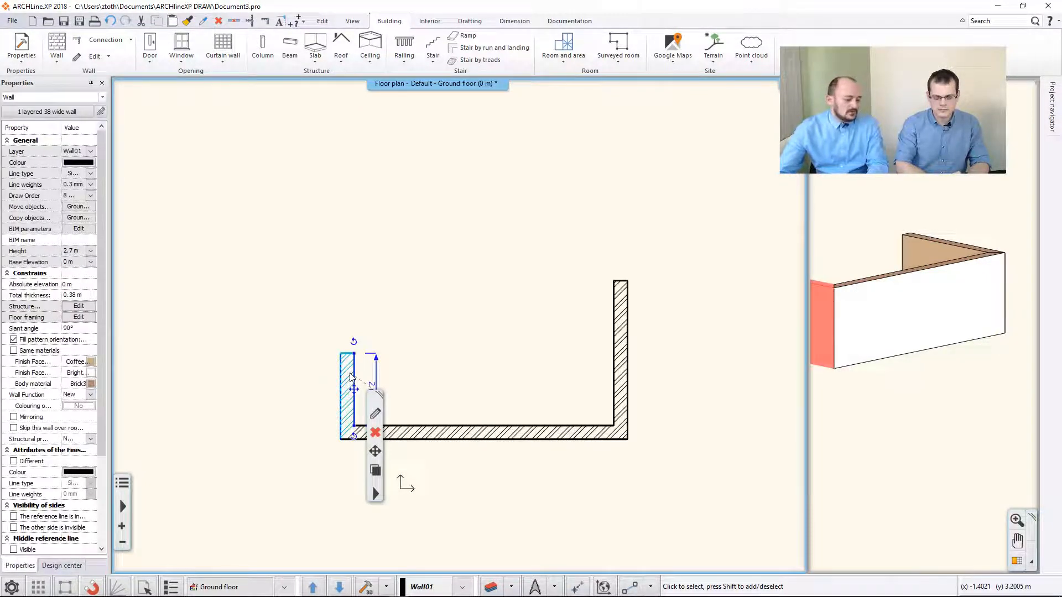
left_click(615, 362, "shift")
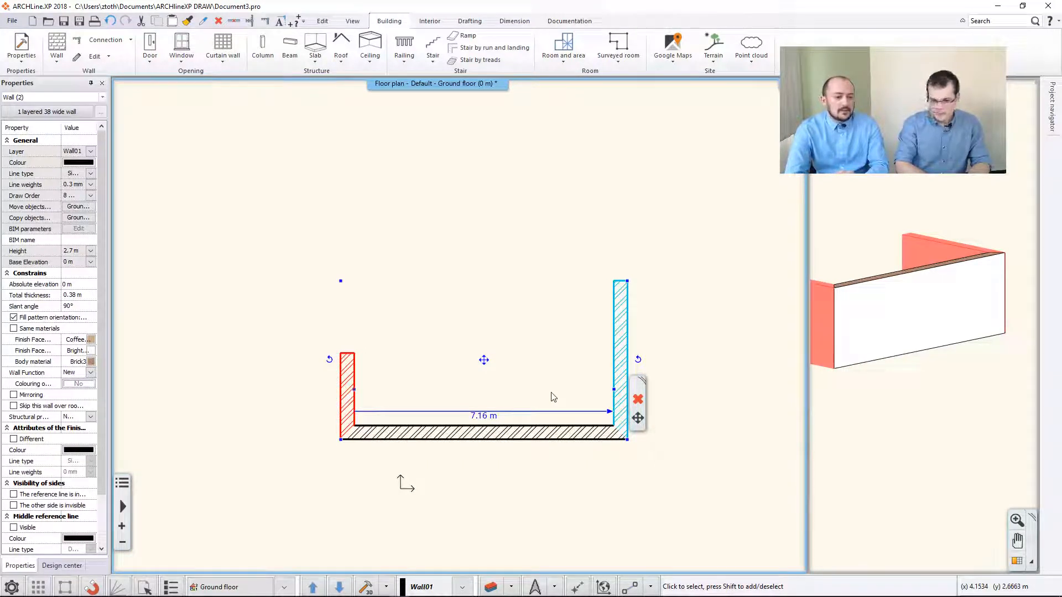
left_click(230, 156)
Select all three walls with a selection window, delete them, and undo the deletion.
left_click(250, 167)
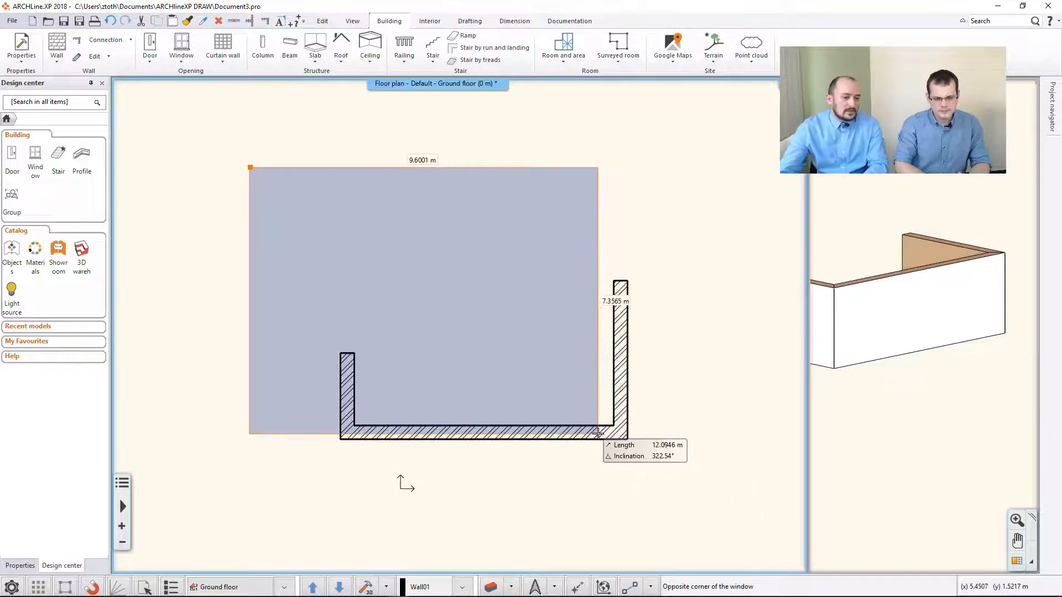
left_click(678, 464)
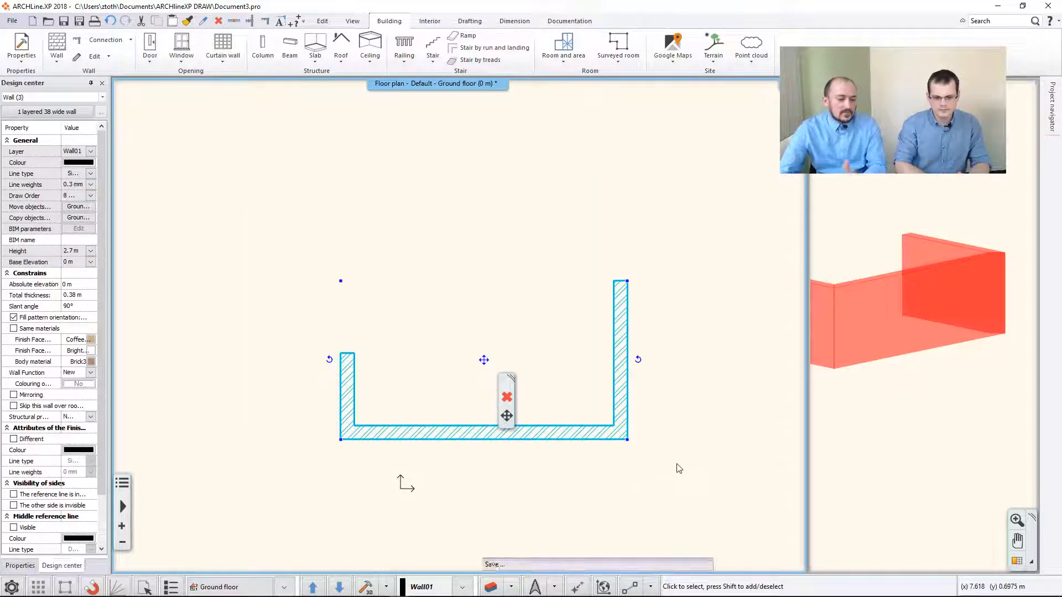
key("Delete")
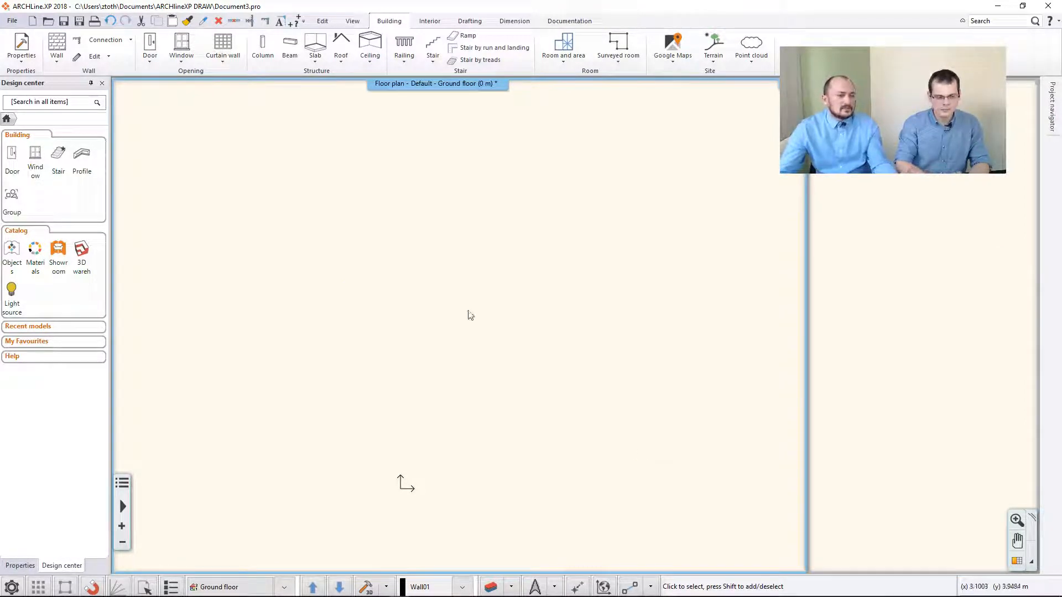
left_click(110, 22)
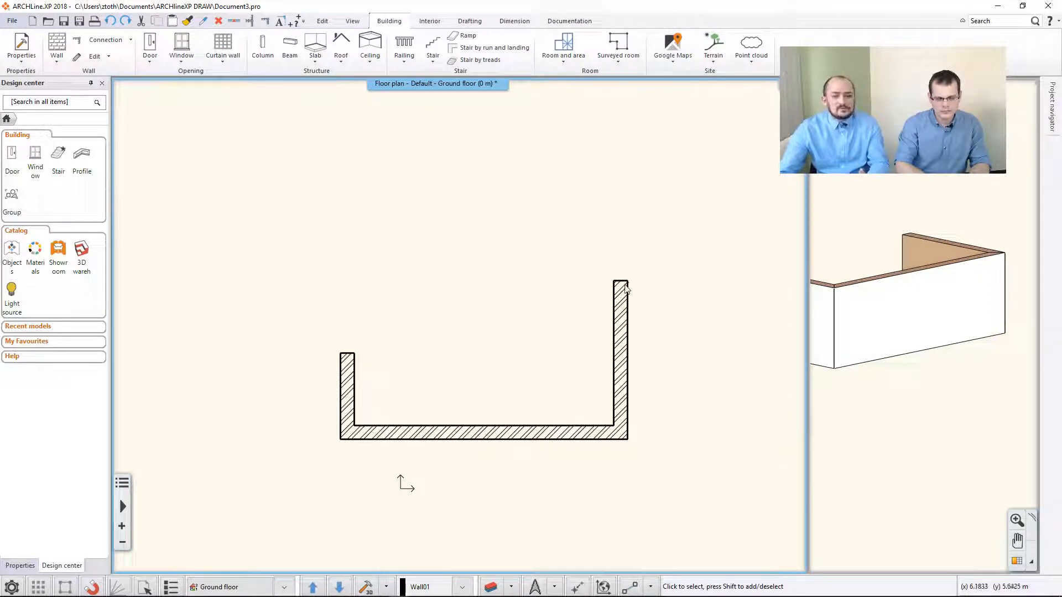
Enclose all three walls of the floor plan in a selection window and delete them.
scroll(628, 288, "up", 3)
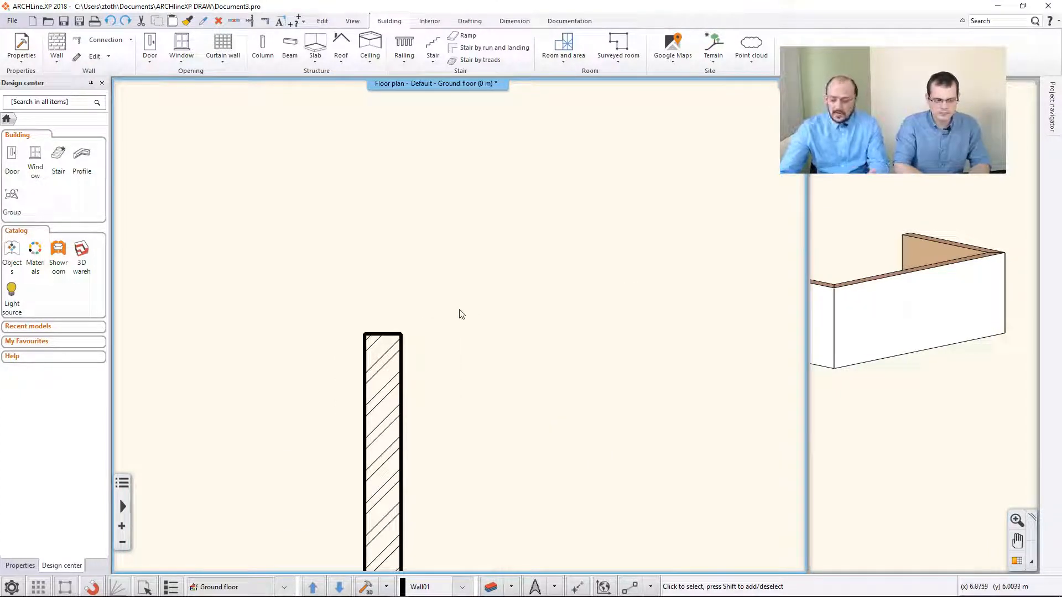
scroll(461, 312, "down", 3)
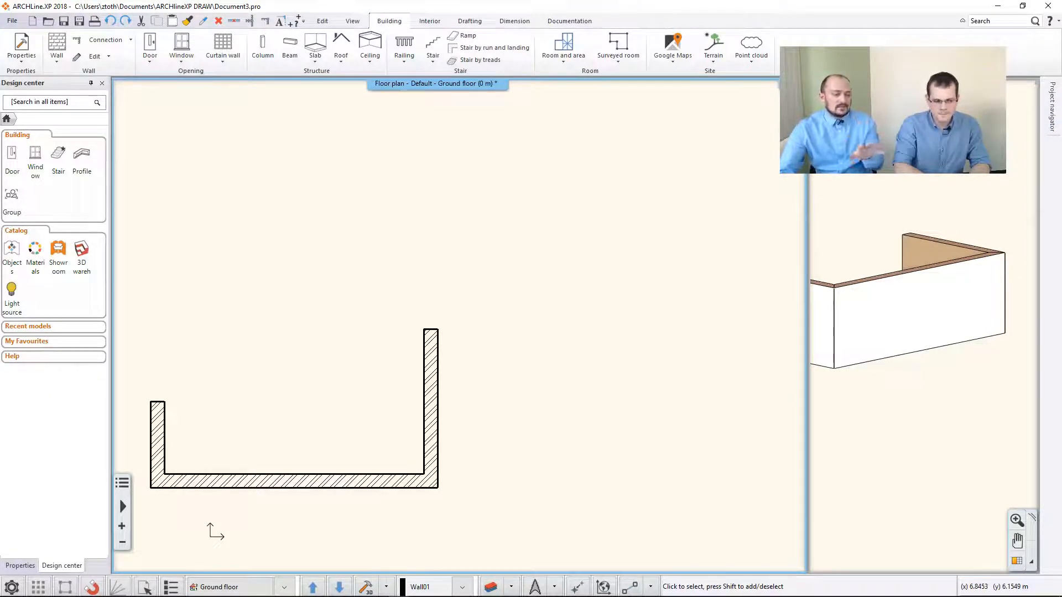
mouse_move(540, 241)
middle_mouse_down()
mouse_move(696, 236)
mouse_move(631, 186)
mouse_move(612, 207)
mouse_move(719, 211)
mouse_move(677, 174)
mouse_move(629, 167)
mouse_move(616, 193)
middle_mouse_up()
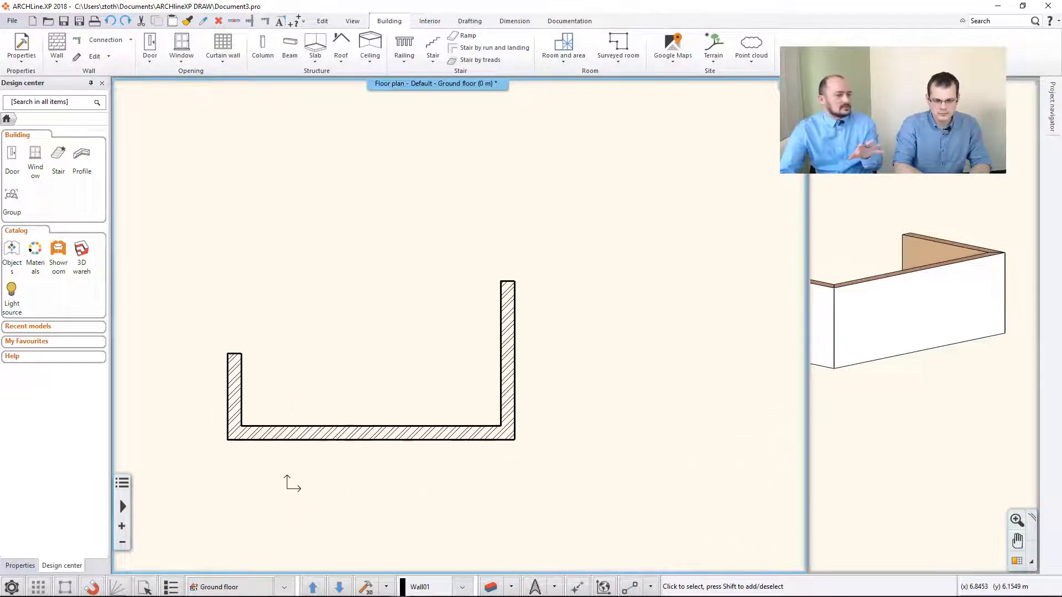
middle_click_drag(536, 265, 617, 251)
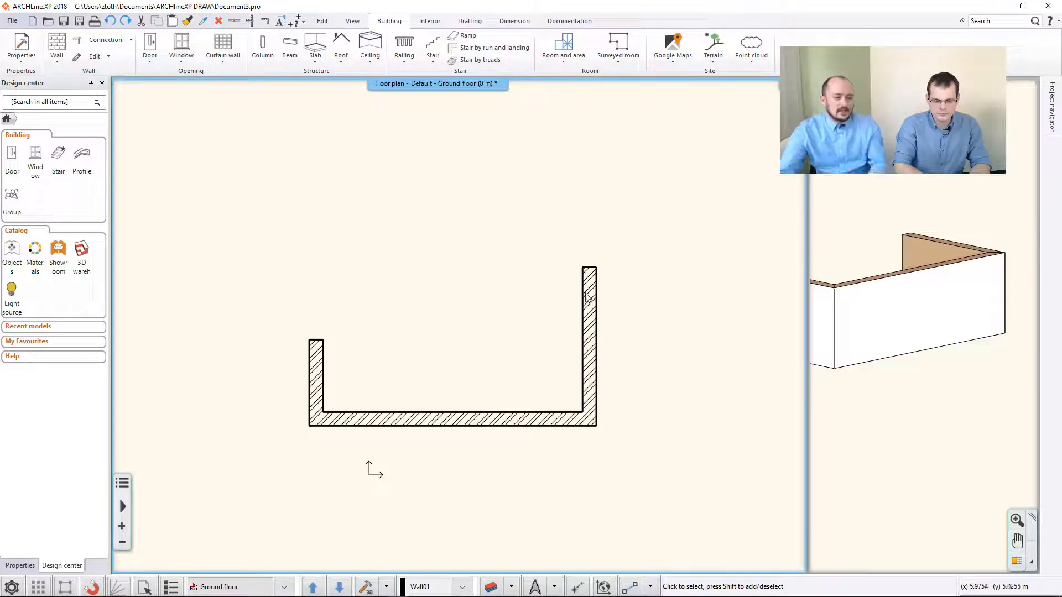
scroll(546, 332, "up", 3)
scroll(470, 335, "down", 3)
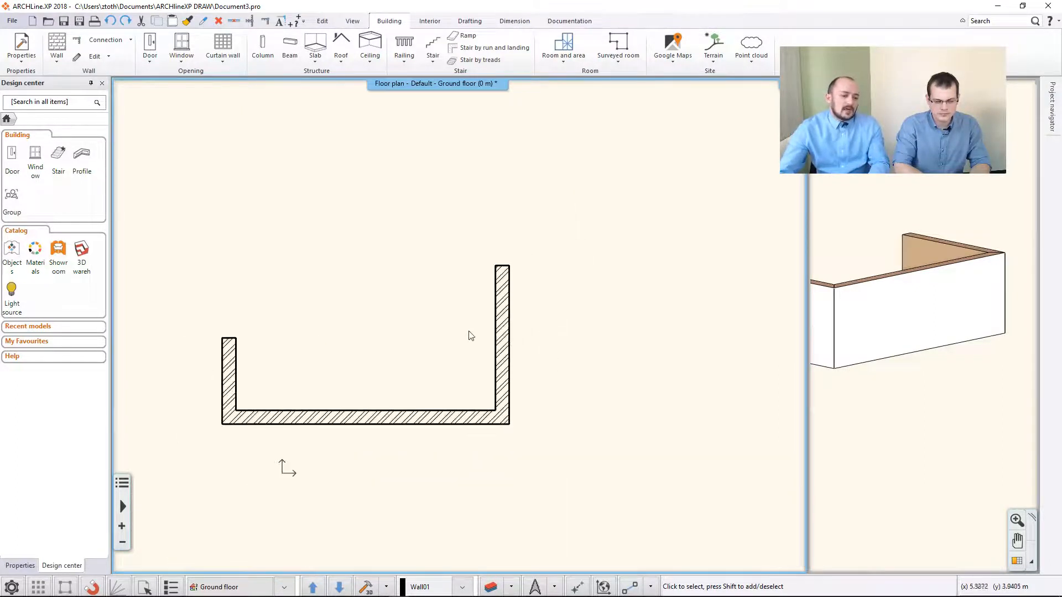
mouse_move(470, 336)
middle_mouse_down()
mouse_move(536, 258)
mouse_move(446, 348)
mouse_move(534, 348)
middle_mouse_up()
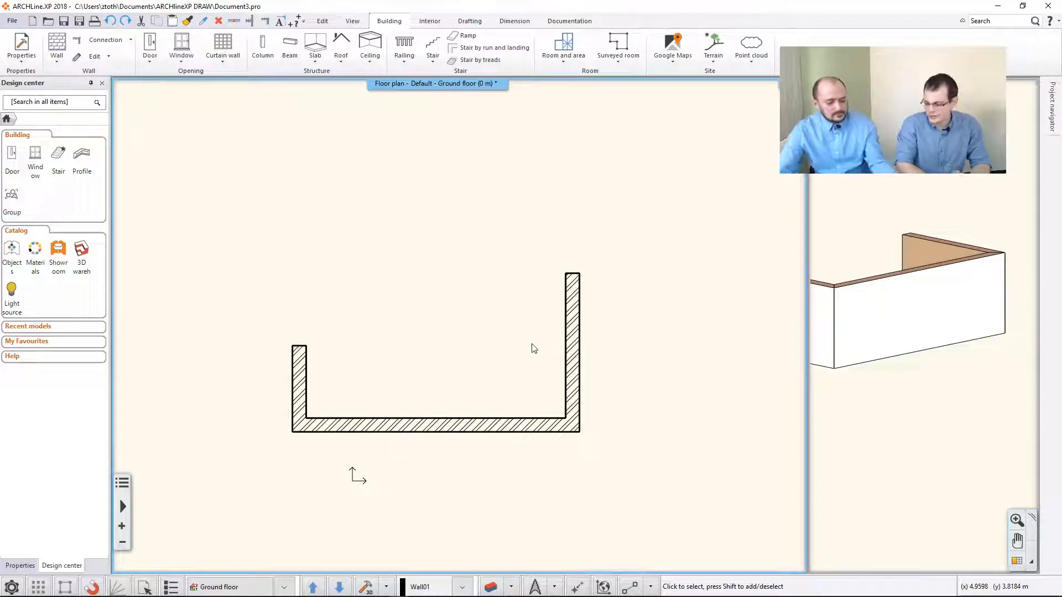
left_click_drag(239, 214, 668, 460)
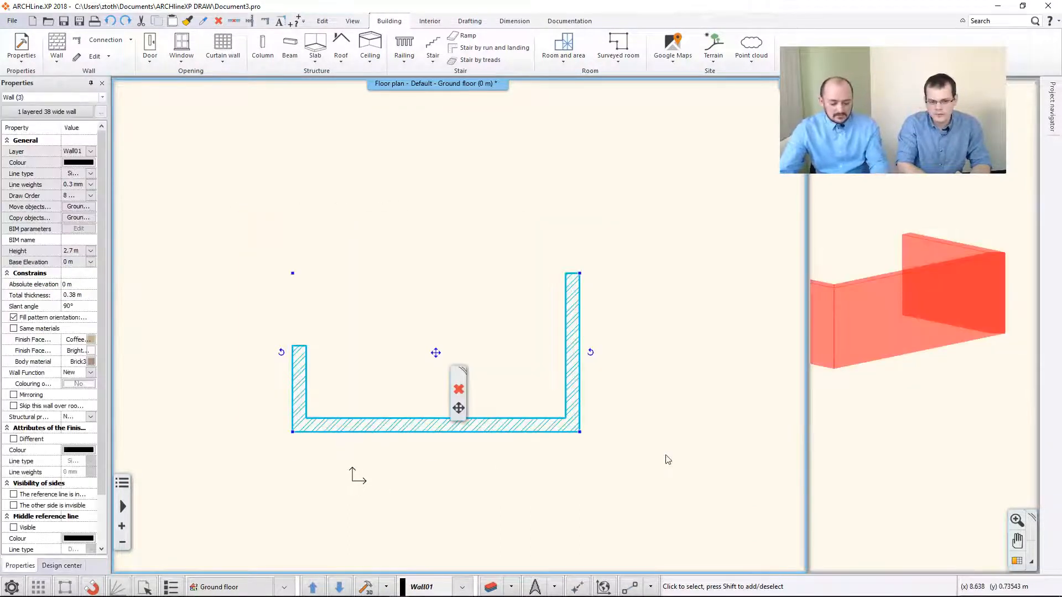
key("Delete")
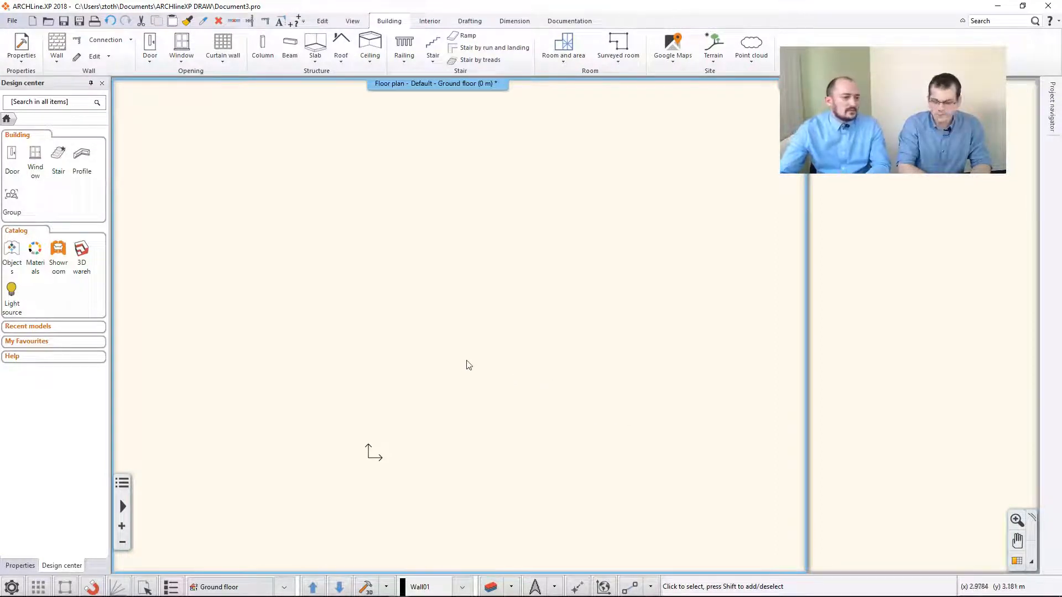
In the Wall tool's default properties, link the exterior finish face to the interior one so both use Bright_white.
left_click(56, 43)
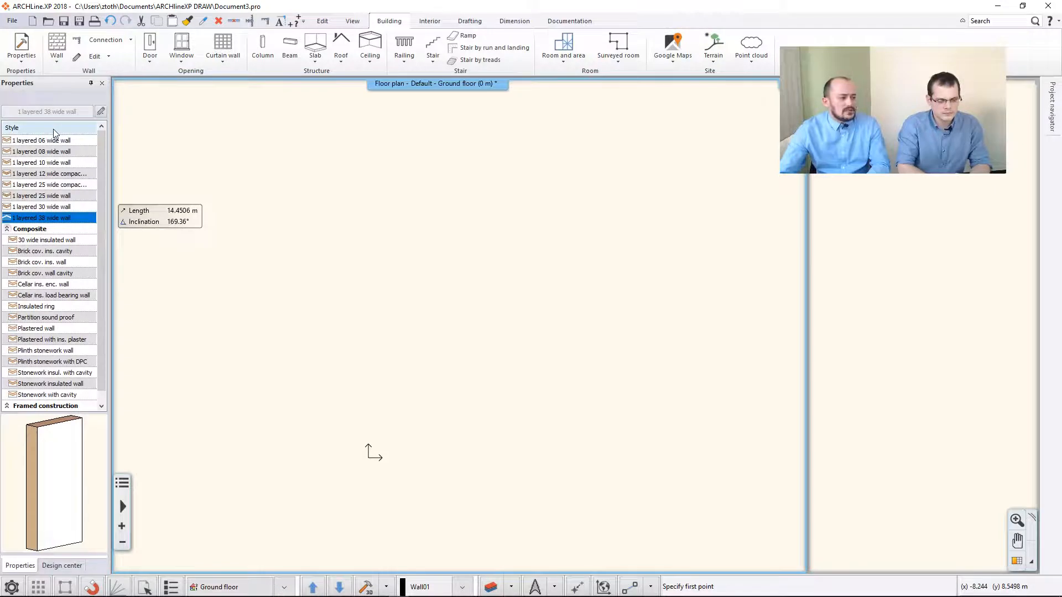
right_click(55, 44)
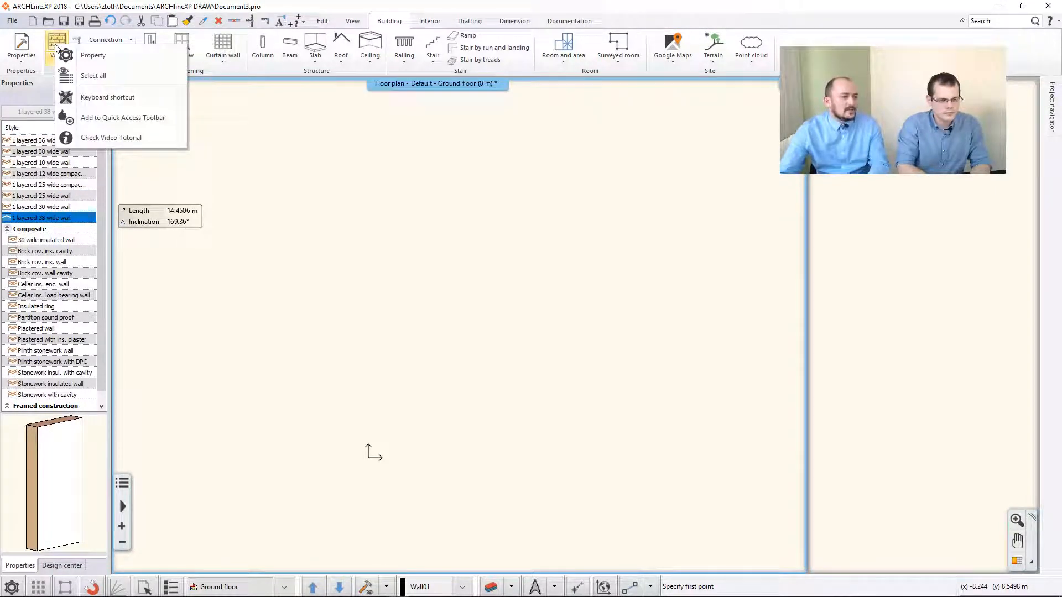
left_click(91, 55)
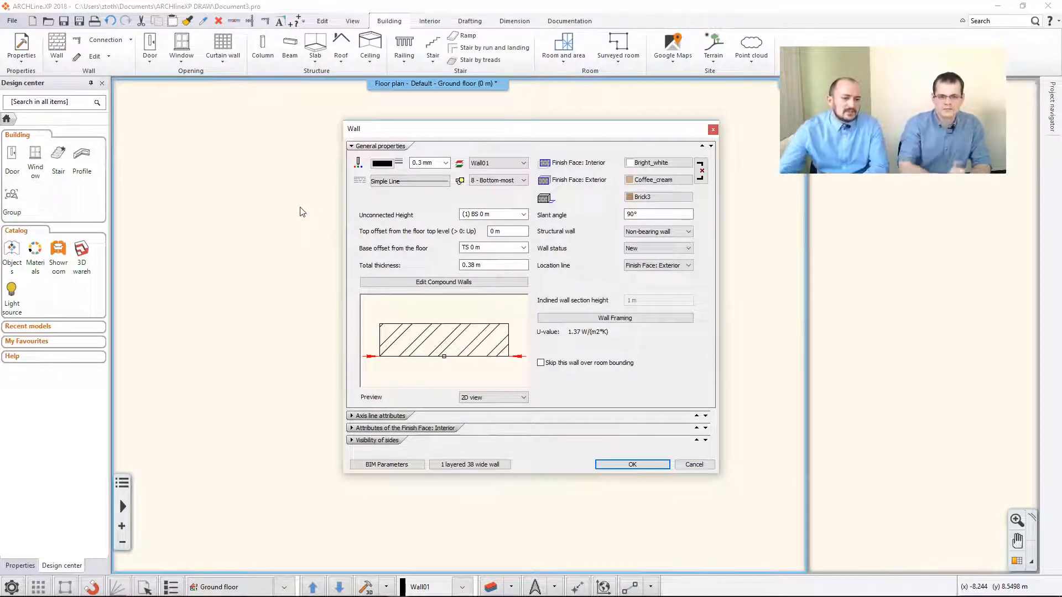
left_click(654, 181)
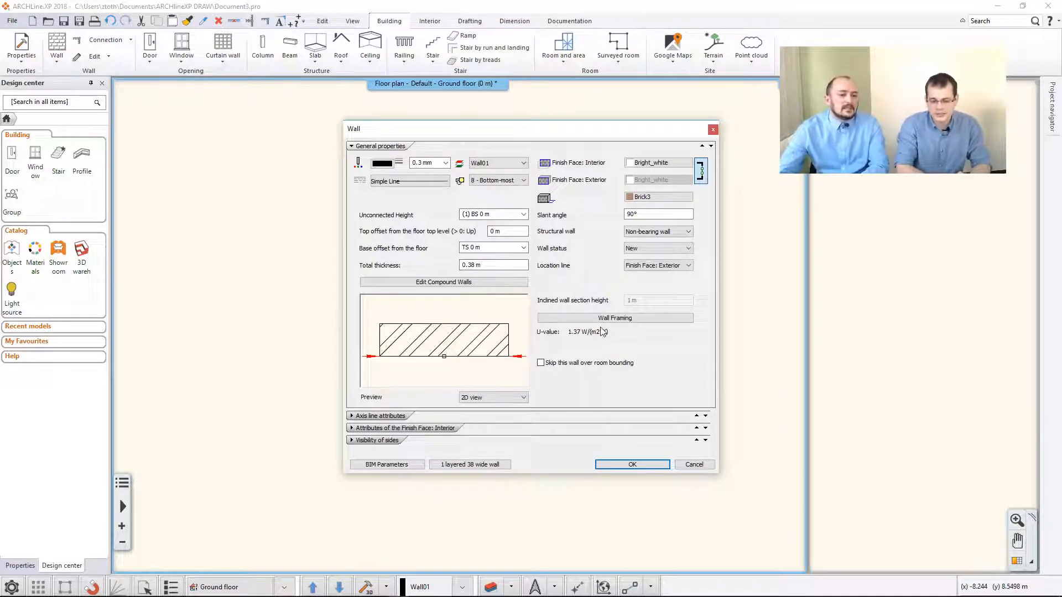
left_click(649, 469)
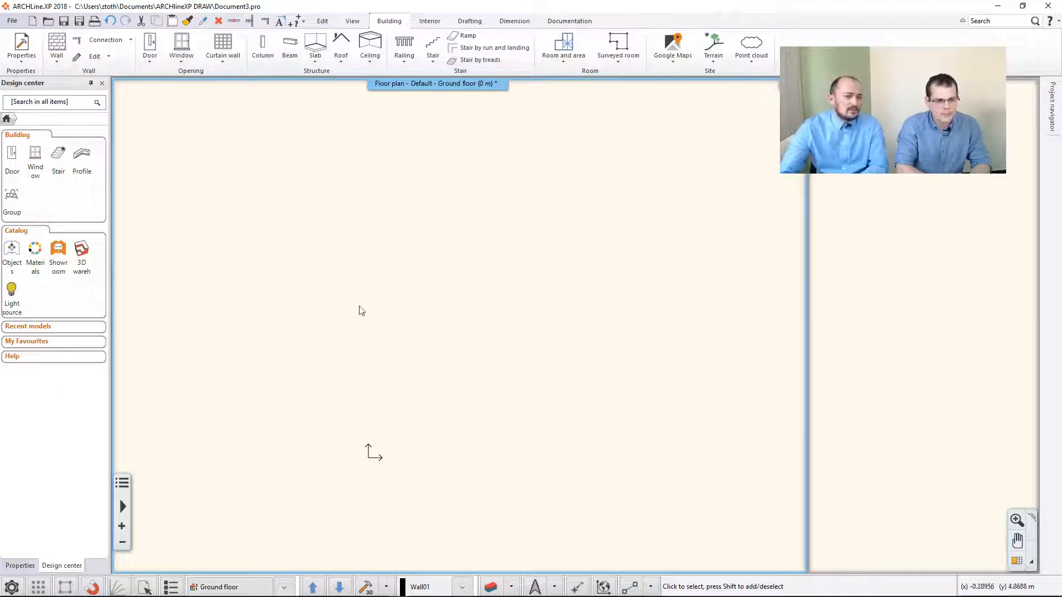
Start a new wall chain with a 7.16 m wall running left at 180° and a 5.8 m wall going up from its left end.
left_click(56, 49)
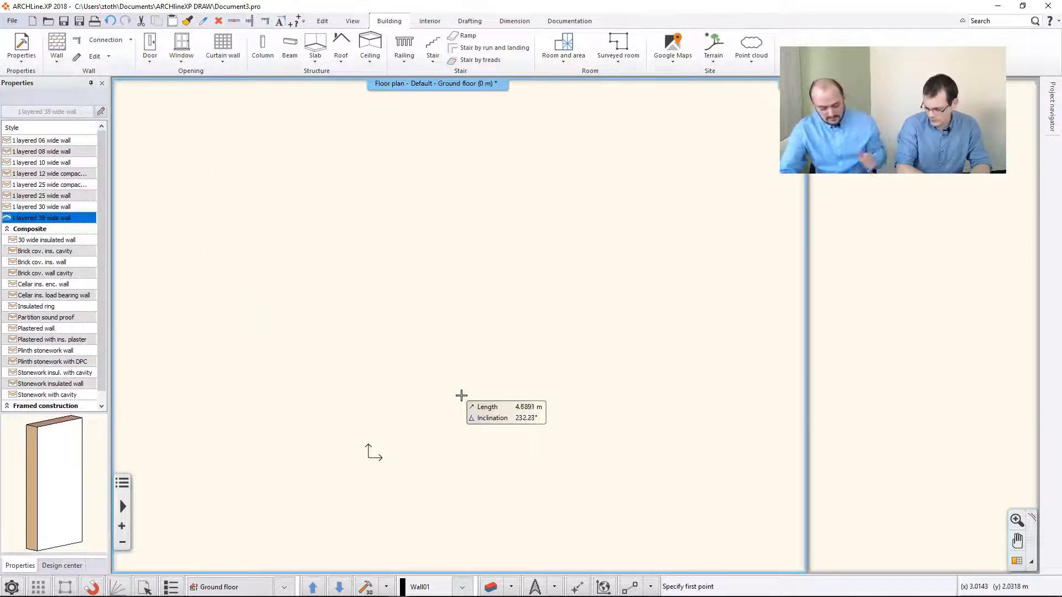
left_click(576, 402)
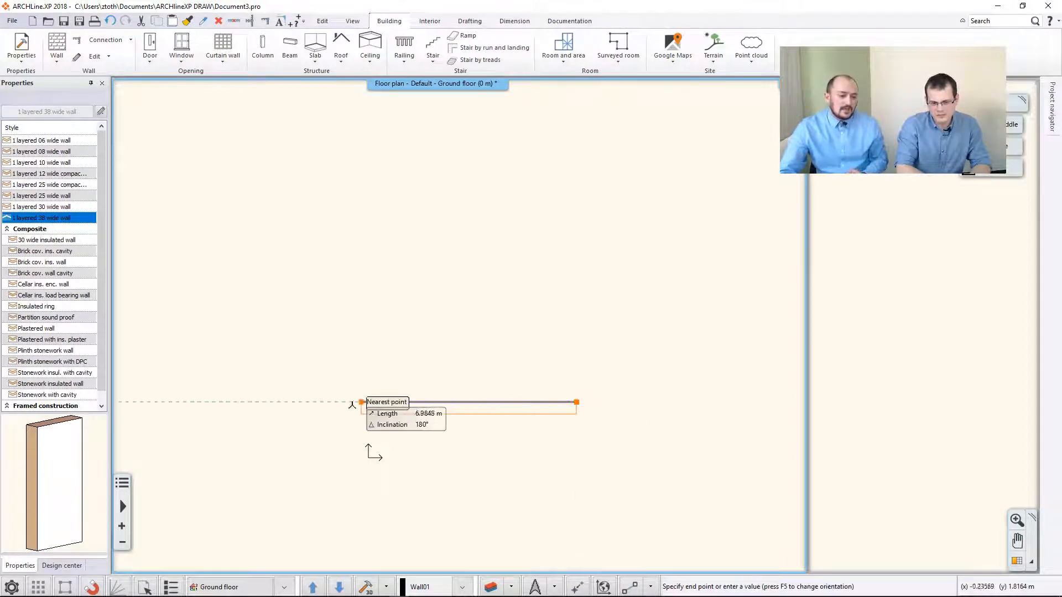
type("7,16")
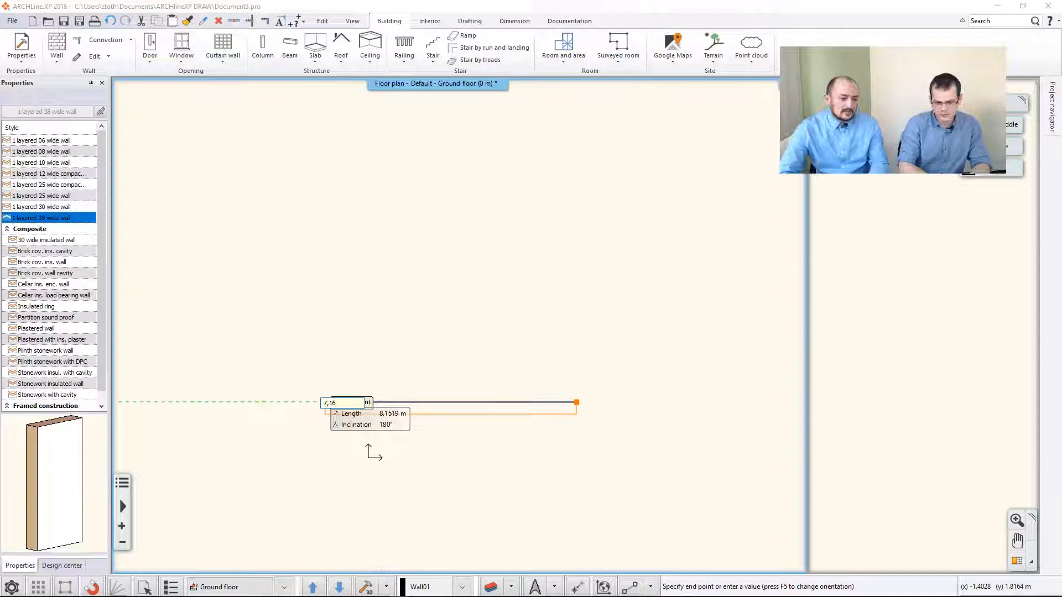
key("Return")
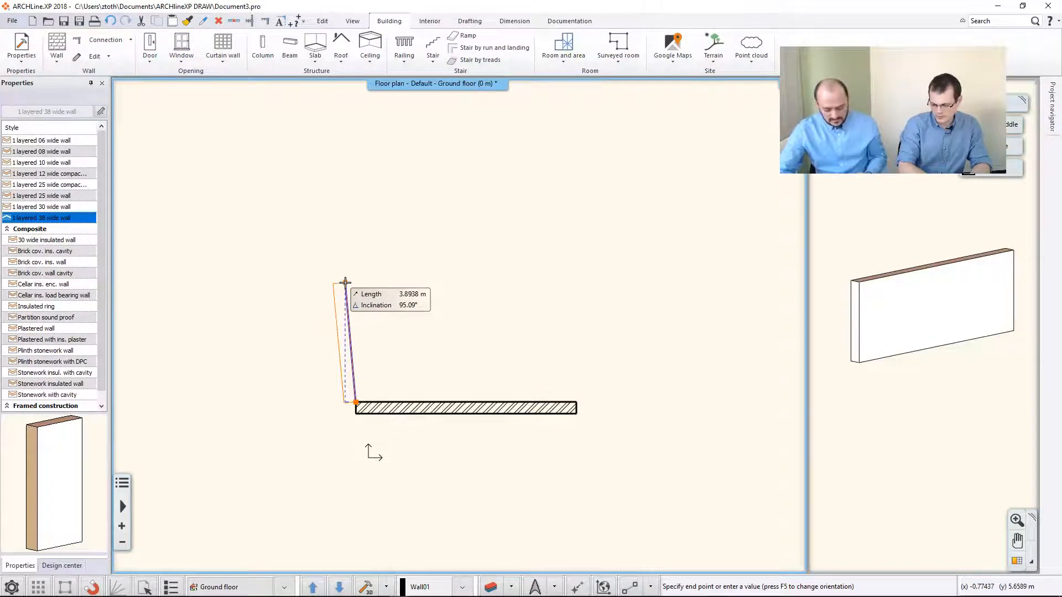
type("5,8")
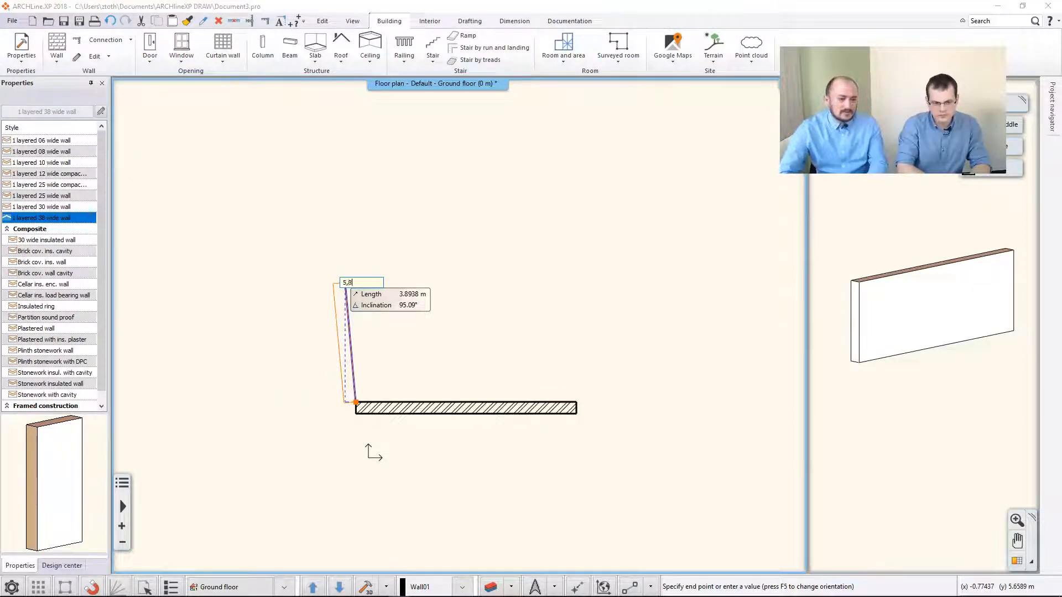
key("Return")
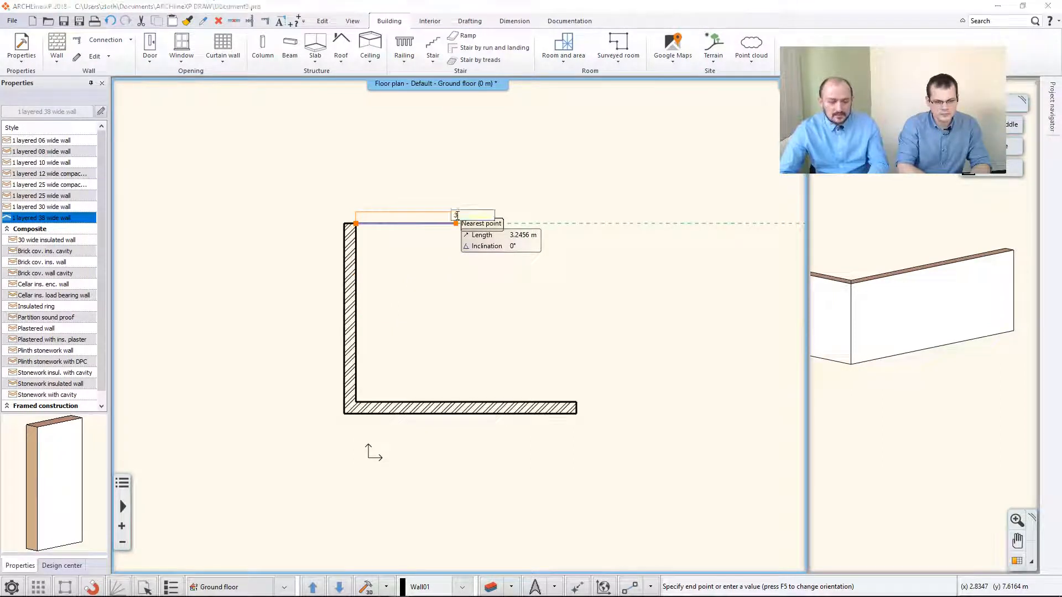
Continue the chain with a 3 m wall running right and a wall about 1.9 m long going down at 270°.
left_click(448, 223)
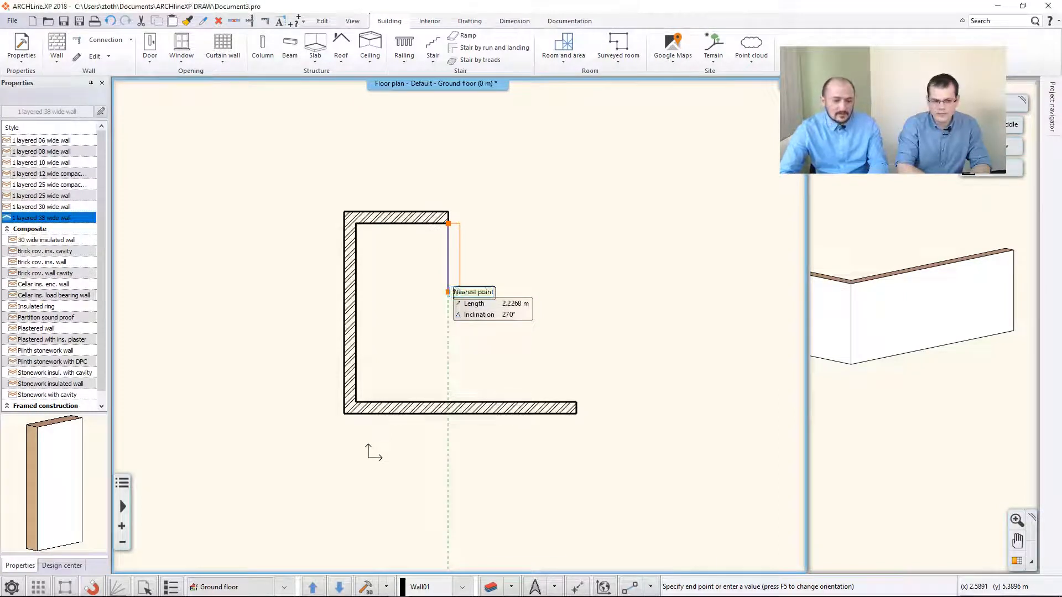
left_click(449, 282)
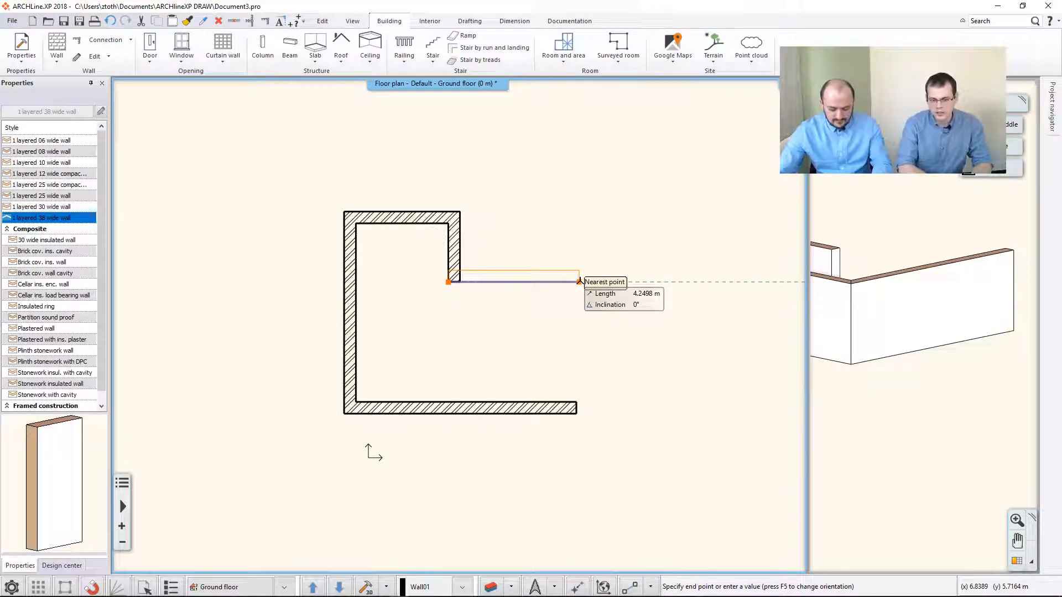
Add a 4.16 m wall running right to align with the first wall's start, and close the outline with a 3.9 m wall down to that endpoint.
type("4,")
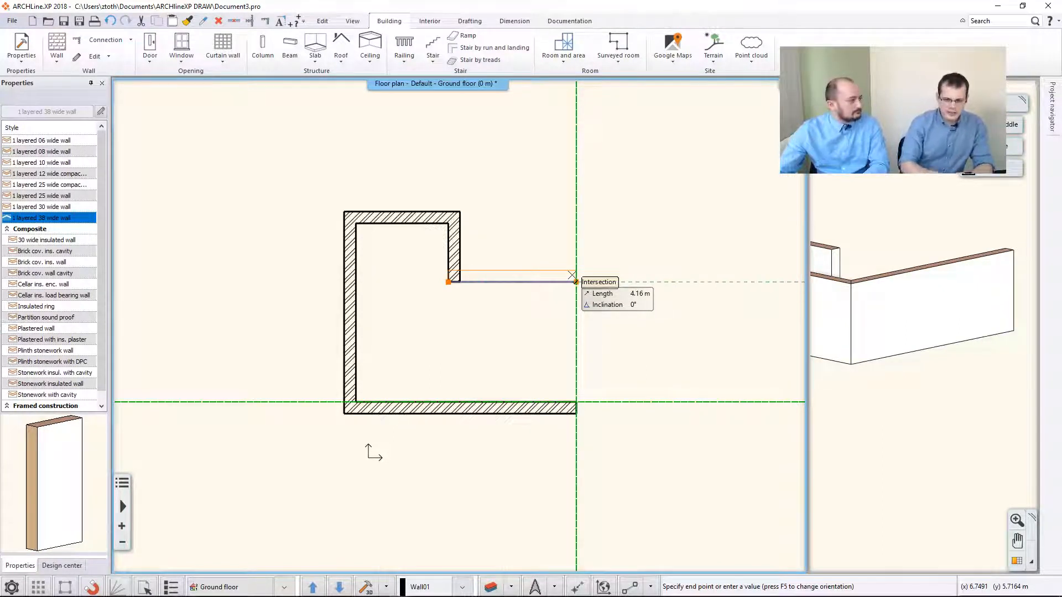
left_click(575, 281)
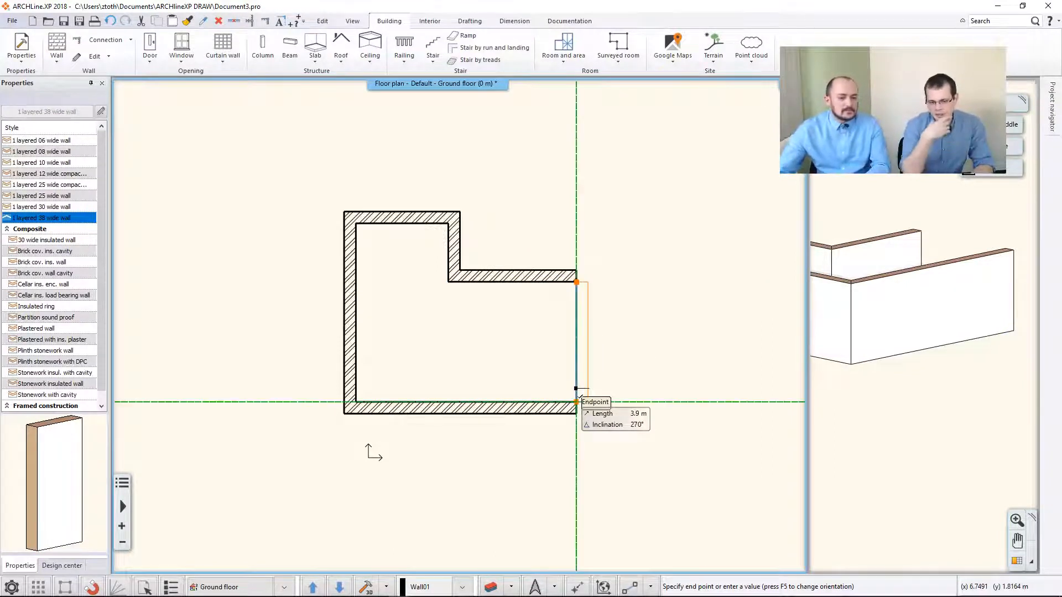
left_click(576, 390)
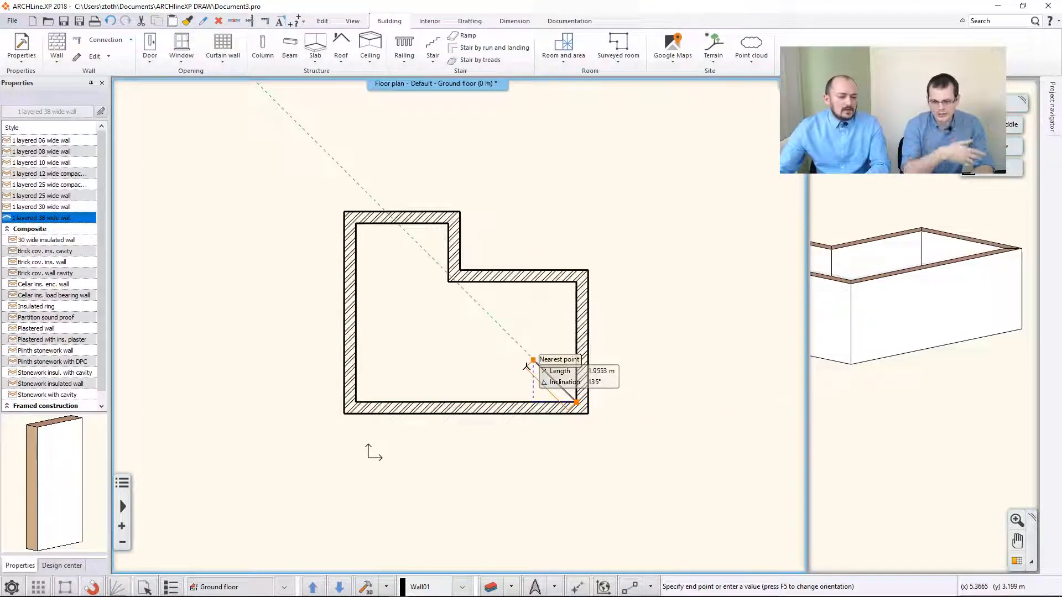
key("Escape")
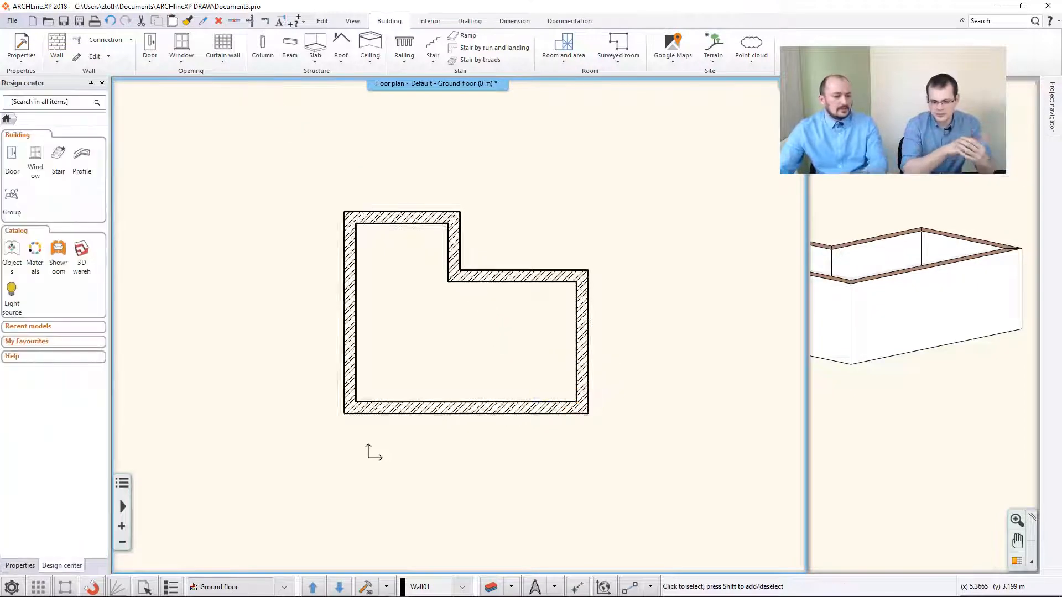
Look down into the closed L-shaped room from above in the 3D view.
scroll(784, 334, "up", 1)
scroll(859, 328, "down", 3)
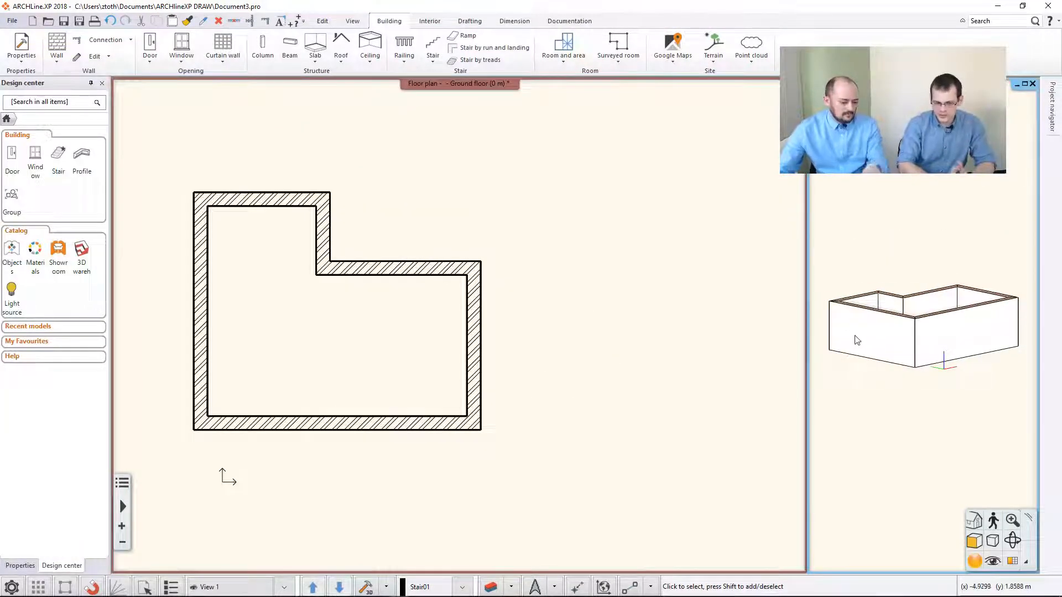
middle_click_drag(877, 336, 870, 369)
scroll(578, 346, "down", 1)
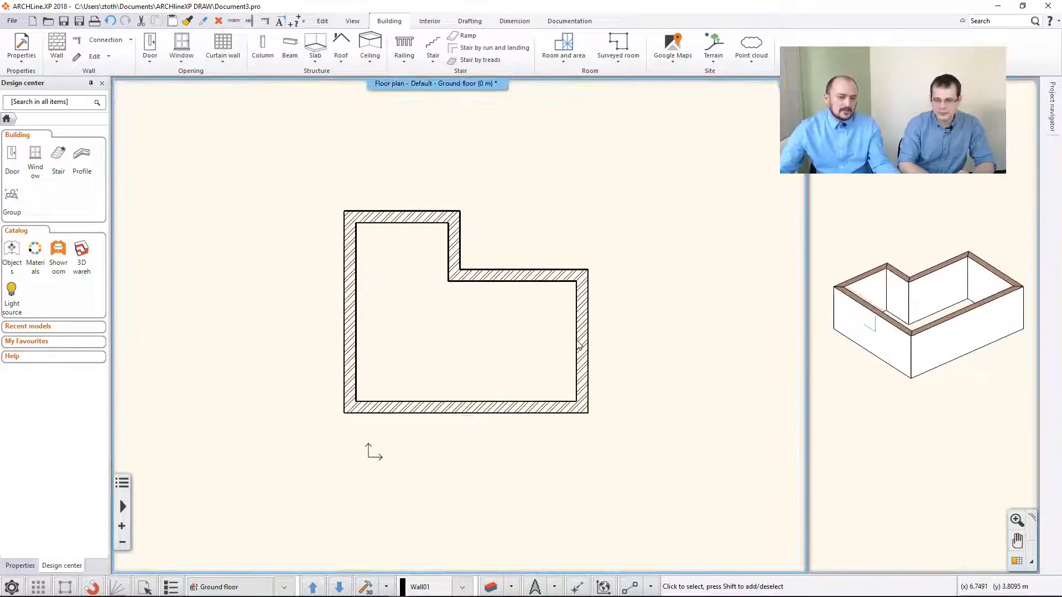
Swap the 3D view into the large main window and bring the floor plan back in its place.
left_click(1014, 560)
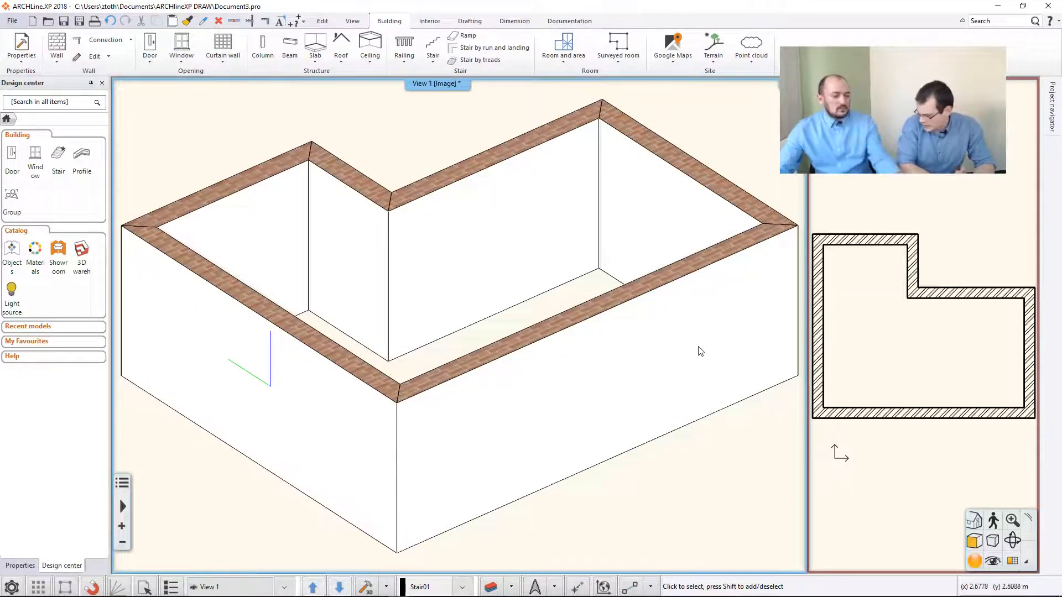
left_click(890, 337)
left_click(1016, 561)
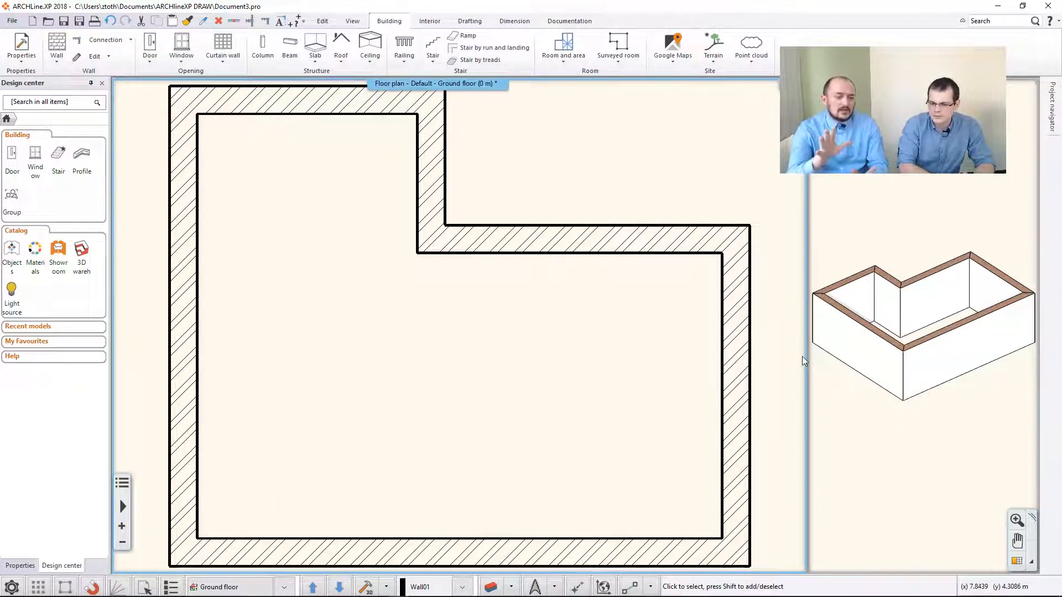
Bring the 3D view into the main window and examine the L-shaped room by zooming, panning and orbiting around it.
scroll(801, 357, "down", 1)
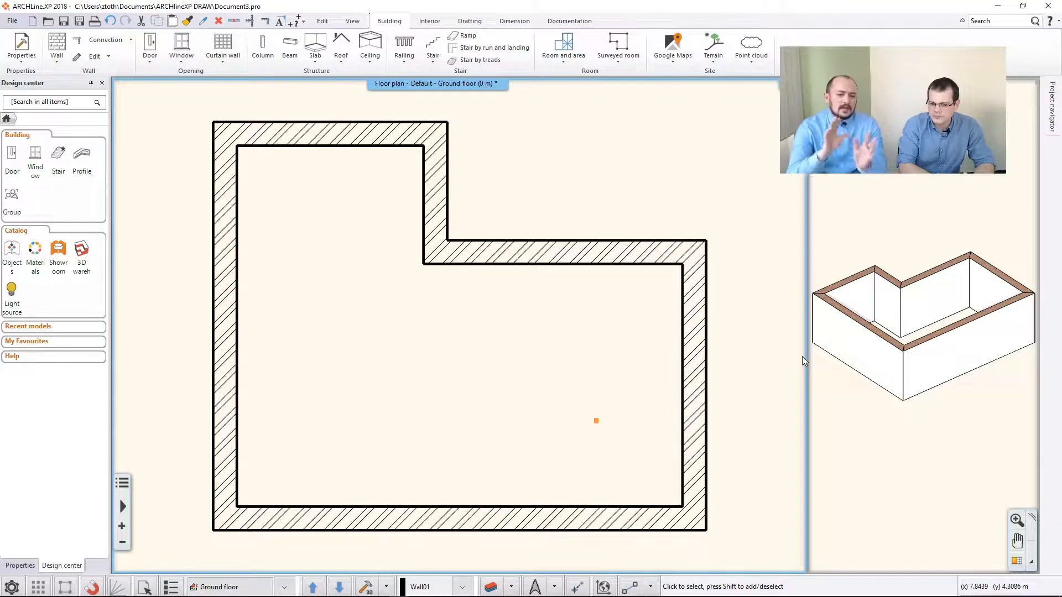
left_click(864, 213)
left_click(1012, 563)
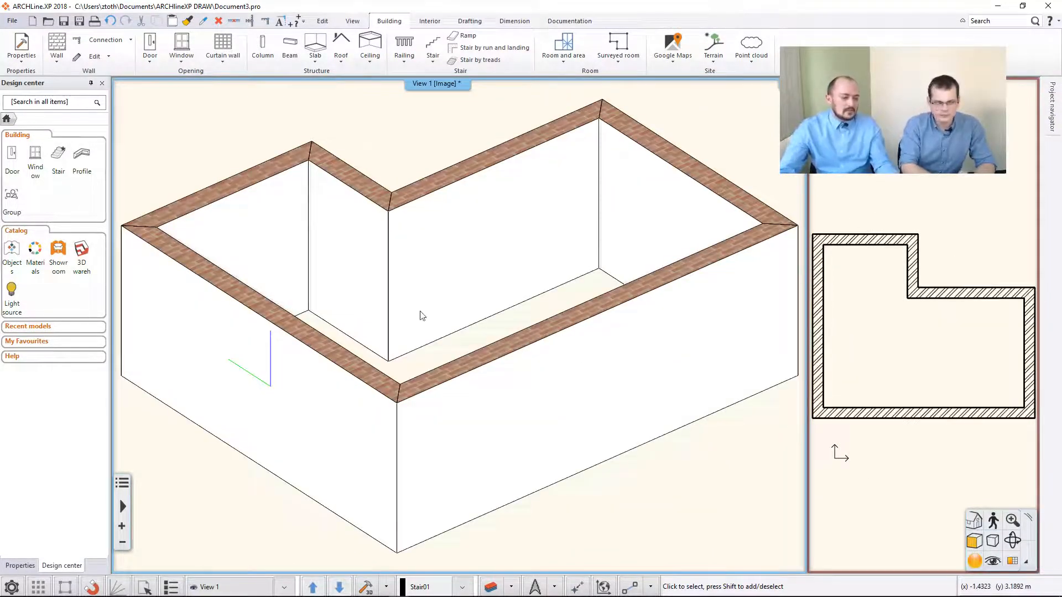
scroll(420, 313, "up", 2)
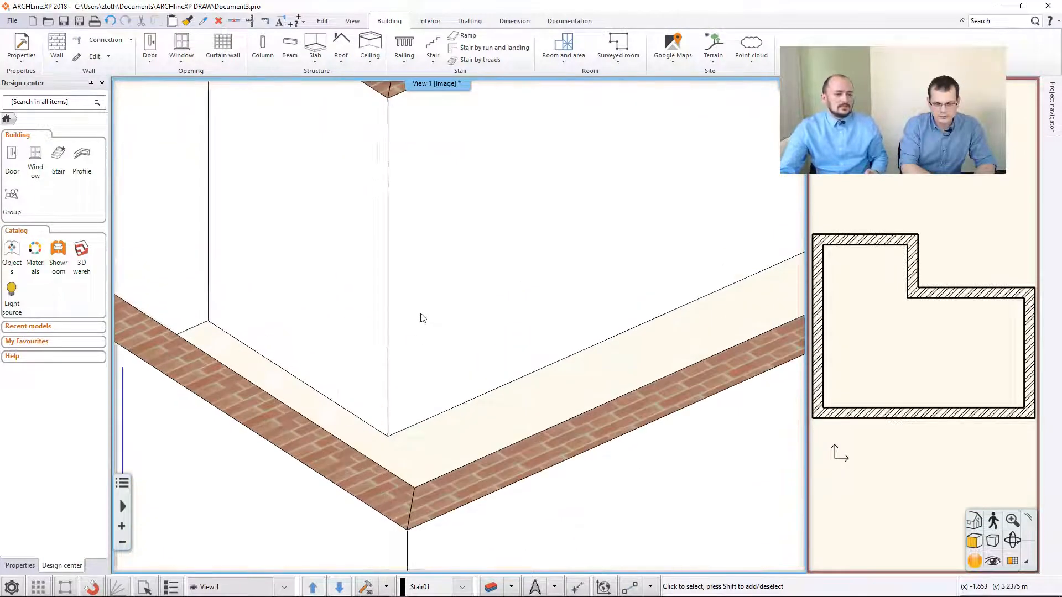
scroll(421, 314, "down", 2)
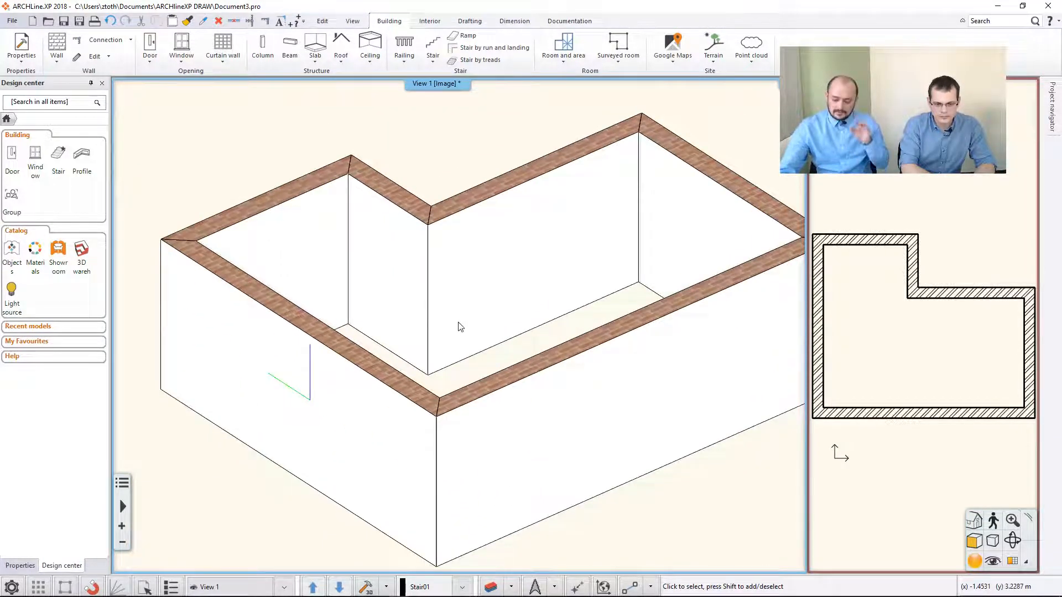
middle_click_drag(460, 328, 392, 336)
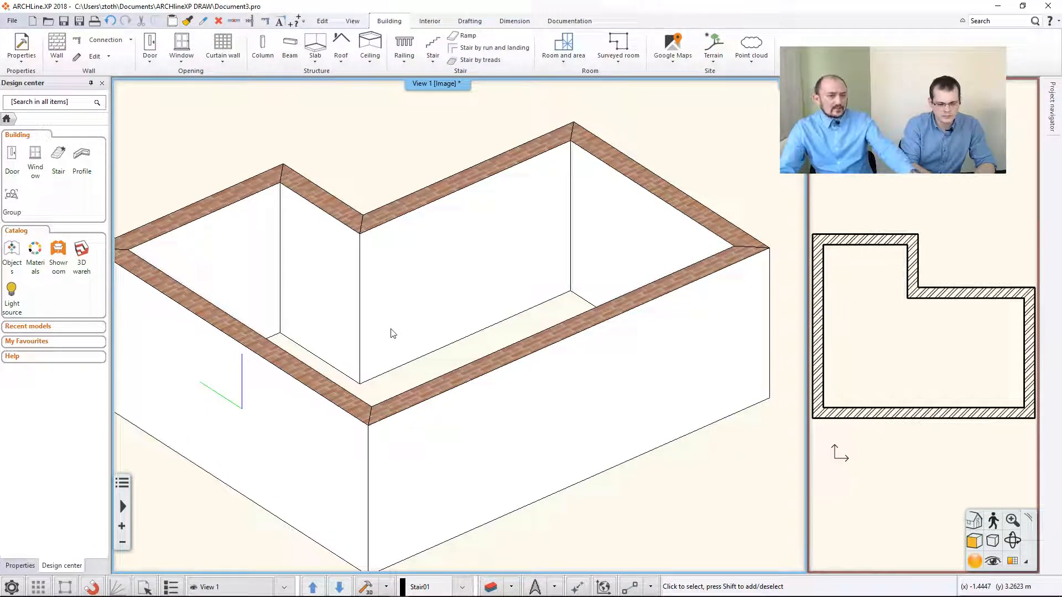
mouse_move(390, 330)
right_mouse_down()
mouse_move(394, 338)
mouse_move(362, 336)
mouse_move(422, 341)
mouse_move(393, 339)
right_mouse_up()
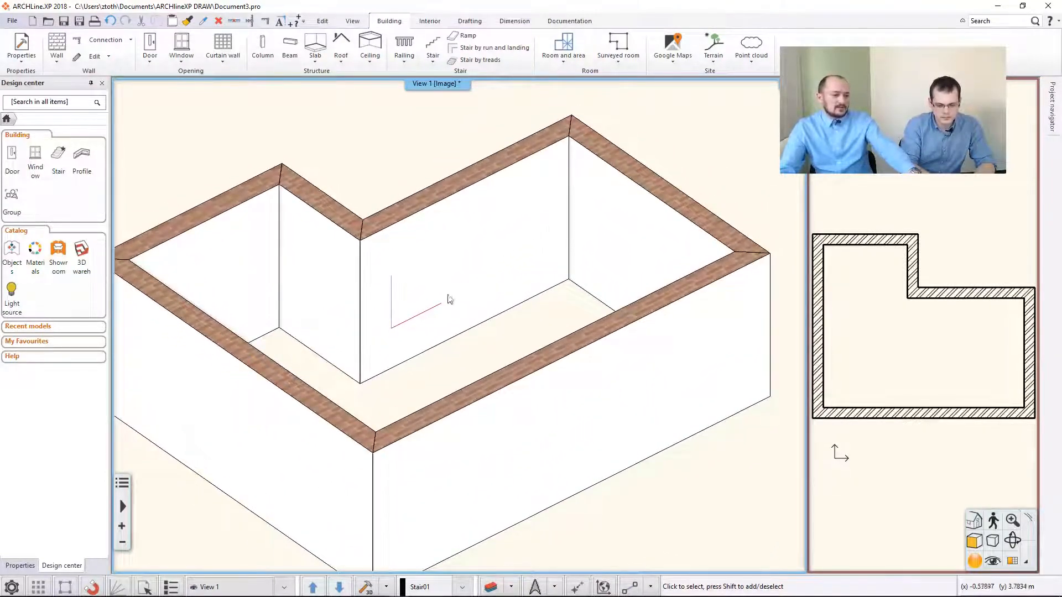
mouse_move(623, 254)
right_mouse_down()
mouse_move(623, 267)
mouse_move(609, 256)
mouse_move(621, 251)
mouse_move(606, 272)
right_mouse_up()
scroll(504, 307, "down", 3)
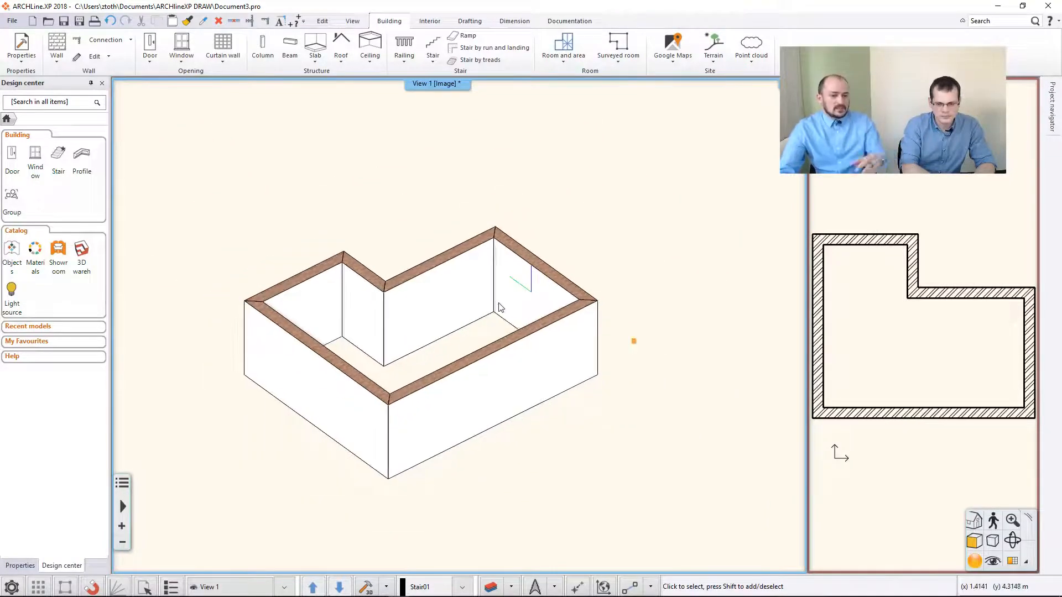
Return the floor plan to the main window with the whole room outline in view.
left_click(856, 298)
left_click(1016, 561)
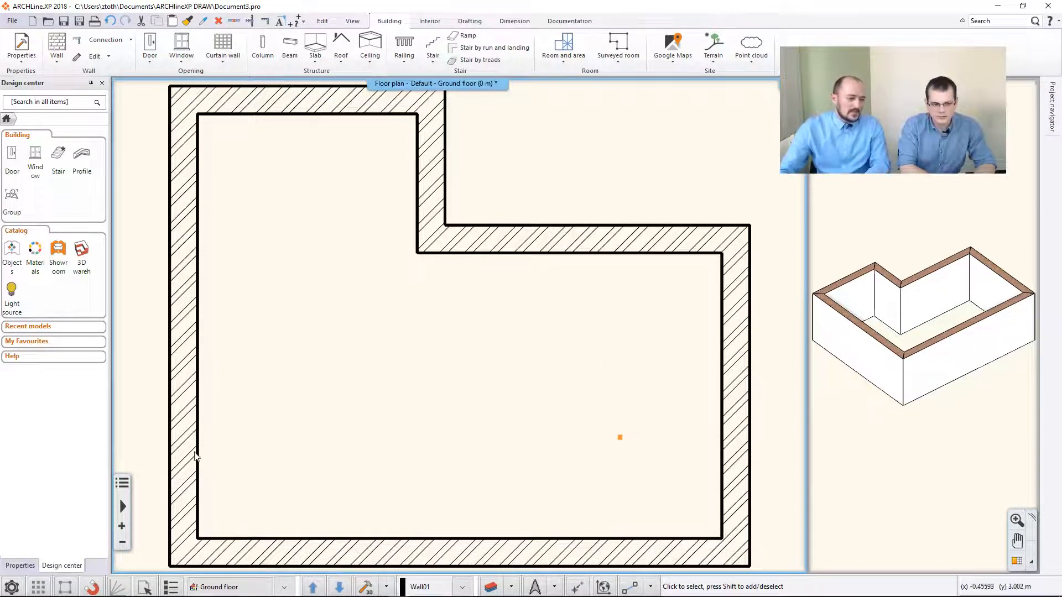
middle_click_drag(262, 384, 344, 362)
scroll(339, 348, "down", 2)
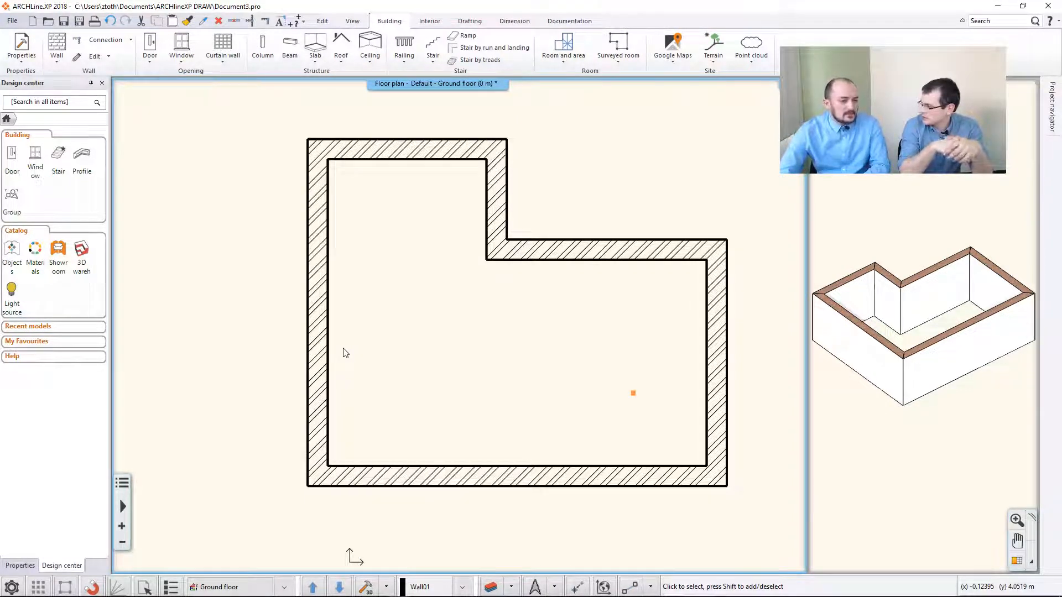
Look at the edge editing options of the room's left wall and at the available wall drawing types.
left_click(320, 325)
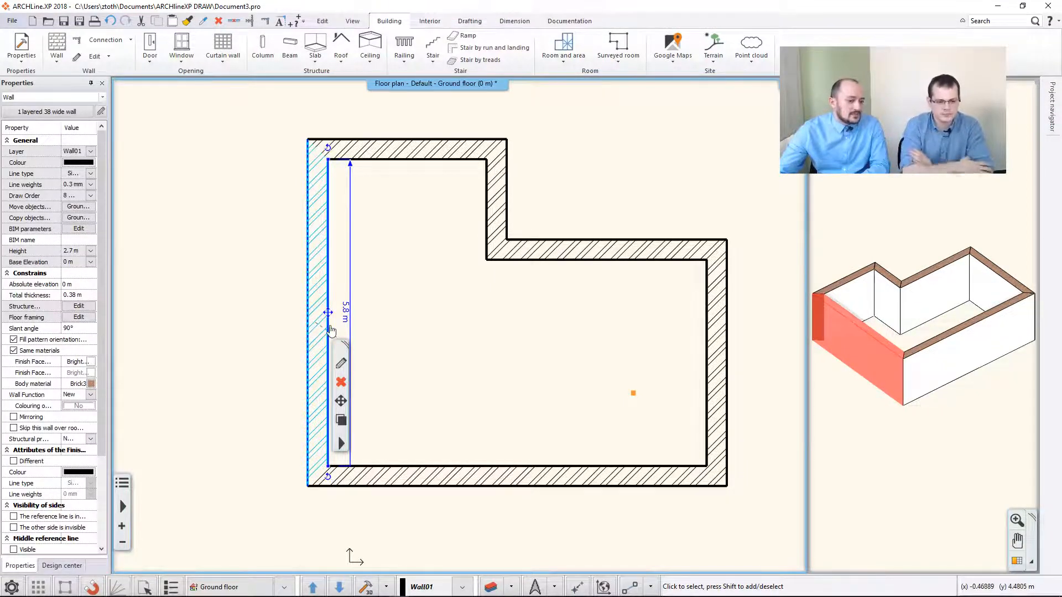
mouse_move(332, 331)
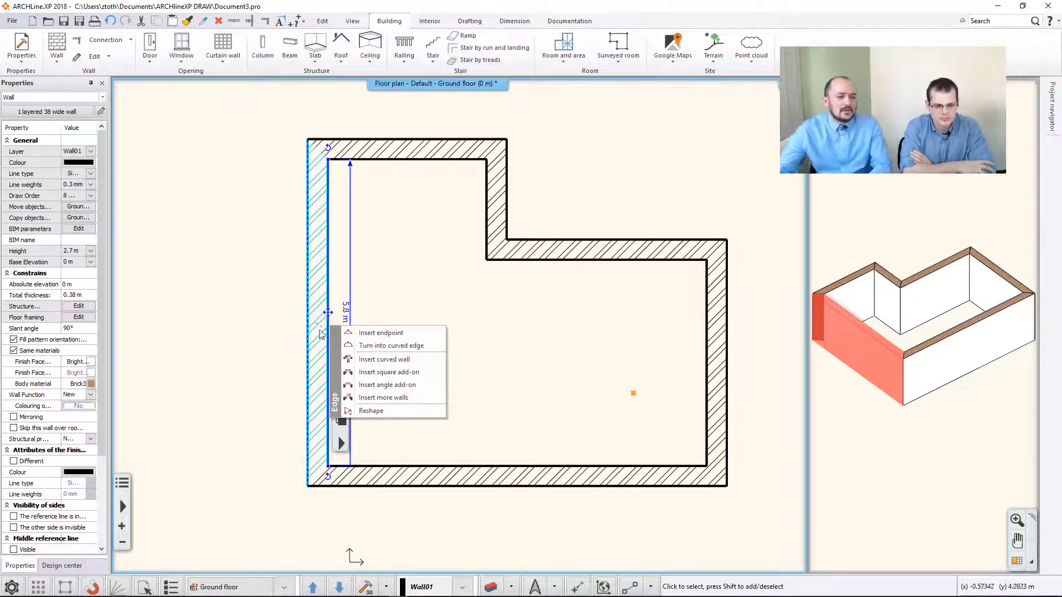
left_click(231, 229)
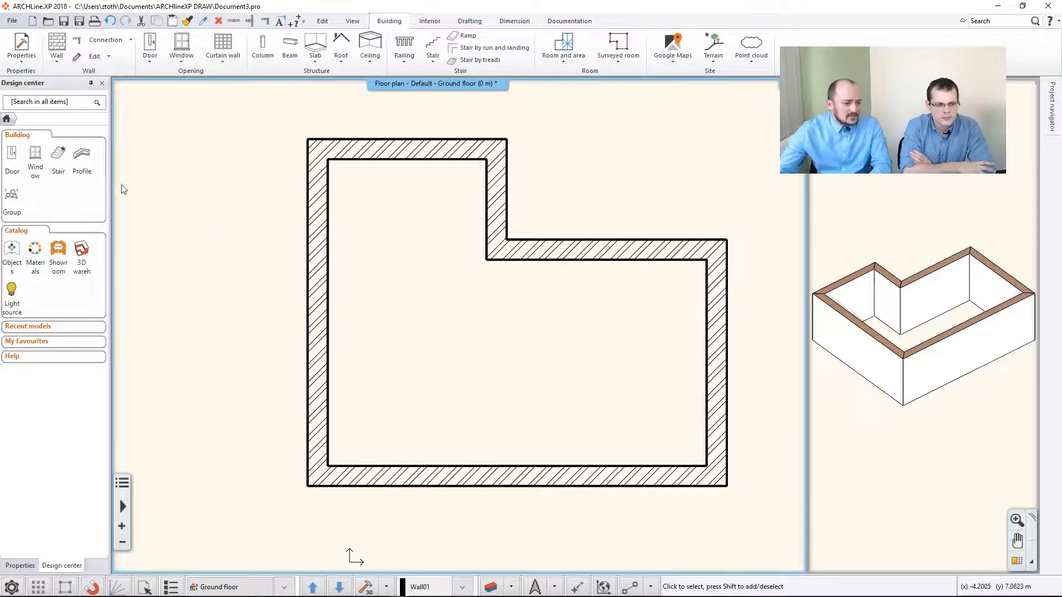
left_click(57, 63)
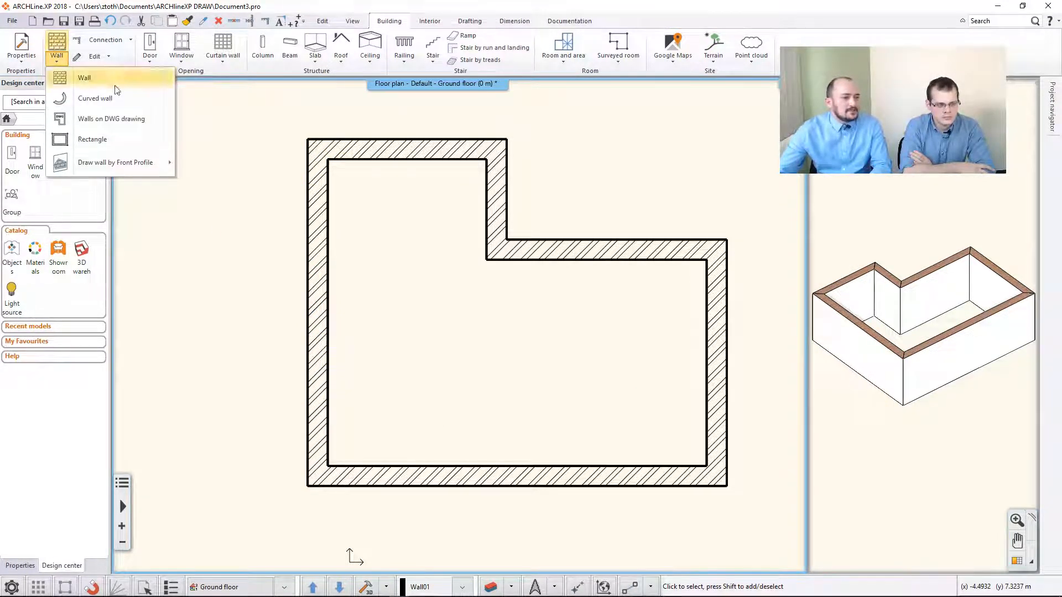
left_click(236, 74)
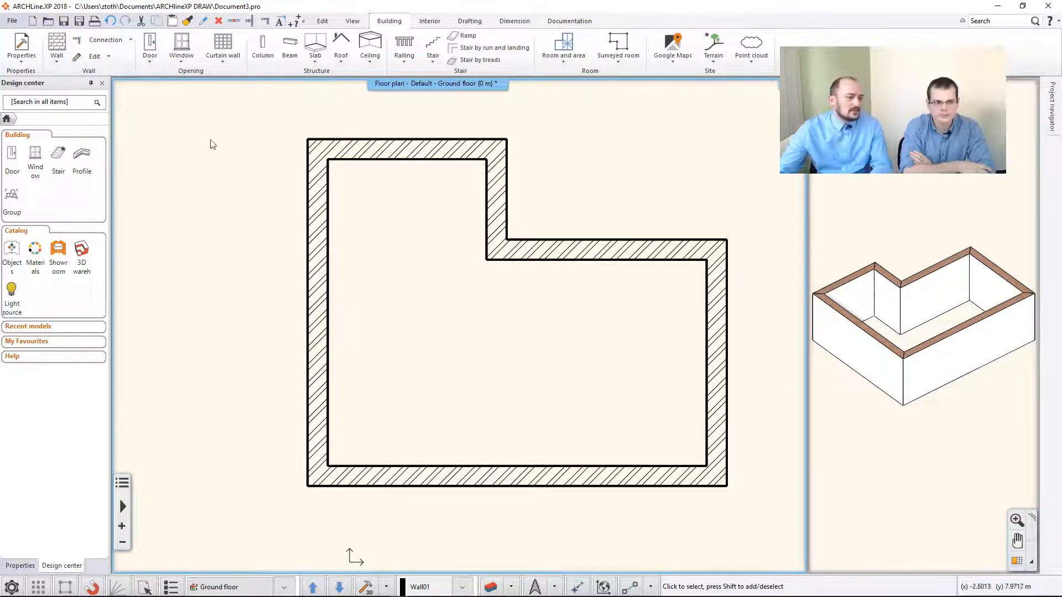
Start a rectangular wall add-on and set its depth B to 0.4 m.
left_click(109, 57)
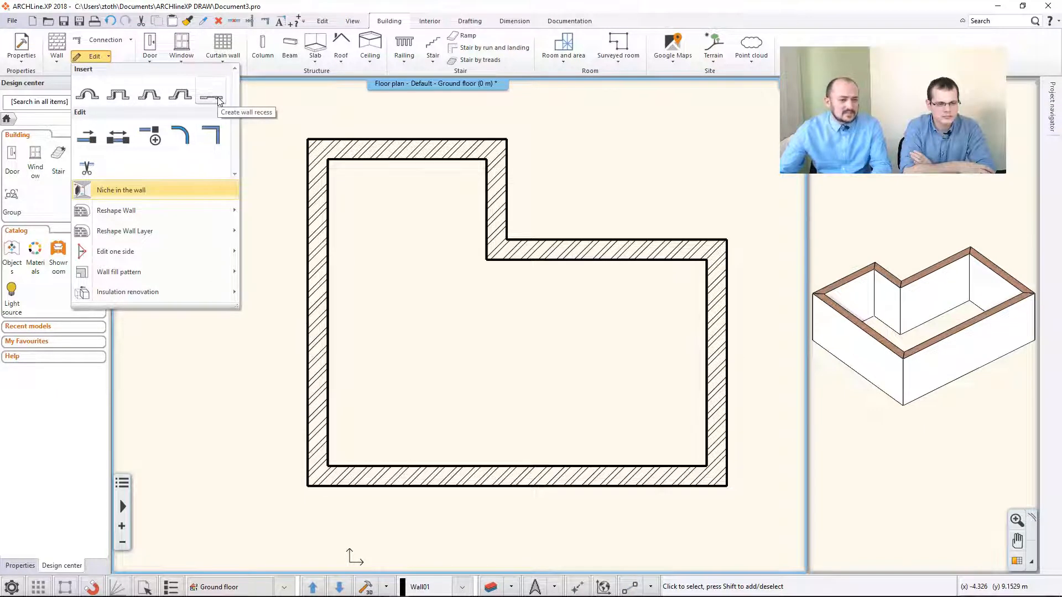
left_click(115, 96)
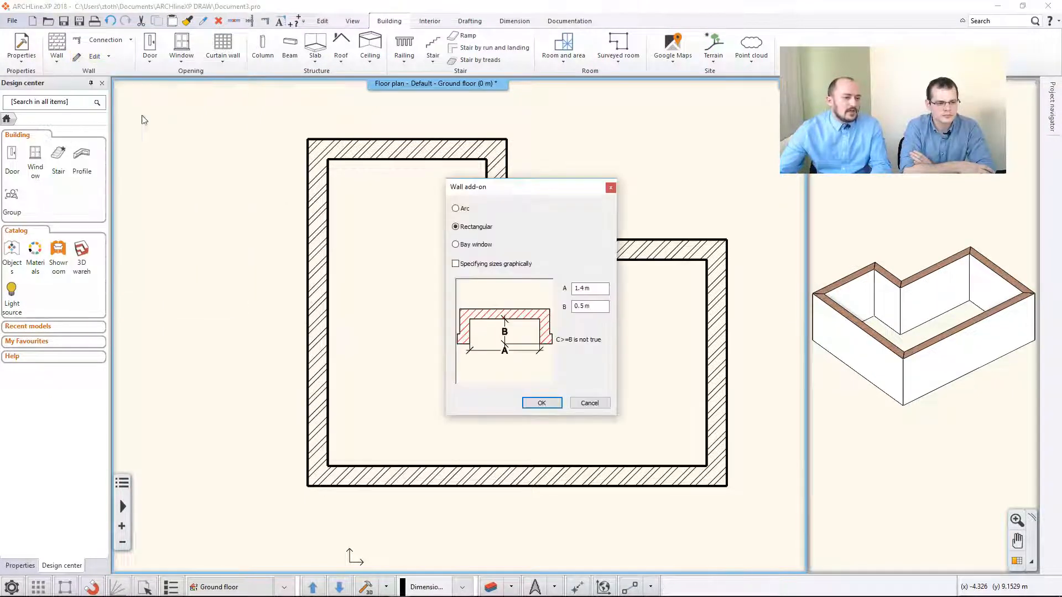
left_click(596, 310)
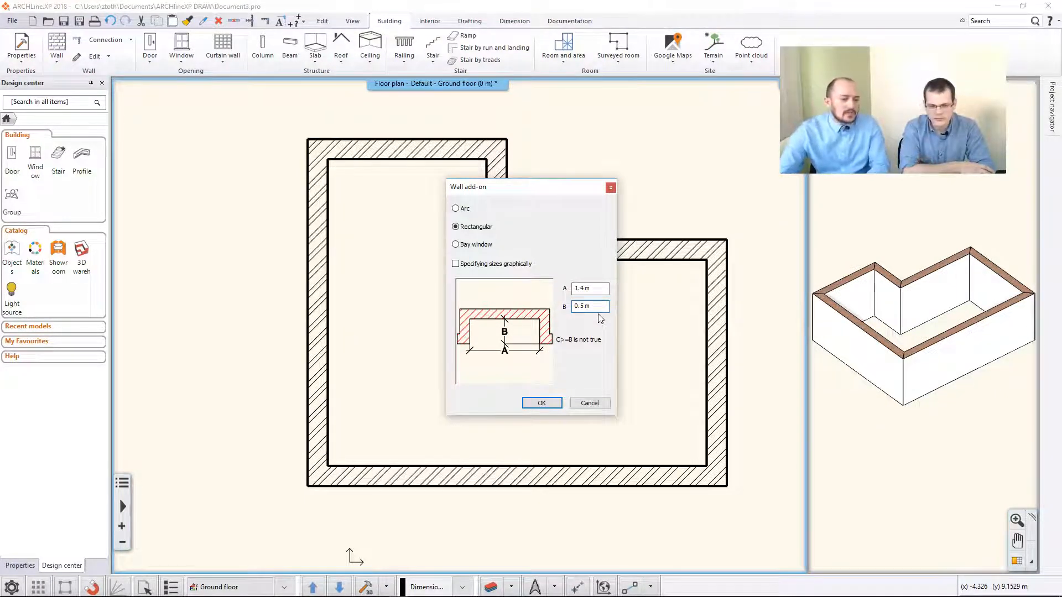
double_click(586, 307)
left_click_drag(586, 306, 580, 307)
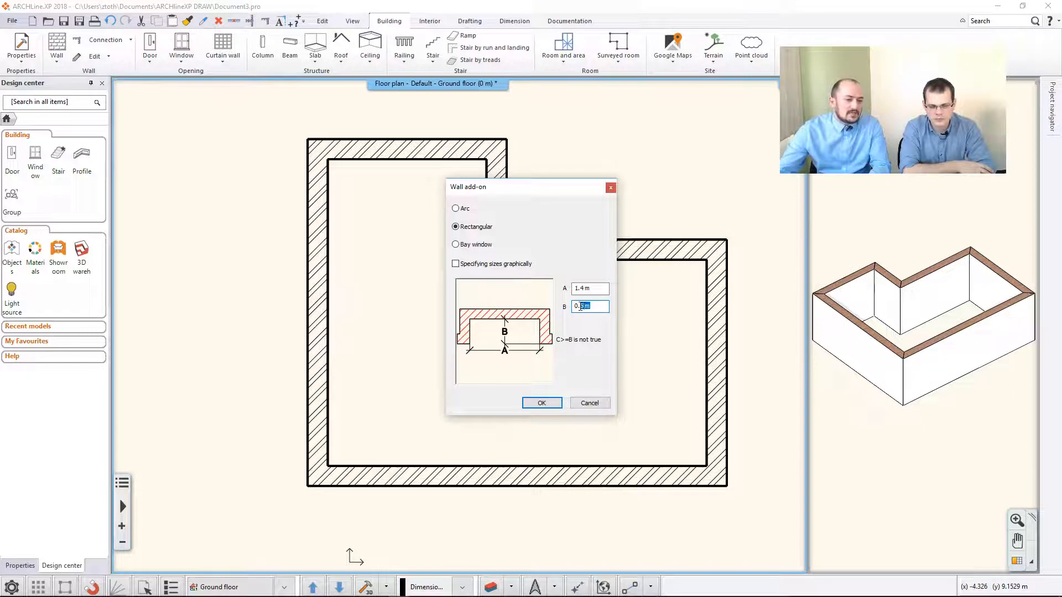
type("4 m")
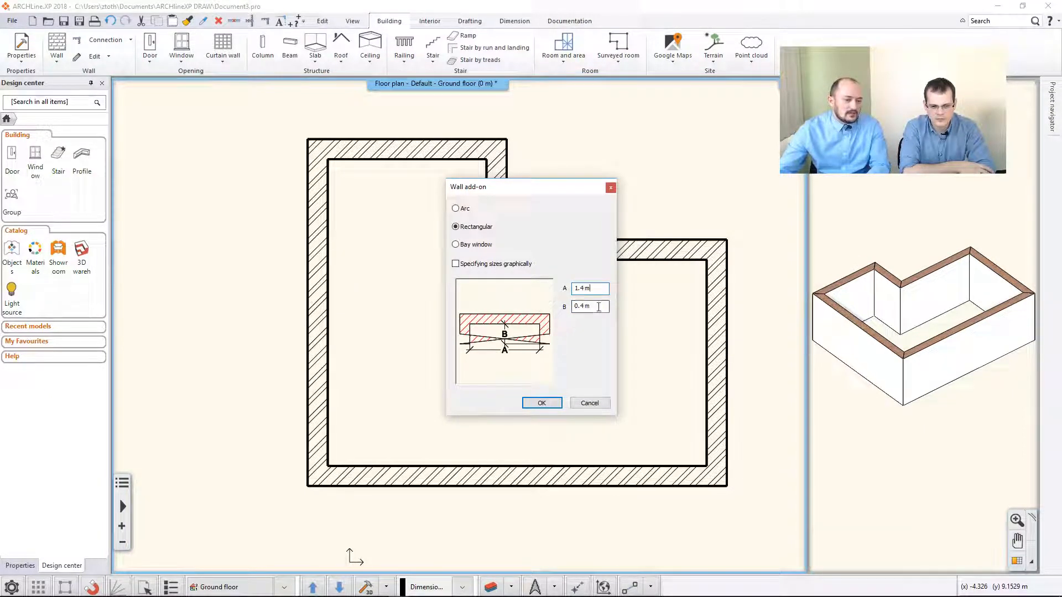
Set the rectangular add-on's depth B to 0.5 m and accept it with width A at 1.4 m.
left_click_drag(595, 307, 578, 308)
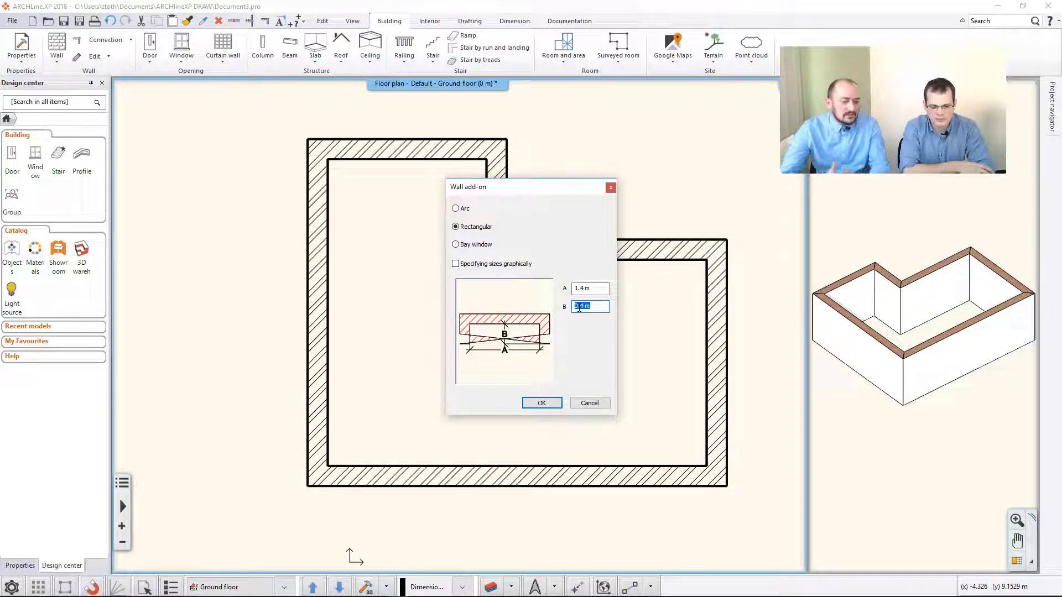
type(",5")
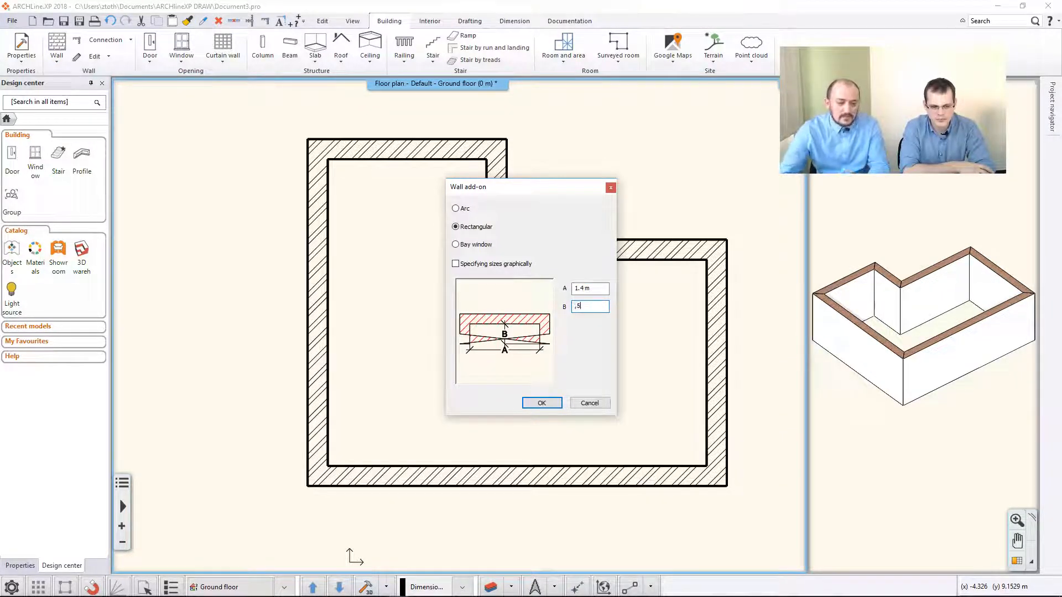
key("Tab")
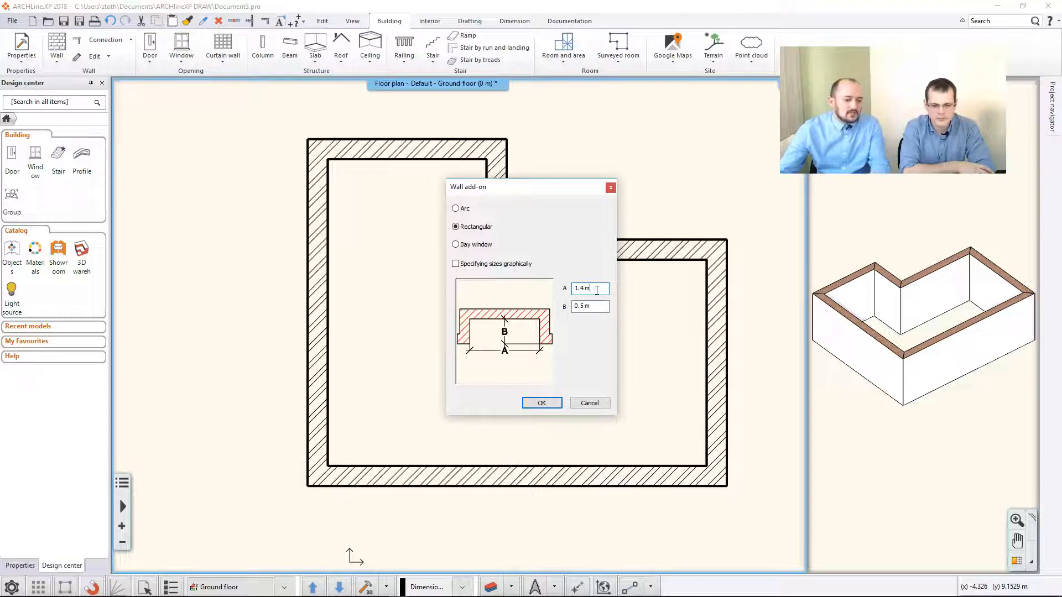
left_click(542, 403)
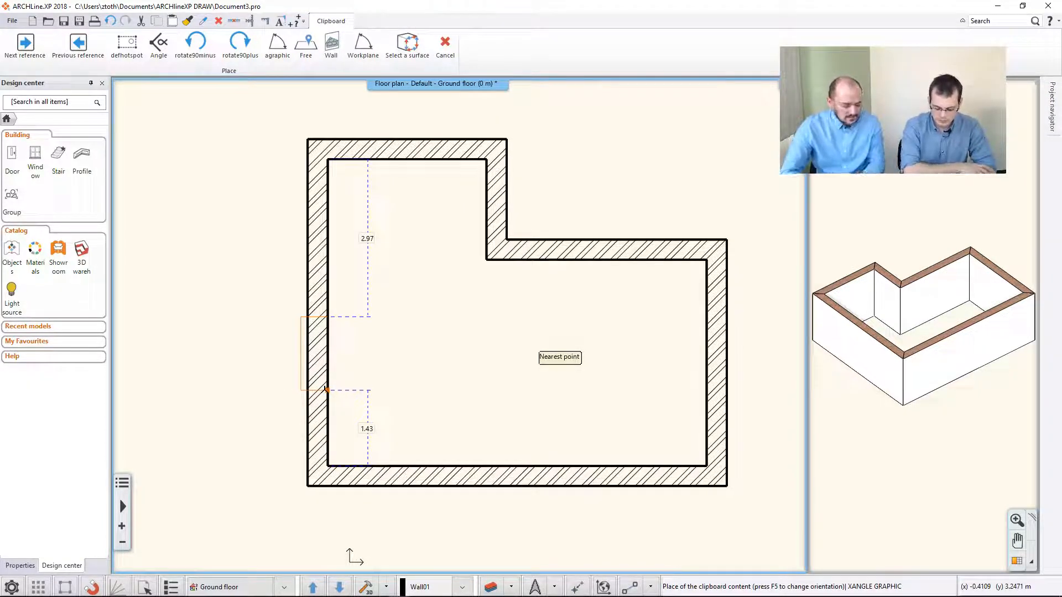
Place the rectangular add-on projecting outward from the left wall, 1.8 m from the room's lower inner corner.
type("1")
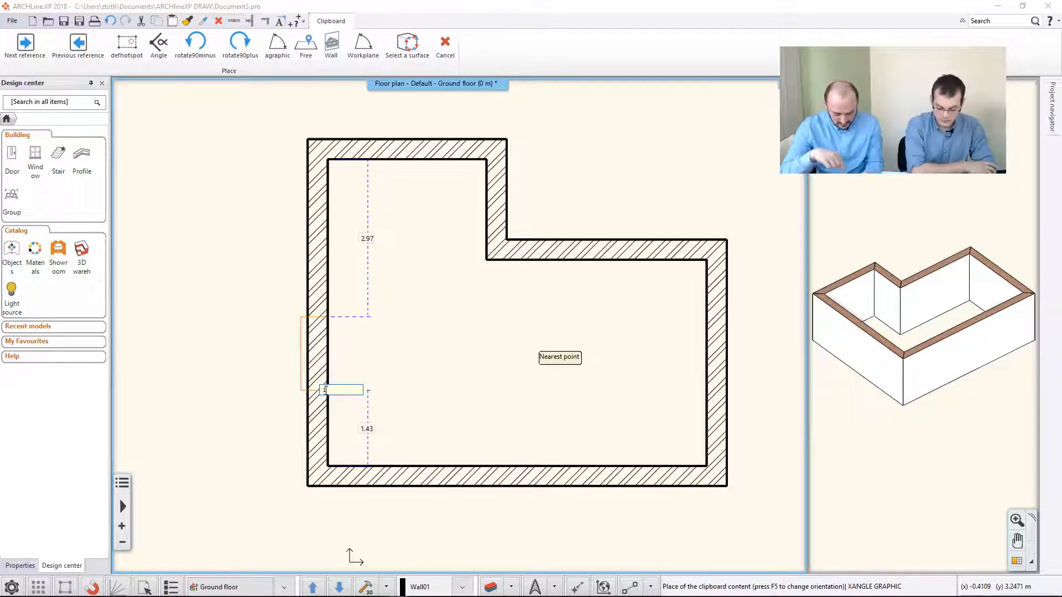
type(",8")
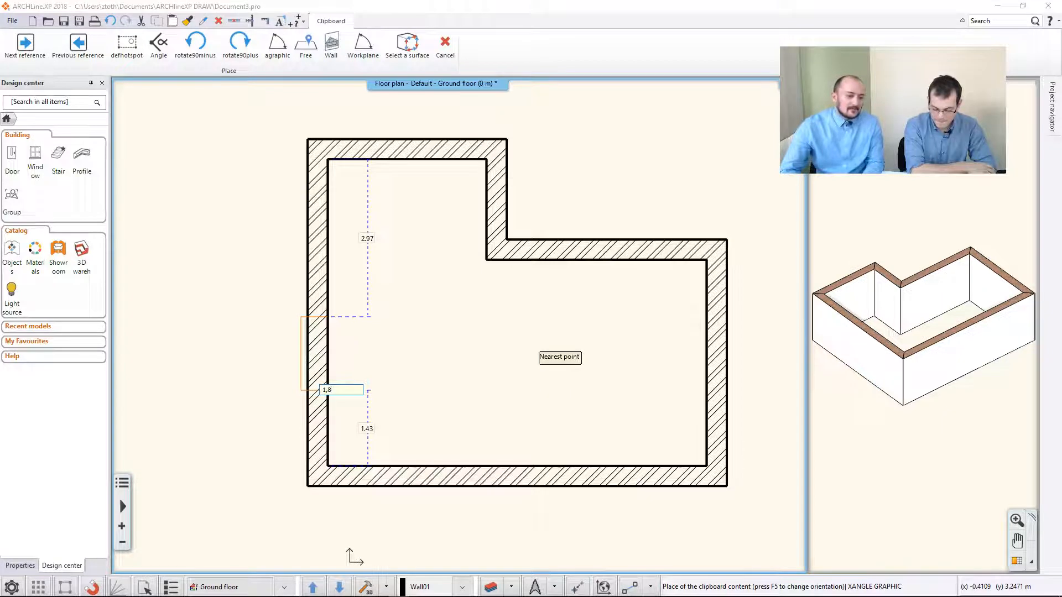
key("Return")
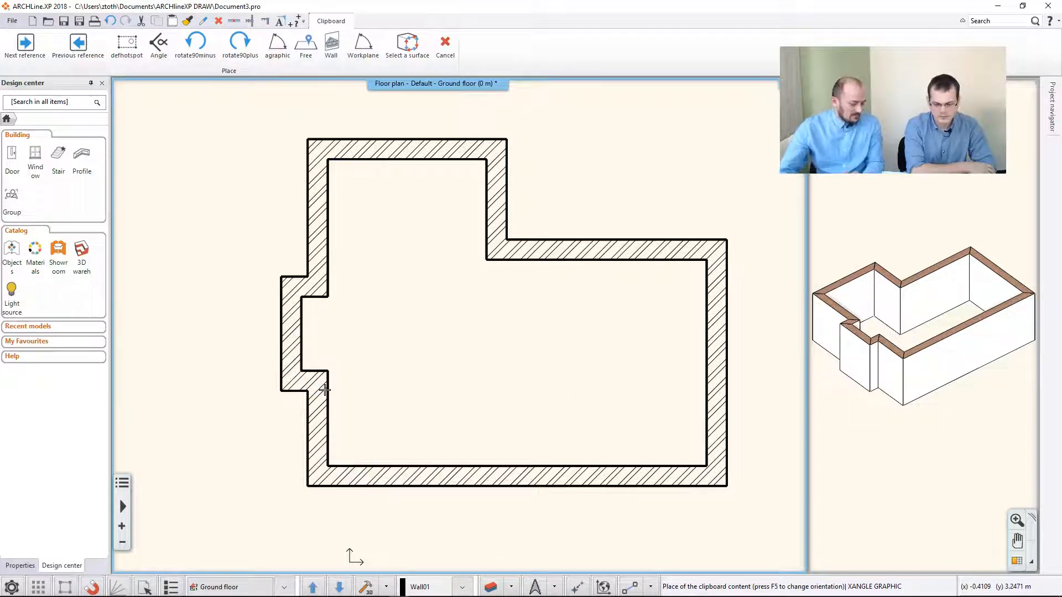
key("Escape")
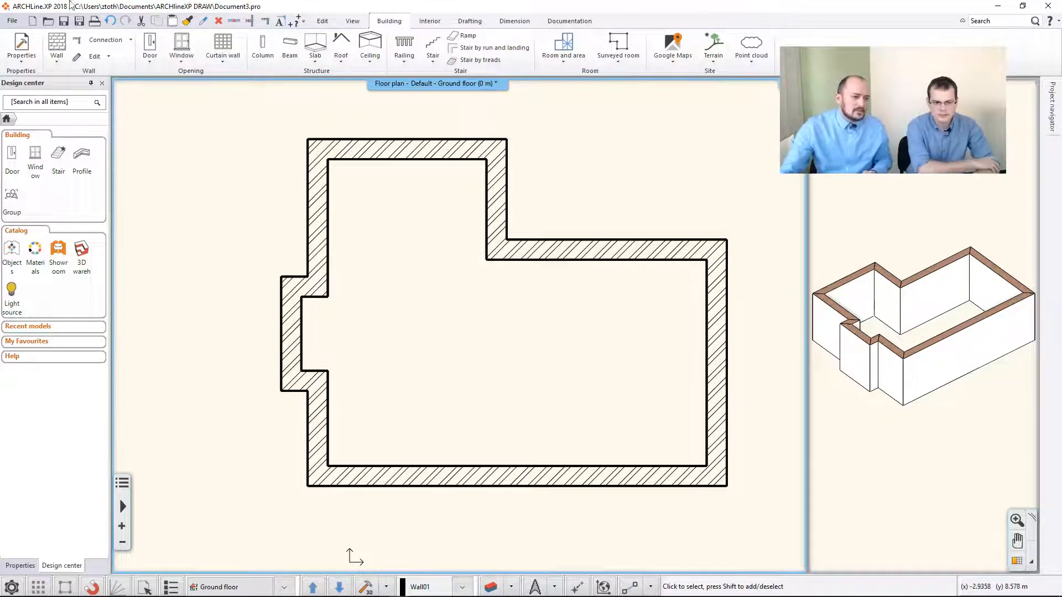
Create a floor slab by walls in the 1 layered 30 r.c. style, following the outer contour of all the room's walls.
left_click(321, 57)
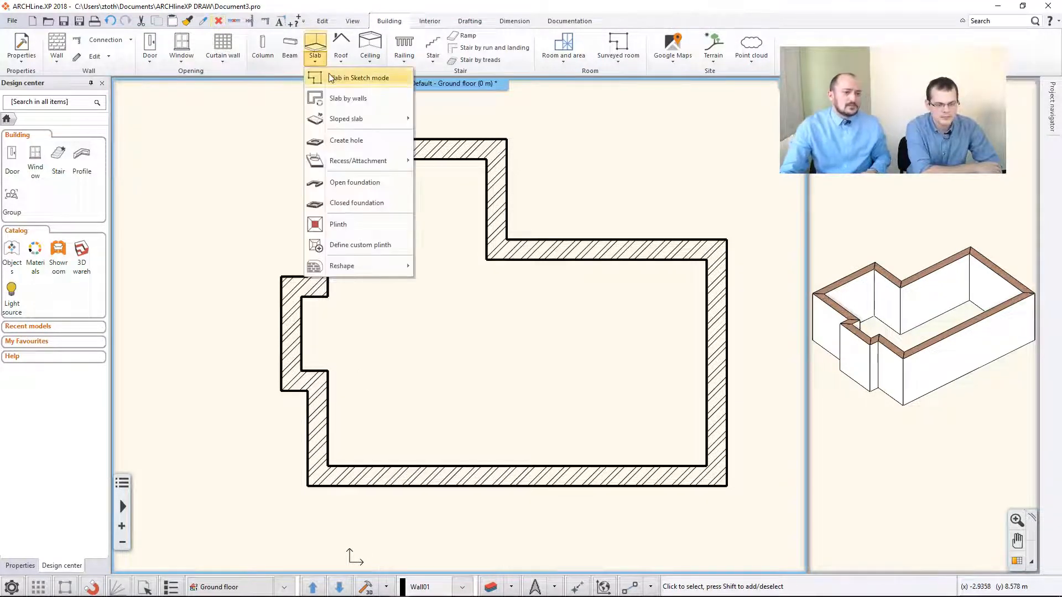
left_click(344, 98)
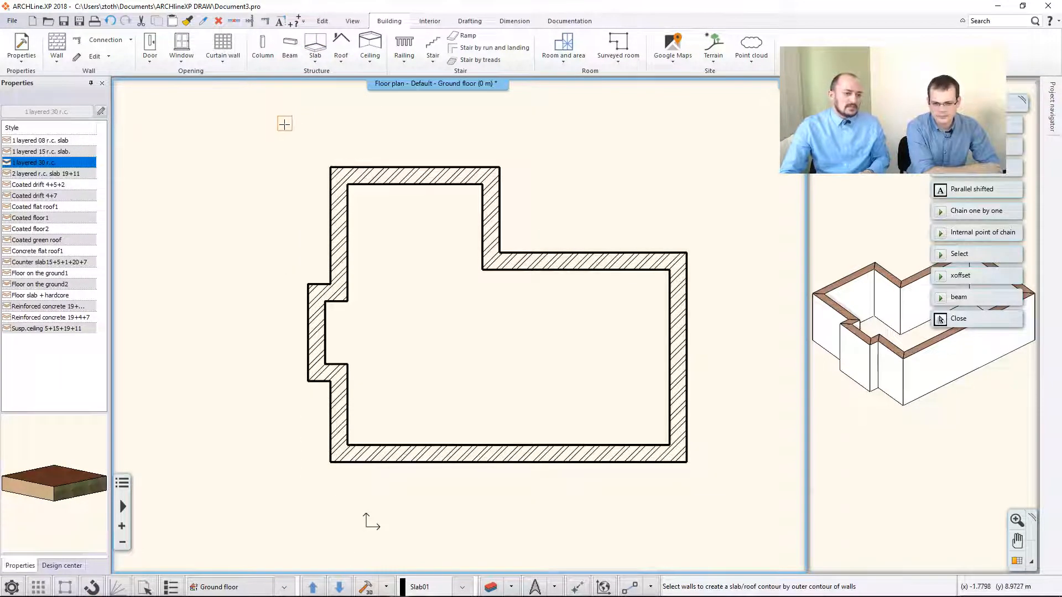
left_click_drag(284, 123, 714, 497)
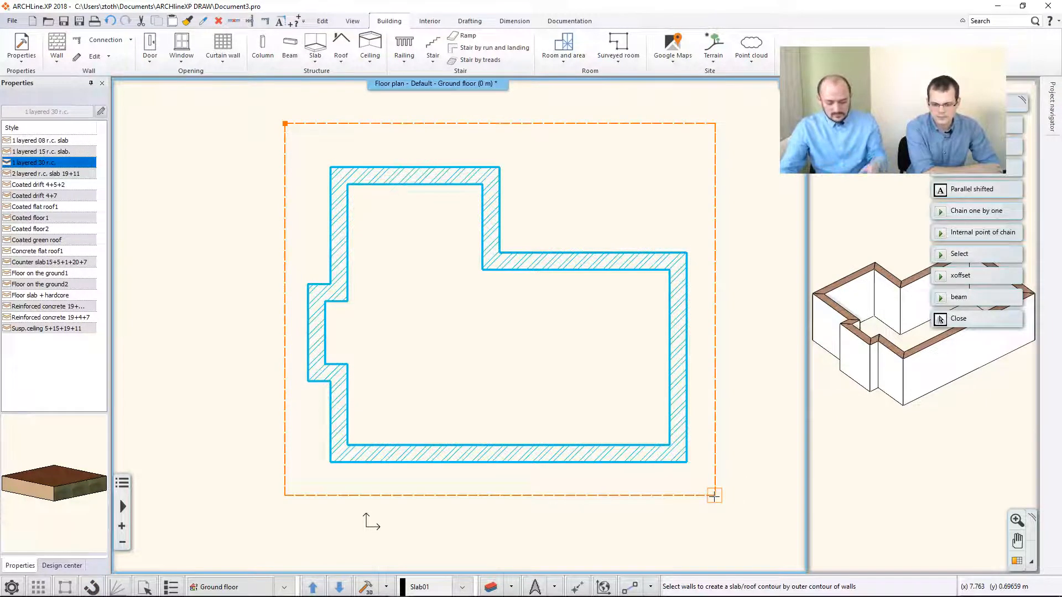
left_click(714, 496)
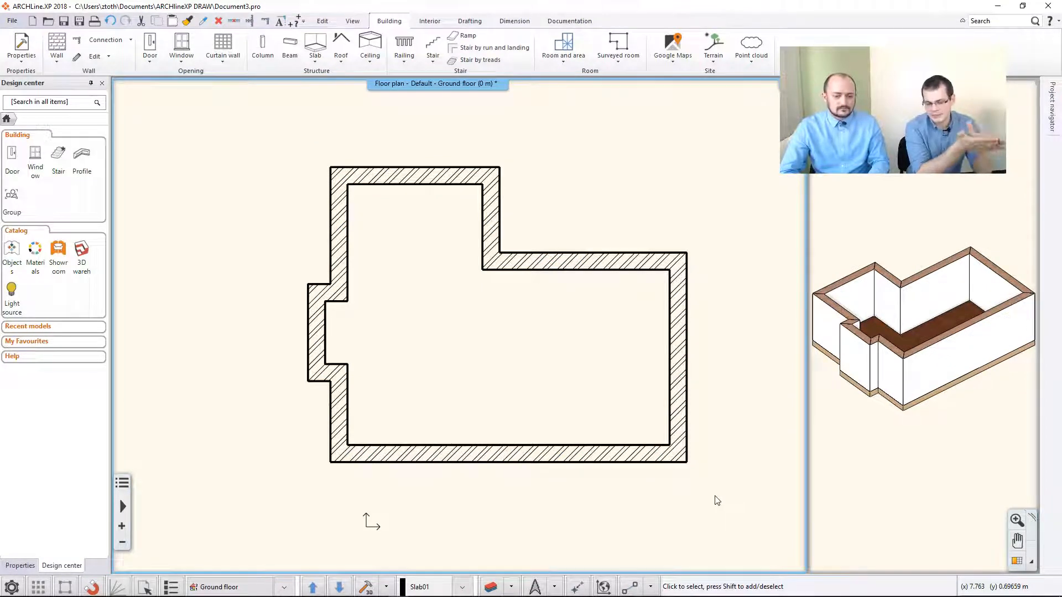
Add a plain auto ceiling in the Normal plain ceiling style inside the room.
scroll(715, 497, "down", 1)
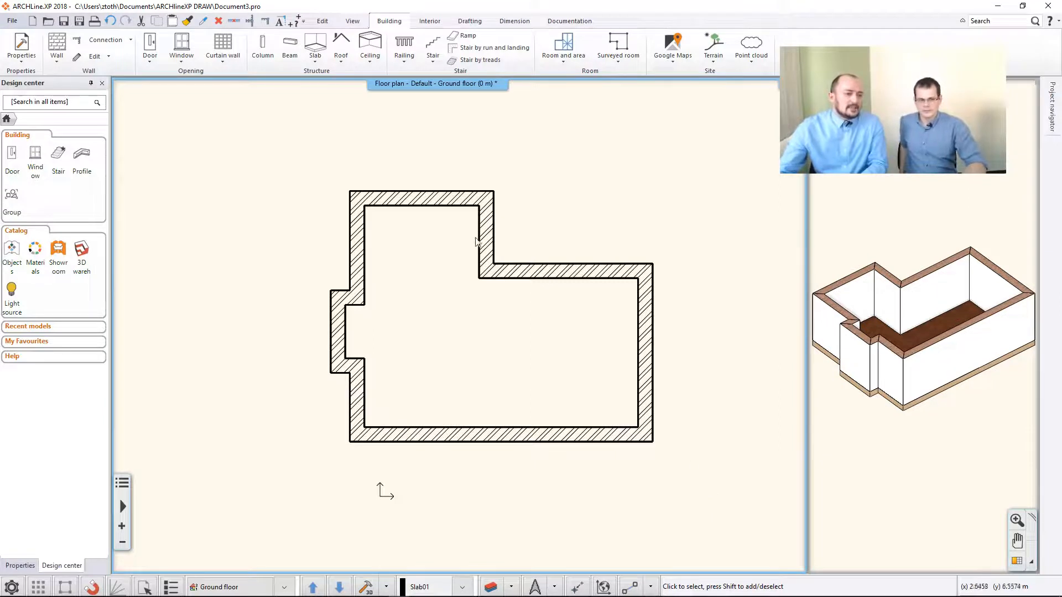
left_click(372, 57)
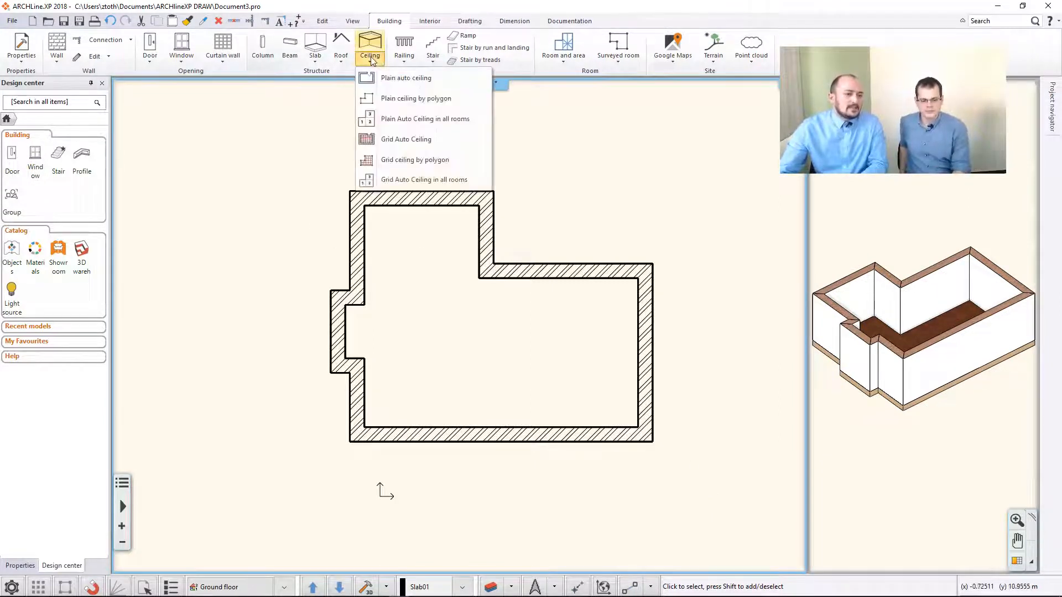
left_click(383, 81)
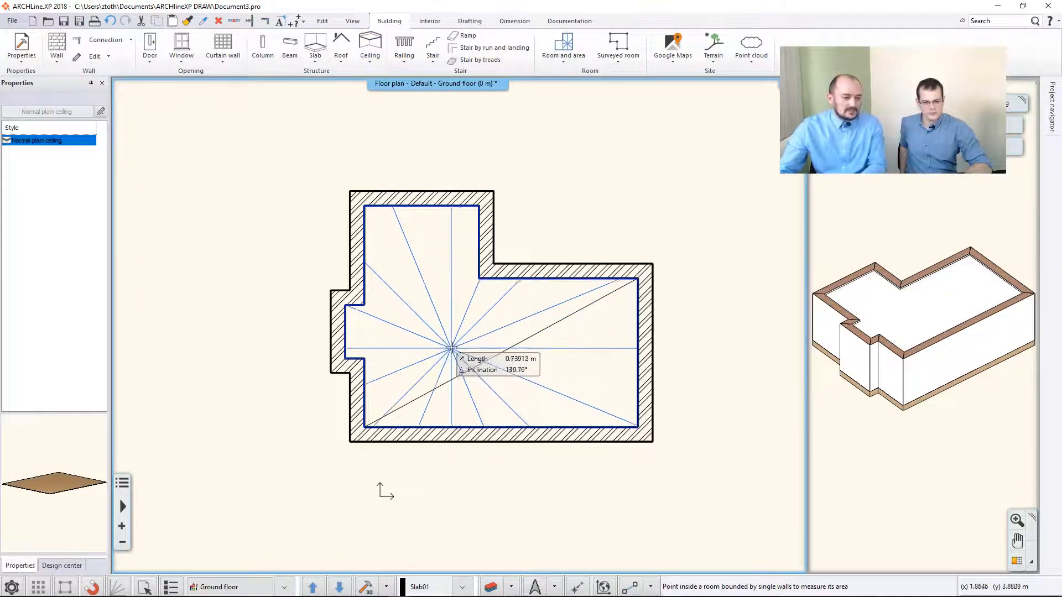
left_click(452, 354)
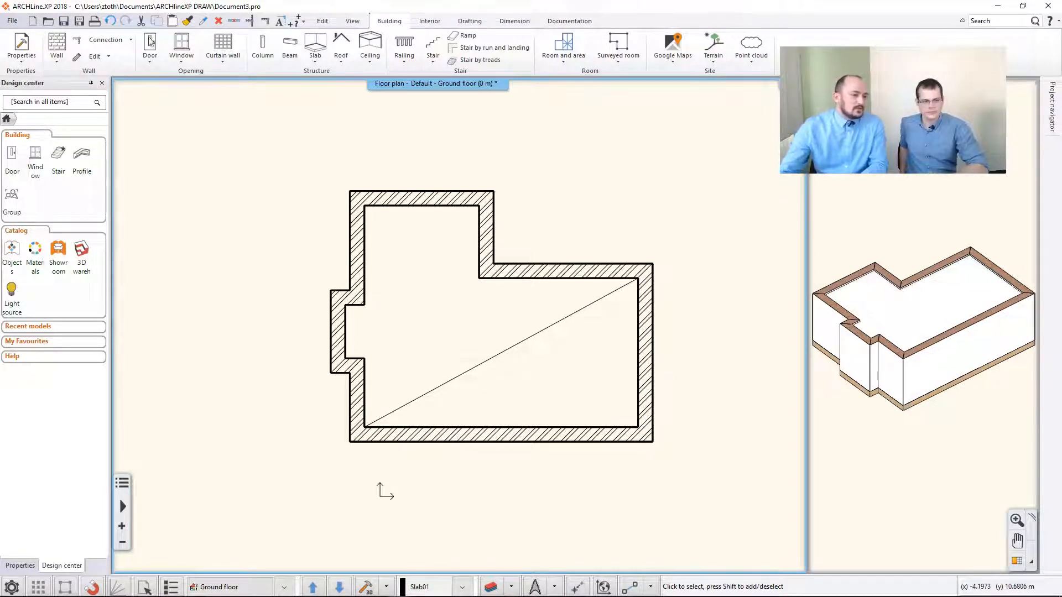
Try placing a Normal door in the room's upper wall of the floor plan, and undo the placement.
left_click(152, 58)
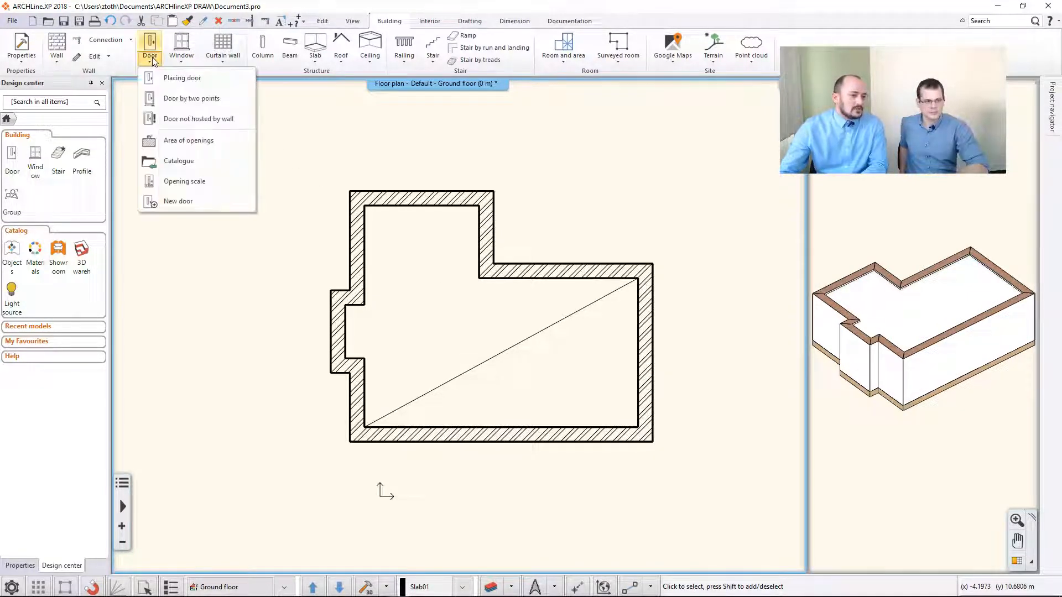
left_click(181, 78)
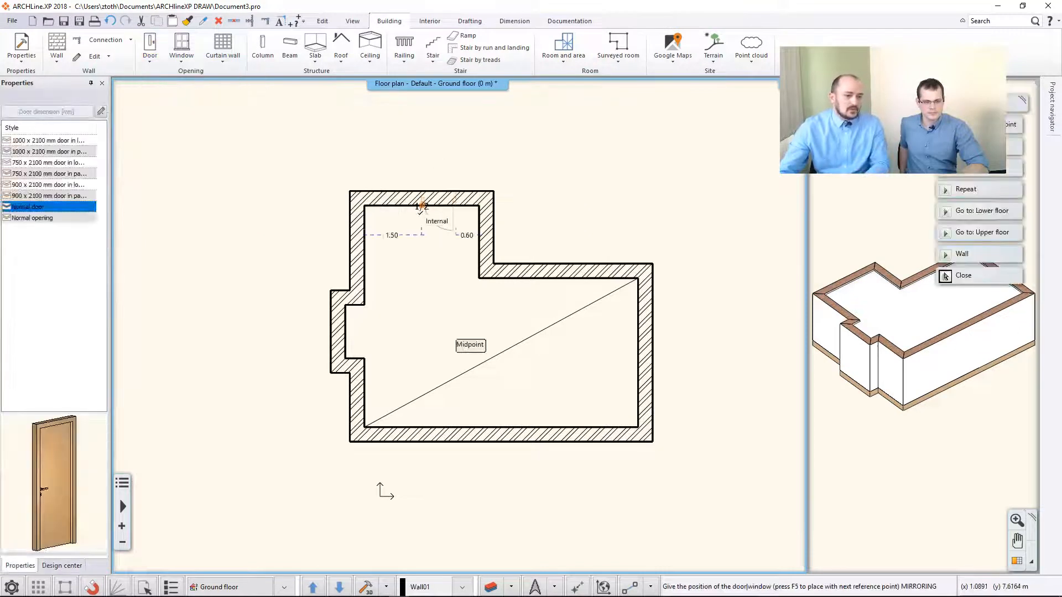
left_click(395, 211)
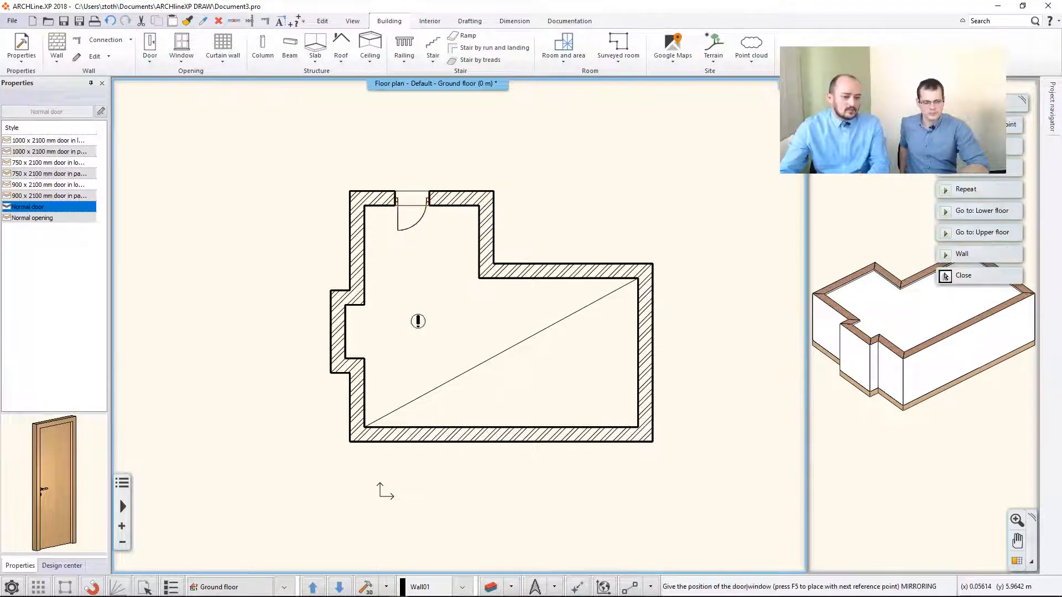
key("Escape")
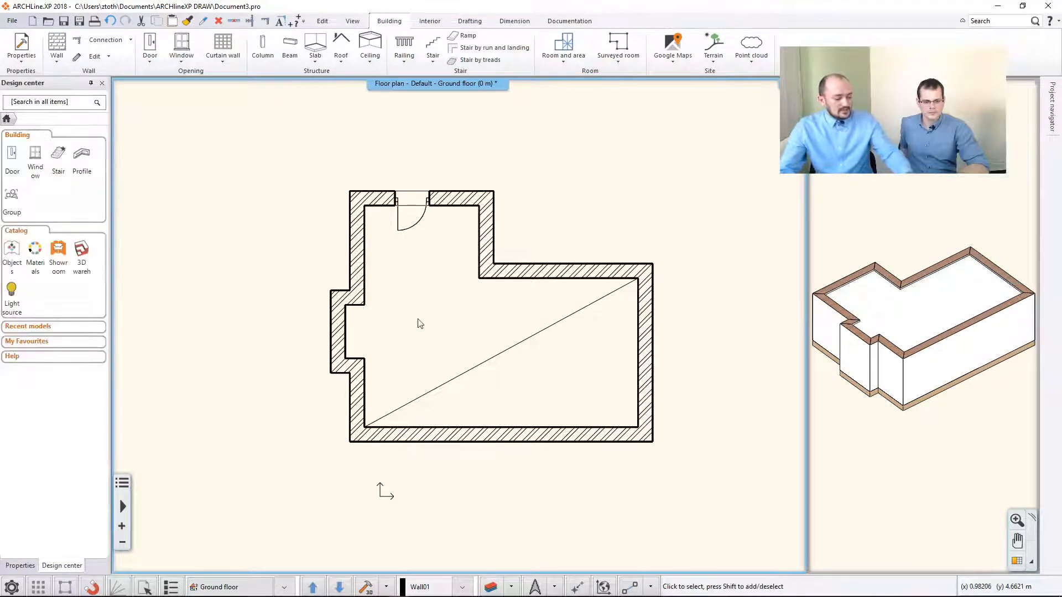
key("ctrl+z")
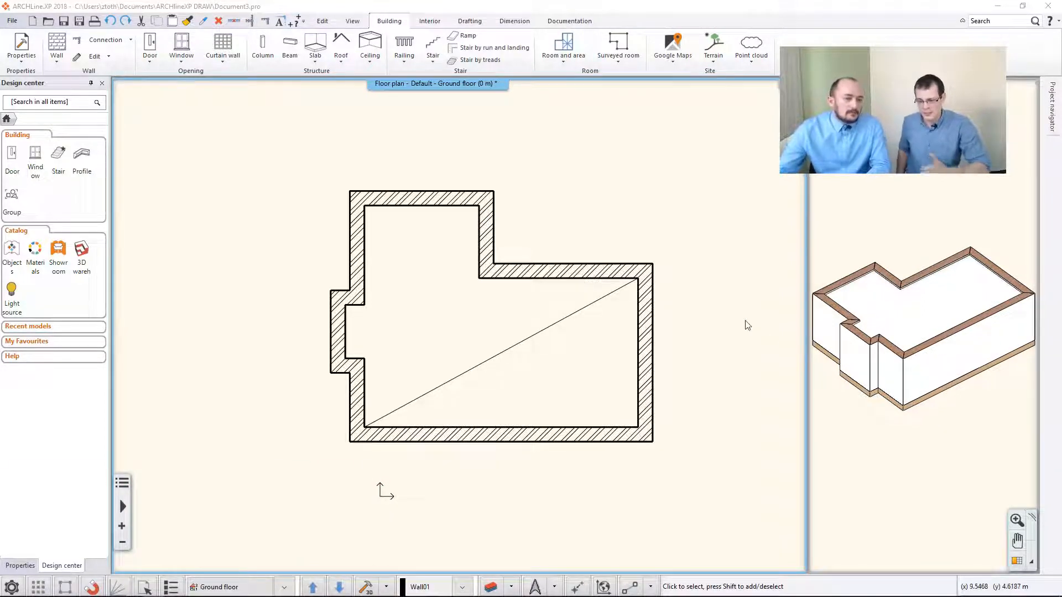
Open the Room maker for the L-shaped room and look through its first walls with the door elements shown.
left_click(431, 21)
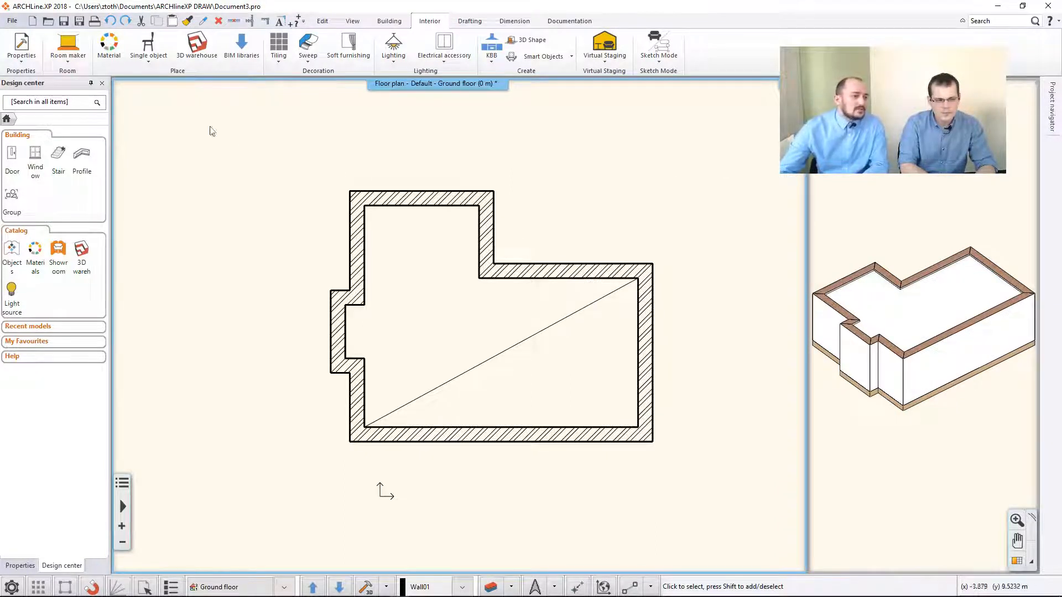
left_click(69, 50)
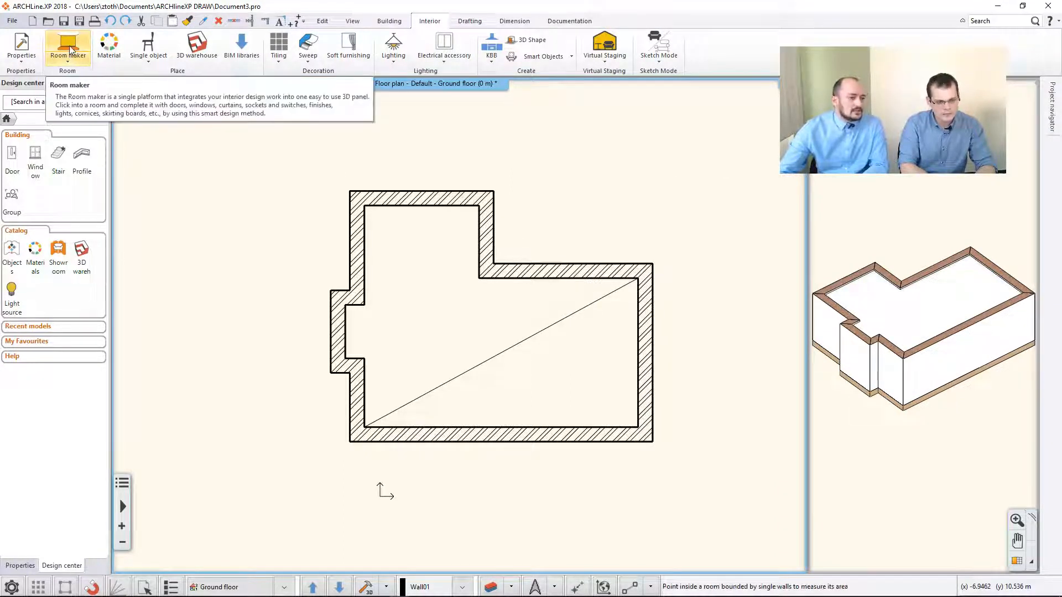
left_click(420, 333)
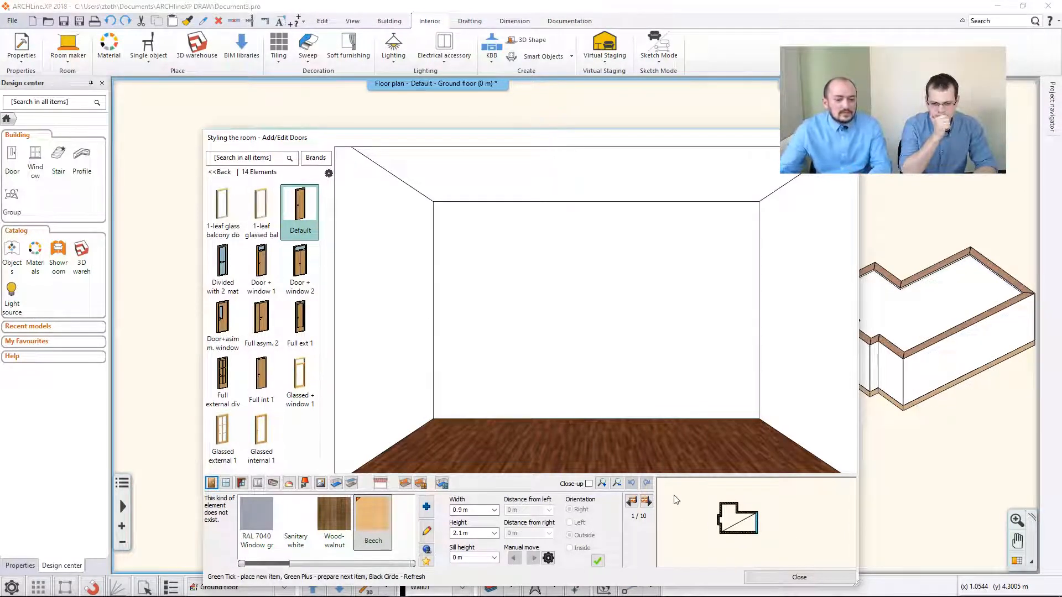
left_click(646, 501)
left_click(646, 501)
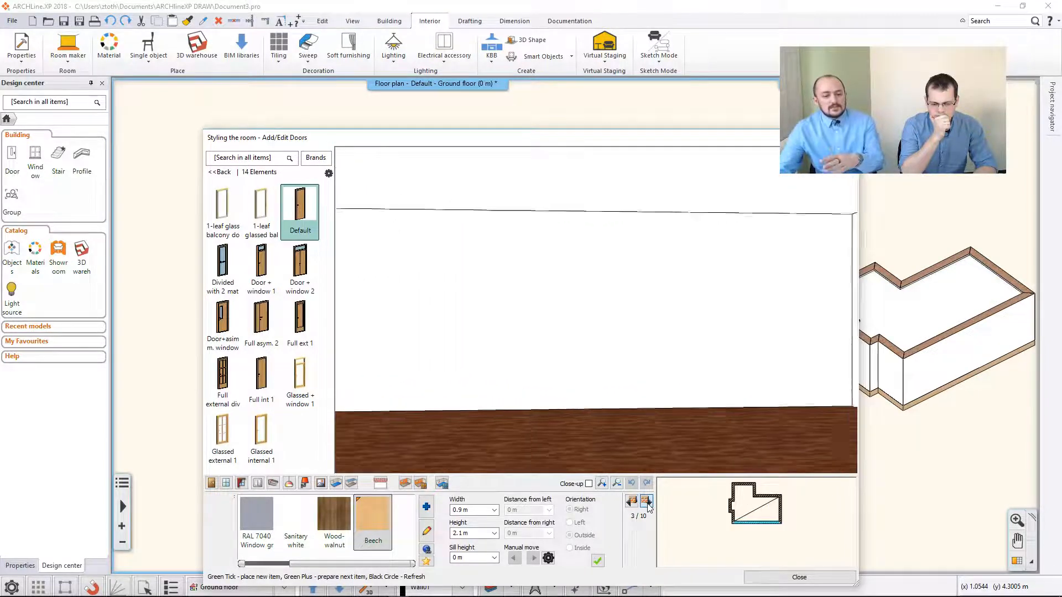
left_click(631, 502)
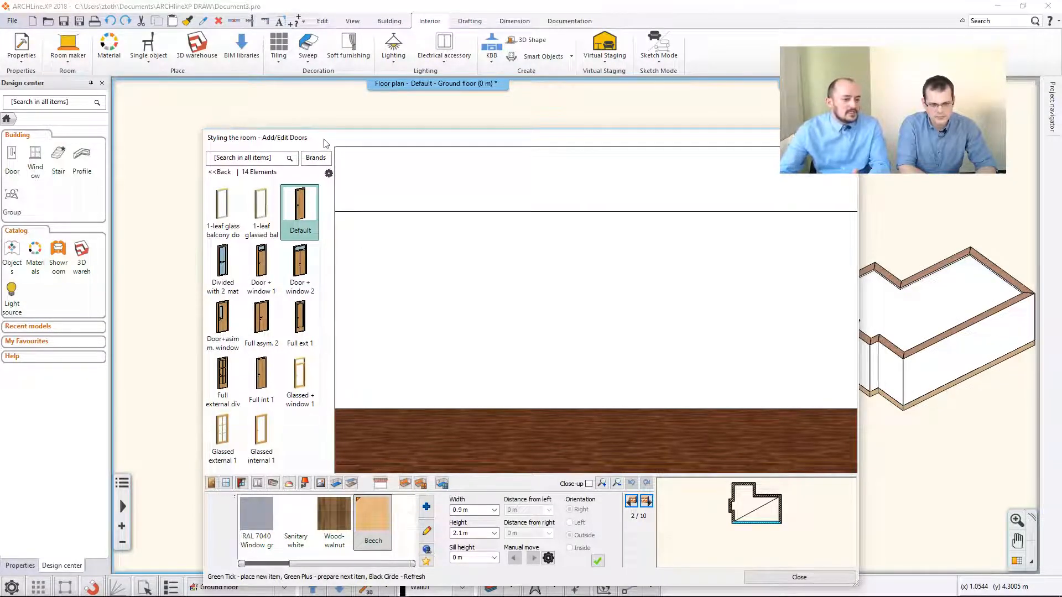
left_click_drag(326, 143, 347, 105)
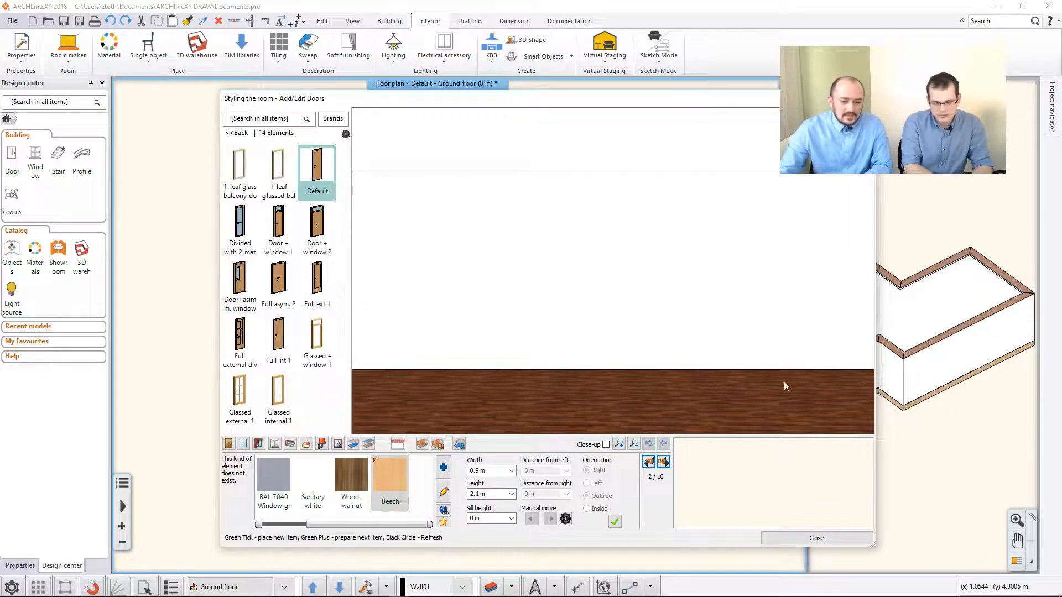
Choose the four-panel 2-leaf sliding in door from the indoor Sliding category for the room's short upper wall.
left_click(663, 462)
left_click(663, 463)
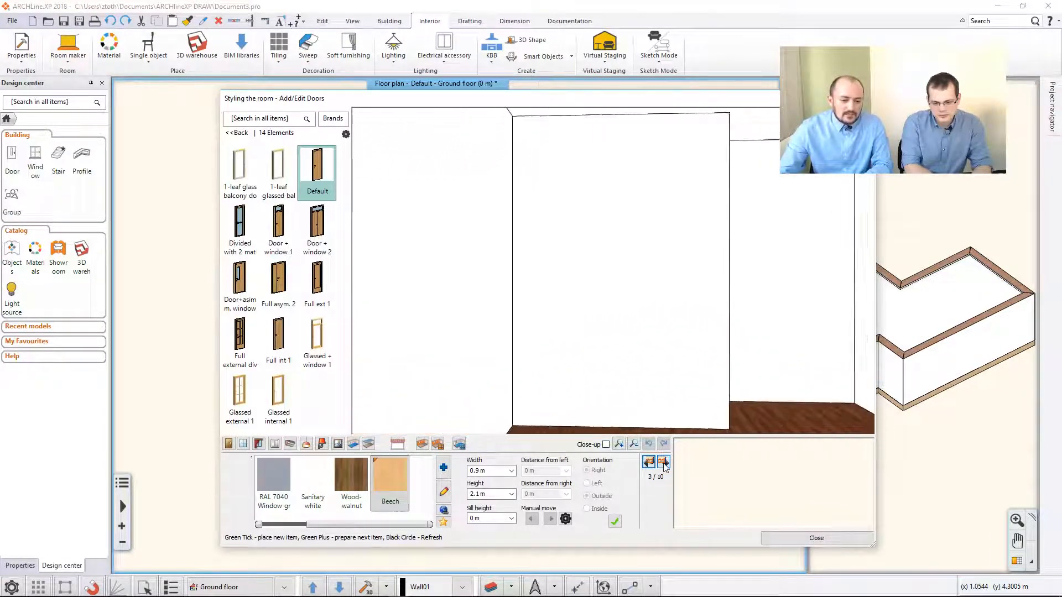
left_click(663, 462)
left_click(663, 463)
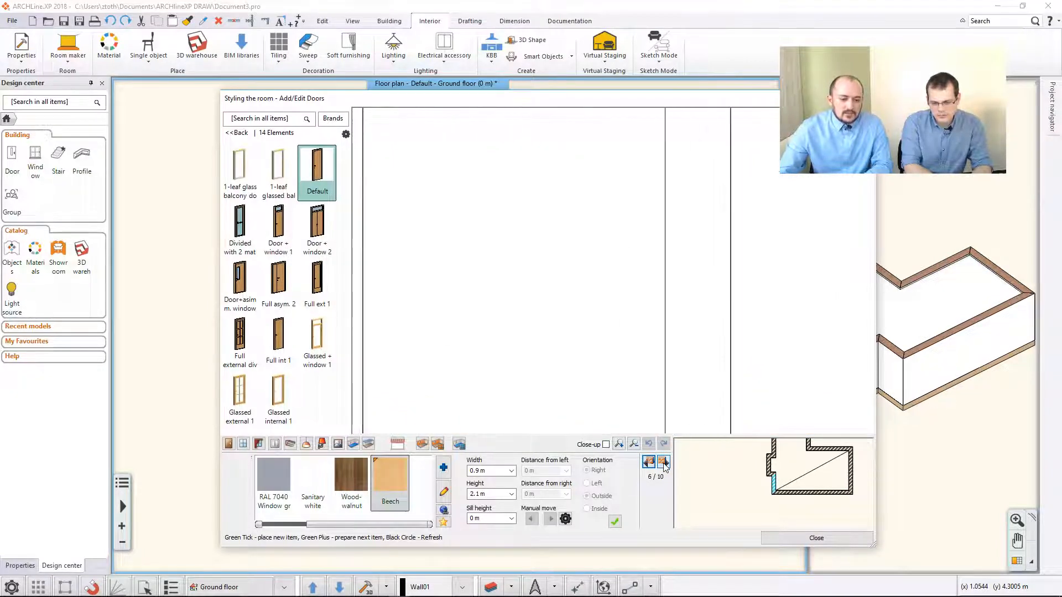
left_click(663, 462)
left_click(663, 462)
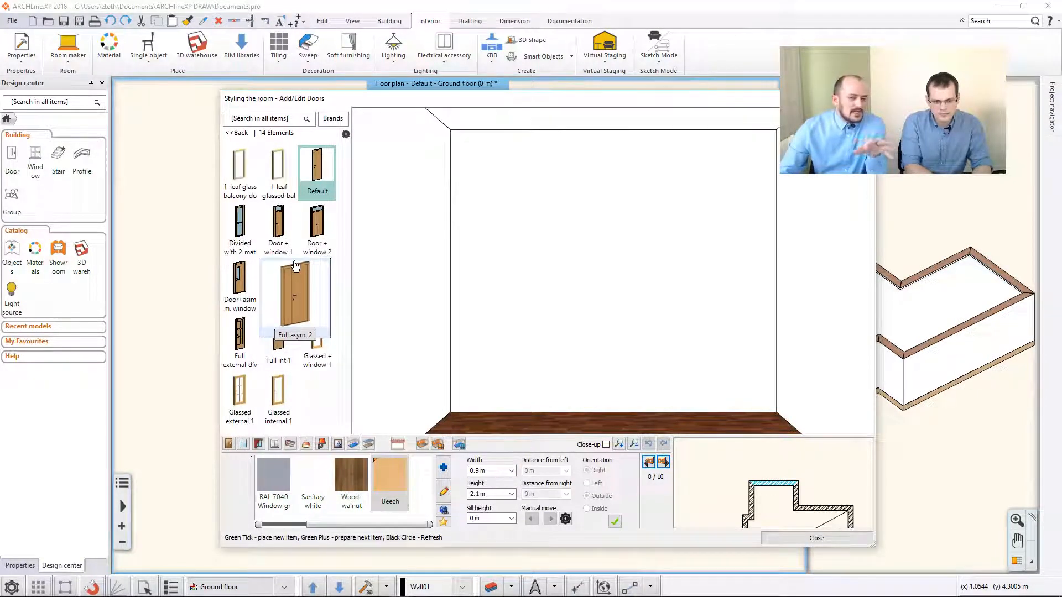
left_click(237, 133)
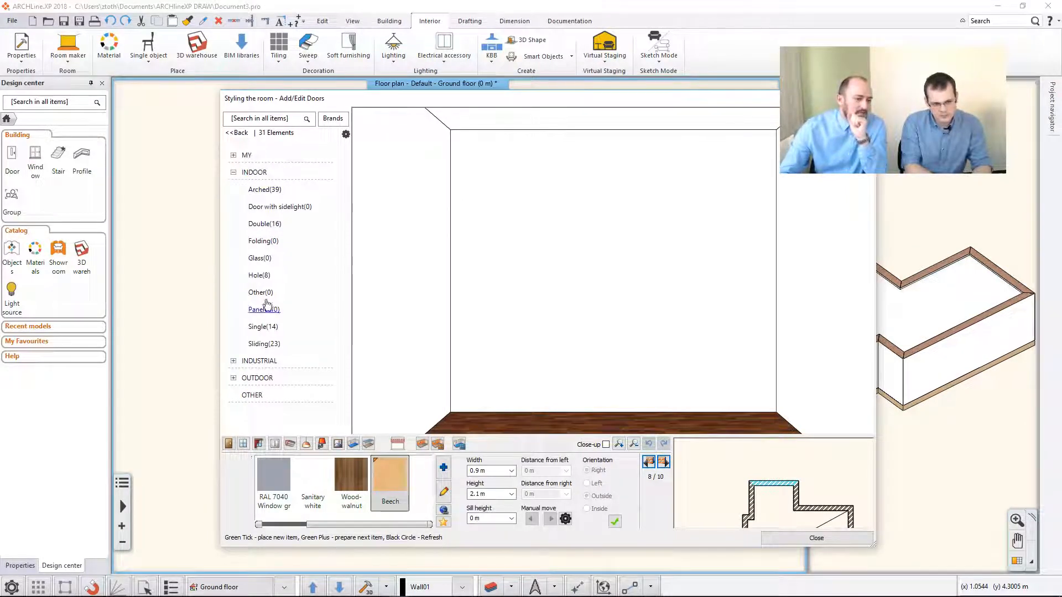
left_click(264, 344)
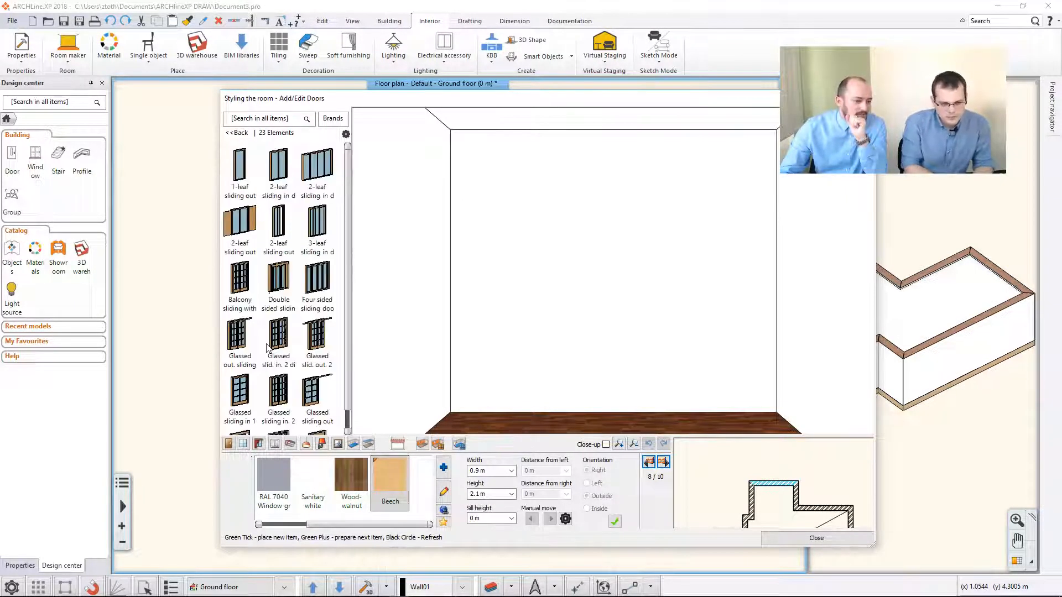
mouse_move(271, 267)
mouse_move(318, 178)
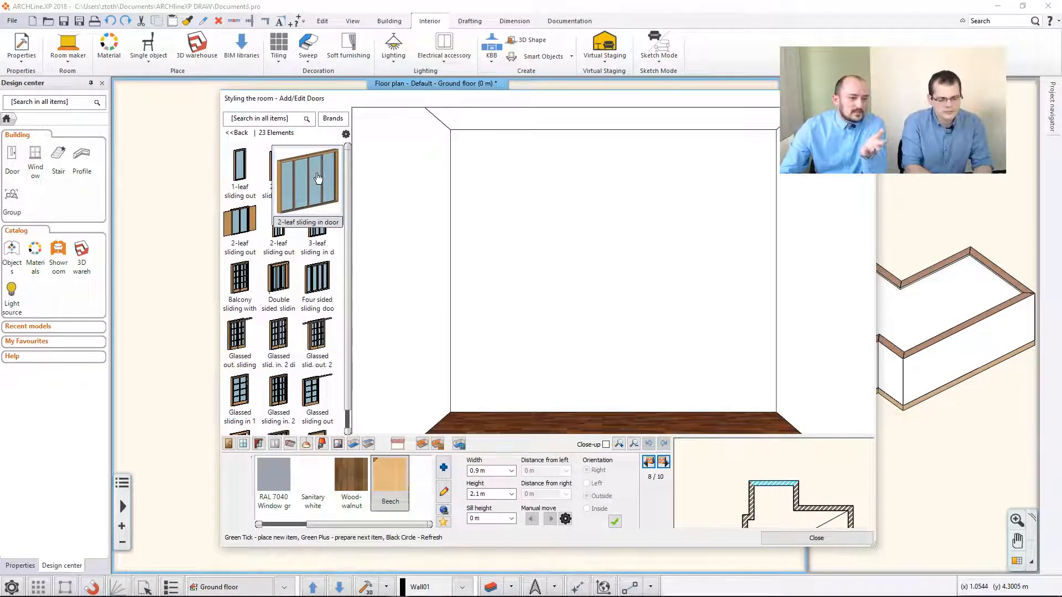
left_click(318, 178)
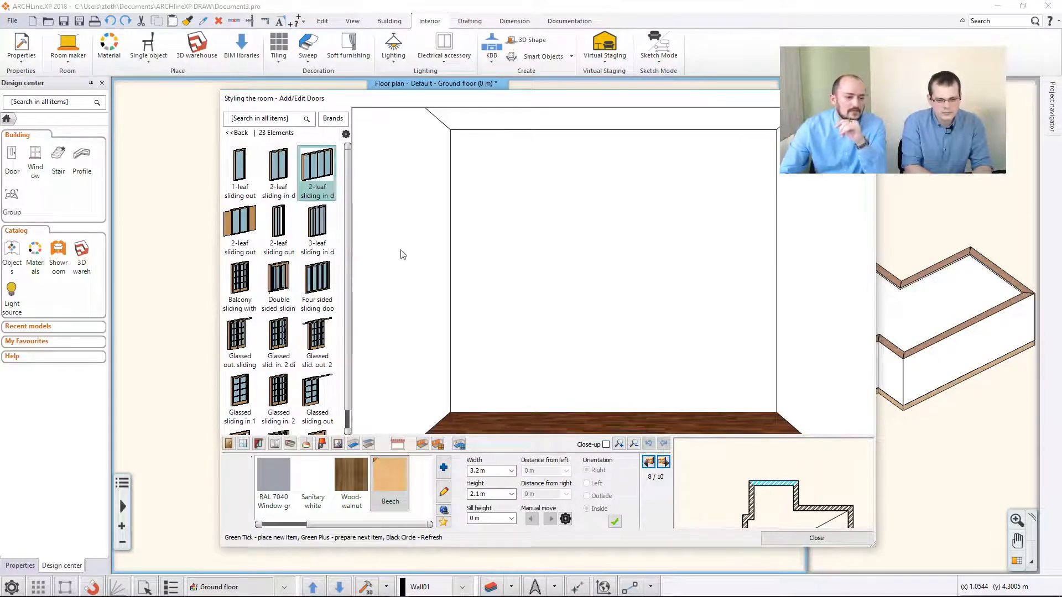
Set the sliding door's width to 2.8 m and place it in the short upper wall.
left_click(489, 493)
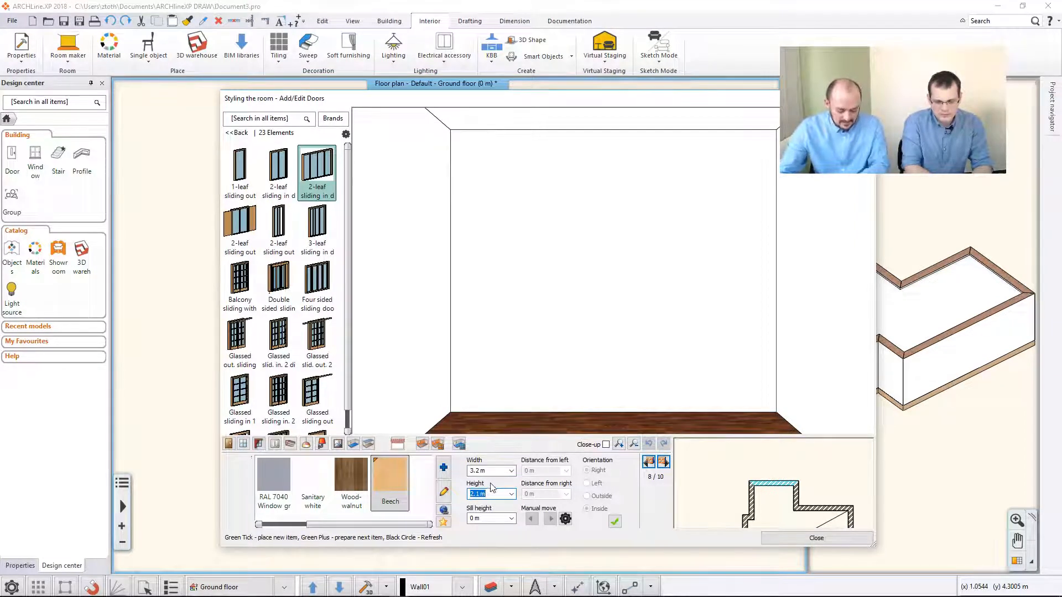
left_click(489, 471)
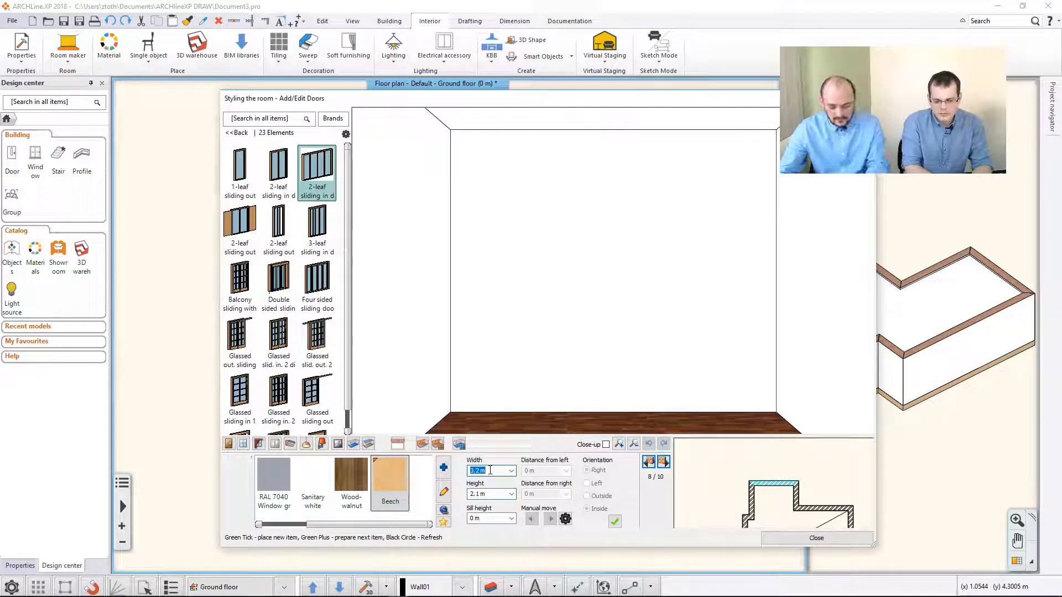
type("2,")
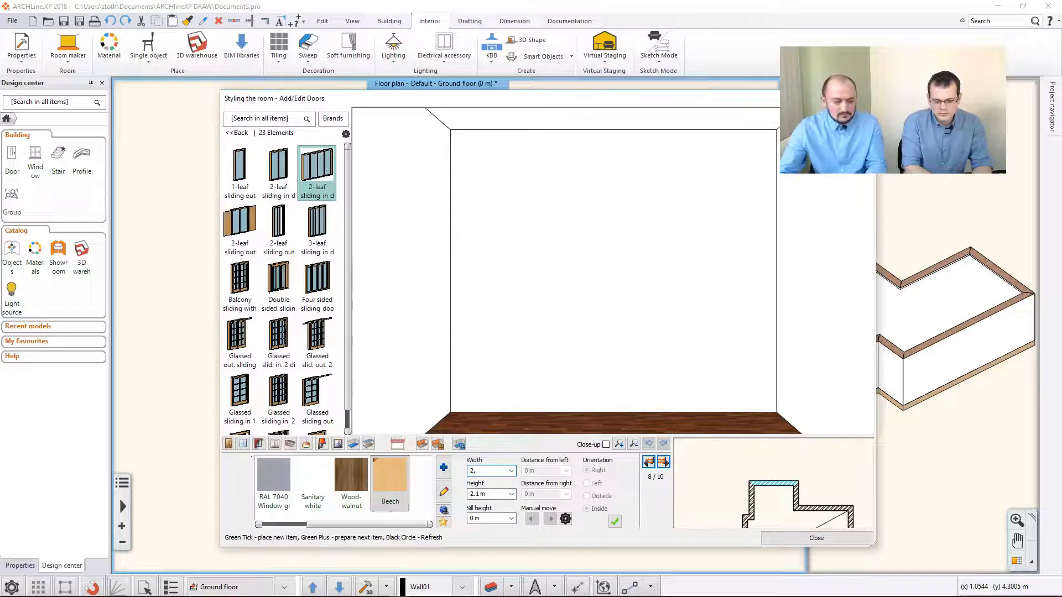
type("9")
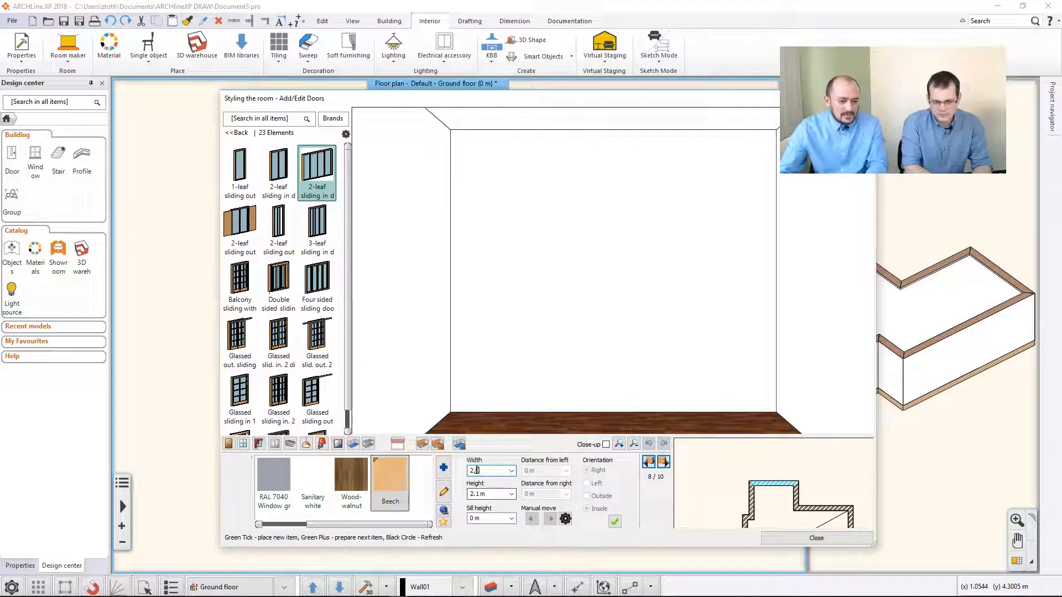
key("BackSpace")
type("8")
key("Tab")
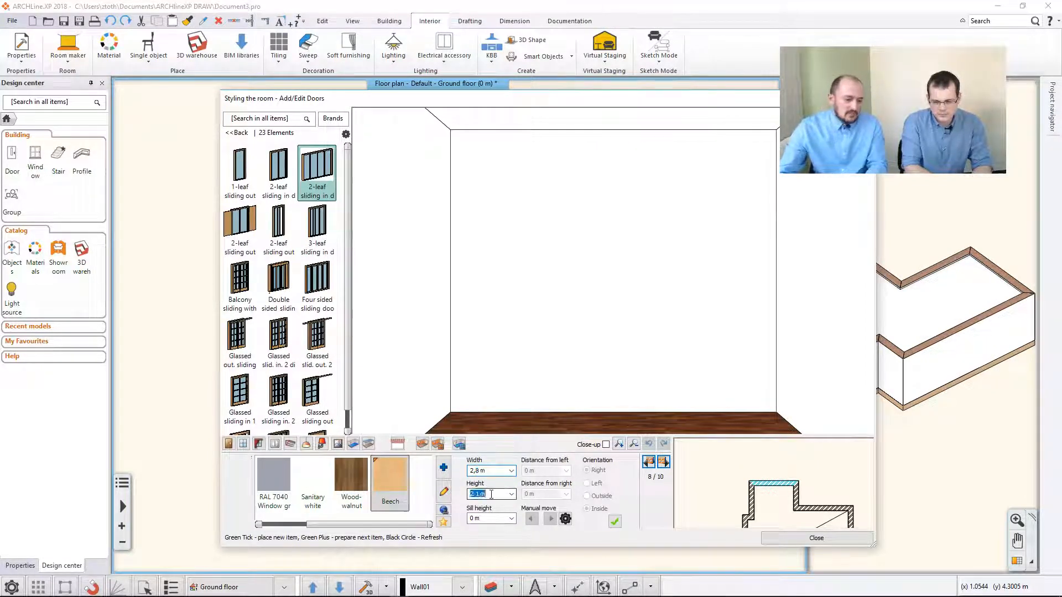
left_click(616, 522)
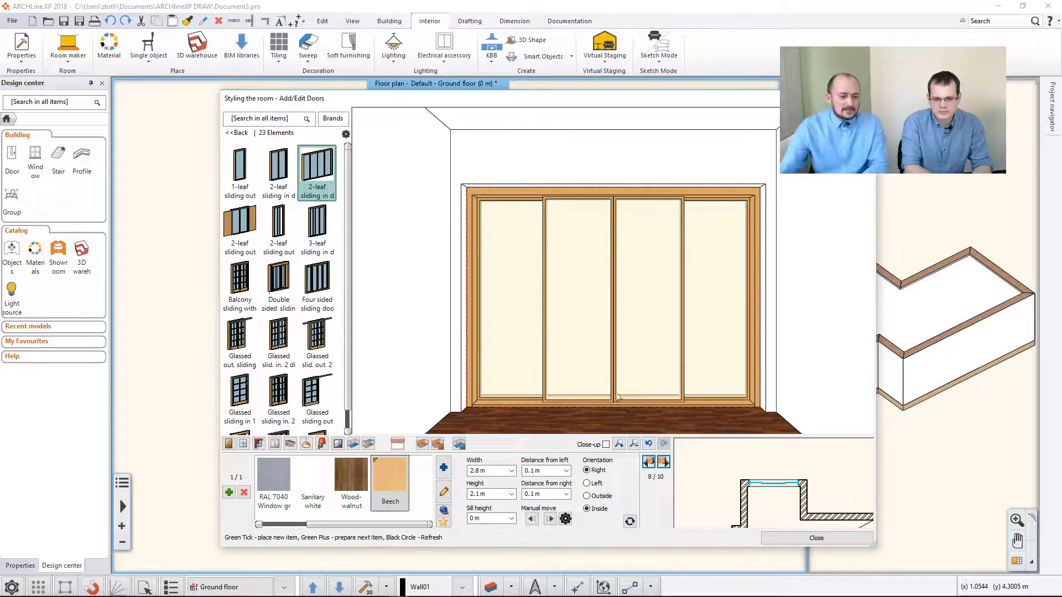
Place another 2.8 m wide sliding door of the same type in the room's long lower wall.
left_click(663, 462)
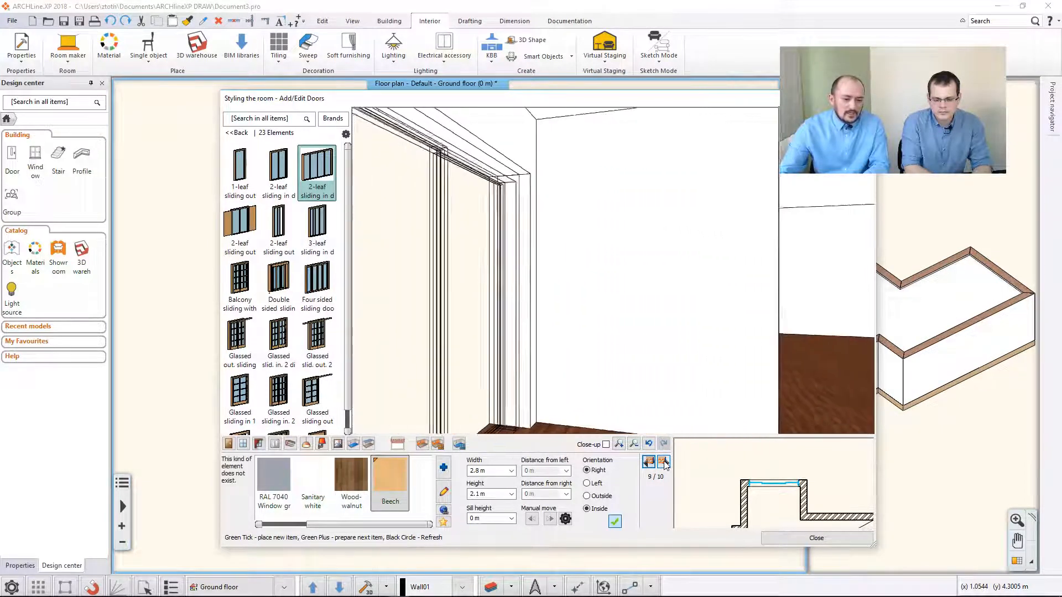
left_click(665, 465)
left_click(666, 465)
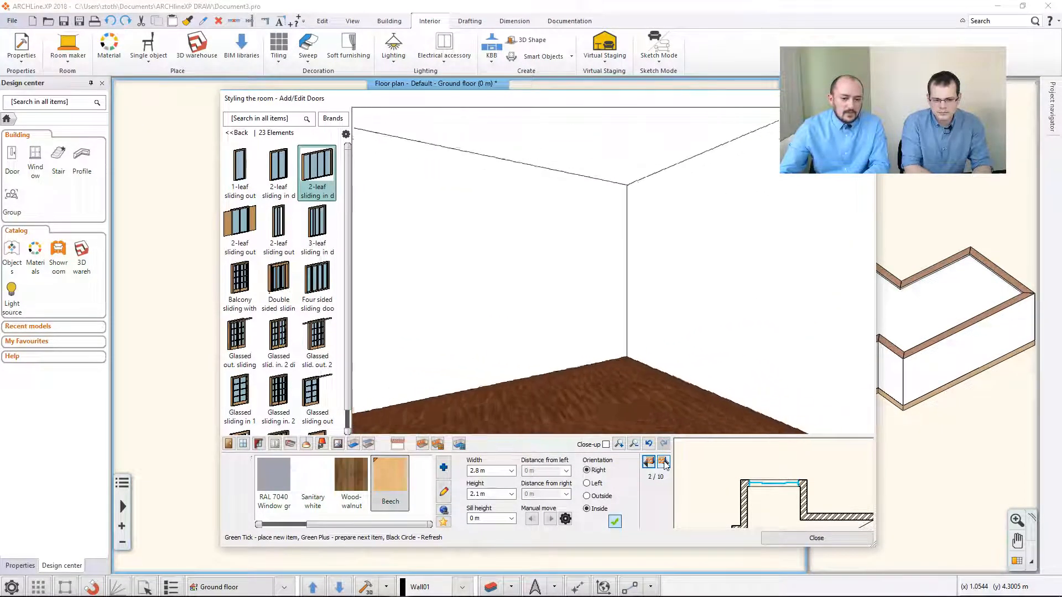
left_click(664, 463)
mouse_move(294, 176)
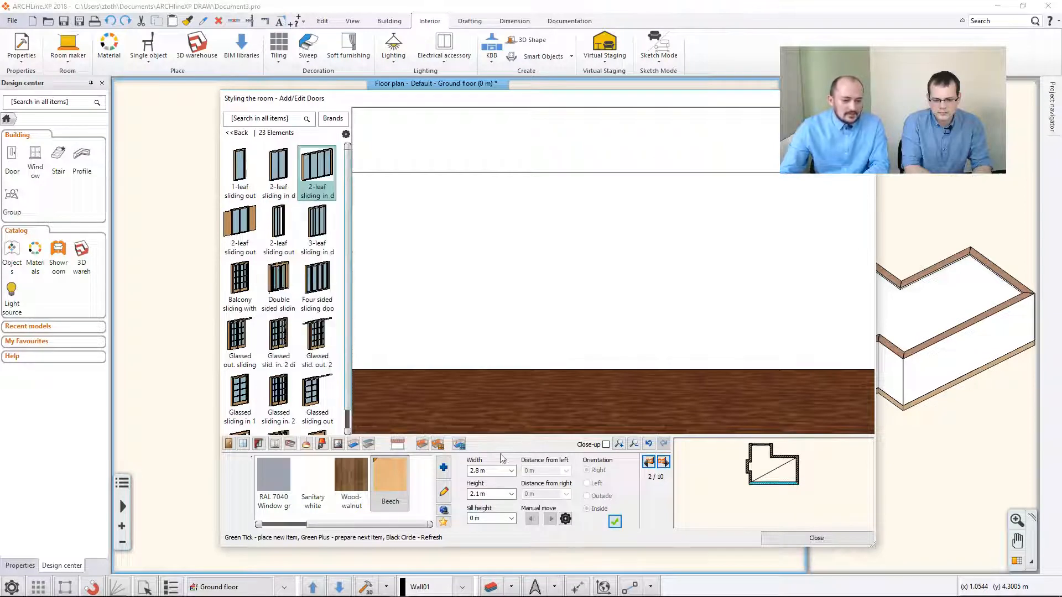
left_click(615, 521)
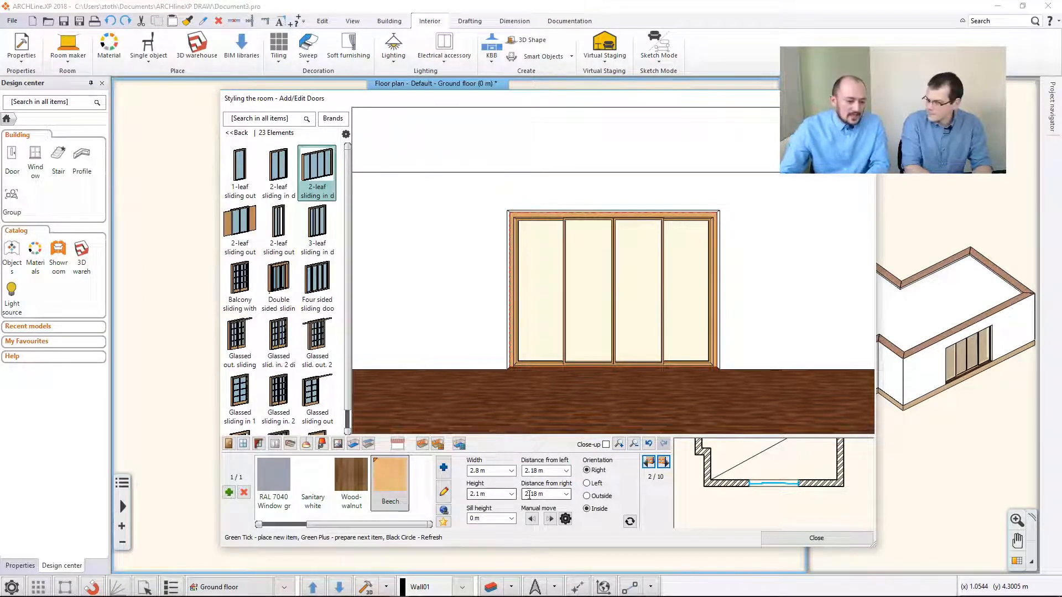
Set the lower wall's sliding door to a distance of 0.3 m from the right.
left_click(548, 494)
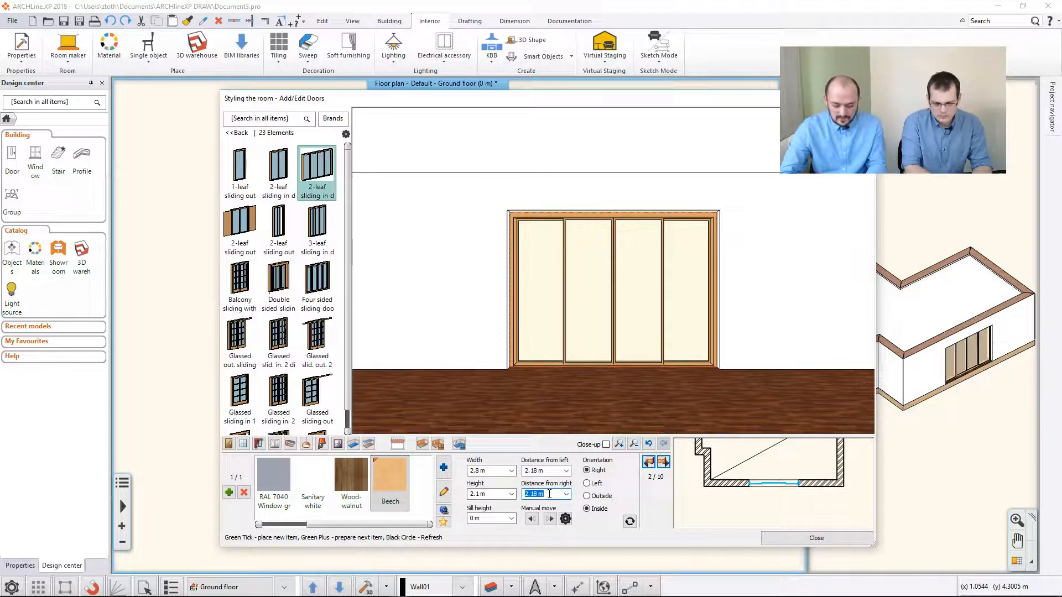
type("0.3")
key("Return")
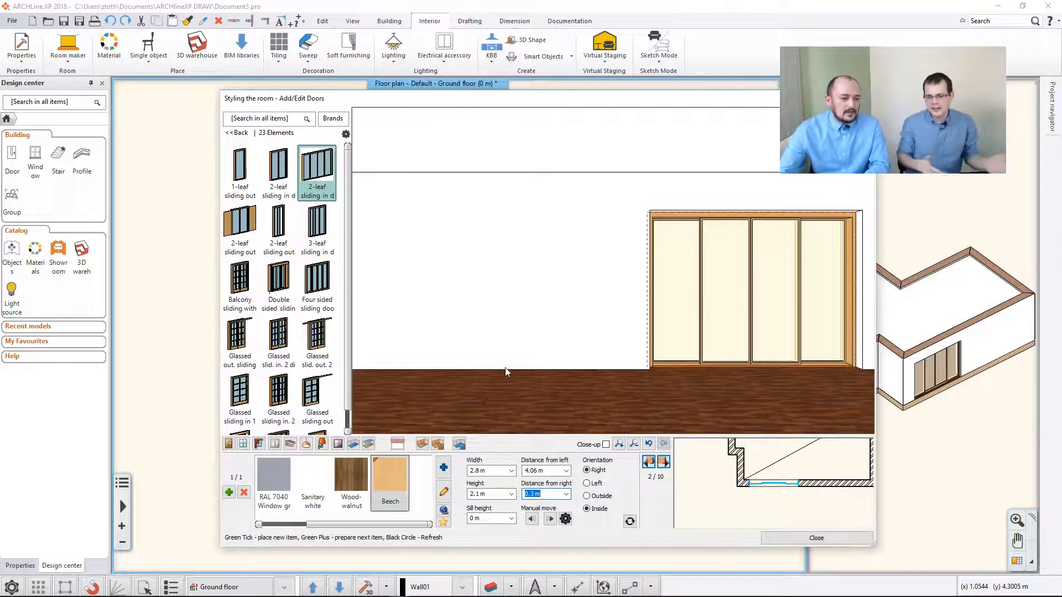
Switch to the empty end wall on the plan's right side and start adding windows there.
left_click(647, 462)
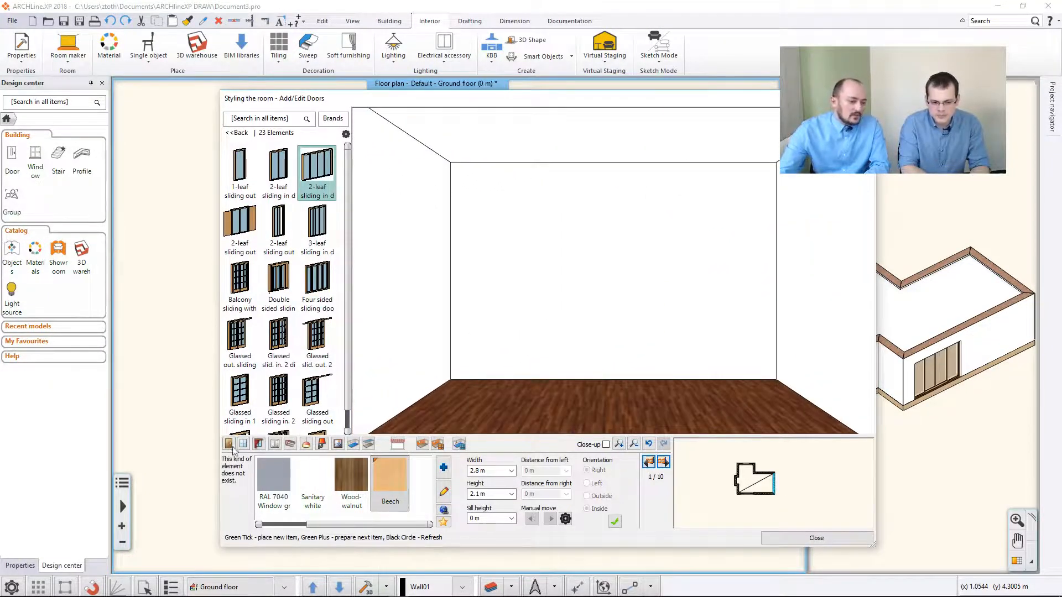
scroll(469, 363, "down", 1)
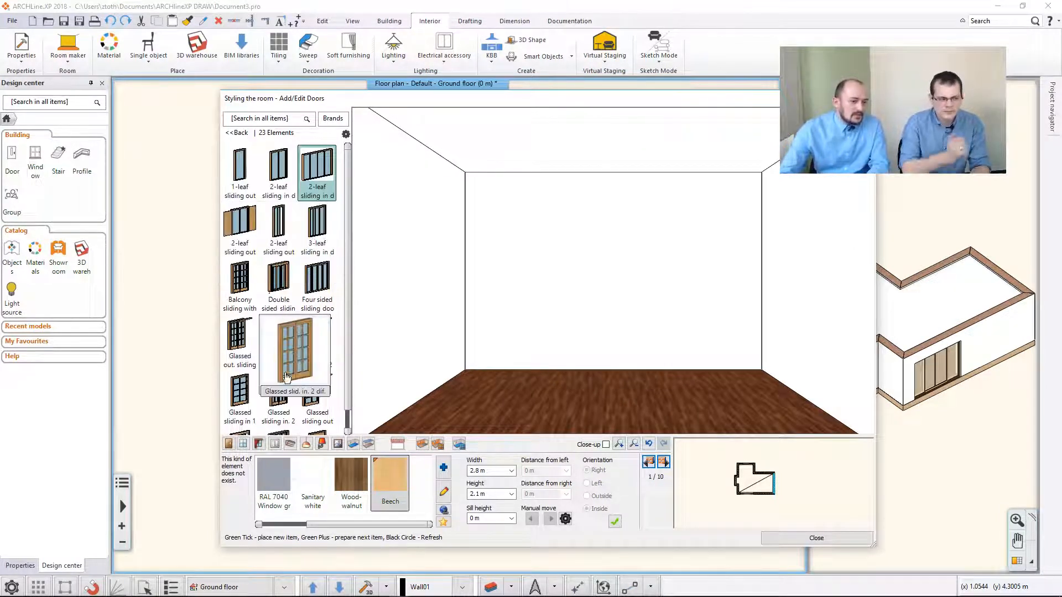
left_click(242, 443)
mouse_move(277, 341)
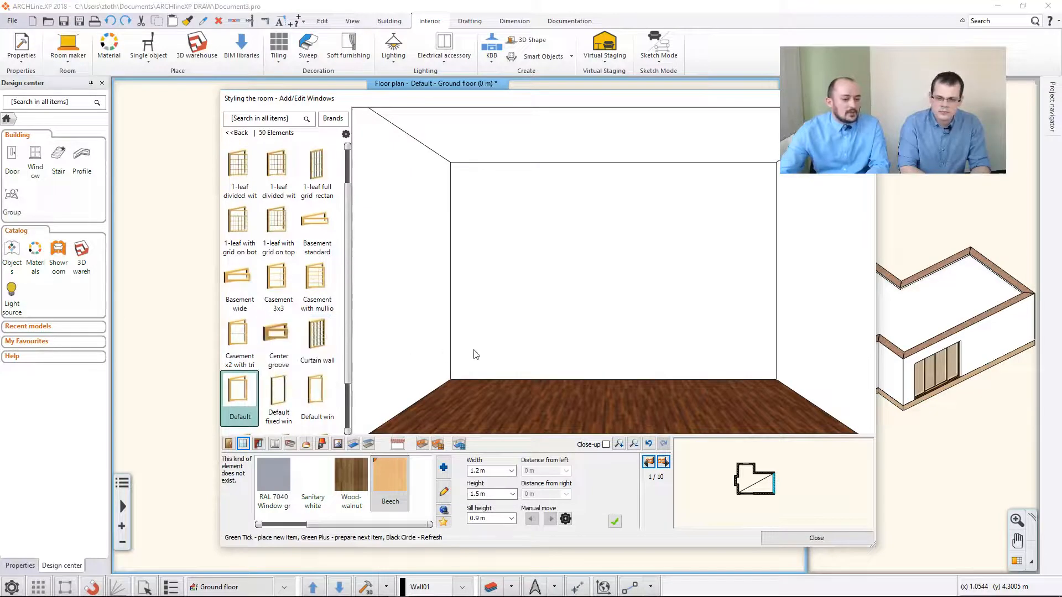
Set the Default window's width to 1 m and place it in the middle of the end wall.
left_click(496, 471)
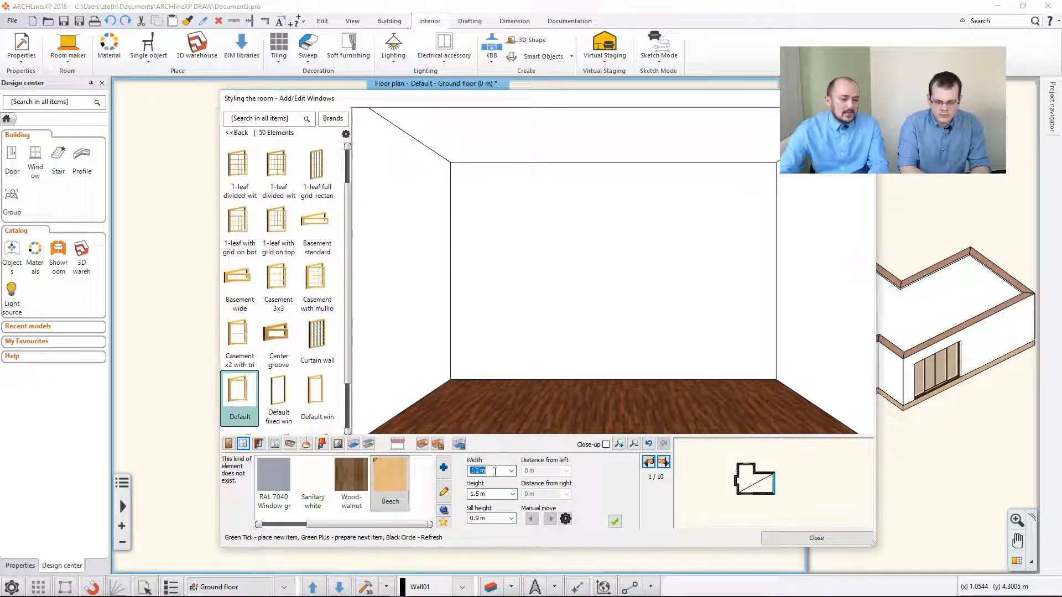
left_click(496, 472)
left_click_drag(496, 471, 474, 472)
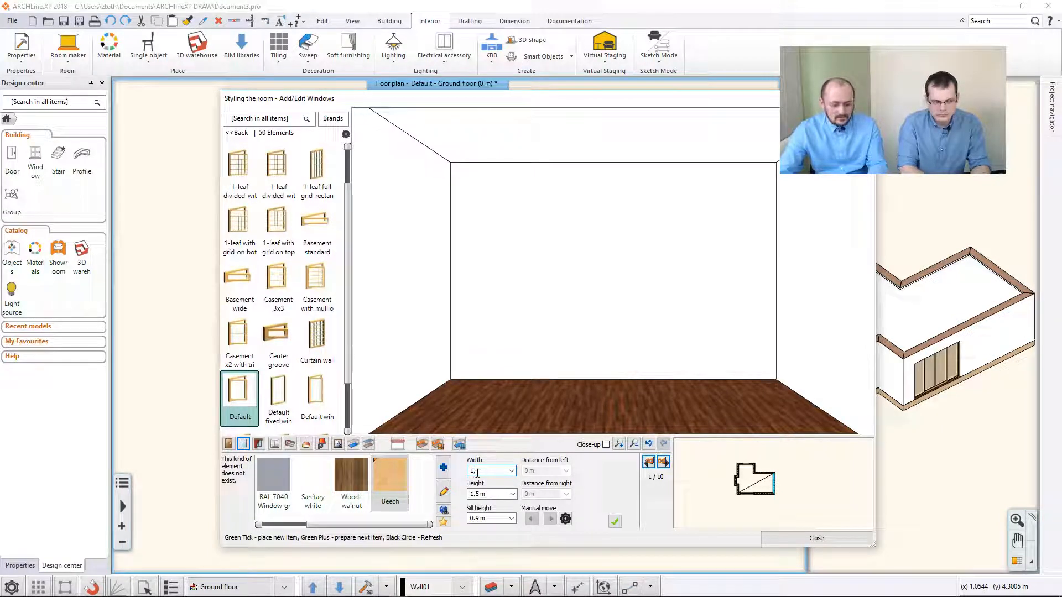
left_click(490, 497)
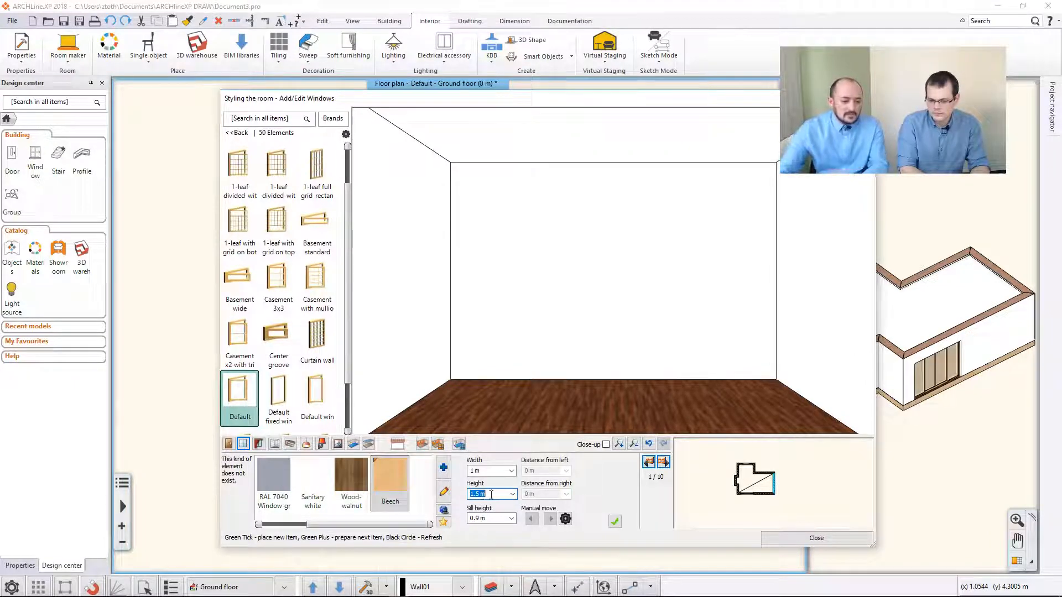
left_click(615, 522)
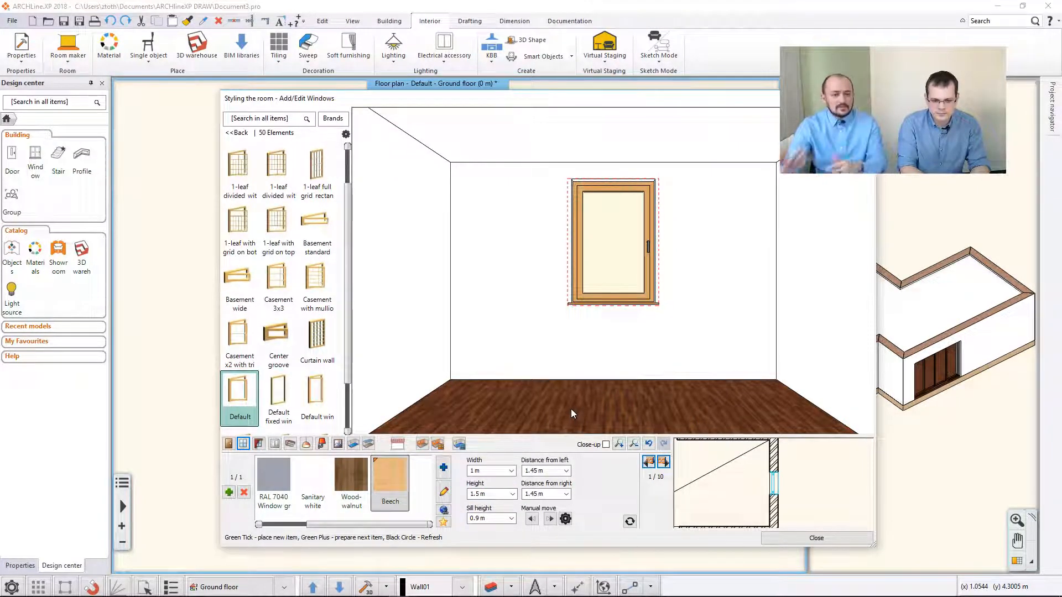
Place two more 1 m wide Default windows in the same wall, one on each side of the first.
left_click(229, 492)
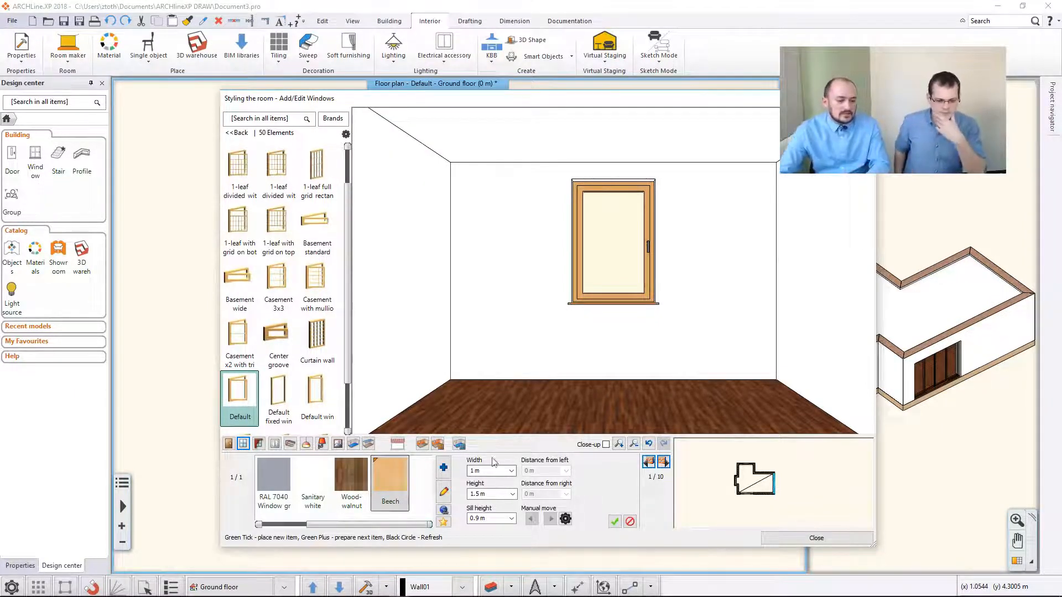
left_click(614, 523)
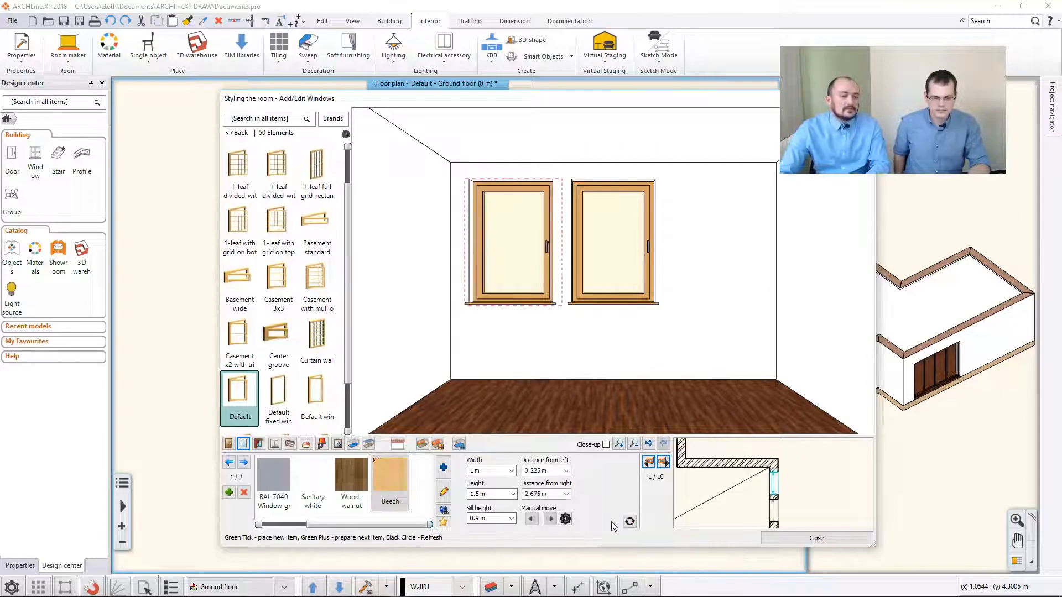
left_click(229, 492)
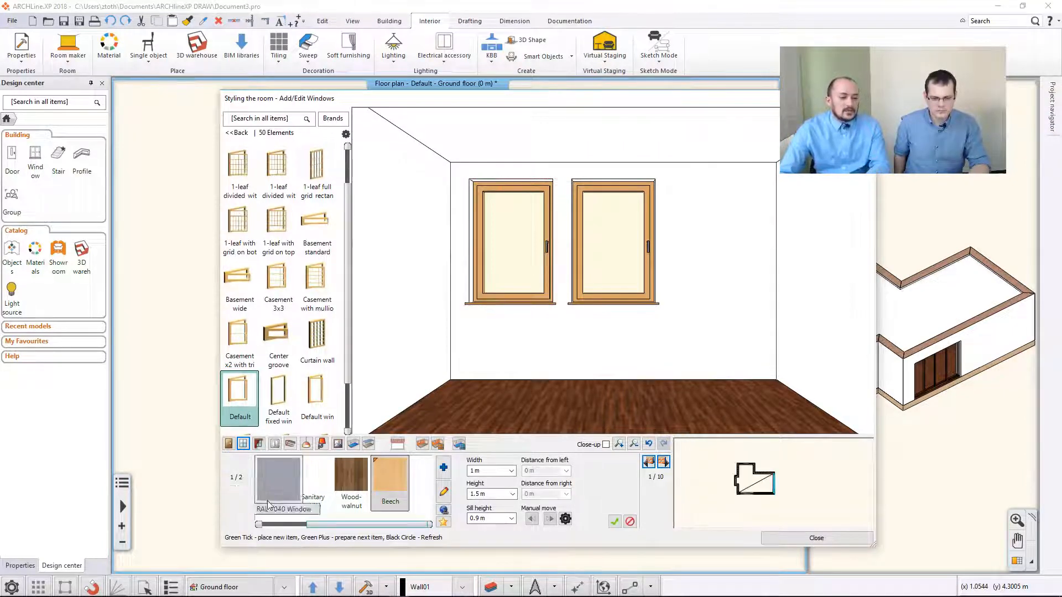
left_click(613, 523)
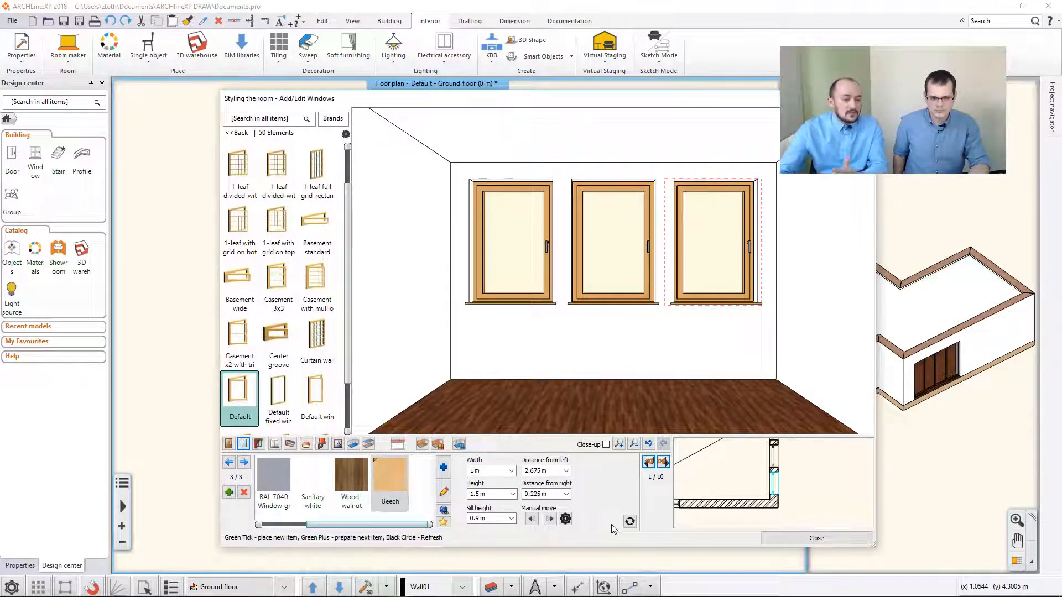
Set the right-hand window's distance from the right to 0.45 m so it adjoins the middle window.
left_click(549, 493)
type("0,475")
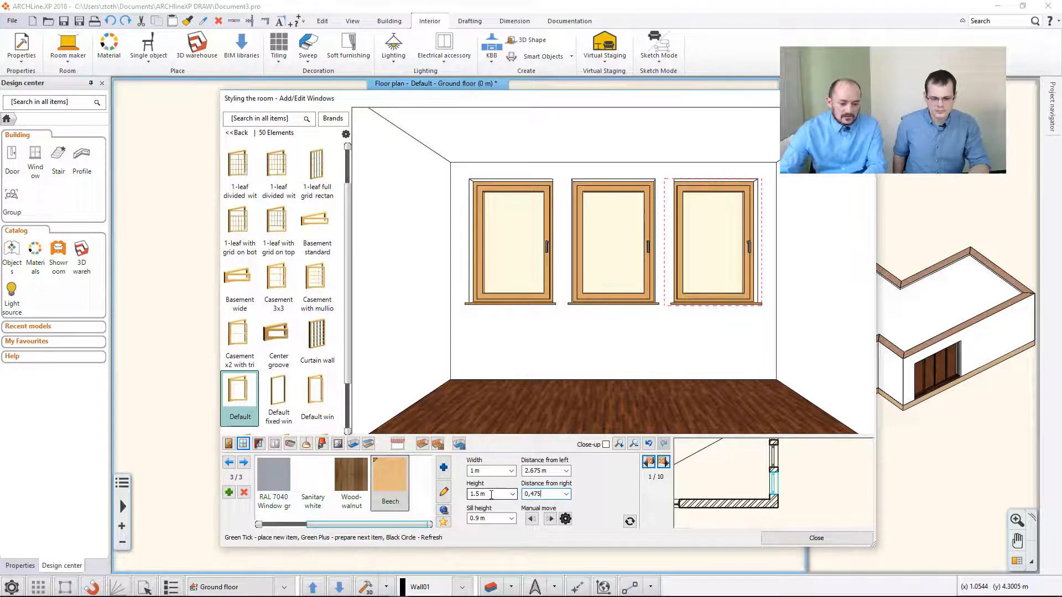
key("BackSpace")
type("5")
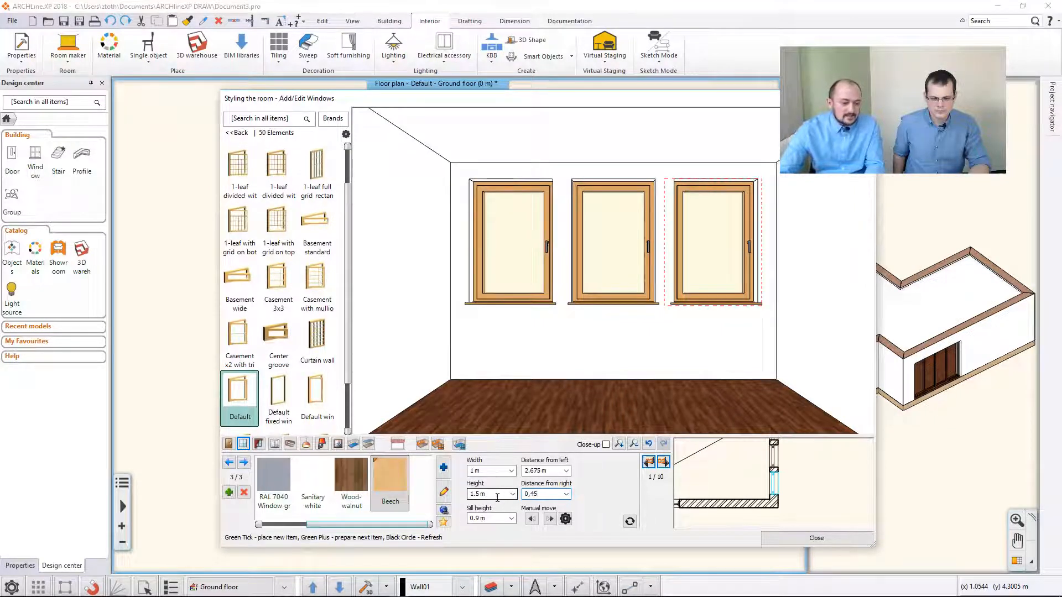
left_click(630, 521)
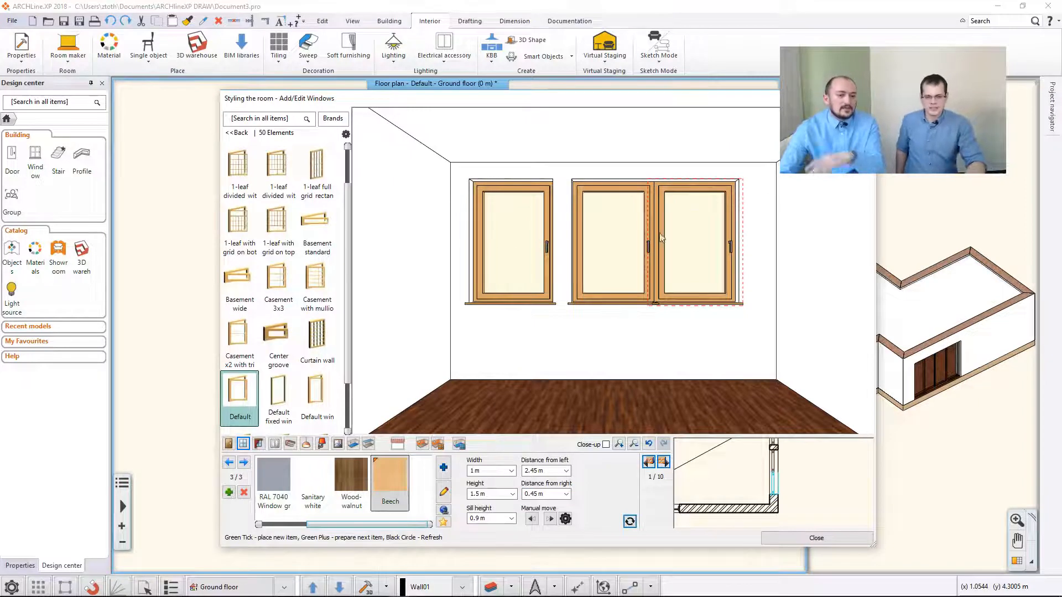
Set the left-hand window's distance from the left to 0.45 m so the three windows form a row.
left_click(514, 243)
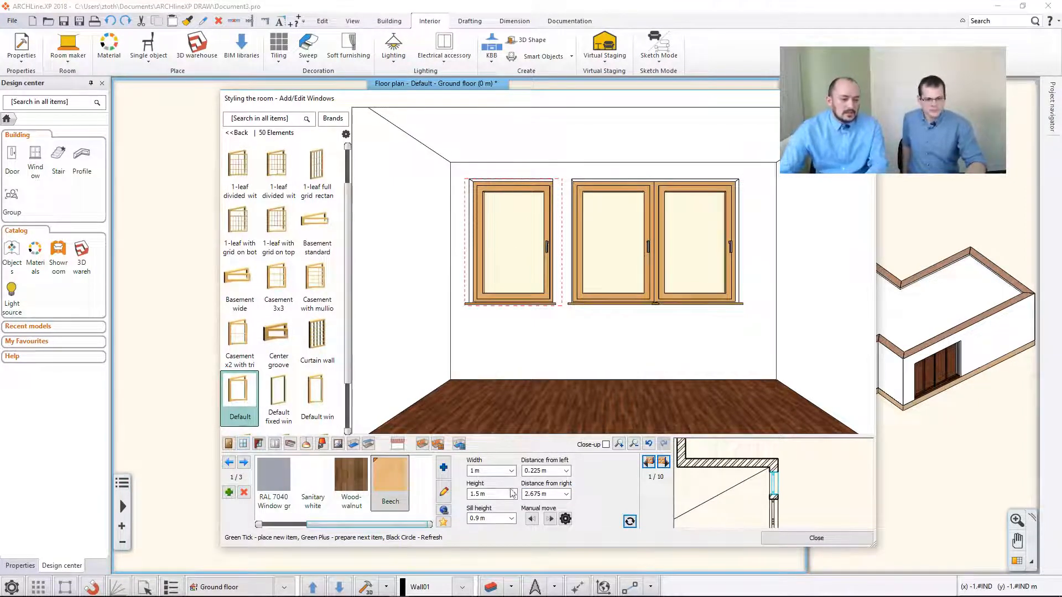
left_click(547, 471)
type("0")
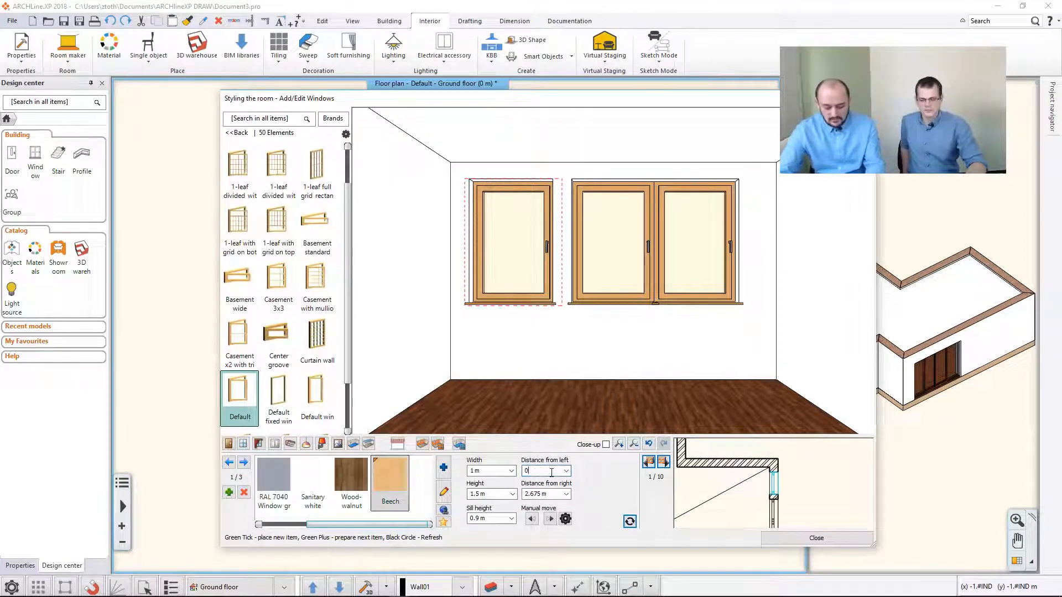
type(",45")
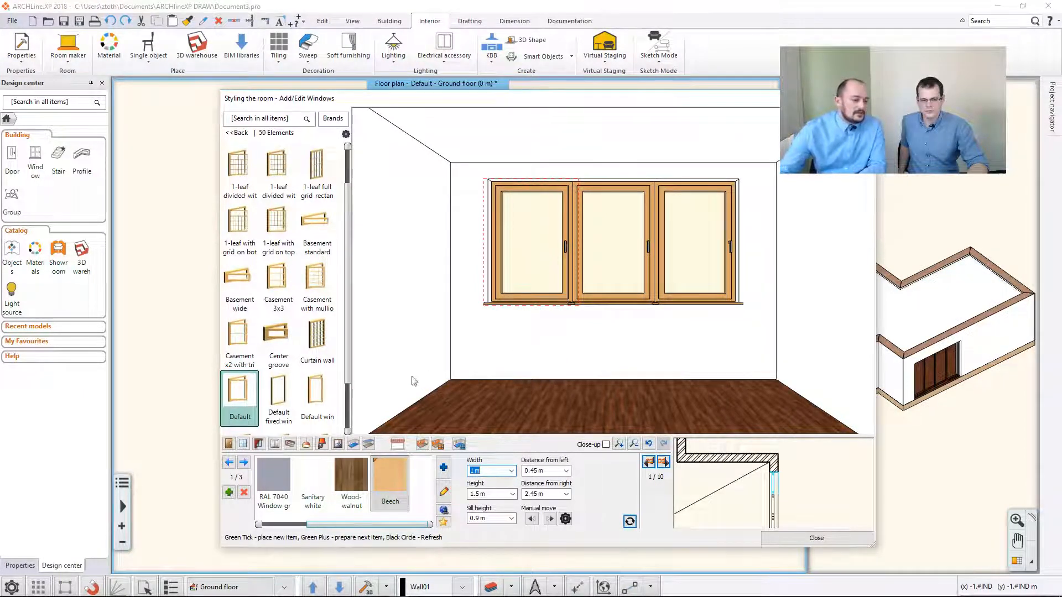
Add a curtain gathered to the left side to the left-hand window, using the CURTAIN-001 texture.
left_click(258, 444)
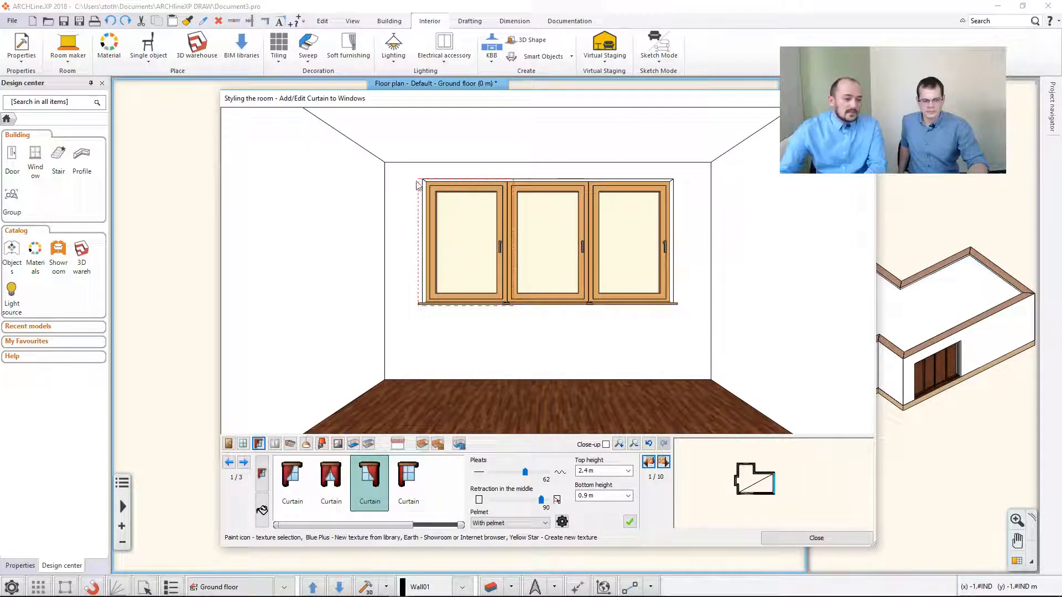
left_click(296, 480)
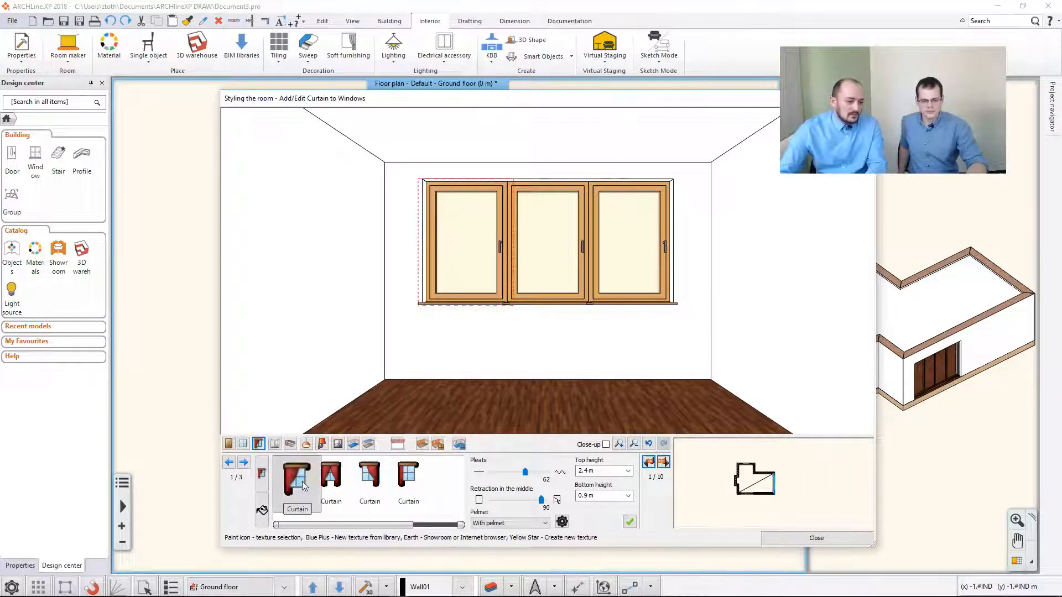
left_click(259, 514)
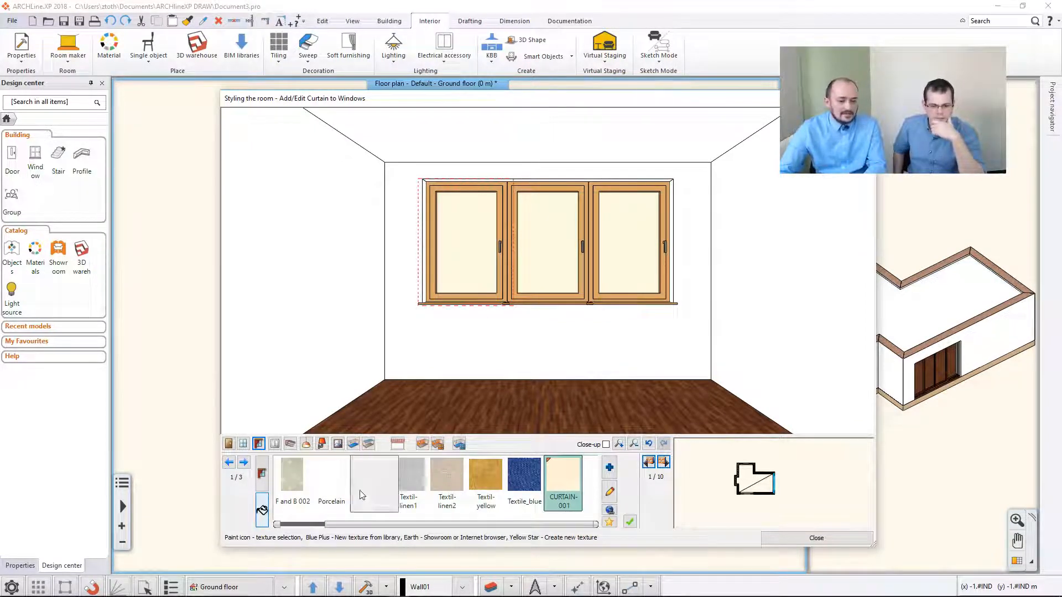
left_click(629, 521)
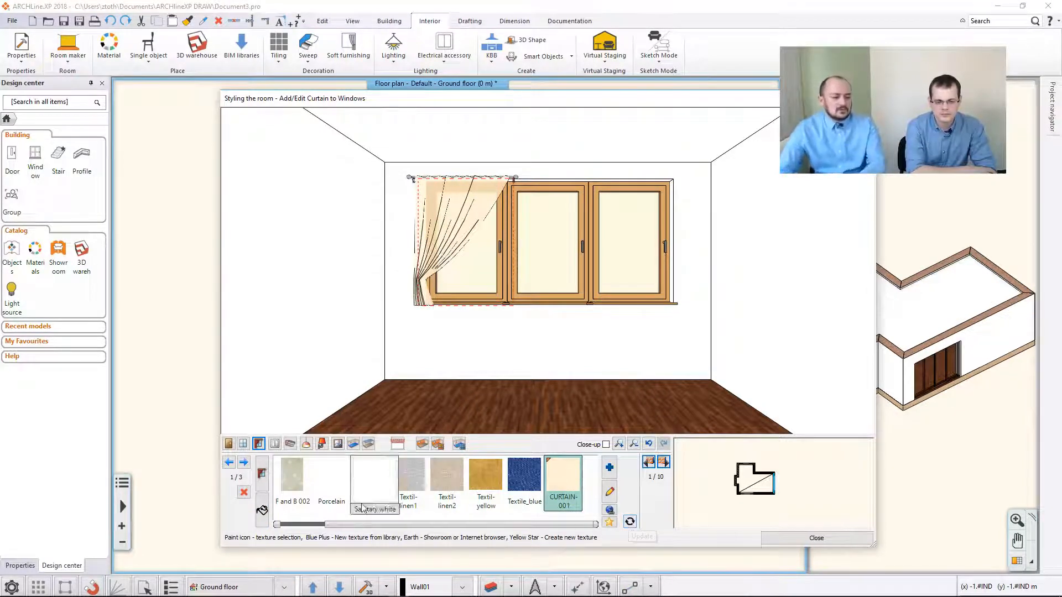
Set the left curtain's bottom height to 0.02 m so it reaches almost to the floor.
left_click(262, 476)
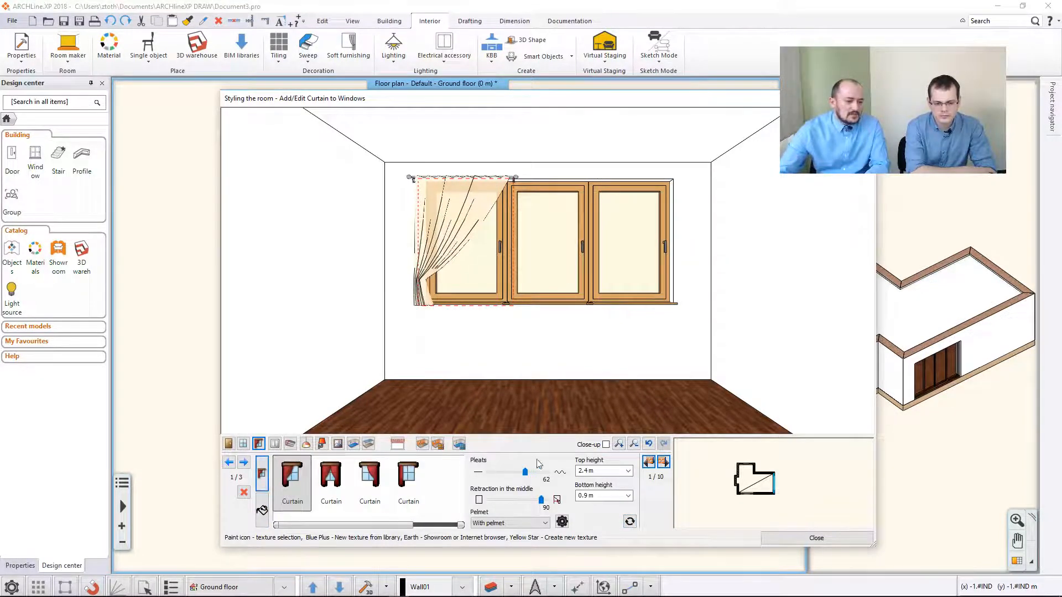
double_click(593, 496)
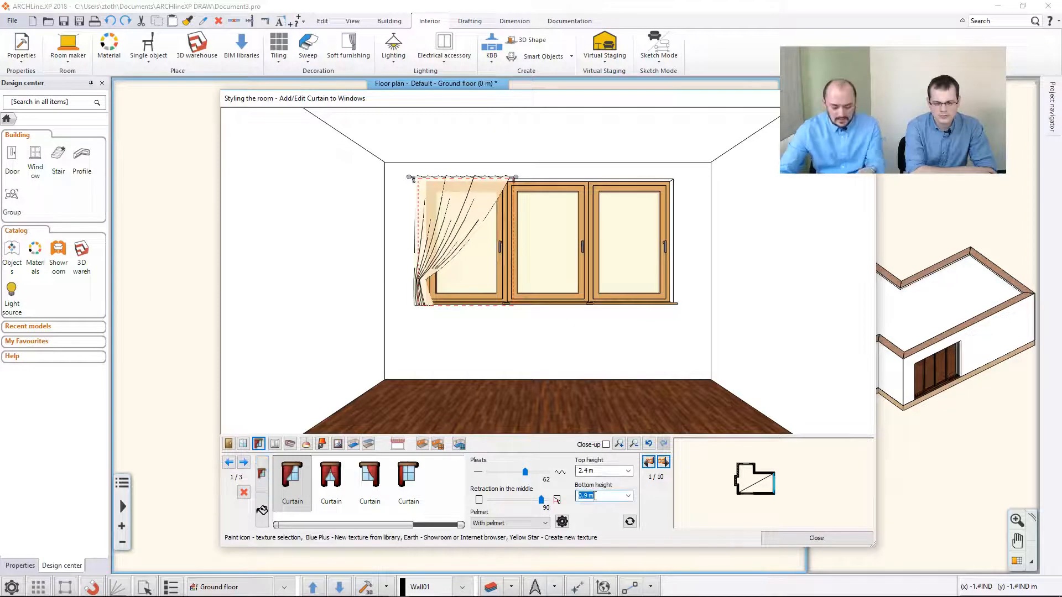
type("0,2")
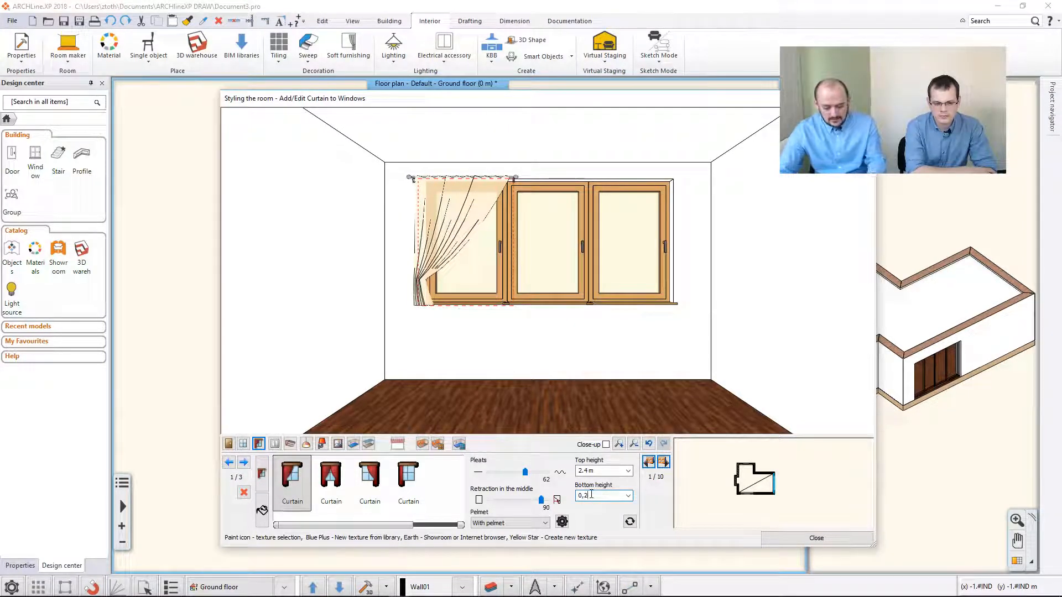
type("02")
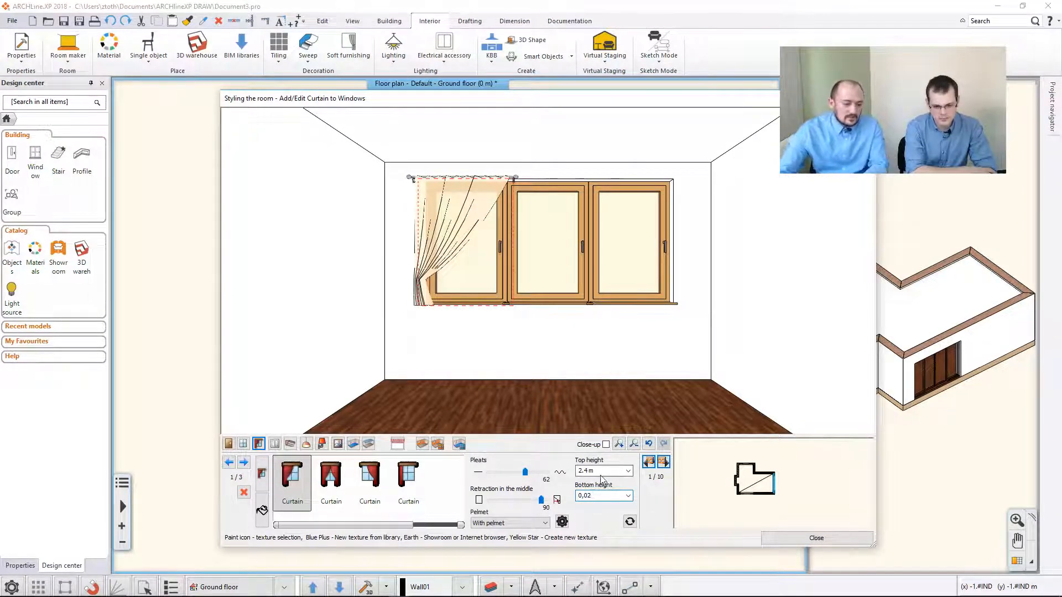
left_click(630, 522)
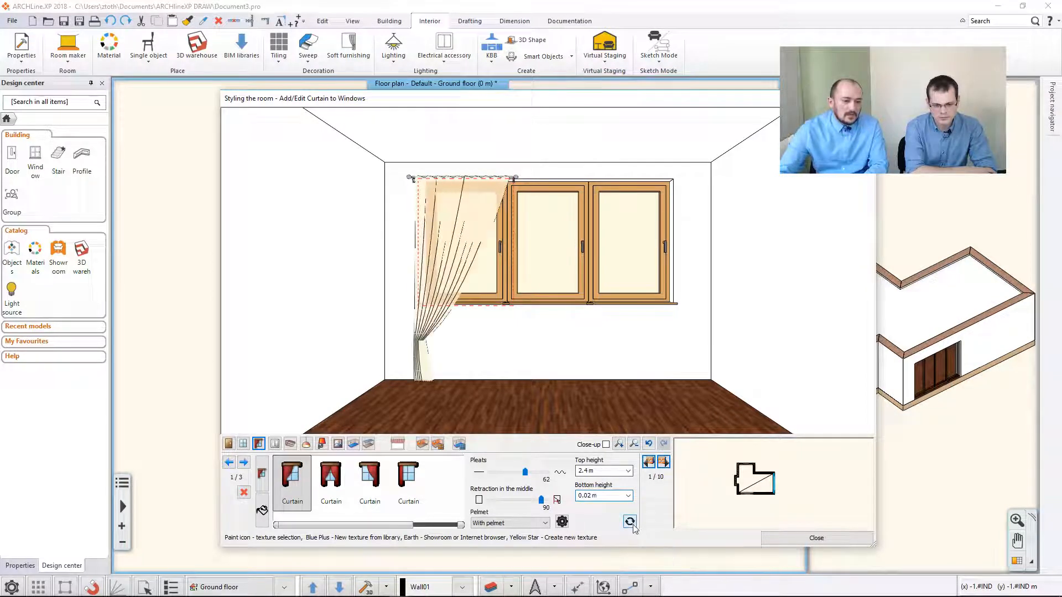
Set the left curtain's pleats to 78 and its retraction in the middle to 84.
left_click(535, 477)
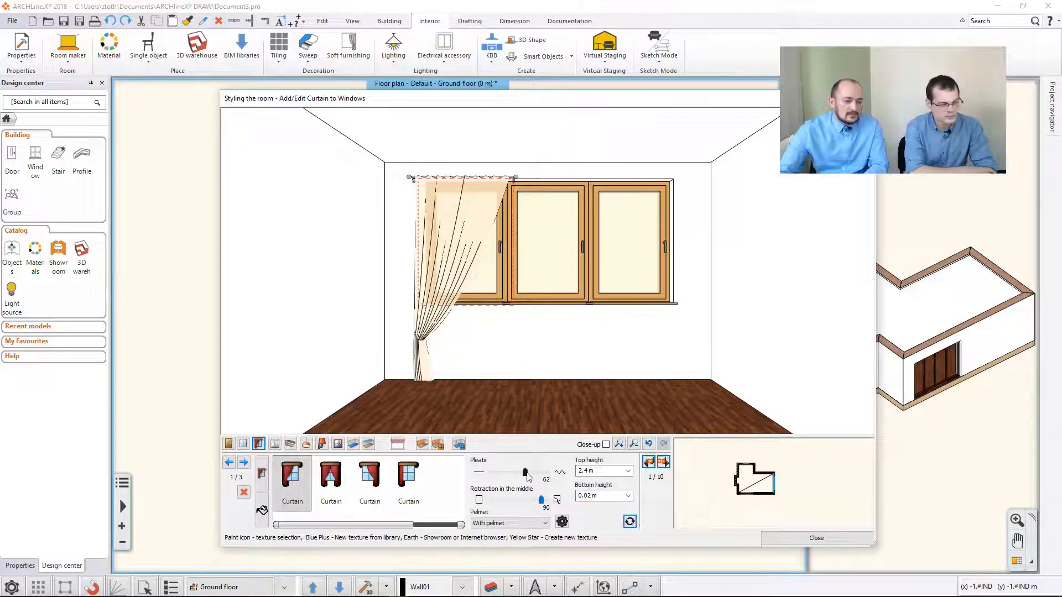
left_click(535, 475)
left_click(534, 501)
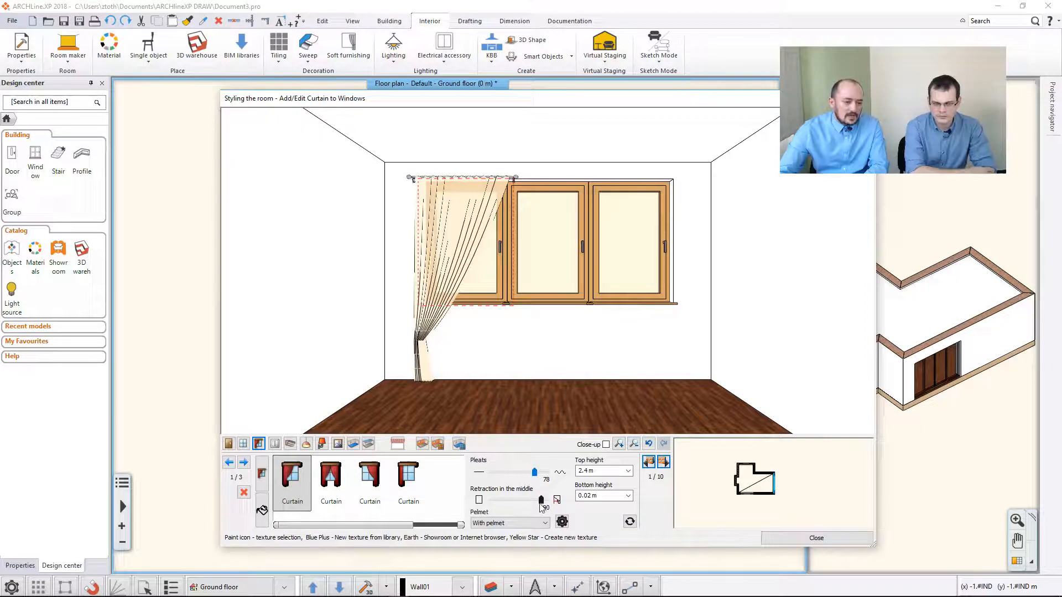
mouse_move(535, 501)
left_mouse_down()
mouse_move(515, 501)
mouse_move(539, 501)
left_mouse_up()
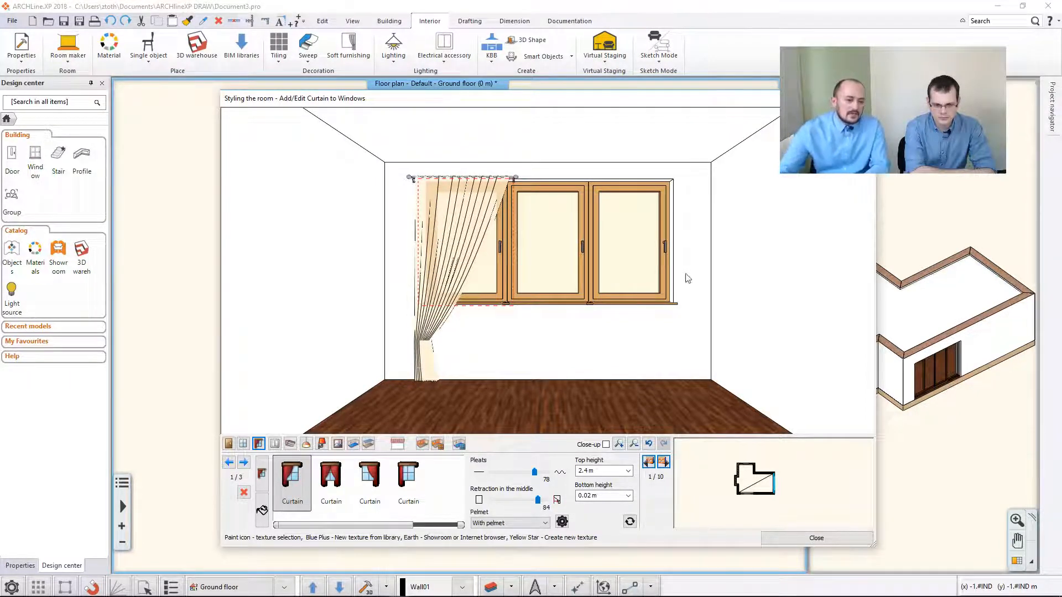
Add a straight curtain hanging on the right side of the right-hand window, with a bottom height of 0.02 m and retraction of 53.
left_click(641, 250)
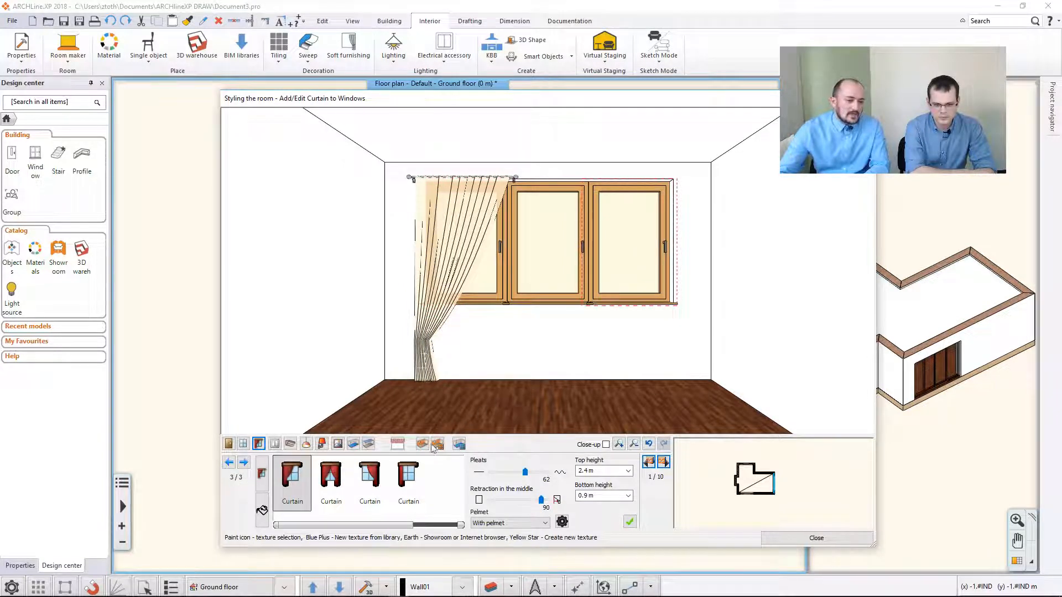
mouse_move(404, 526)
left_mouse_down()
mouse_move(431, 525)
mouse_move(419, 524)
left_mouse_up()
left_click(416, 493)
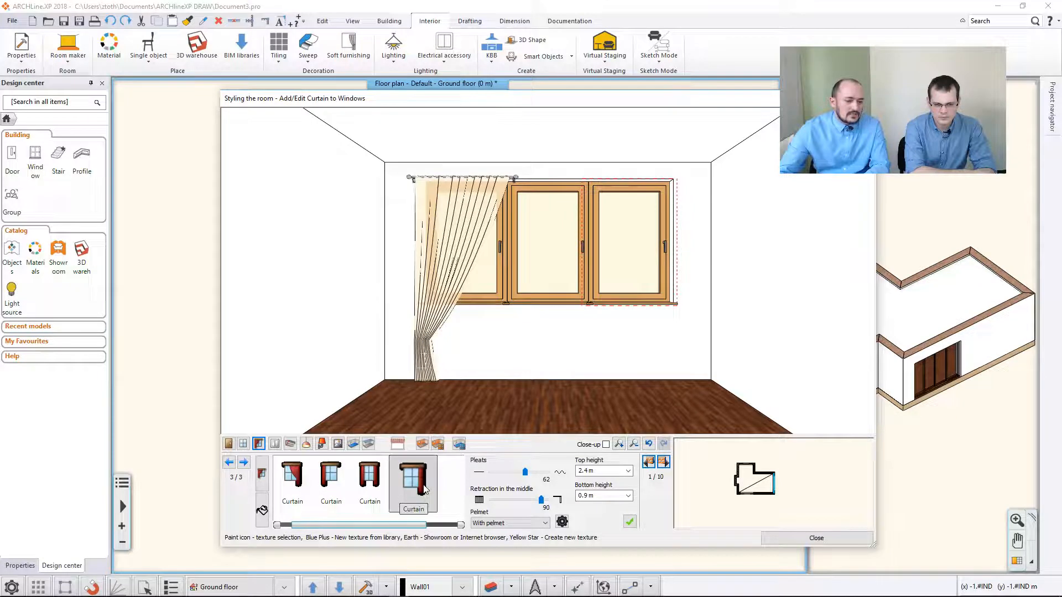
double_click(587, 496)
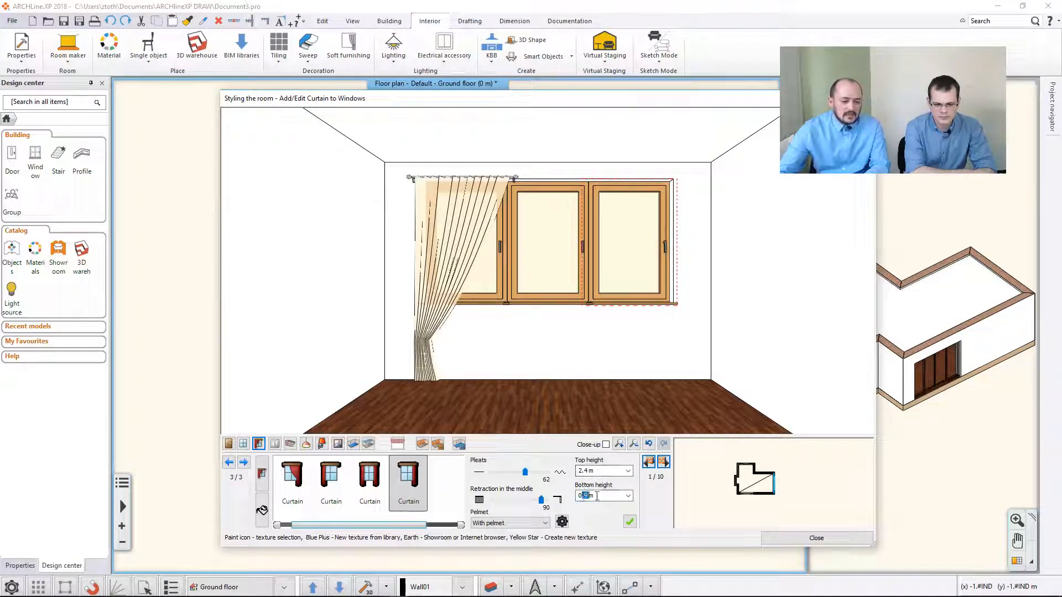
left_click_drag(582, 496, 612, 496)
type(",02")
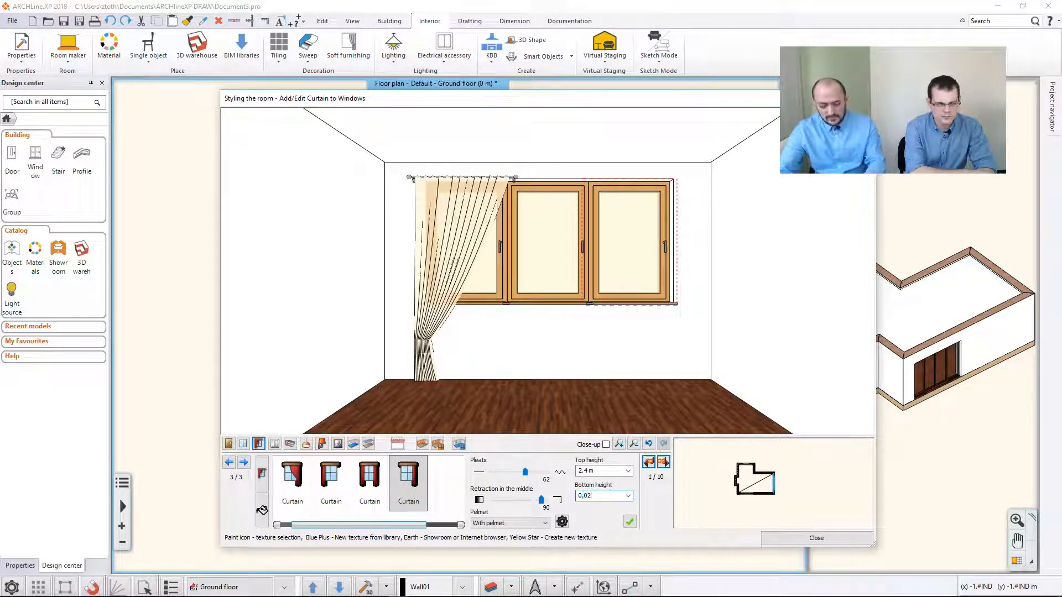
left_click(629, 522)
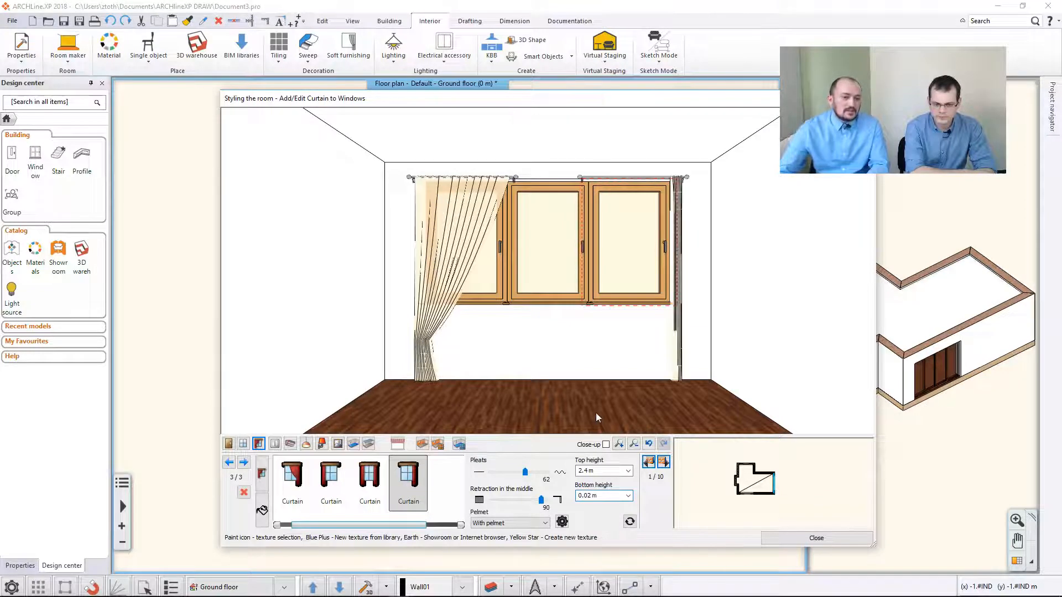
left_click_drag(541, 499, 519, 503)
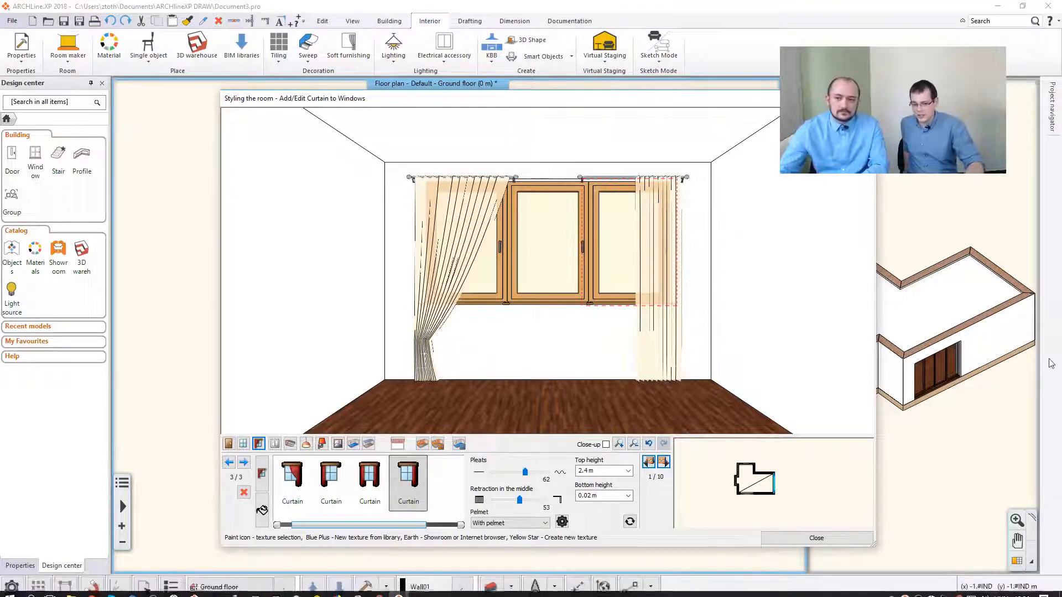
Switch to the web browser and copy the leaf-patterned sheer curtain fabric image from the curtain fabric texture results.
mouse_move(386, 585)
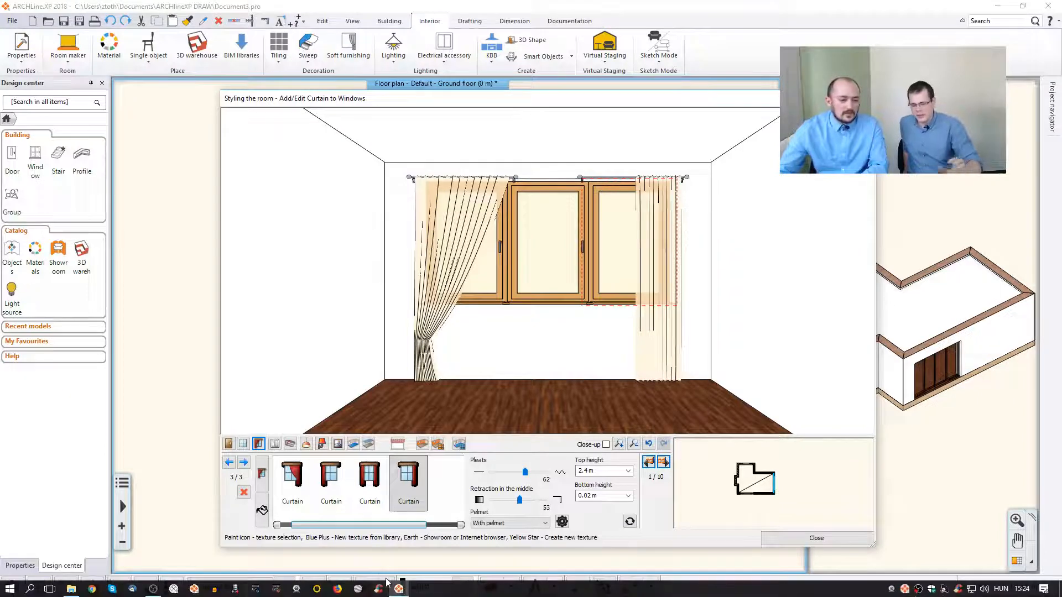
left_click(92, 588)
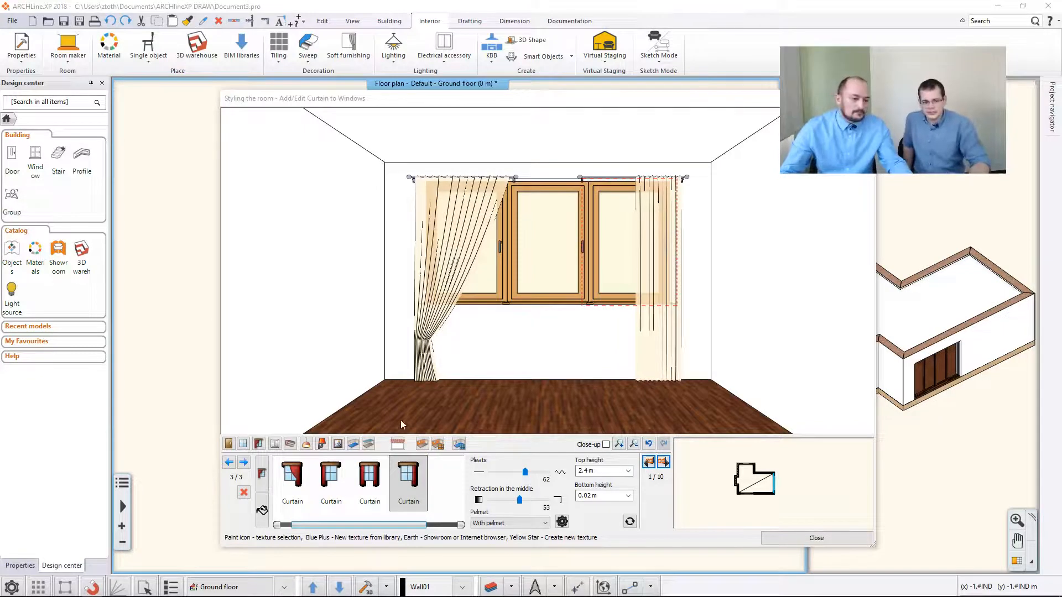
left_click(261, 509)
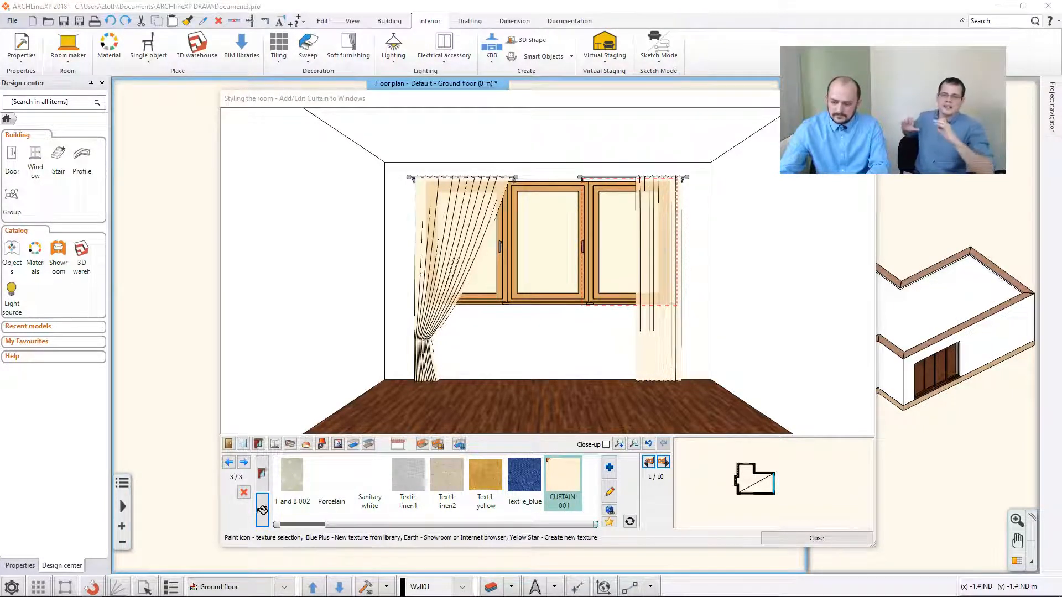
left_click_drag(1061, 204, 583, 76)
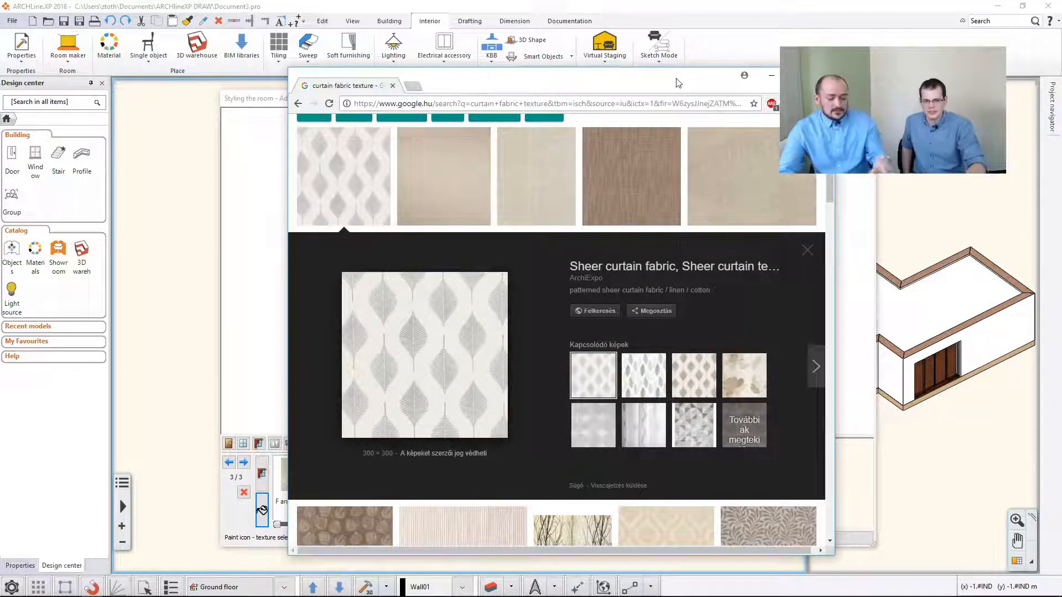
left_click(772, 76)
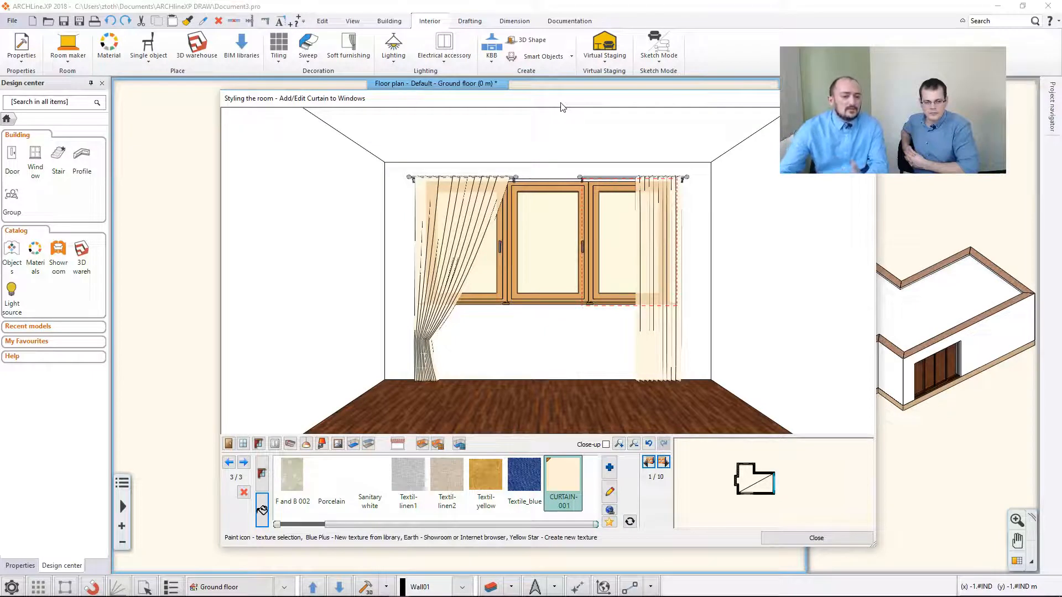
Create a new material from the copied fabric image and name it Curtain fabric 01.
left_click(610, 523)
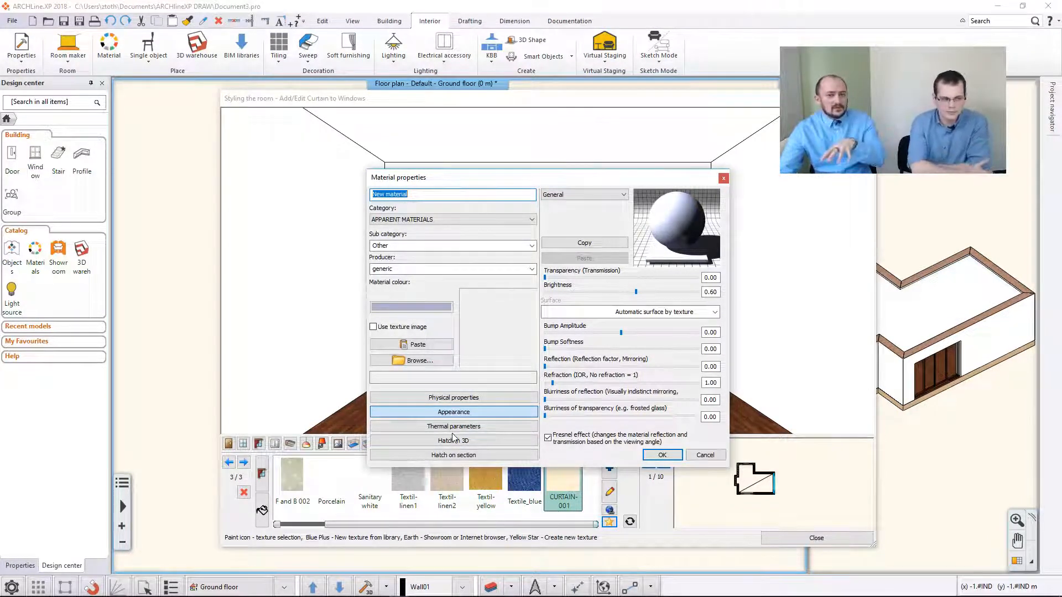
left_click(429, 348)
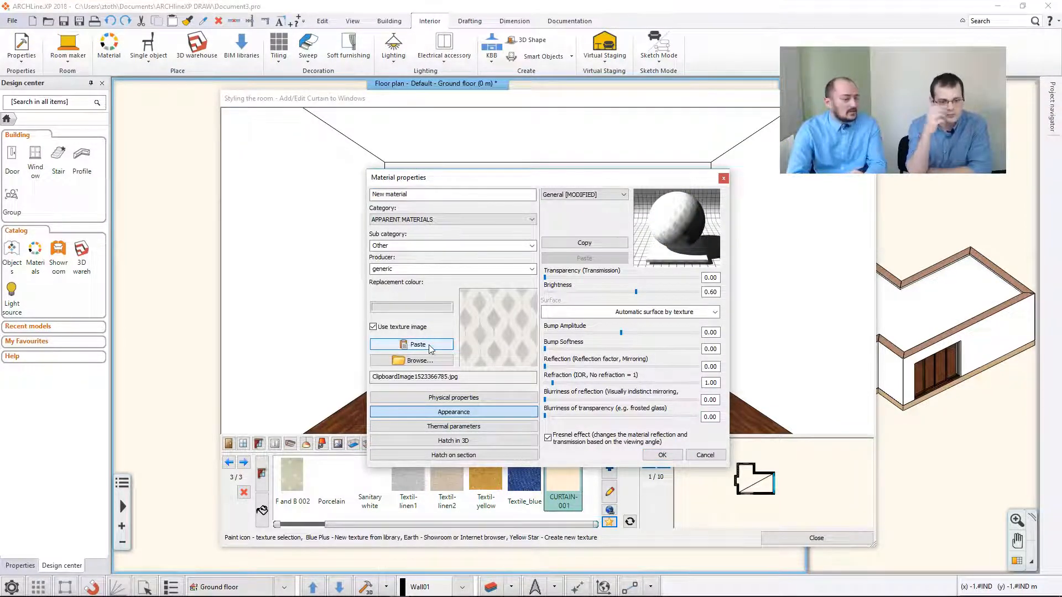
left_click_drag(437, 194, 339, 198)
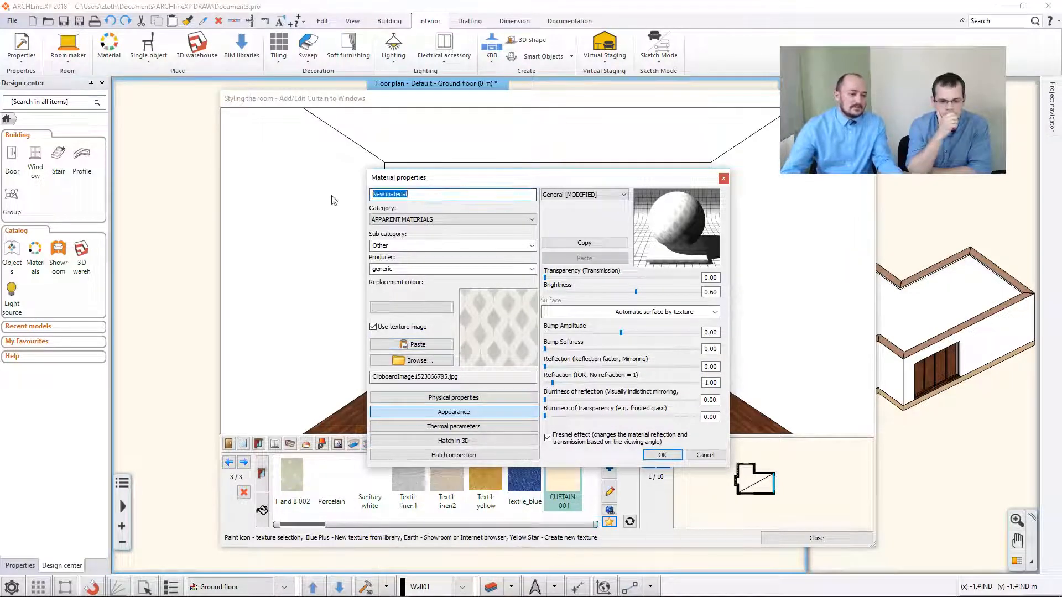
type("Curtai")
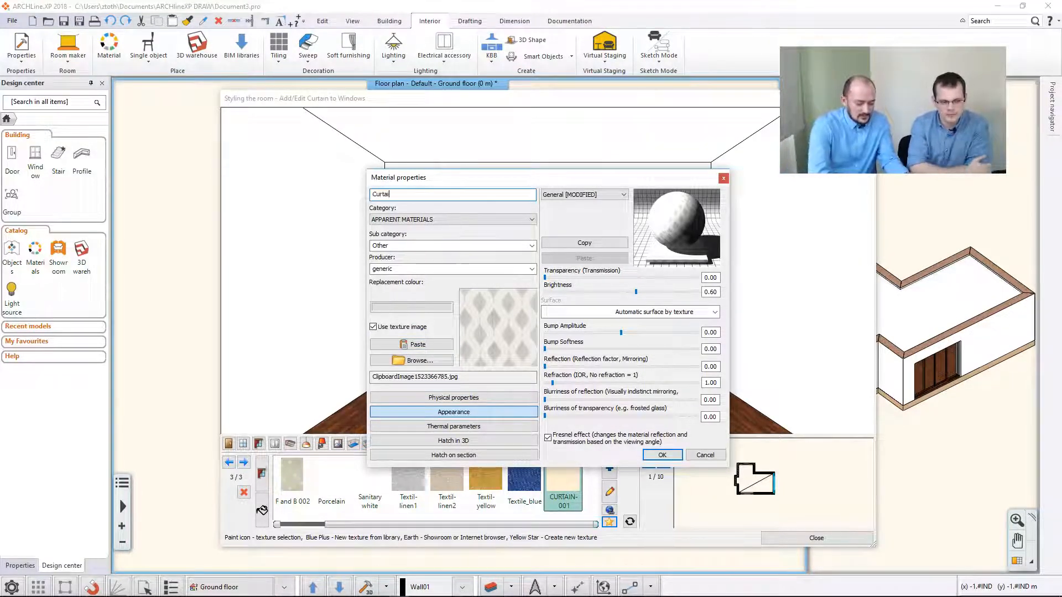
type("n fabric 01")
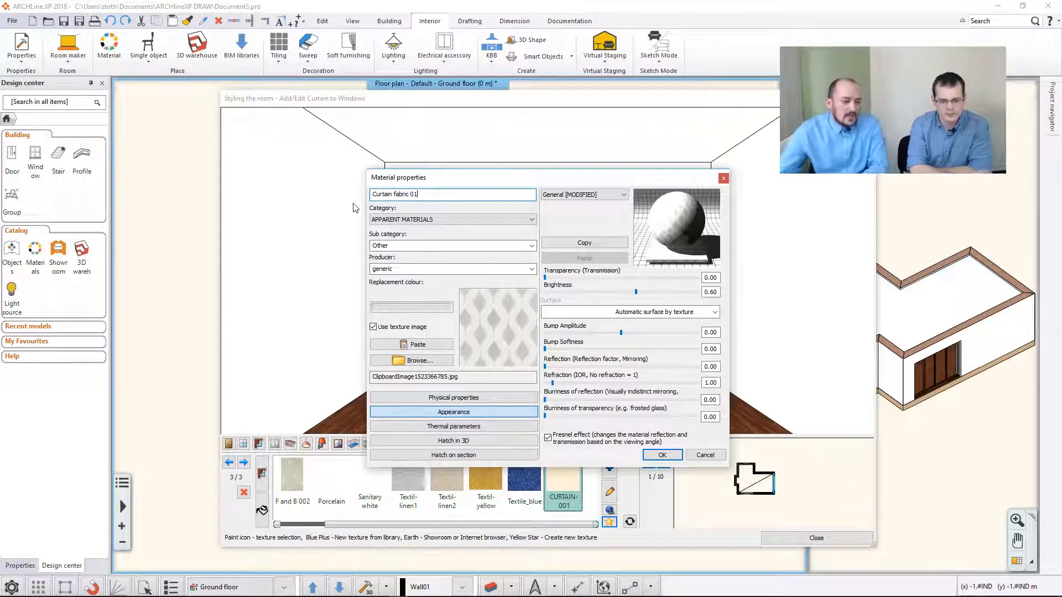
Assign the new material to the MY category with the sub category Curtain fabrics.
left_click(399, 221)
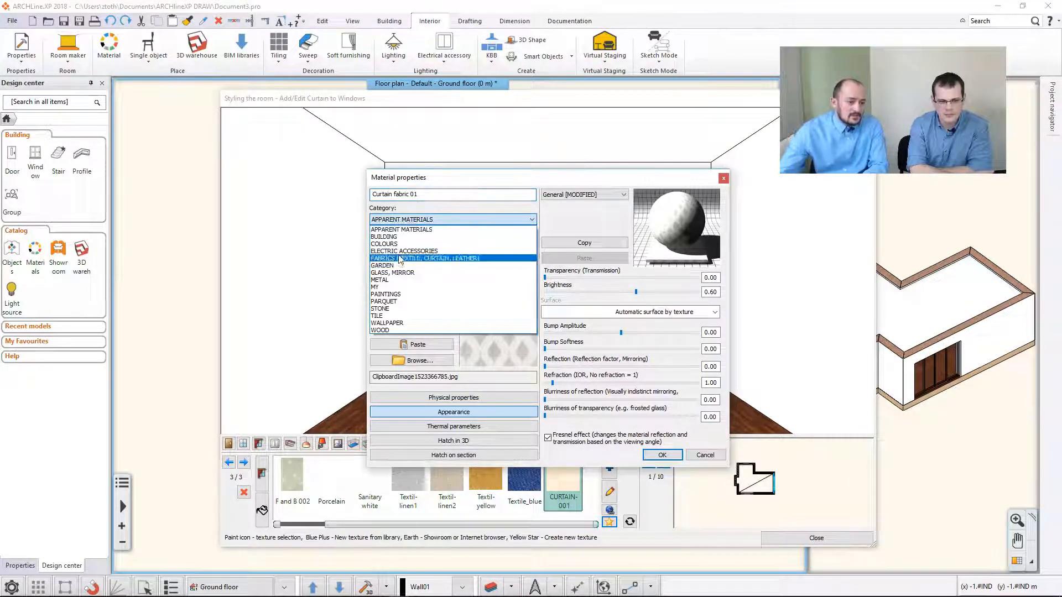
left_click(397, 288)
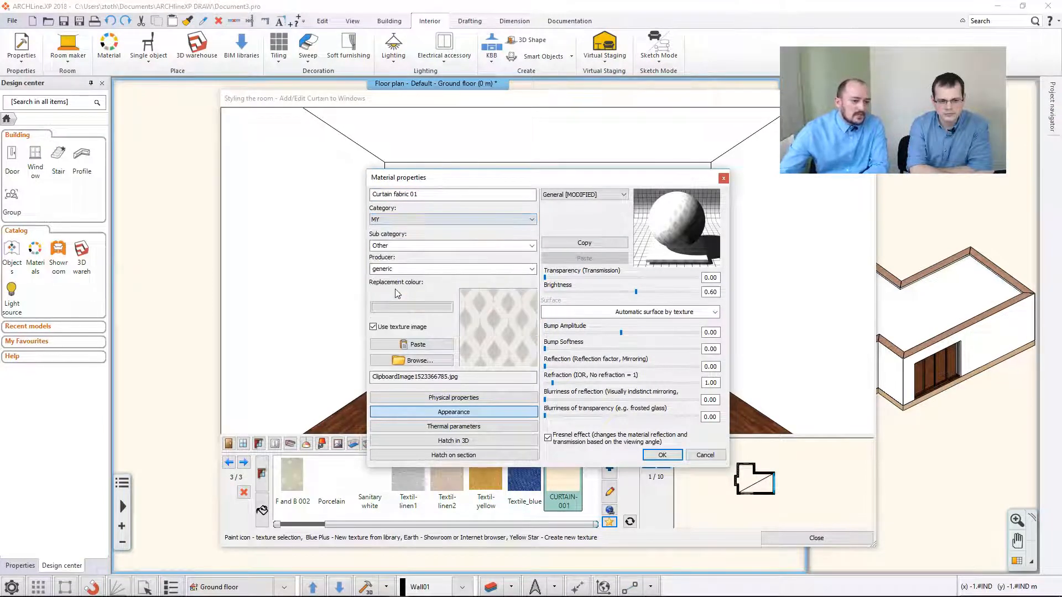
double_click(404, 245)
type("Cu")
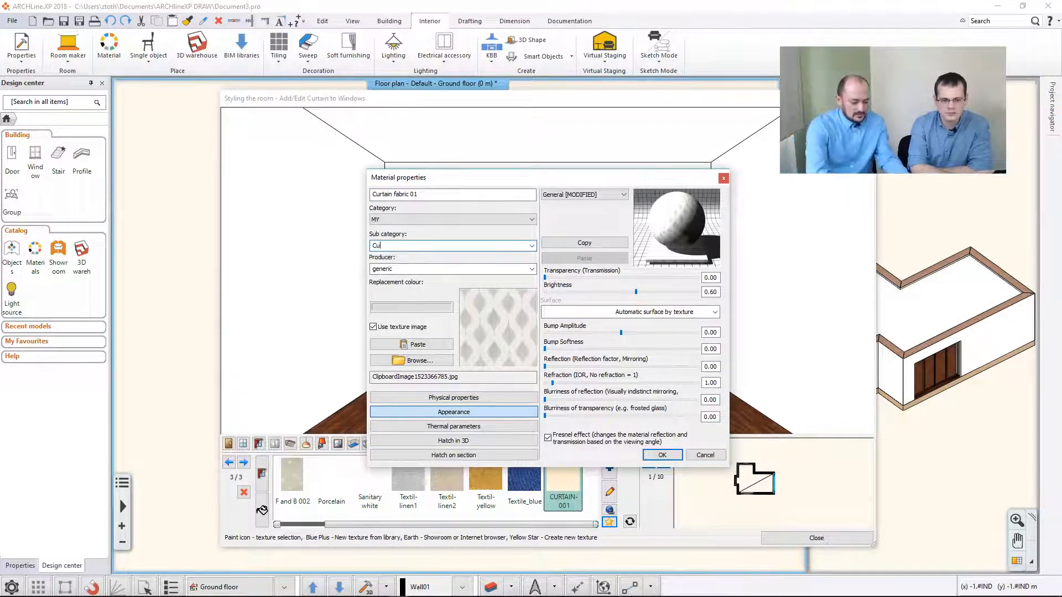
type("rtain fabr")
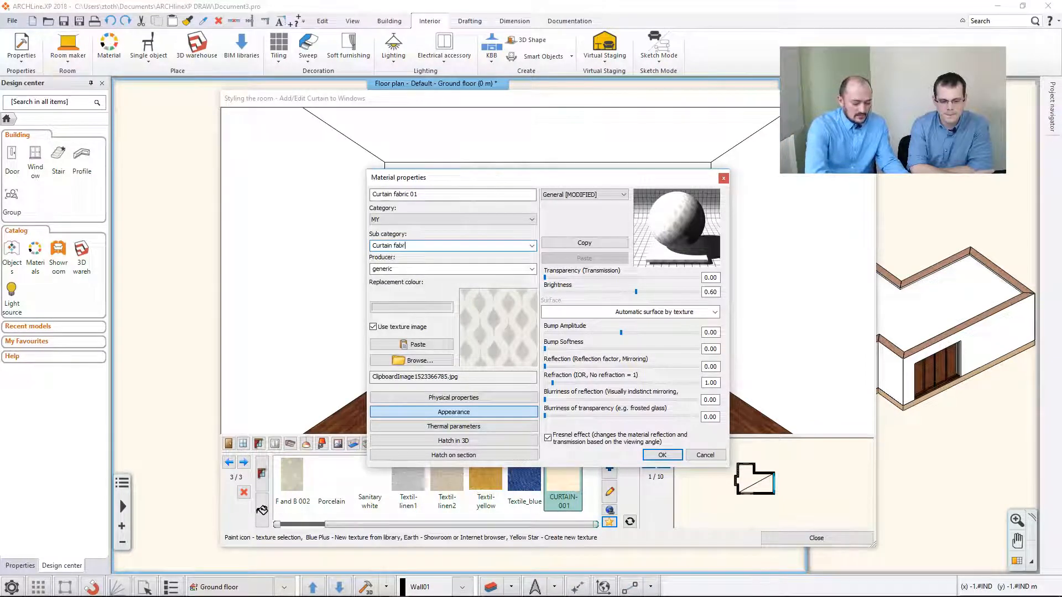
type("ics")
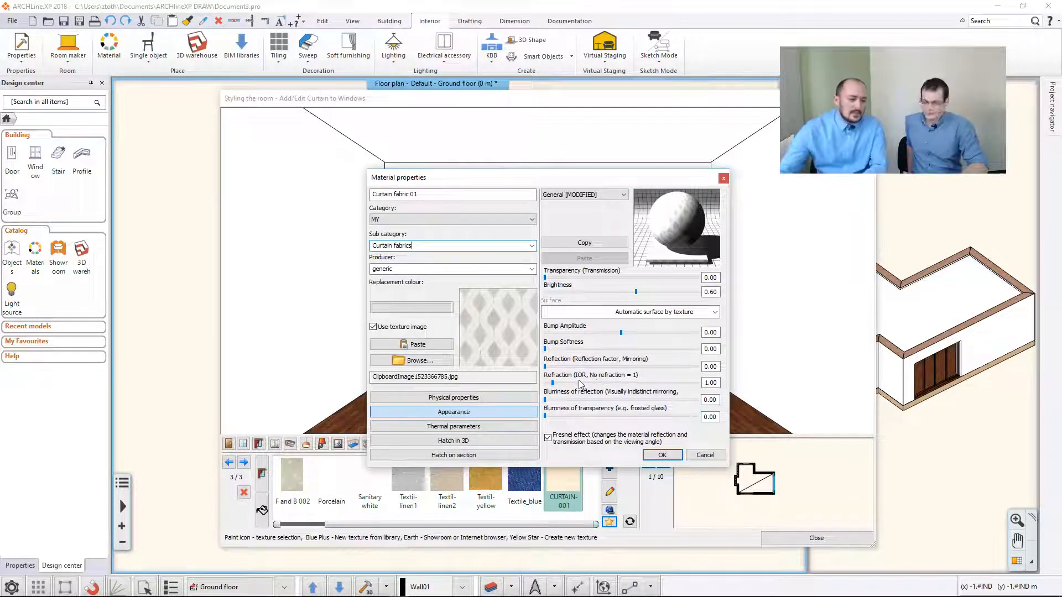
Review the fabric's physical mapping size and confirm the new material for the right-hand curtain.
left_click_drag(447, 179, 503, 126)
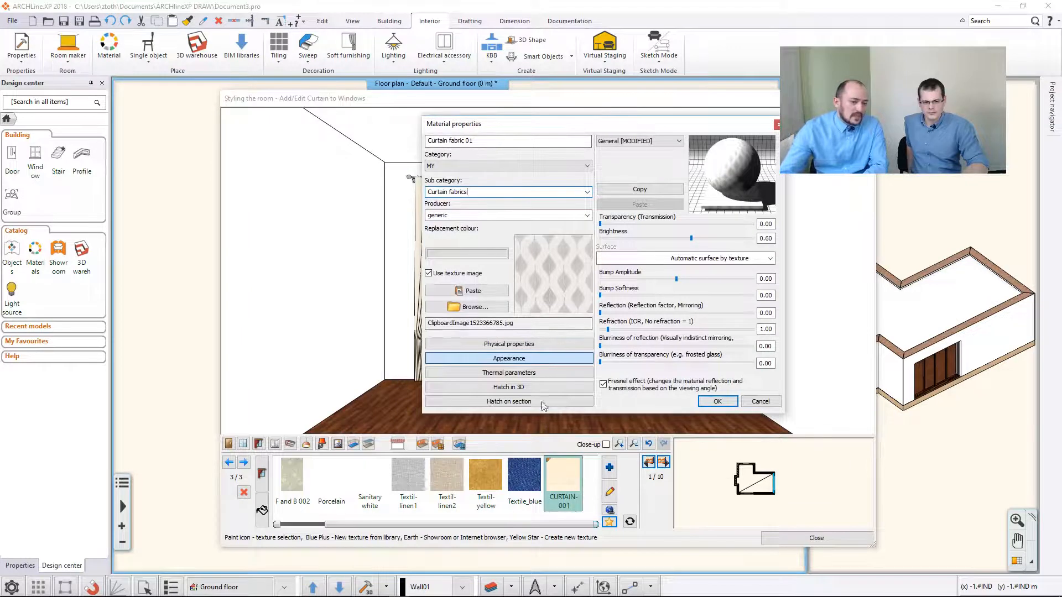
left_click(539, 346)
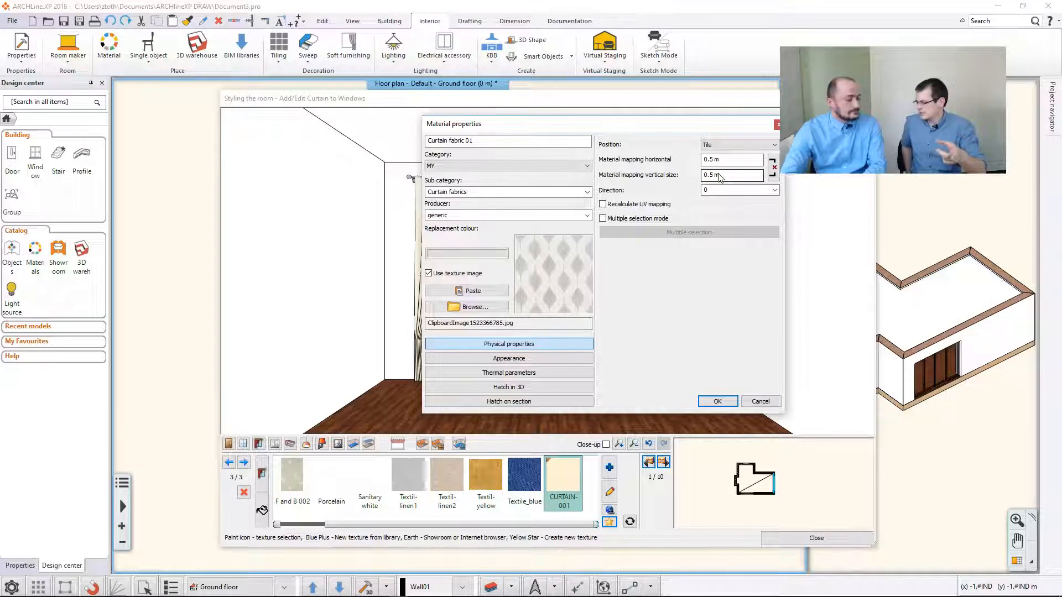
left_click(717, 401)
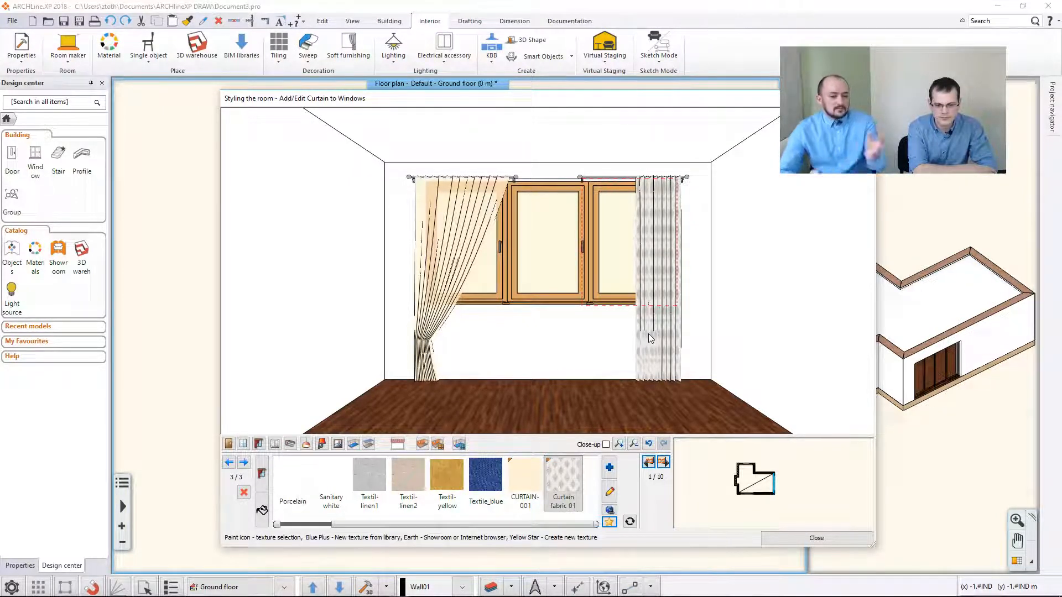
Place a 2 gang plate switch on the blank wall beside the curtained windows, 0.4 m from the left and 1.2 m above the floor.
left_click(648, 464)
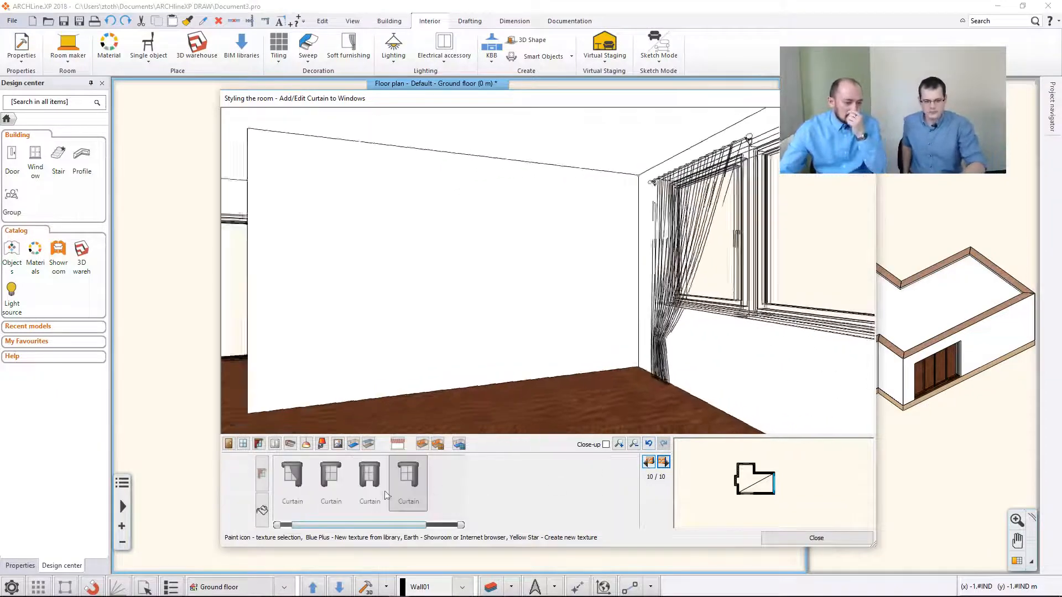
left_click(274, 444)
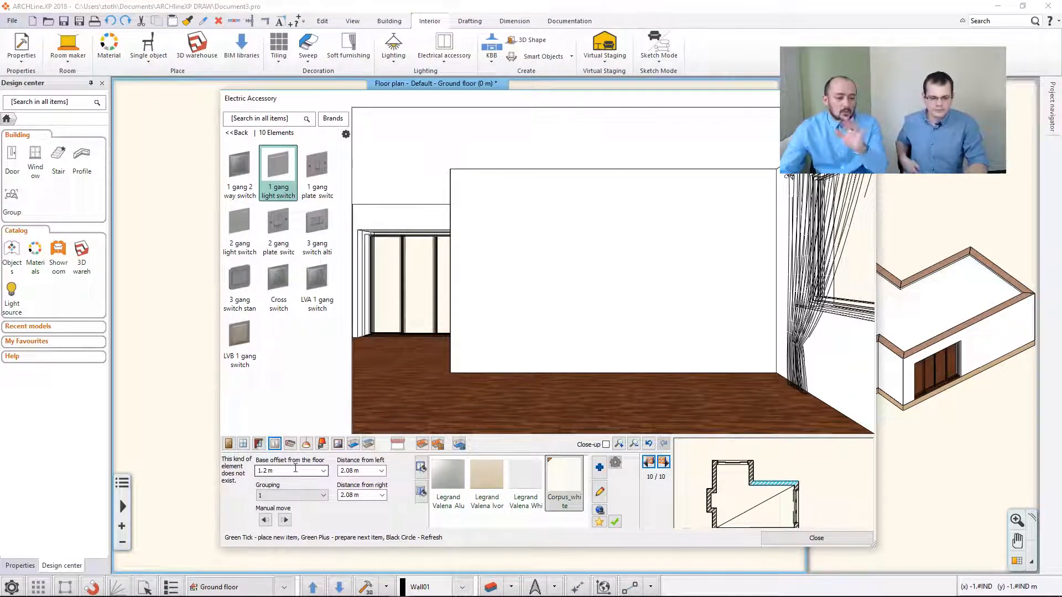
mouse_move(281, 228)
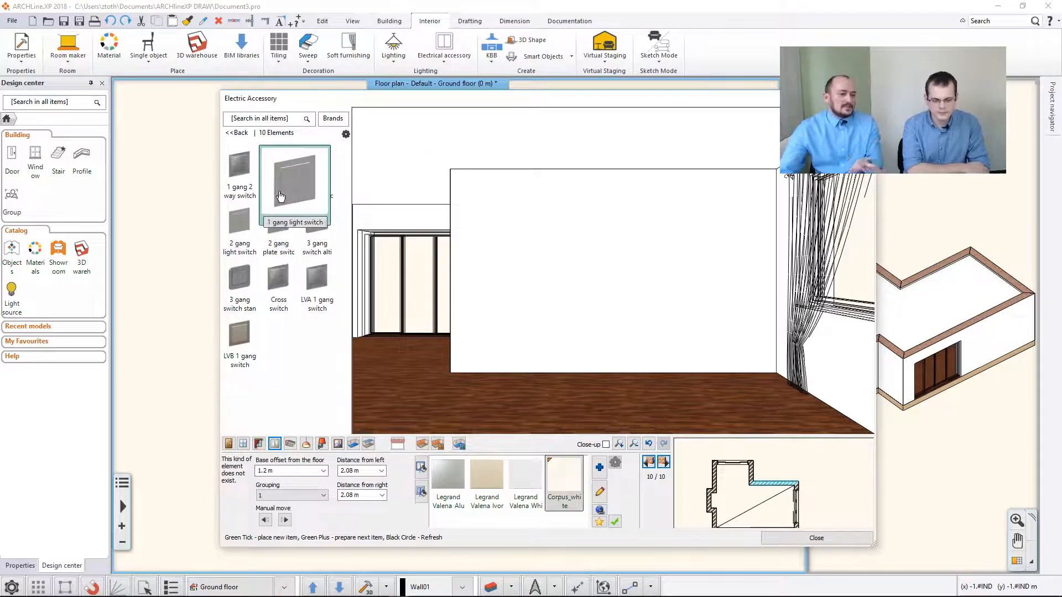
left_click(290, 239)
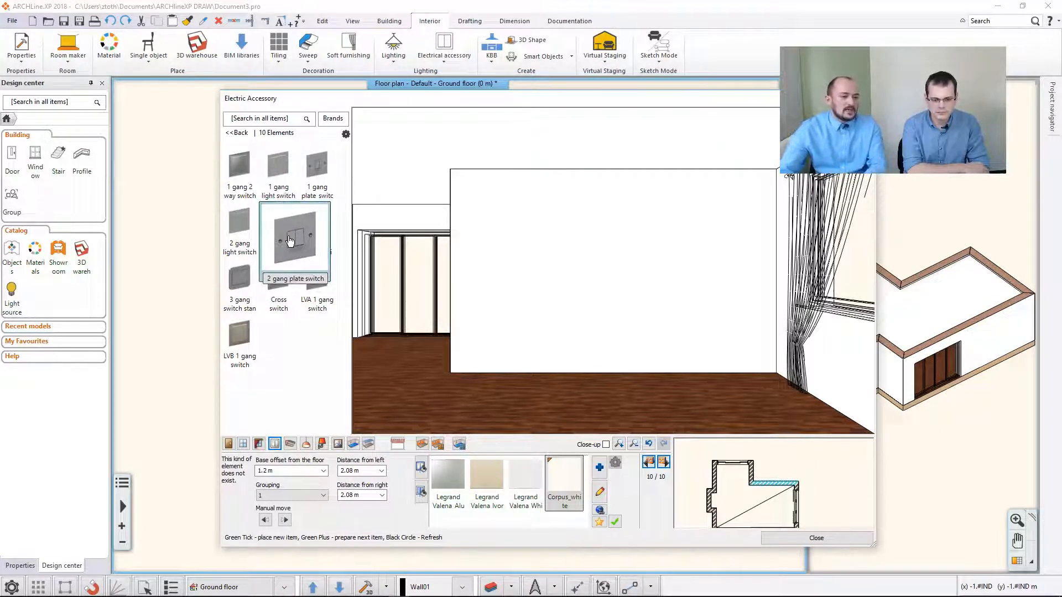
left_click(360, 471)
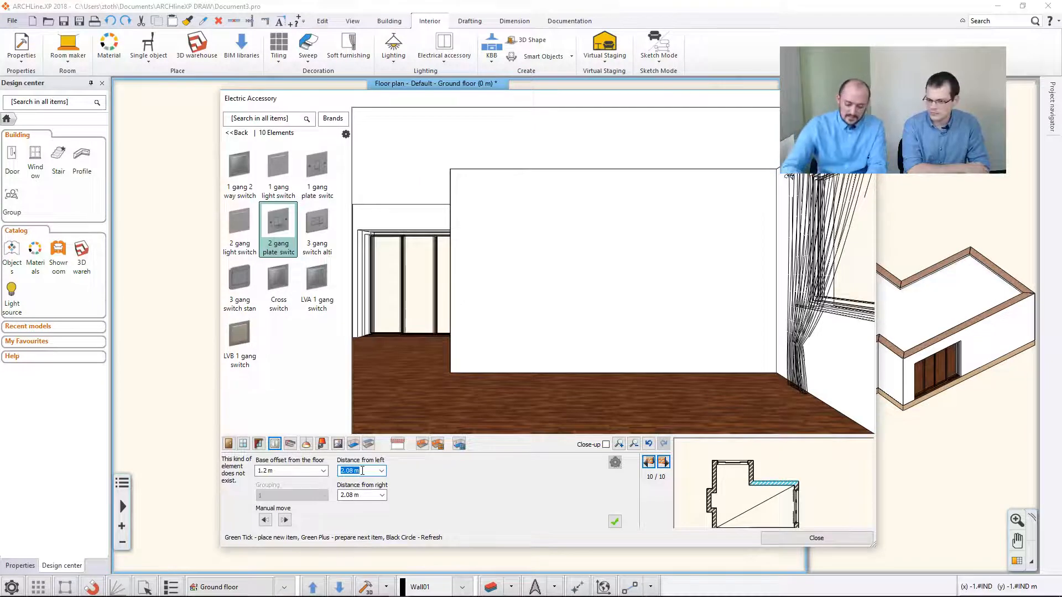
type("0,4")
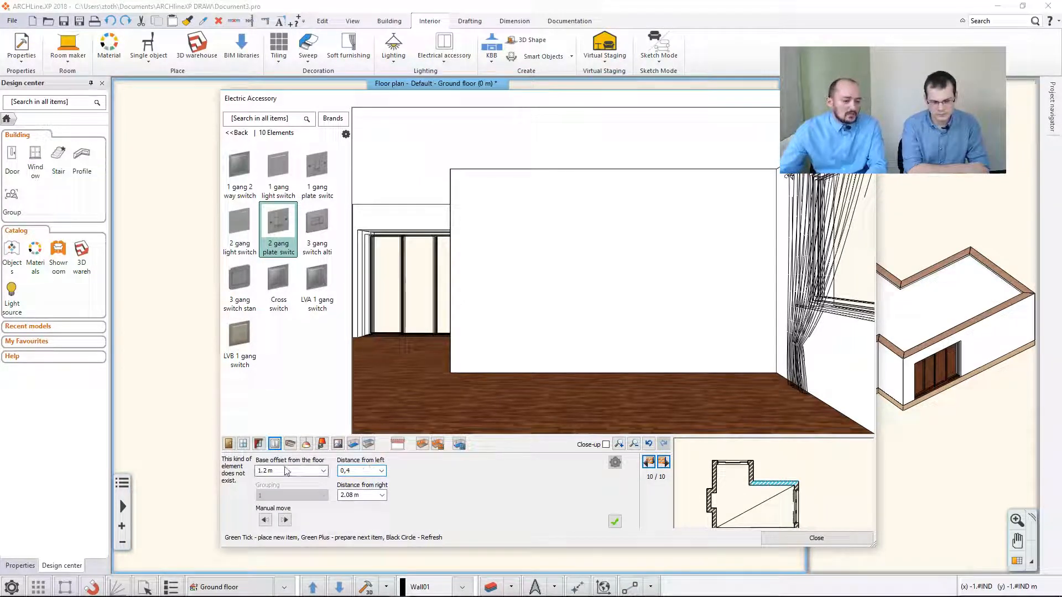
left_click(287, 470)
left_click(614, 522)
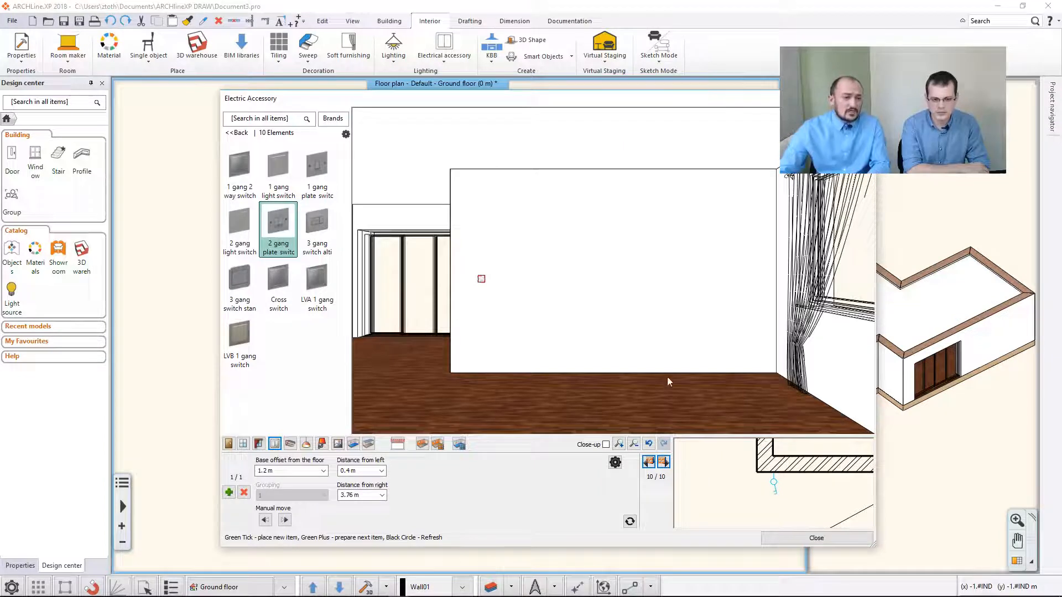
Place a Wall lamp 3 on the same wall, 1 m from its left end.
left_click(322, 444)
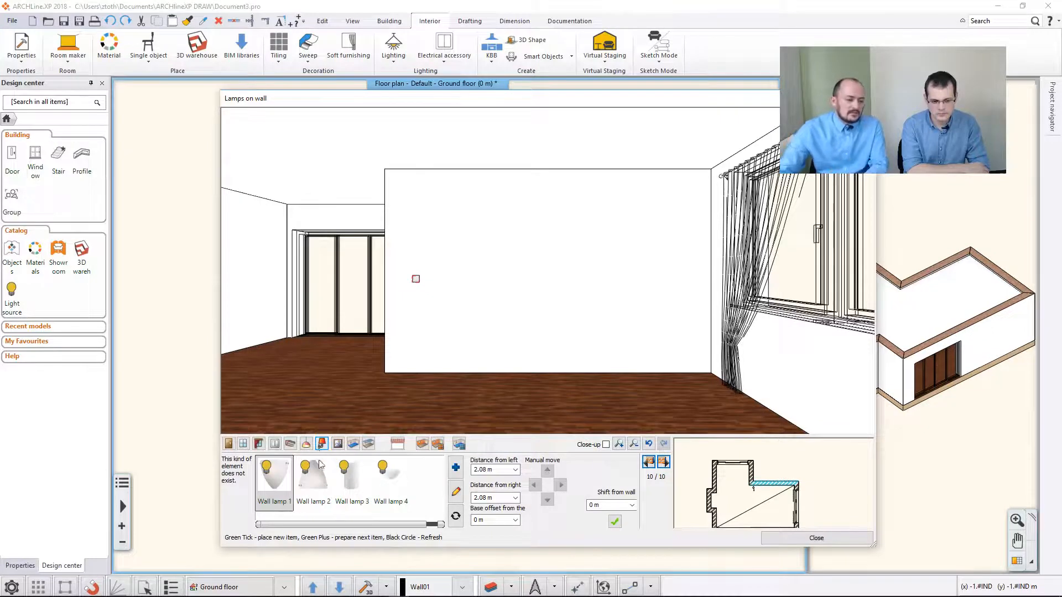
mouse_move(390, 524)
left_mouse_down()
mouse_move(413, 518)
mouse_move(395, 519)
left_mouse_up()
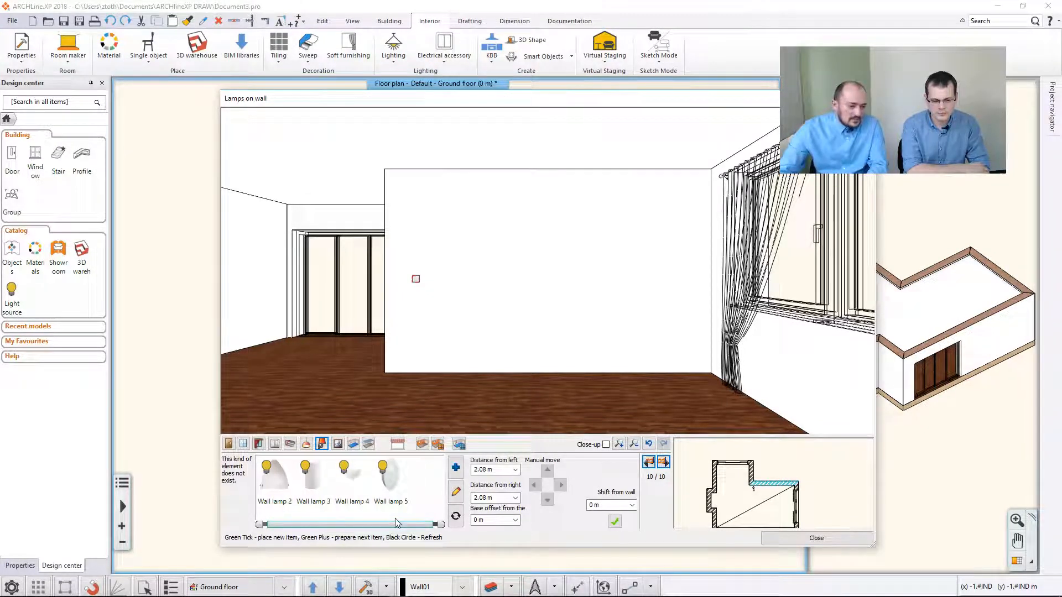
left_click(313, 484)
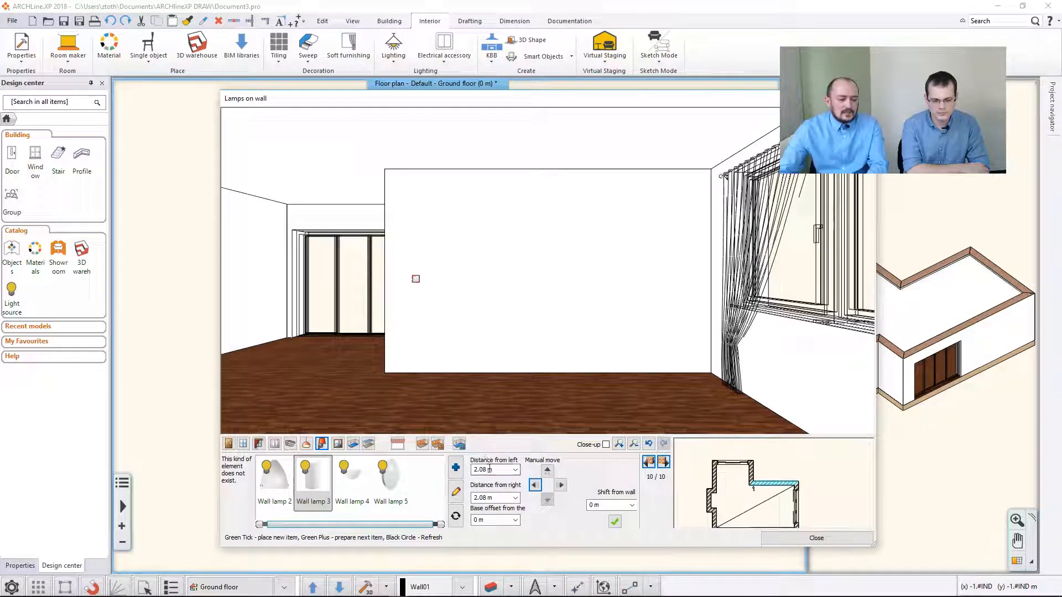
left_click_drag(496, 470, 472, 470)
type("1")
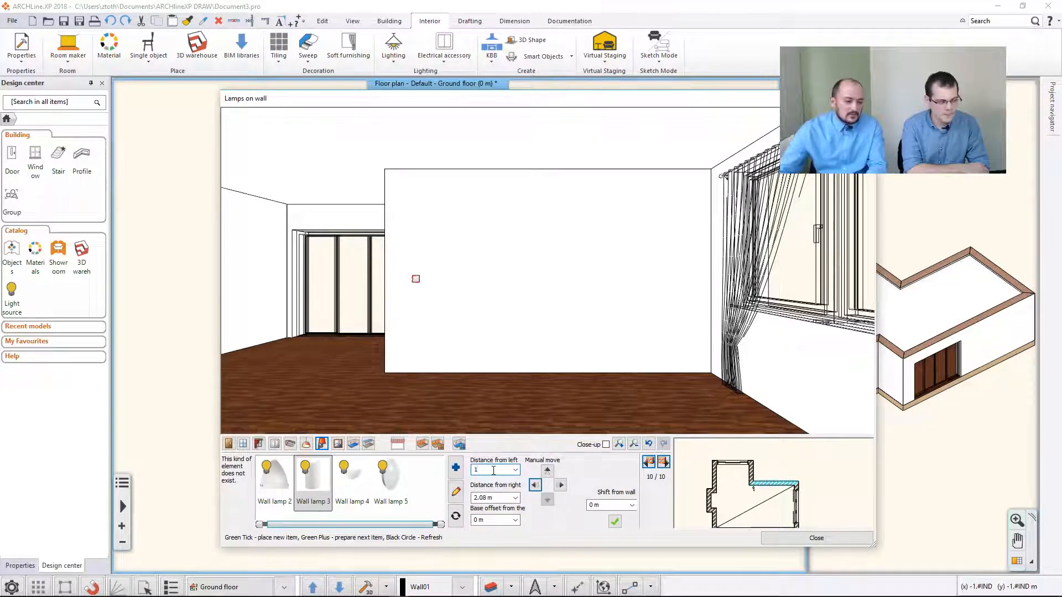
left_click(614, 521)
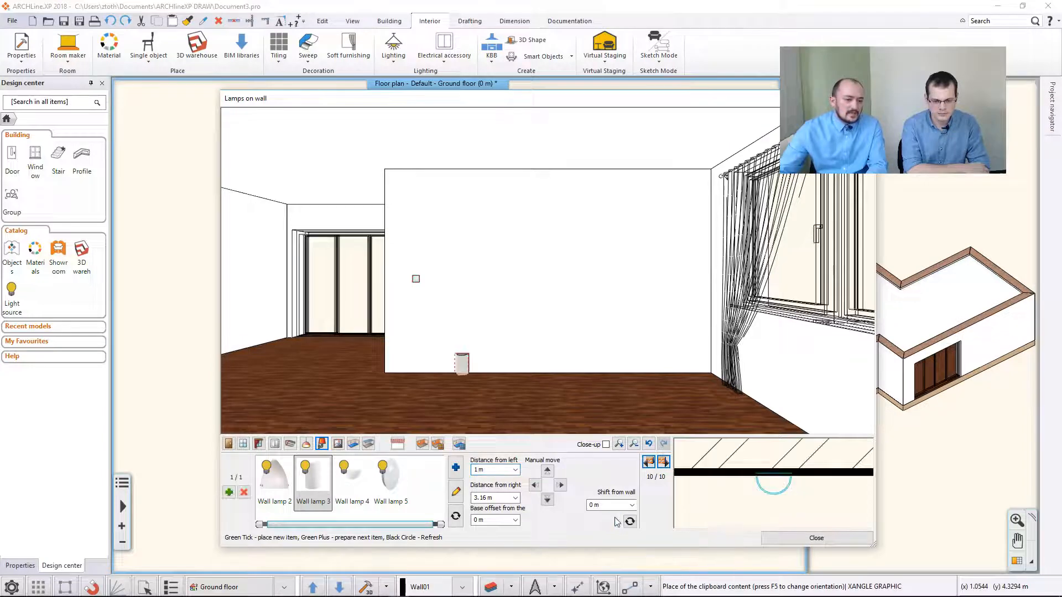
Set the wall lamp's base offset from the floor to 1.6 m.
left_click_drag(497, 520, 472, 520)
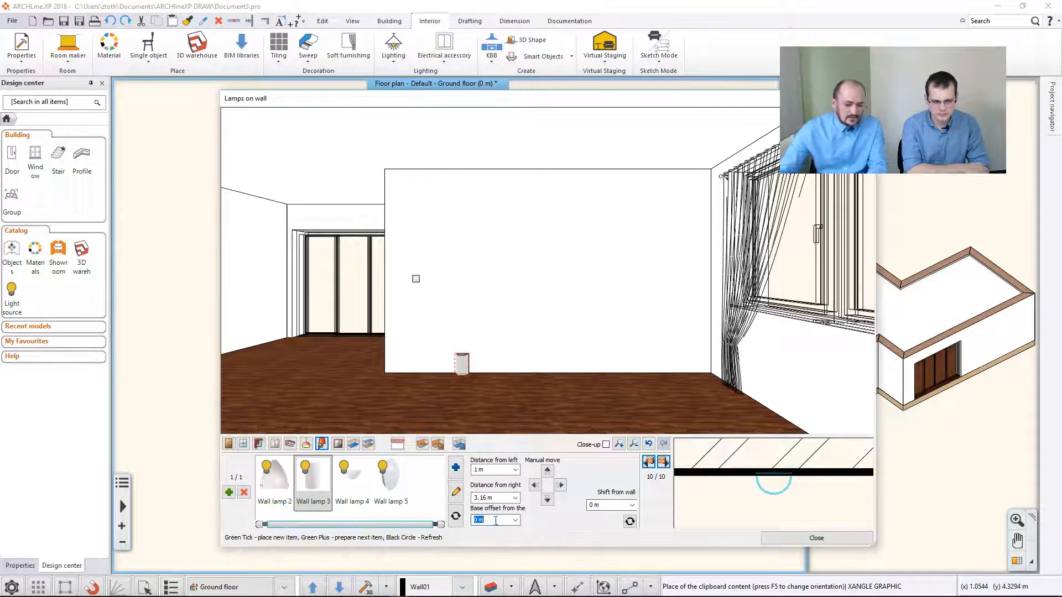
type("1.6")
key("Return")
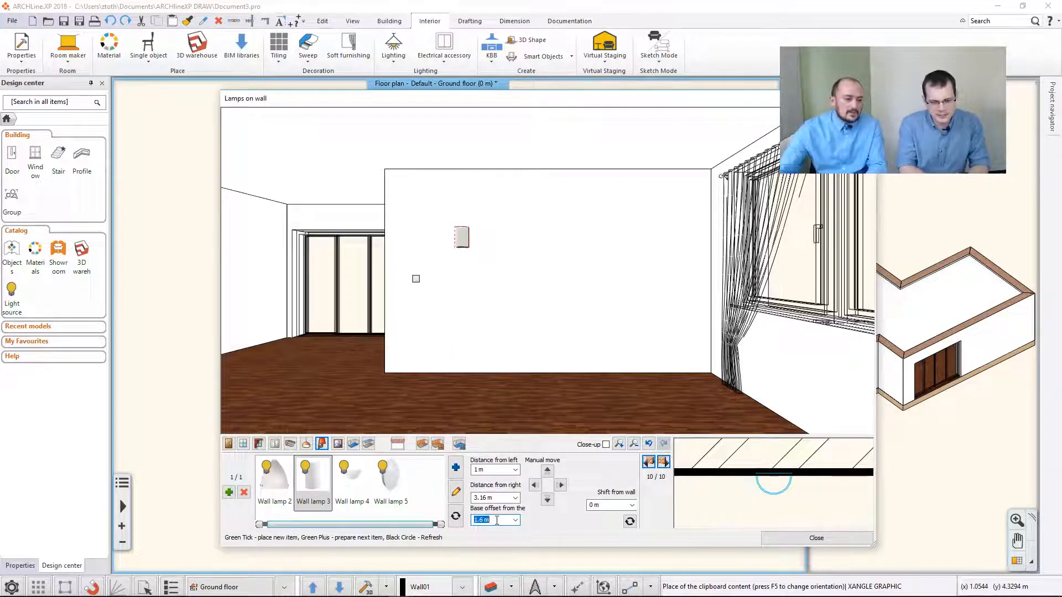
Add a second Wall lamp 3 on the same wall, 1 m from its right end and 1.6 m above the floor.
left_click(228, 492)
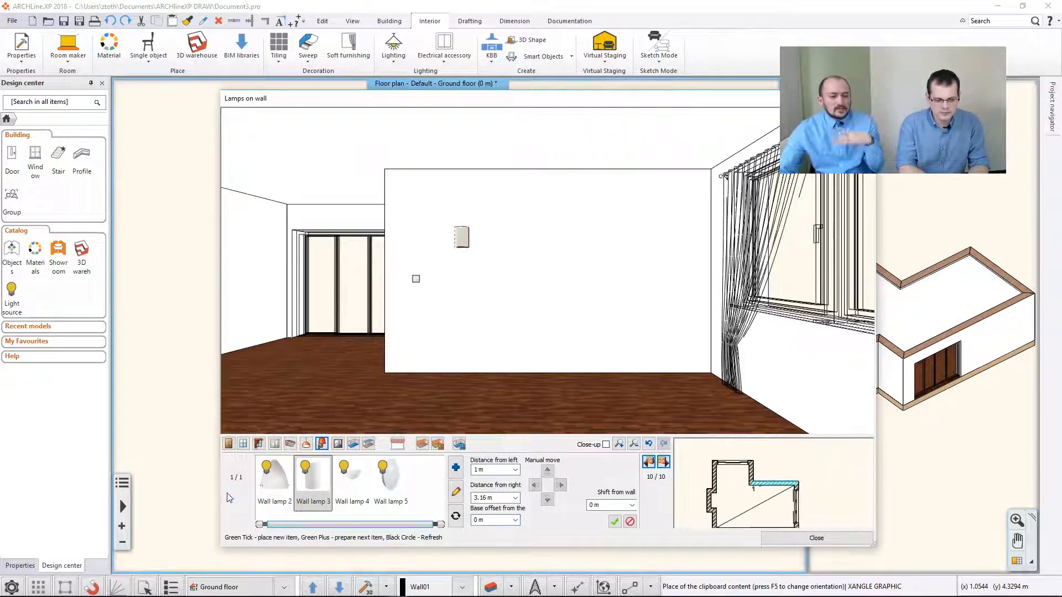
double_click(498, 521)
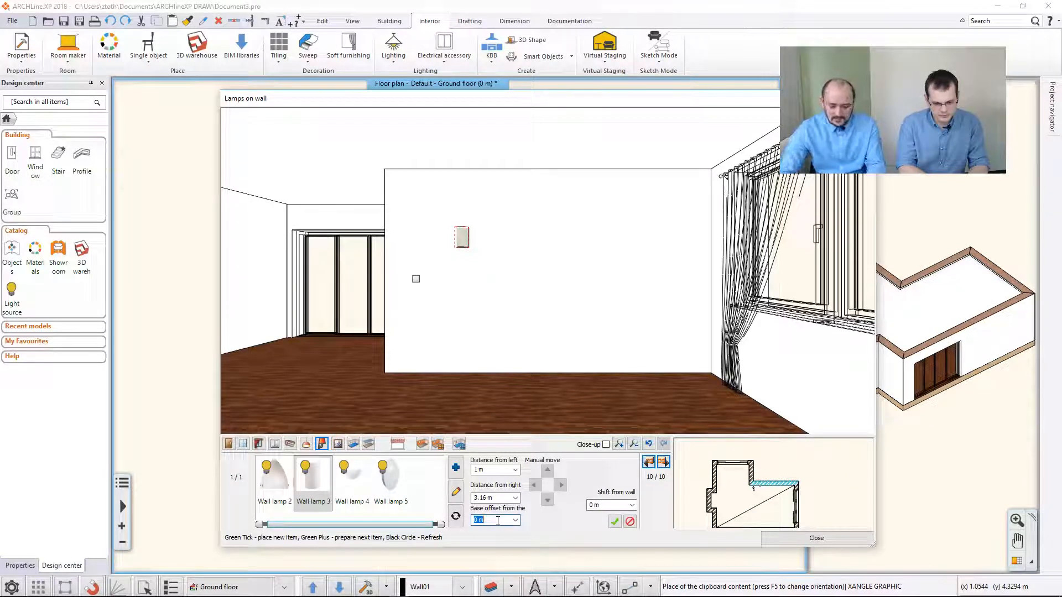
double_click(493, 470)
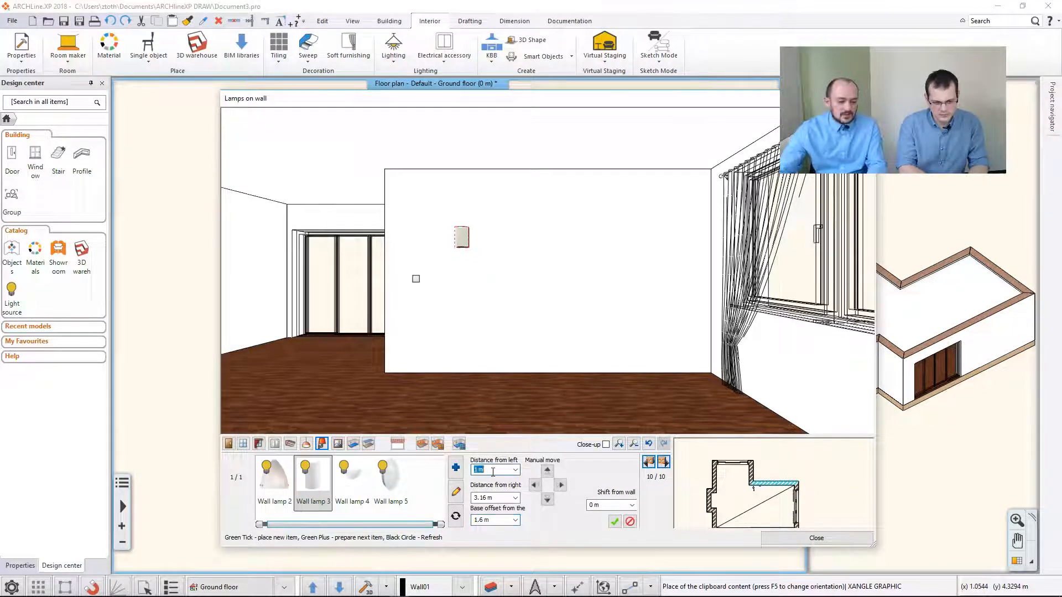
double_click(501, 497)
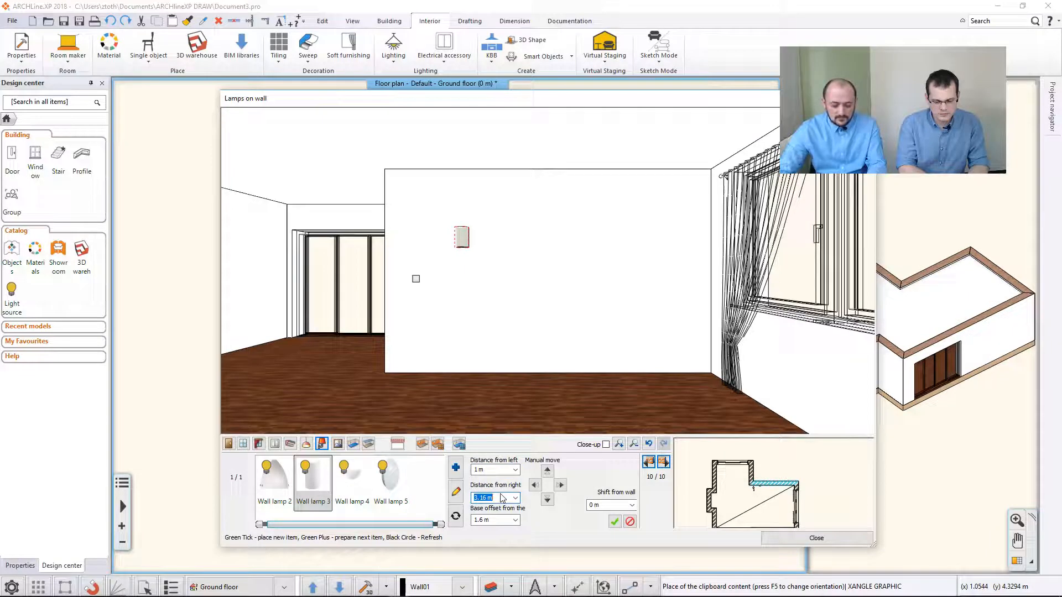
type("1")
left_click(614, 521)
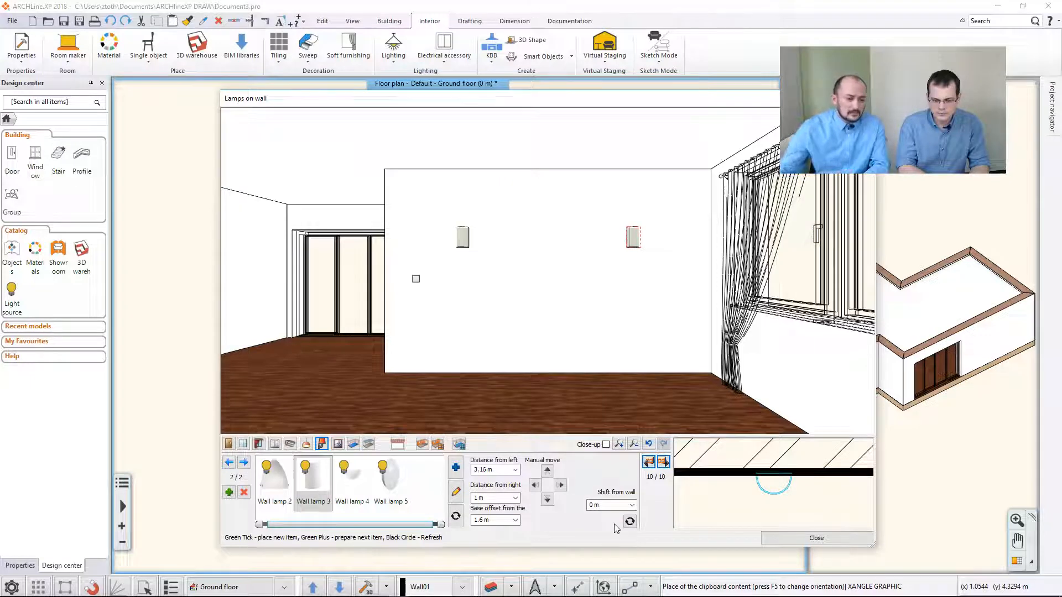
Run the skirting_board_002 profile around the room at floor level, using the RAL 8007 Fawn brown material.
left_click(308, 446)
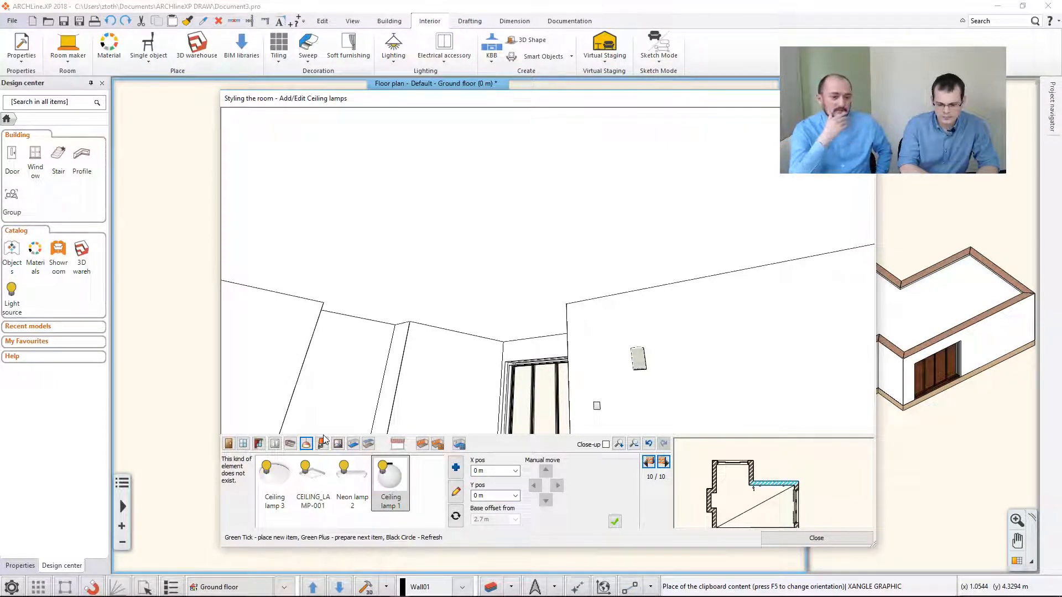
left_click(290, 444)
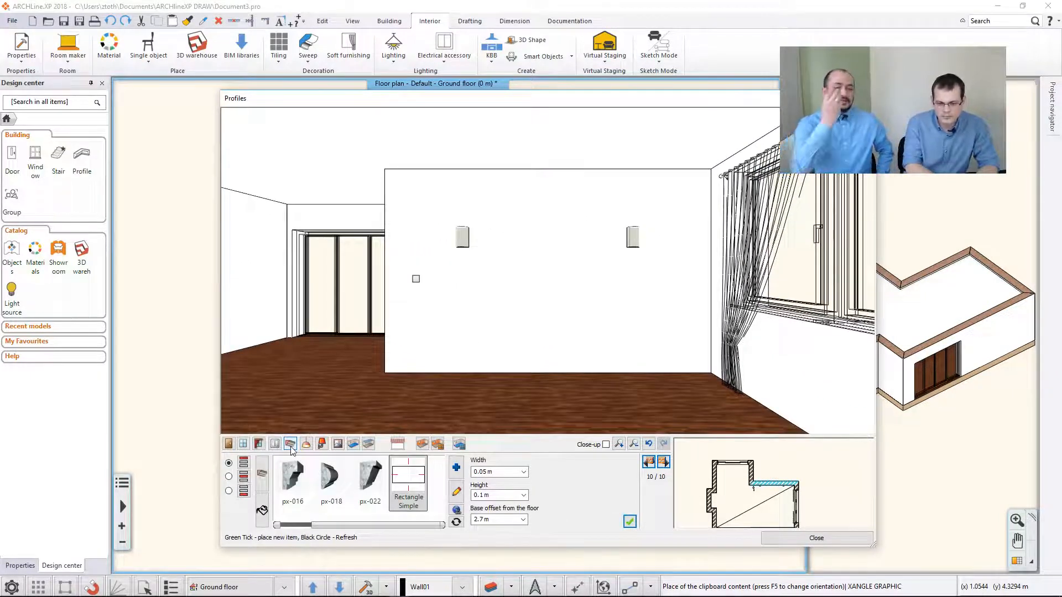
left_click(291, 445)
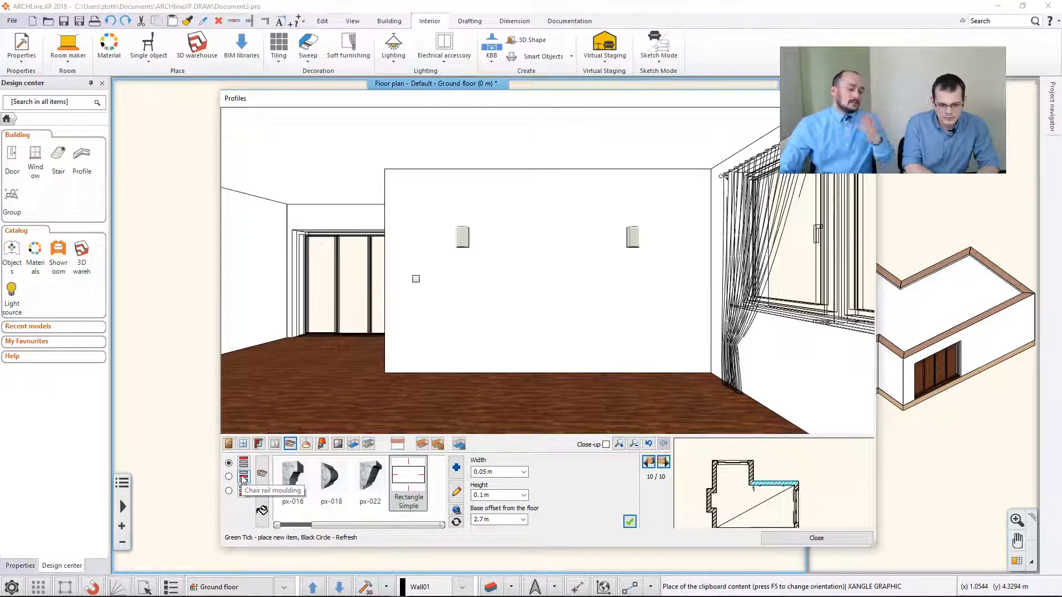
left_click(243, 491)
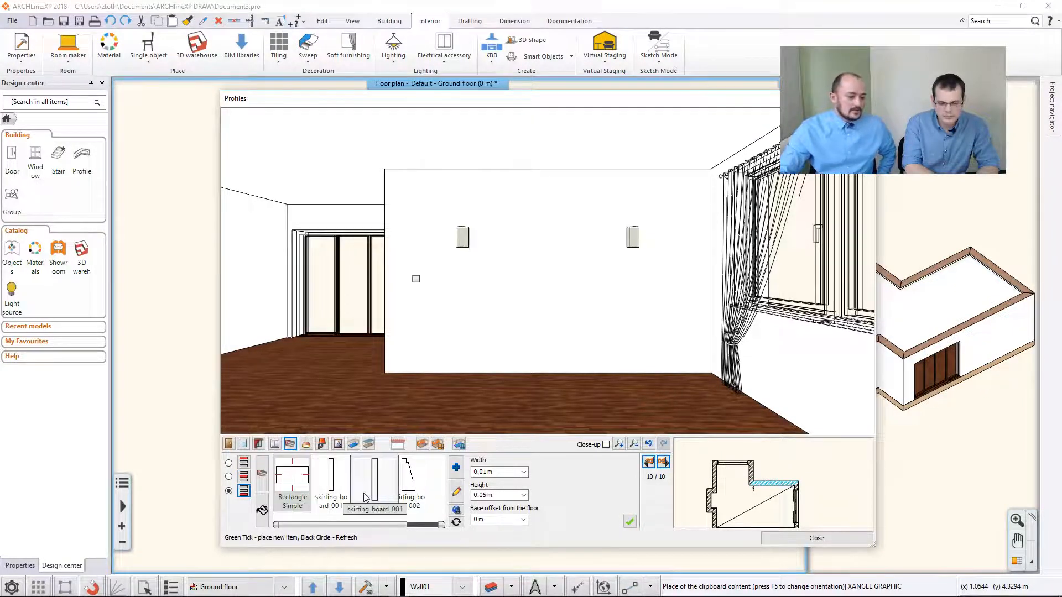
left_click(410, 485)
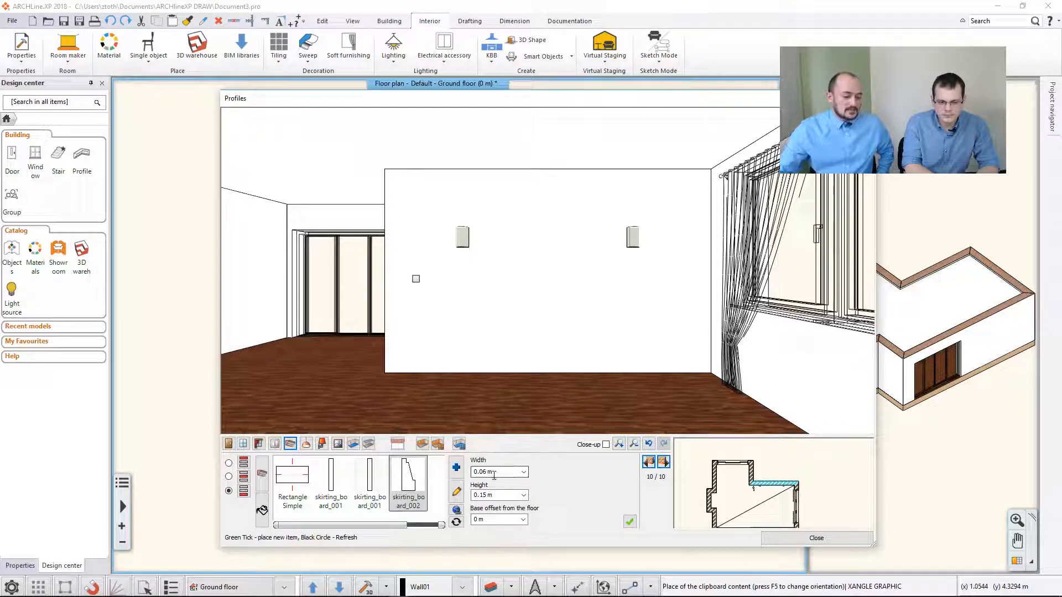
left_click(262, 509)
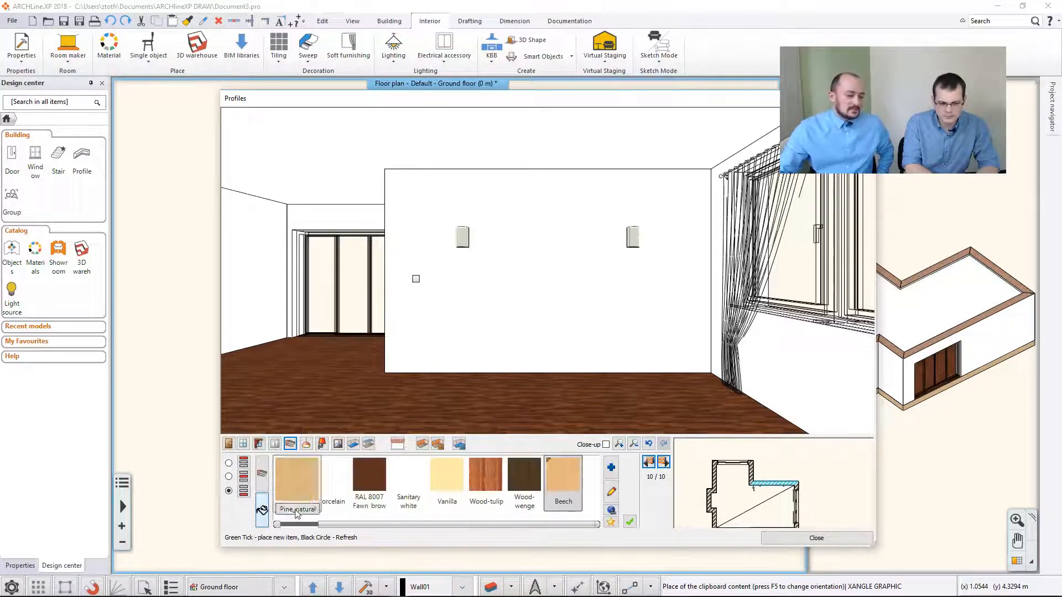
left_click(368, 476)
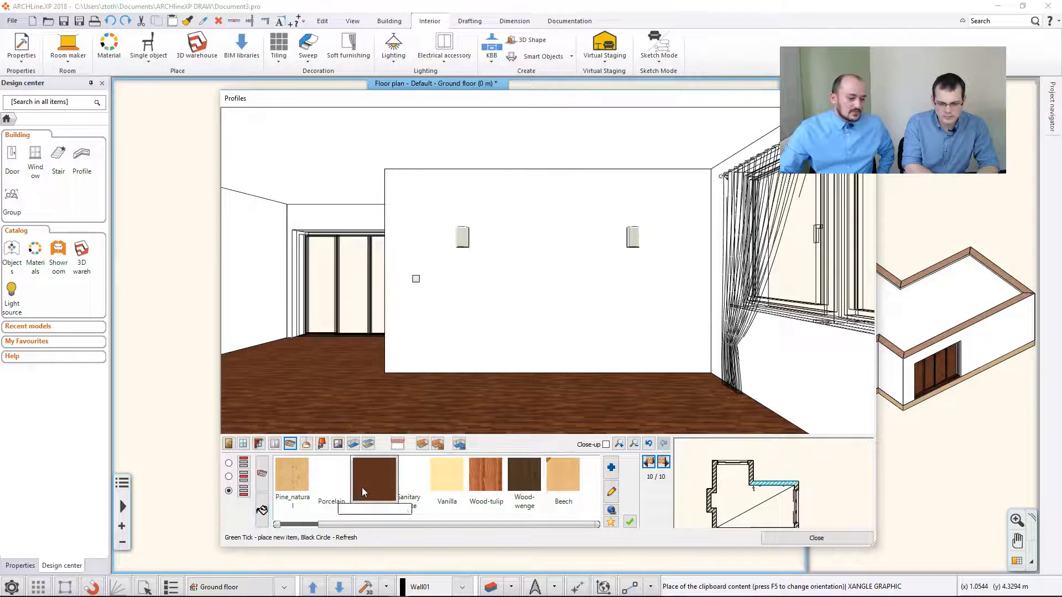
left_click(629, 521)
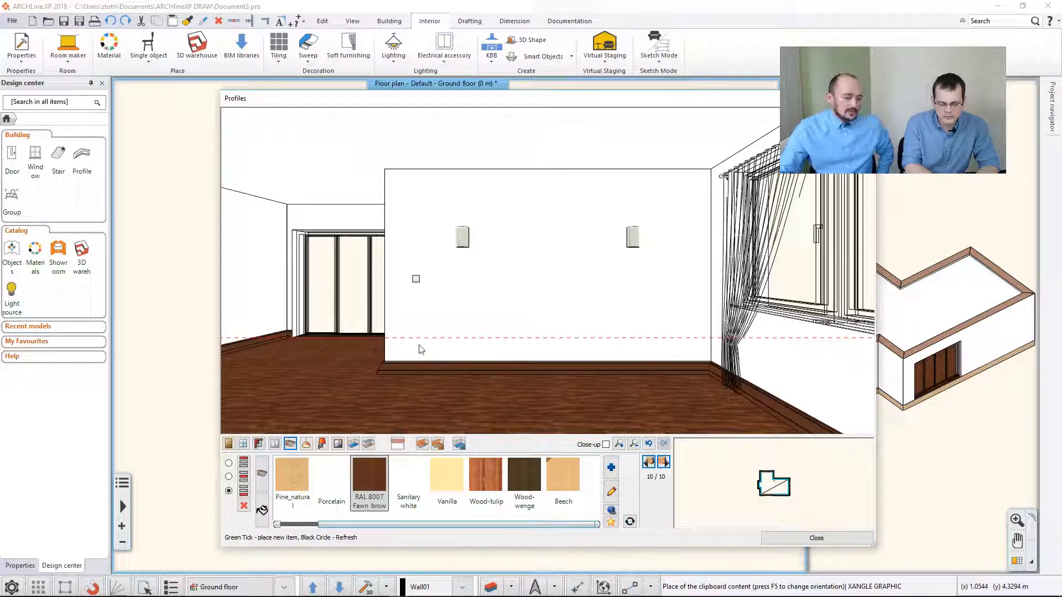
Add the px-016 ceiling moulding around the room in Bright_white and check the profiles on the floor plan.
left_click(243, 463)
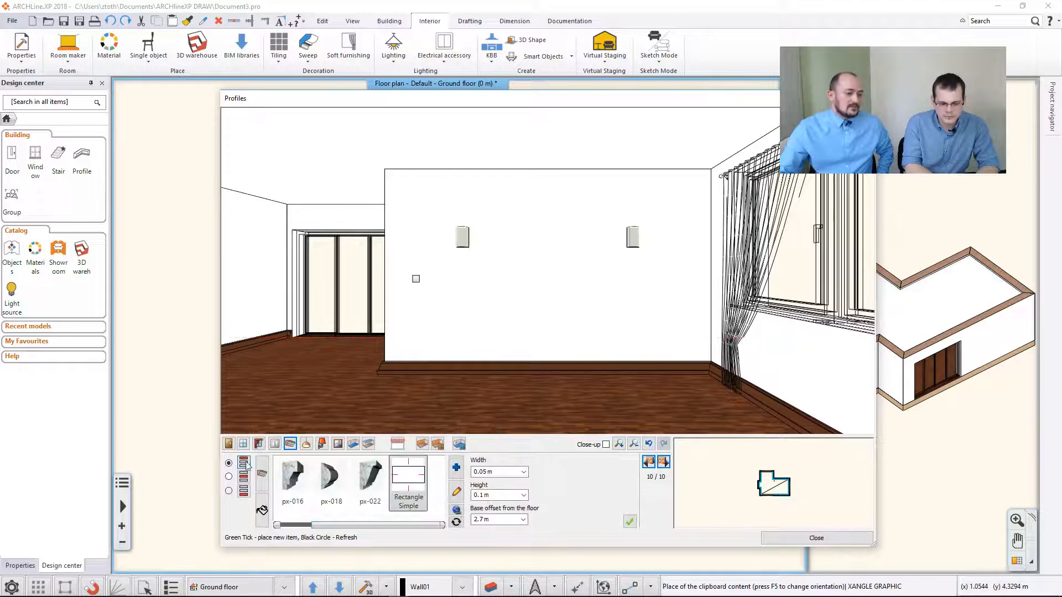
left_click(297, 476)
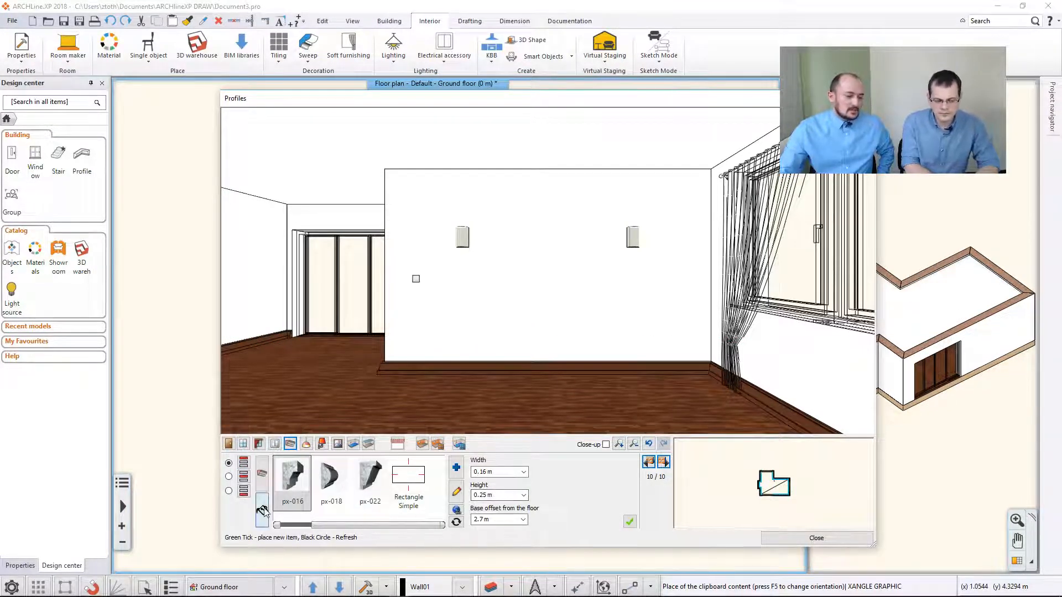
left_click(263, 510)
scroll(409, 496, "down", 5)
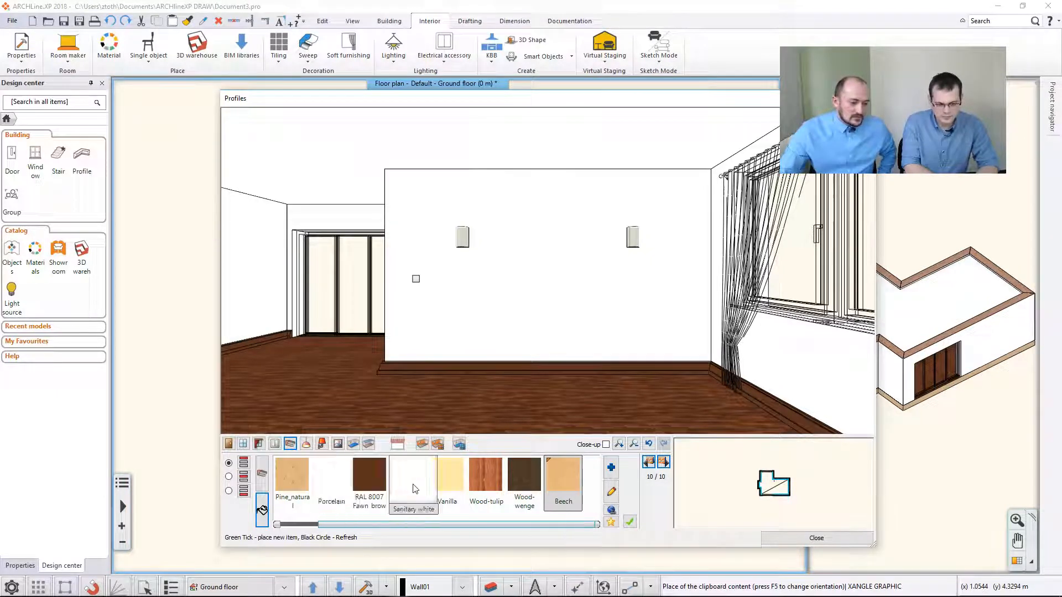
left_click(331, 478)
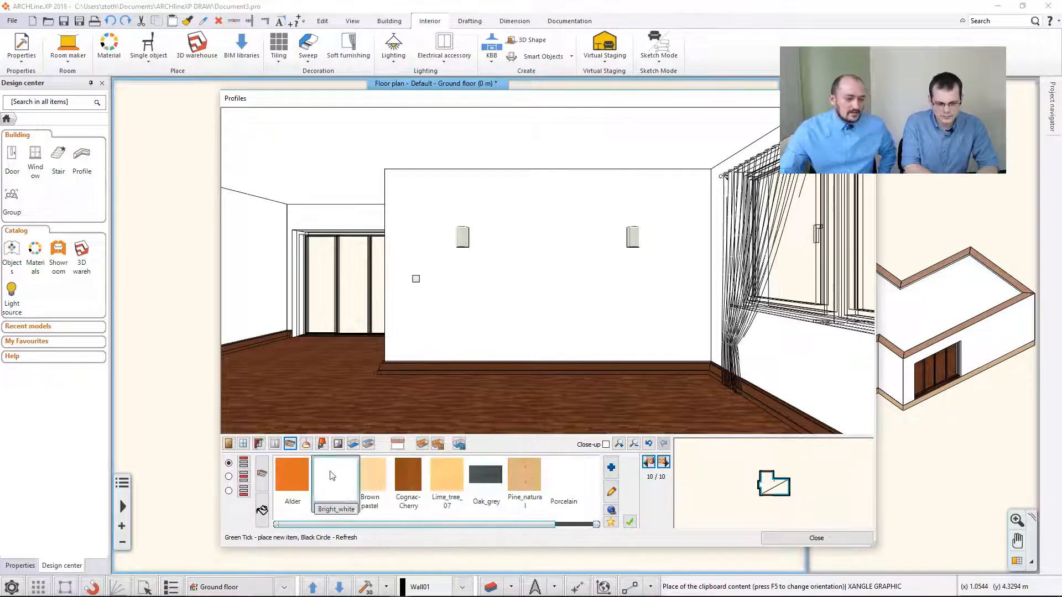
left_click(629, 521)
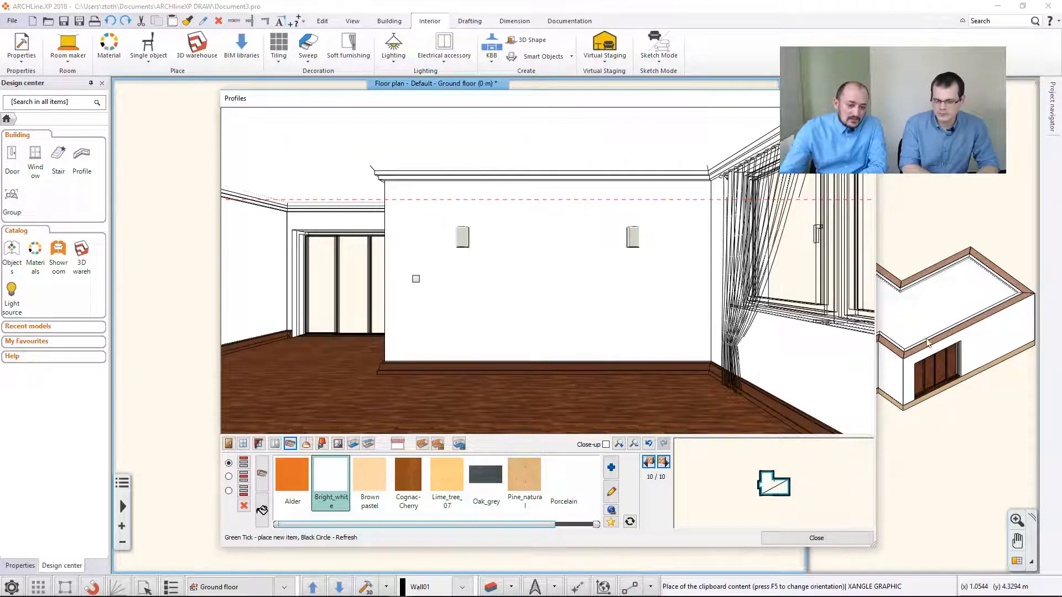
left_click_drag(464, 98, 622, 488)
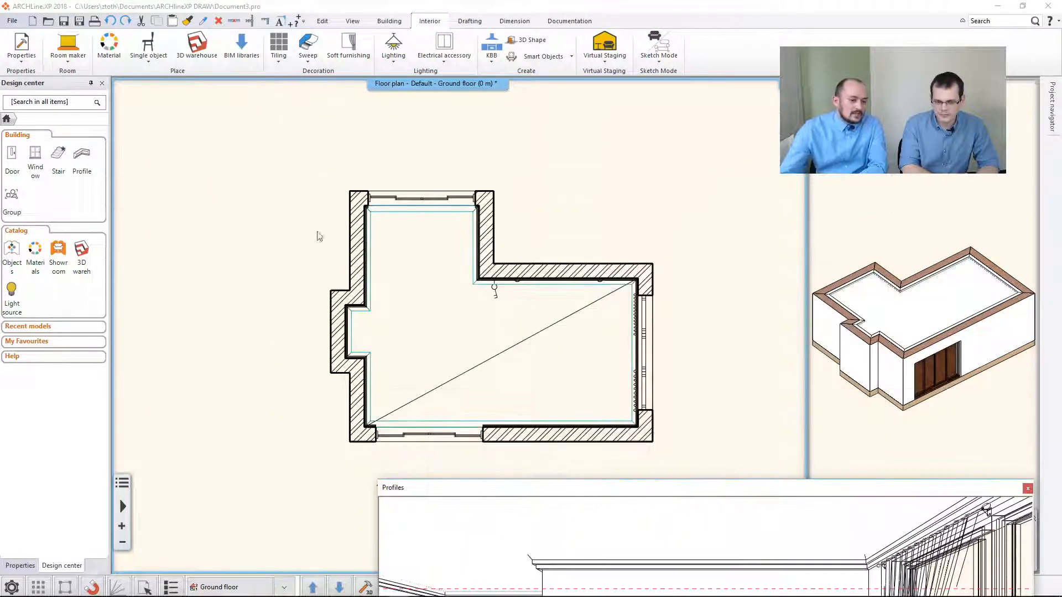
left_click_drag(542, 495, 377, 108)
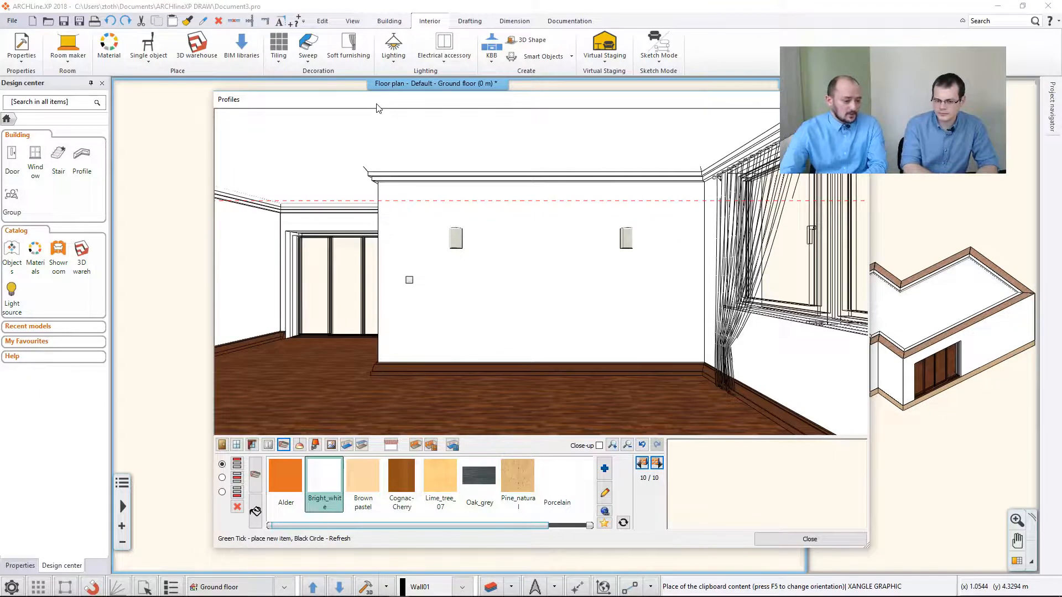
Hang the framed Schiele - Sitting woman 65x49 cm picture with matting on the wall between the two lamps, at a 2 m base offset.
left_click(330, 445)
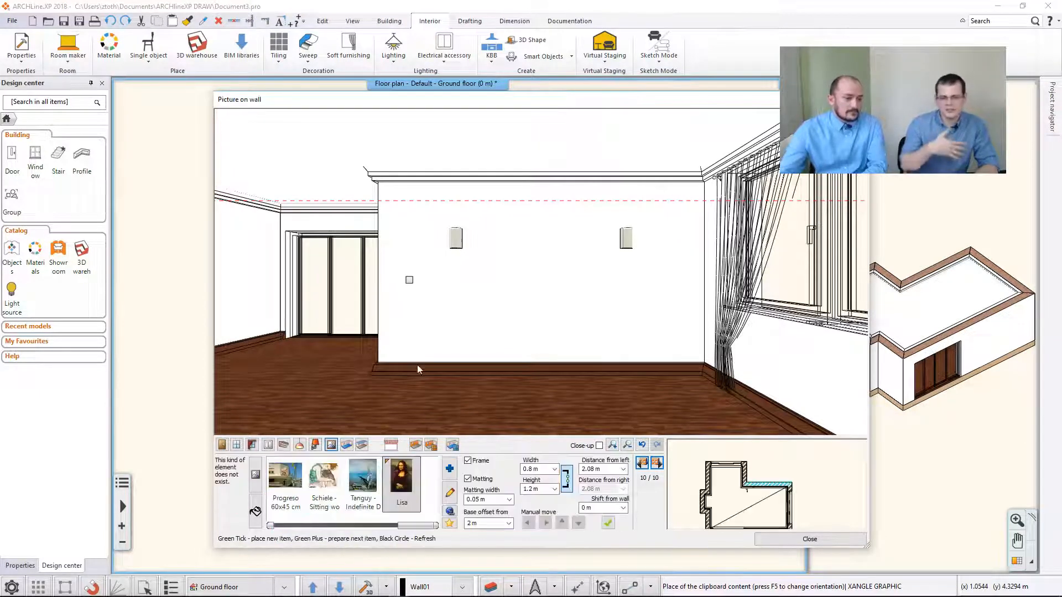
left_click(324, 475)
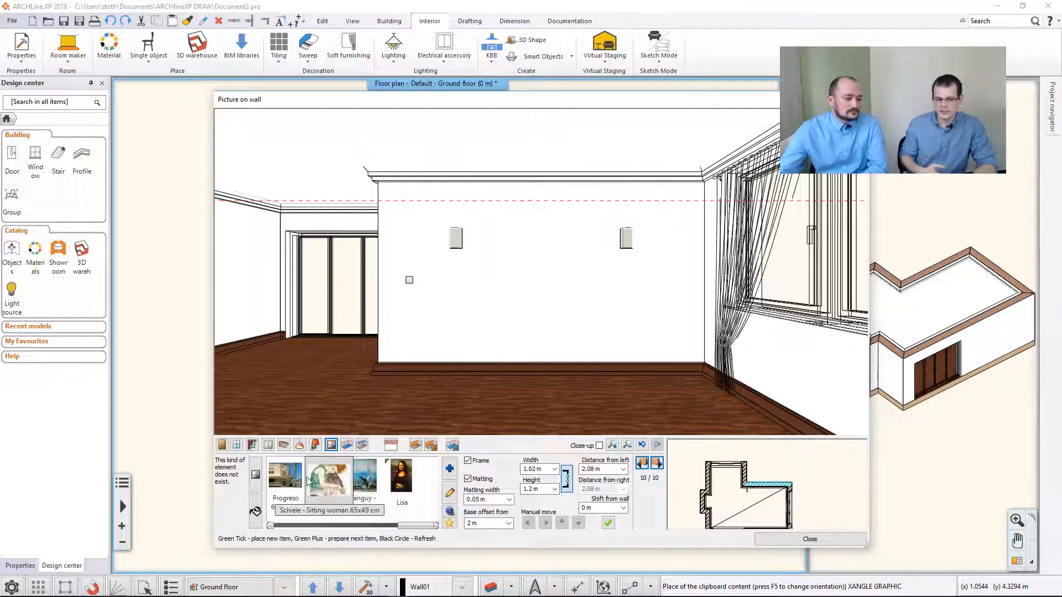
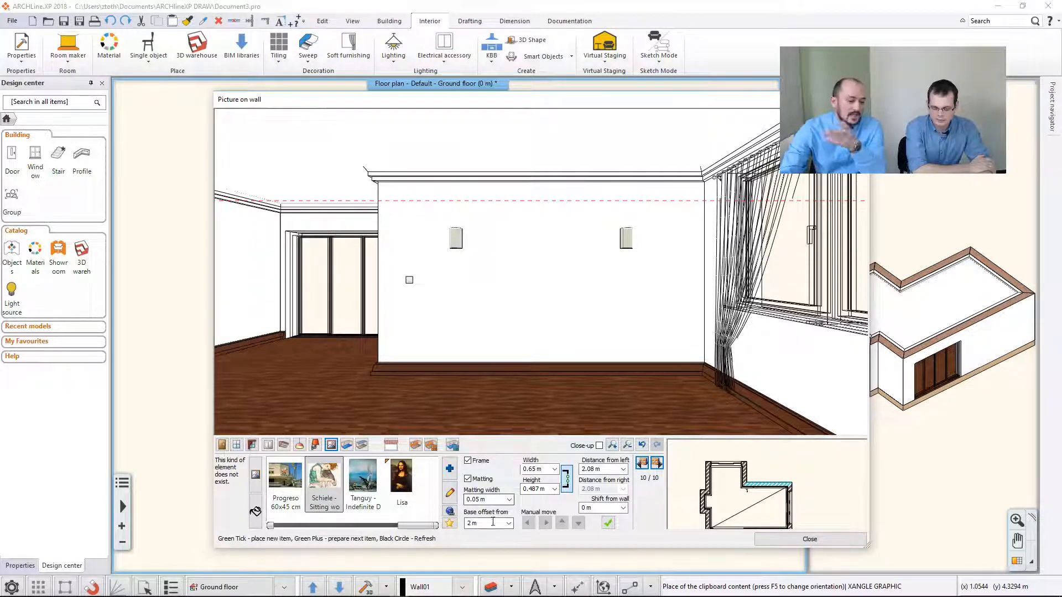
left_click(608, 522)
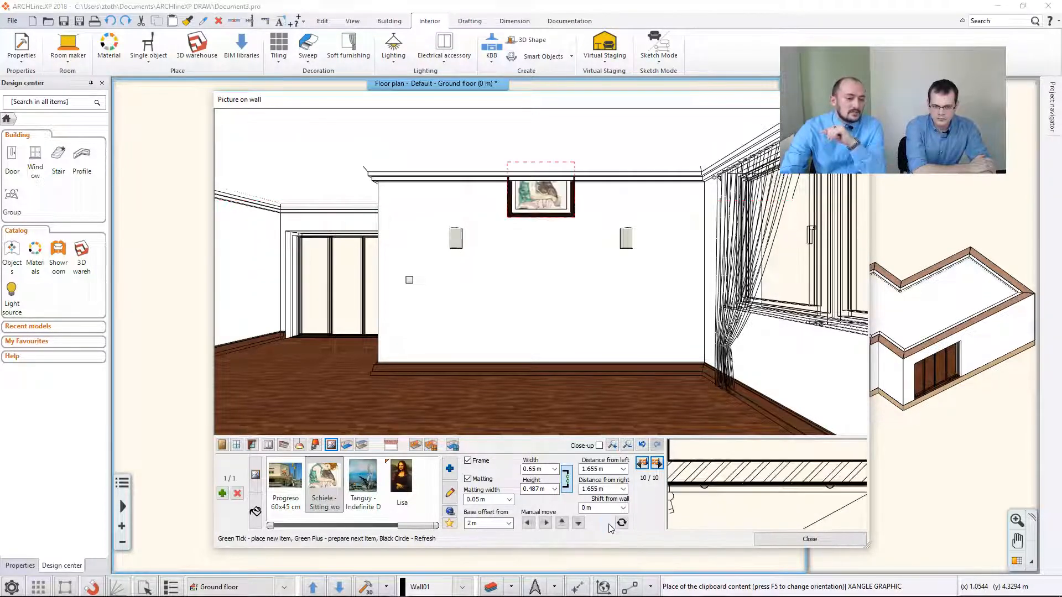
Set the framed picture's base offset to 1.6 m and try nudging it sideways on the wall.
left_click(484, 523)
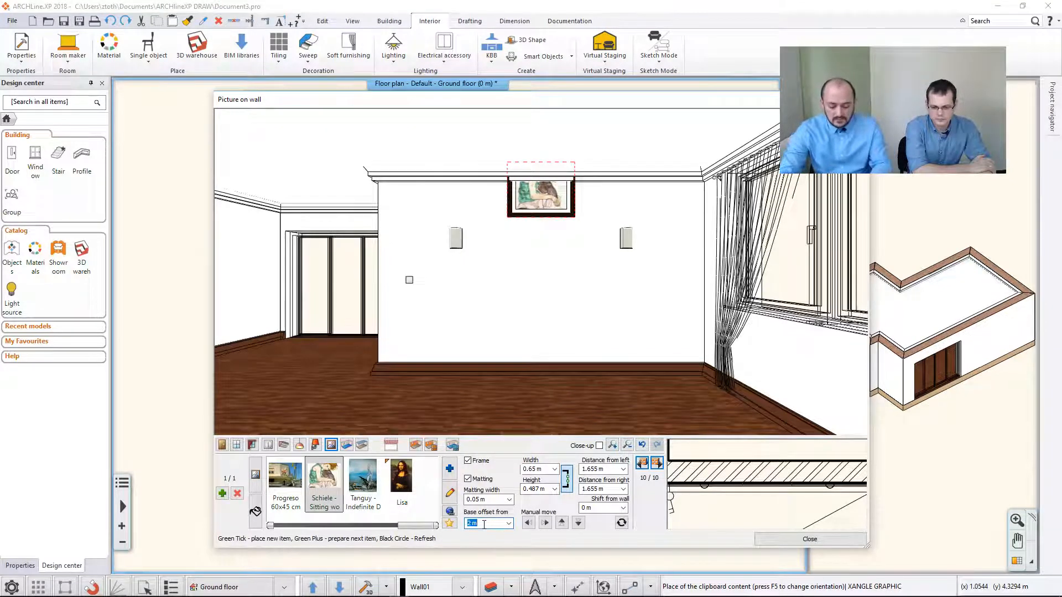
type("1.6")
key("Return")
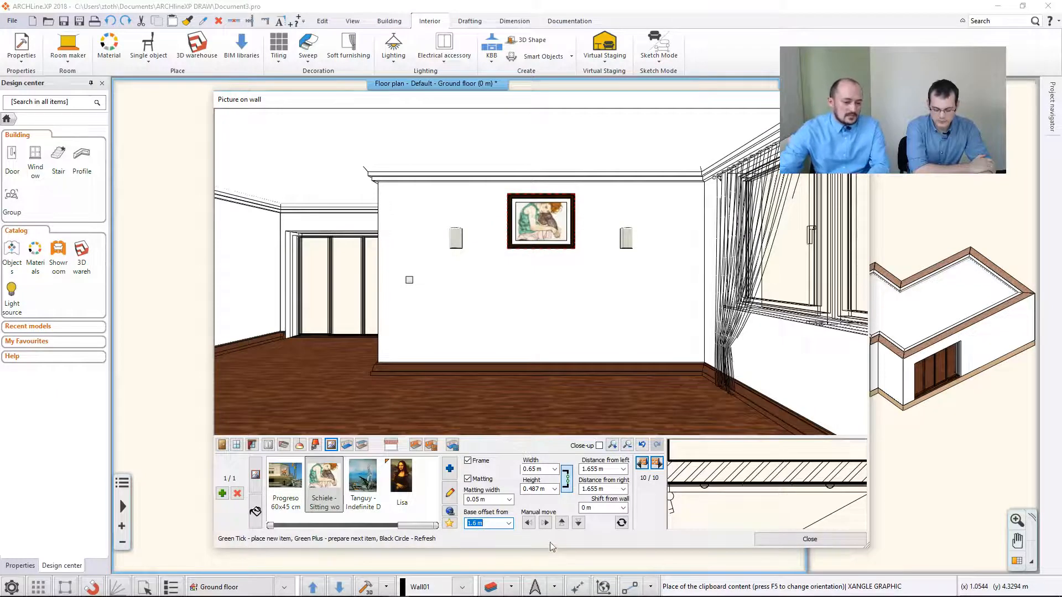
left_click(528, 524)
left_click(528, 524)
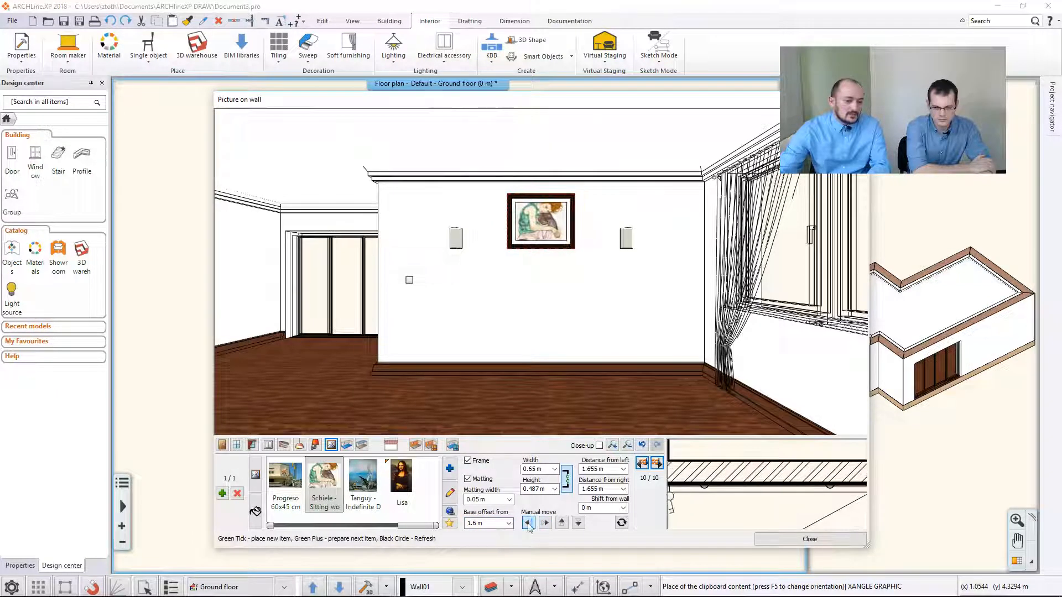
left_click(529, 523)
left_click(545, 523)
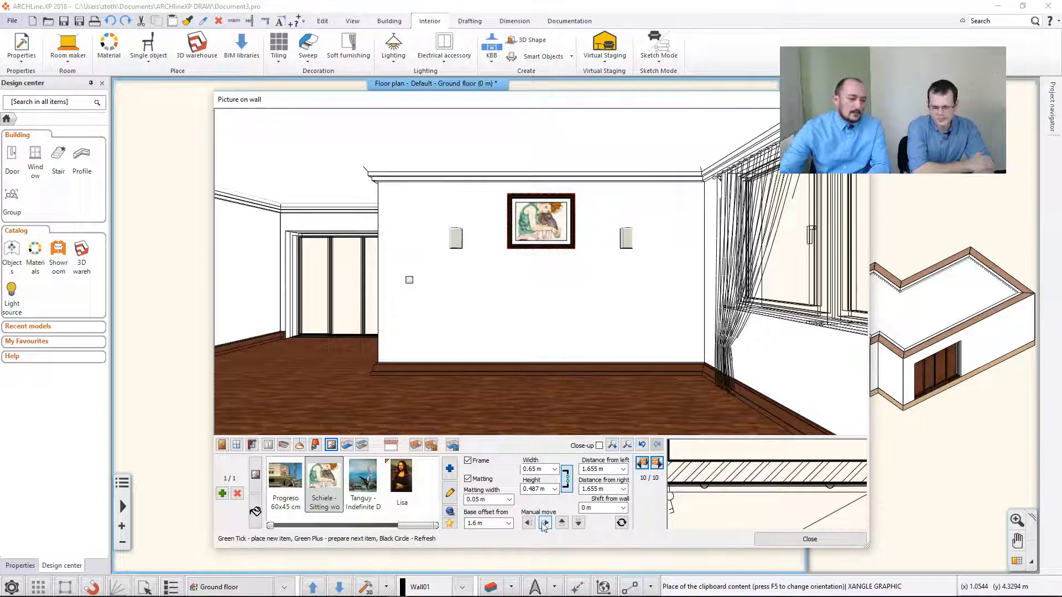
Try the parquet_wood_03 finish on the room's floor.
left_click(346, 445)
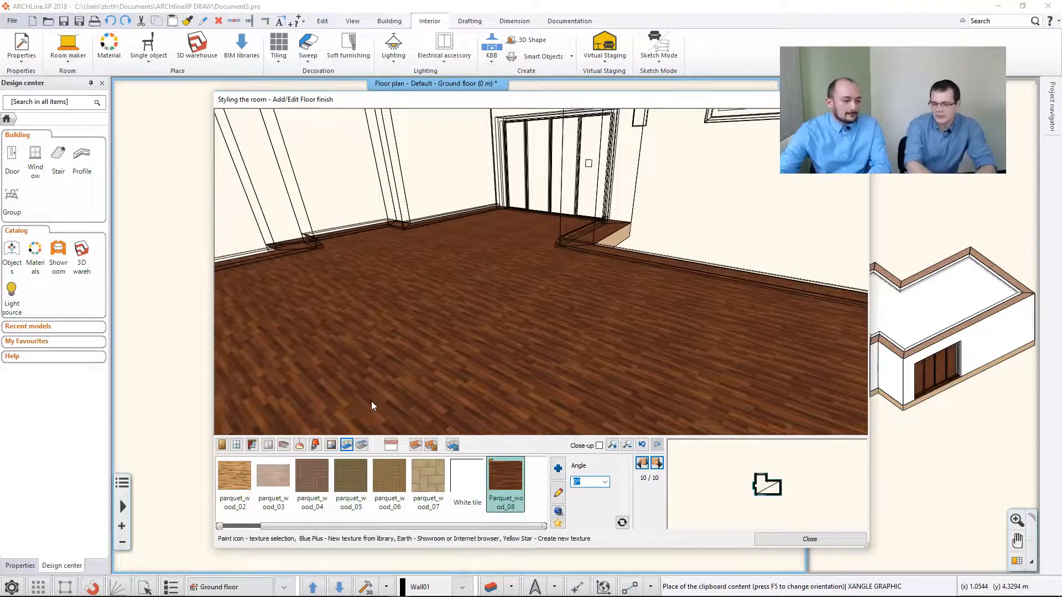
left_click(286, 485)
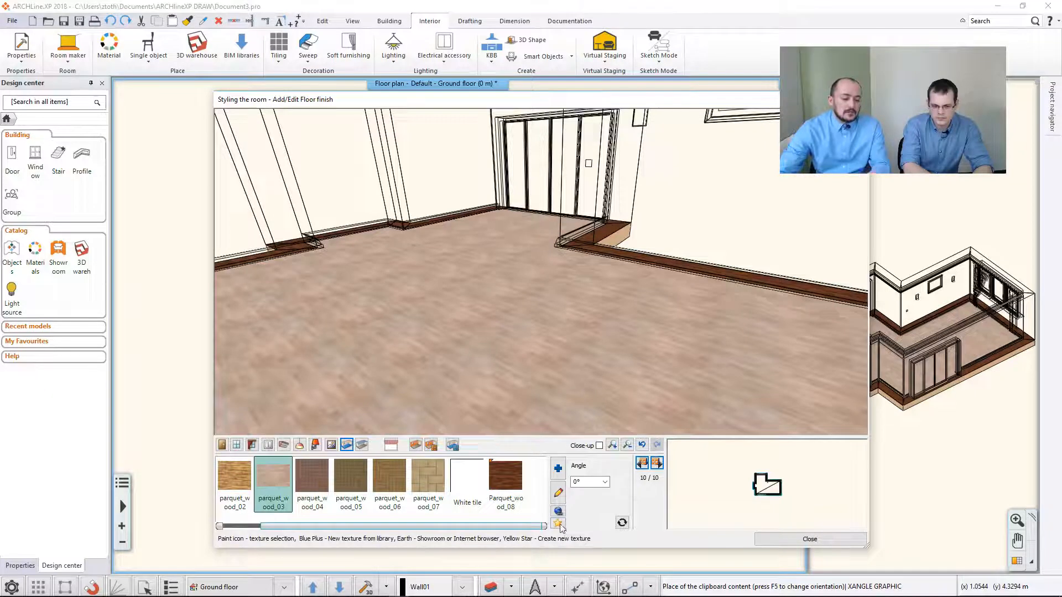
Search the material library for "white", inspect the Bright_white materials, and leave without choosing one.
left_click(558, 468)
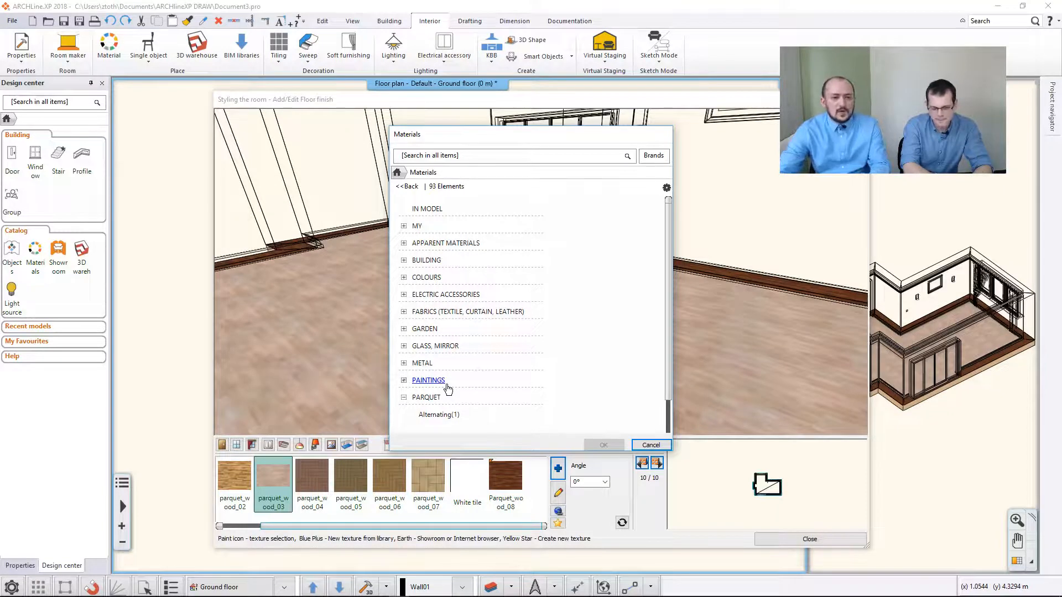
left_click(479, 159)
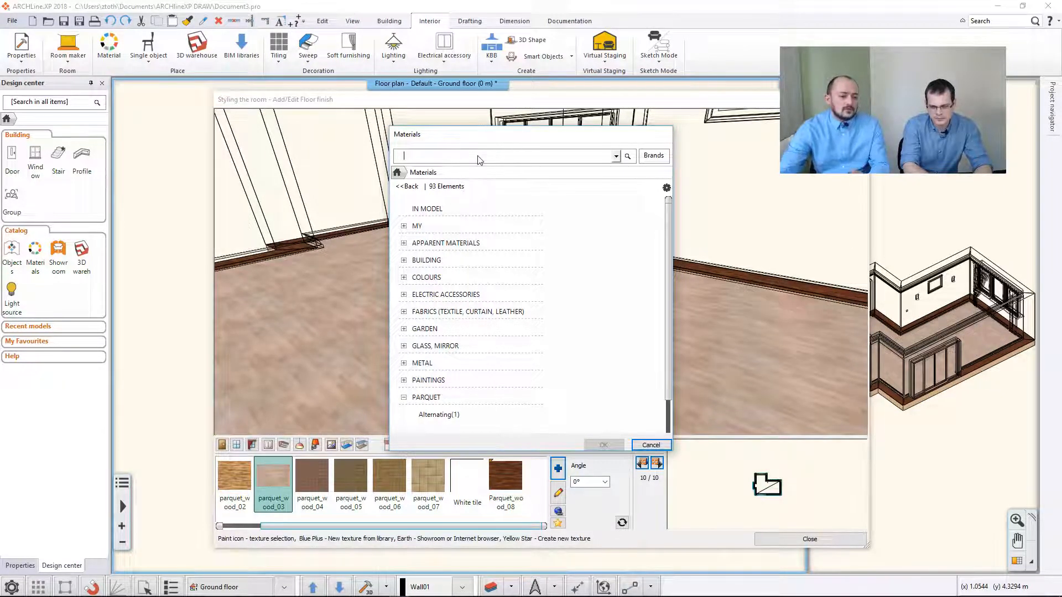
type("white")
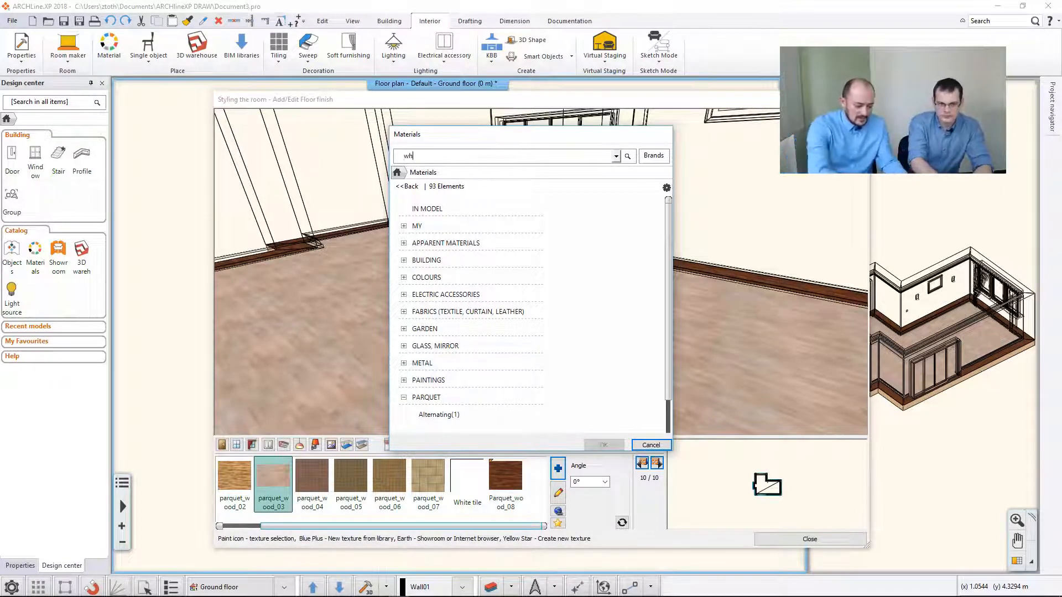
key("Return")
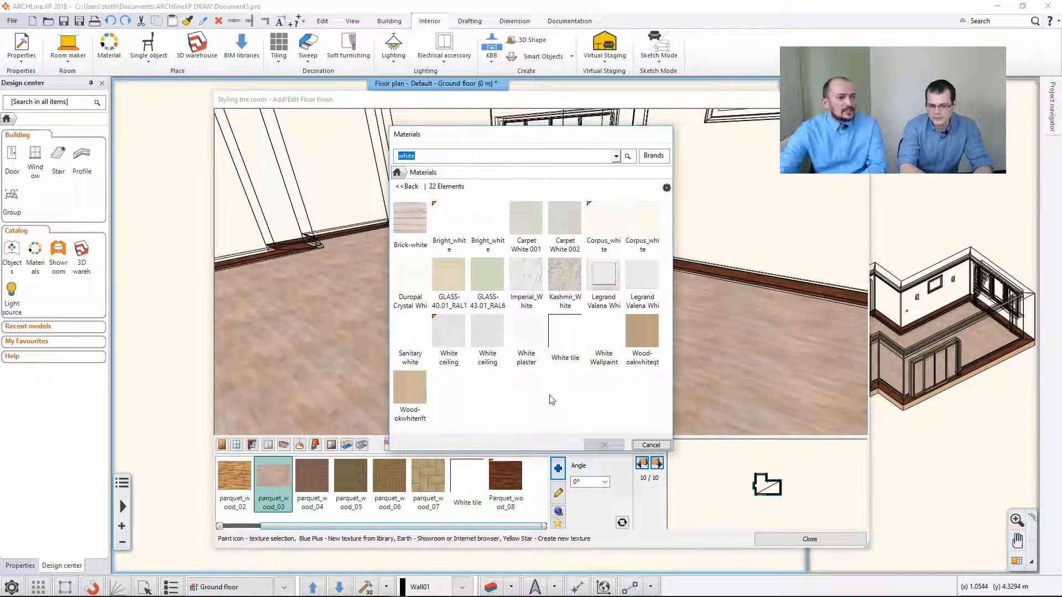
mouse_move(498, 231)
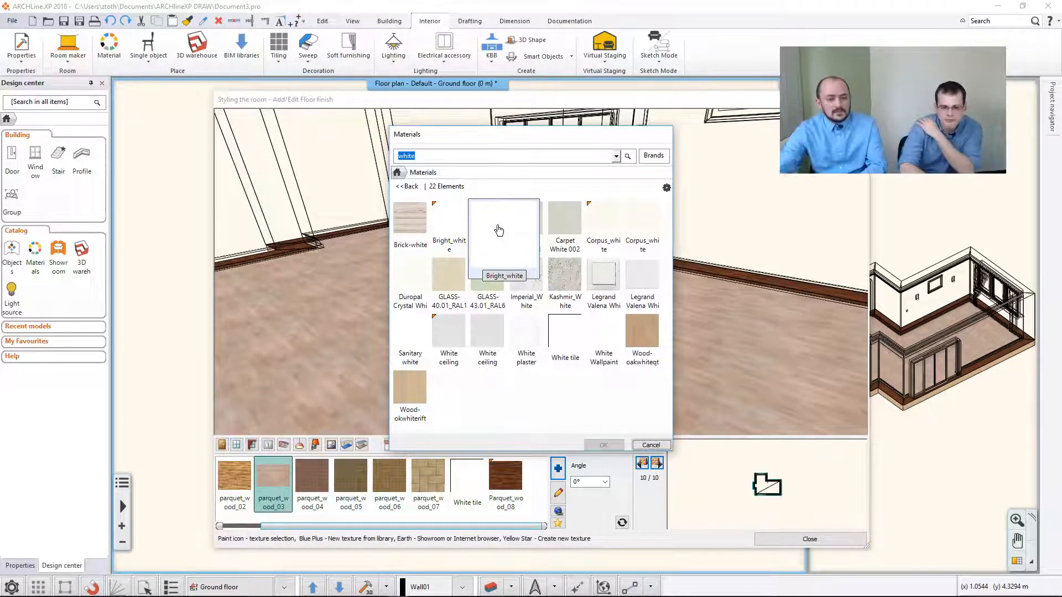
mouse_move(445, 225)
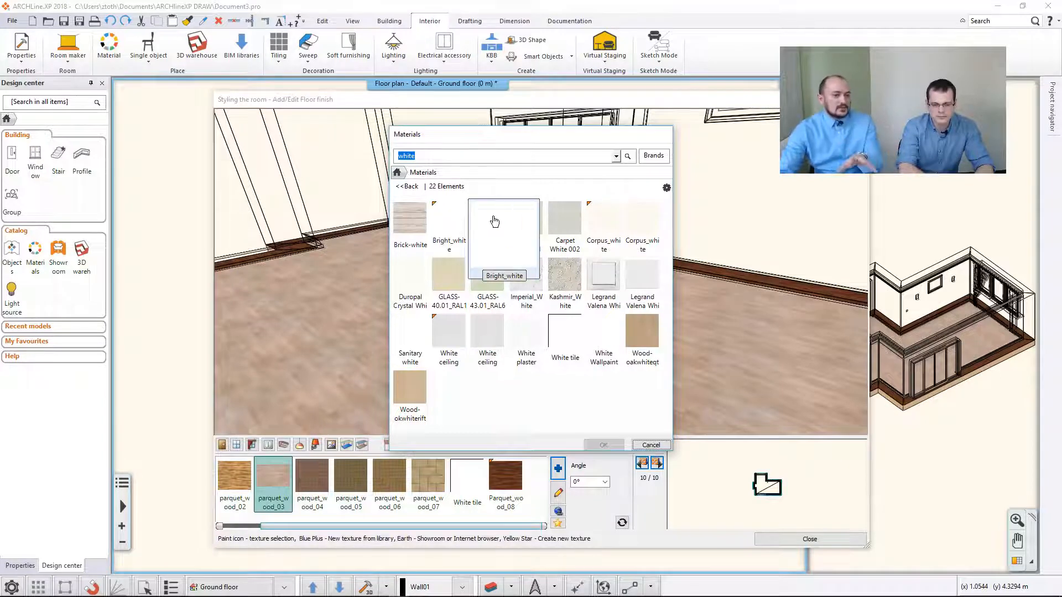
left_click(647, 445)
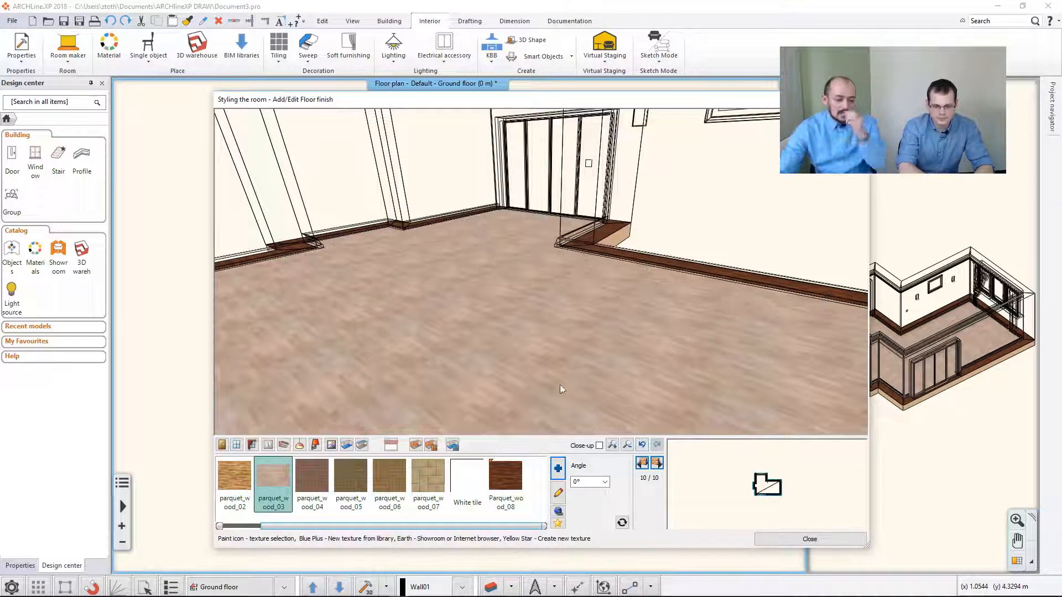
Apply the Parquet_wood_08 finish to the floor.
left_click(500, 473)
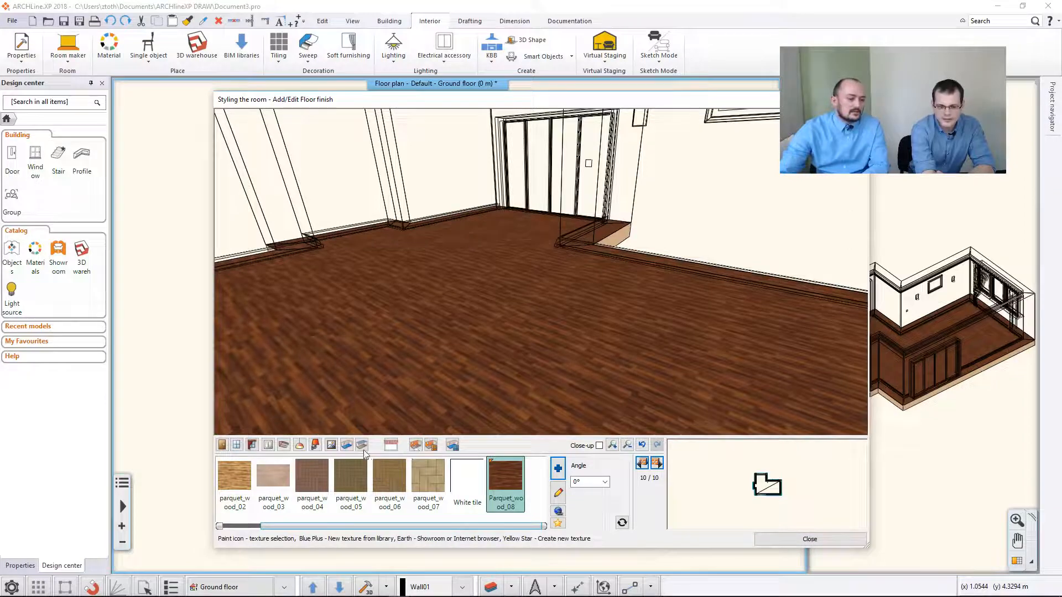
Try Wallpaper_001, Wallpaper_003, Default material and PANTONE S 55-4 as finishes on the wall with the picture.
left_click(416, 446)
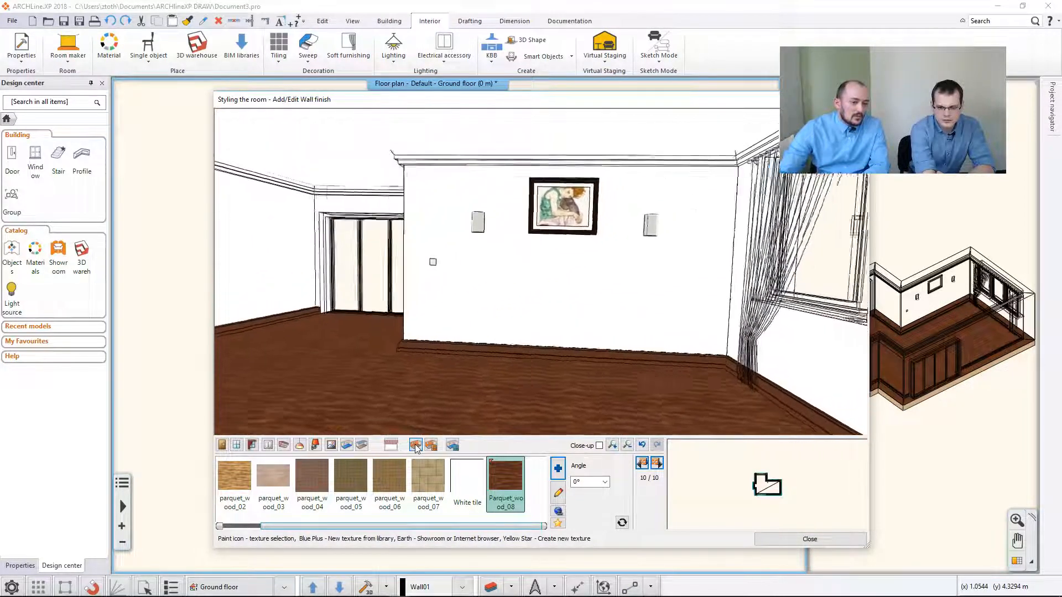
left_click(352, 480)
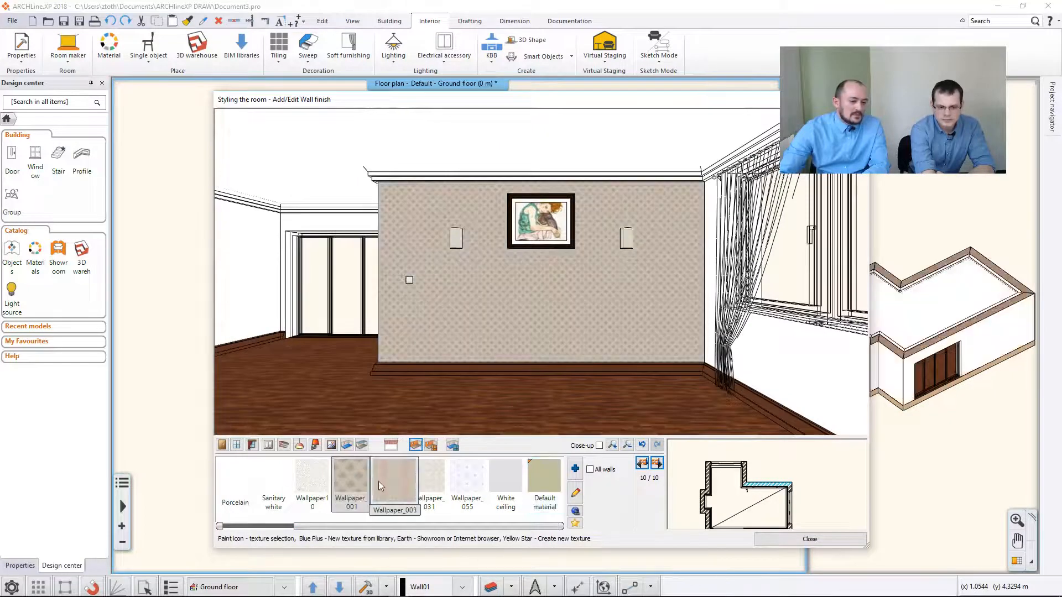
left_click(387, 479)
left_click(539, 483)
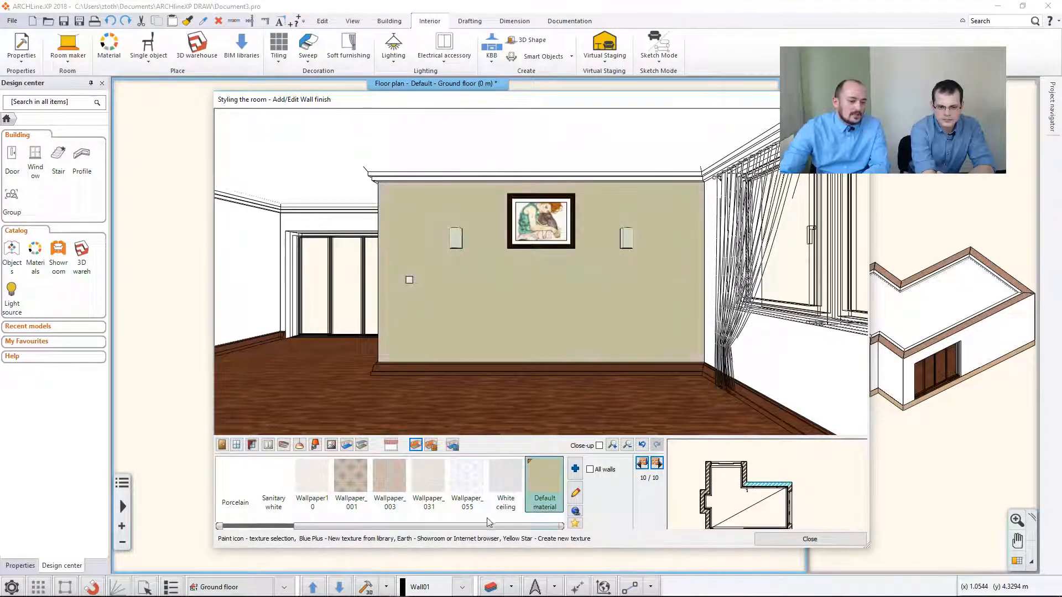
left_click_drag(483, 526, 408, 529)
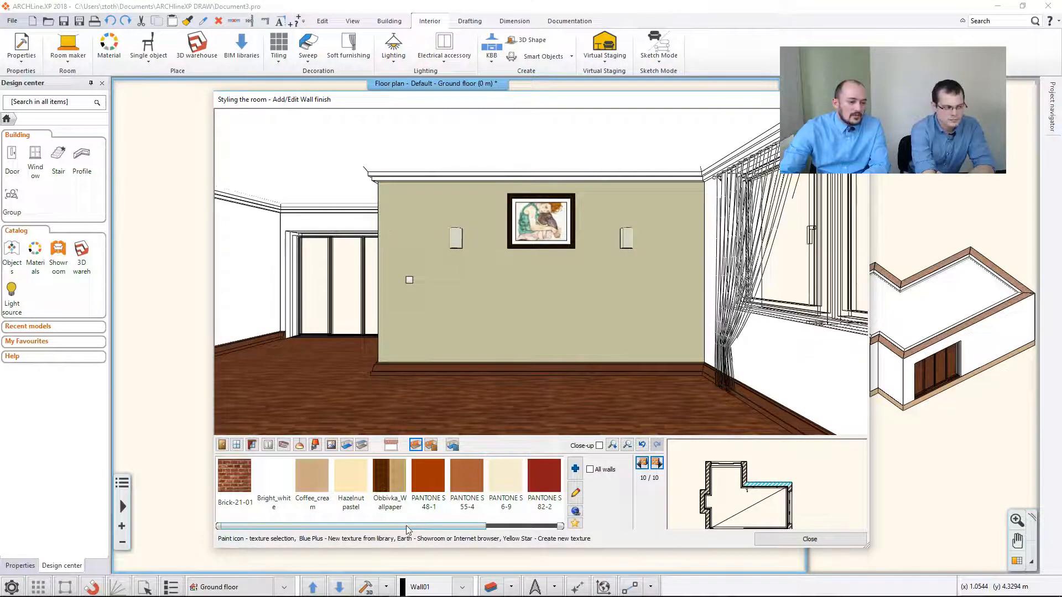
left_click(470, 489)
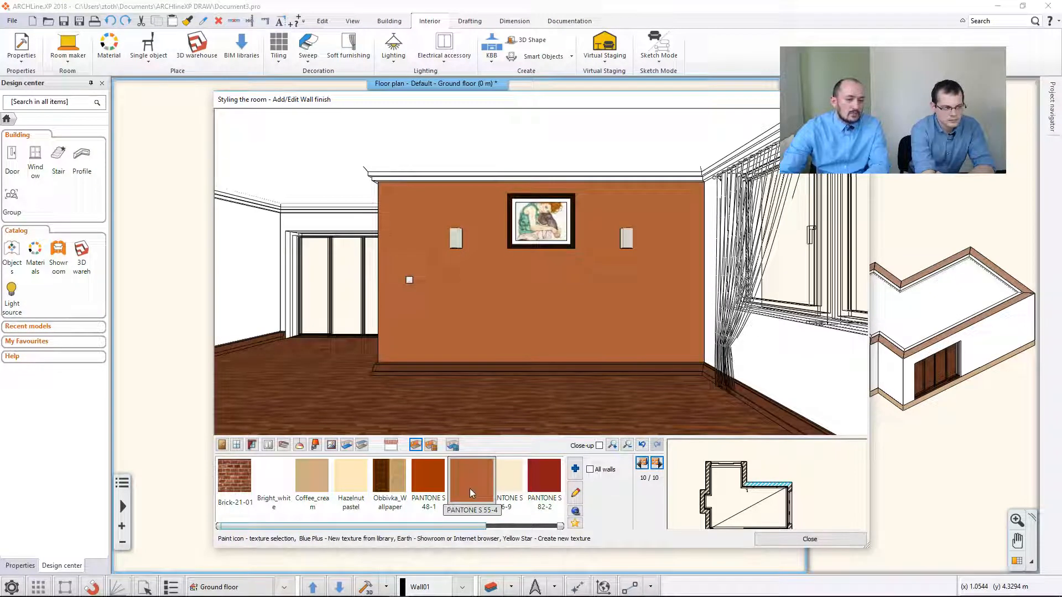
Try PANTONE S 48-1 on all walls, settle on Coffee_cream for all of them, and finish styling the room.
left_click(605, 474)
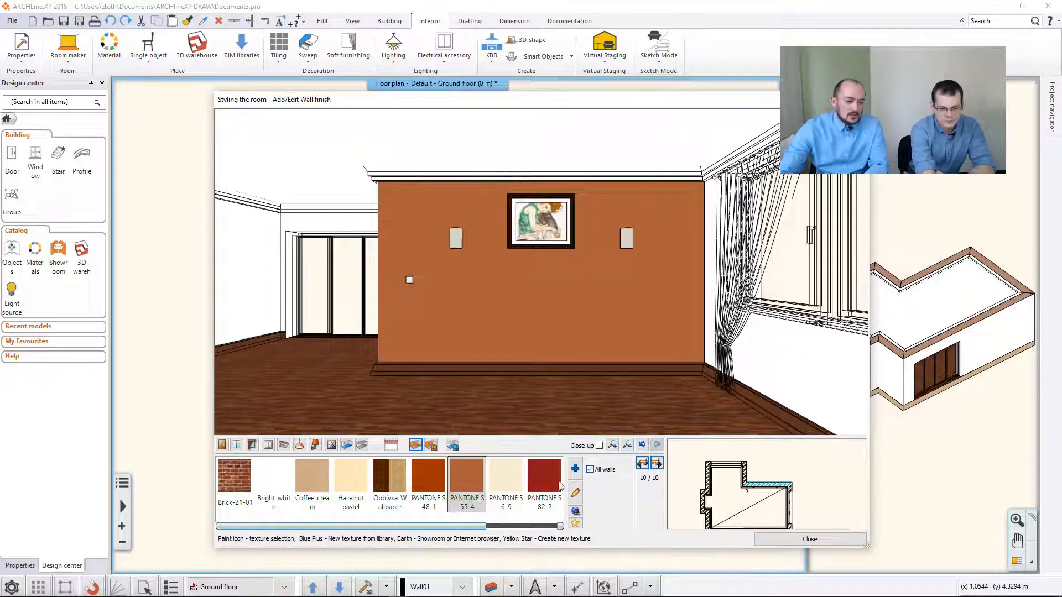
left_click(429, 477)
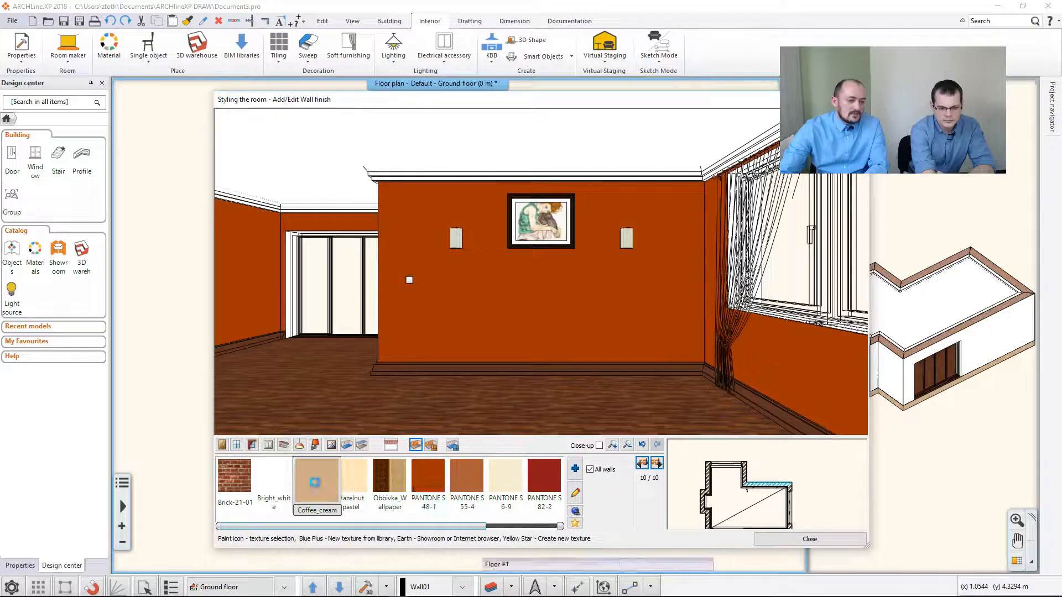
left_click(314, 483)
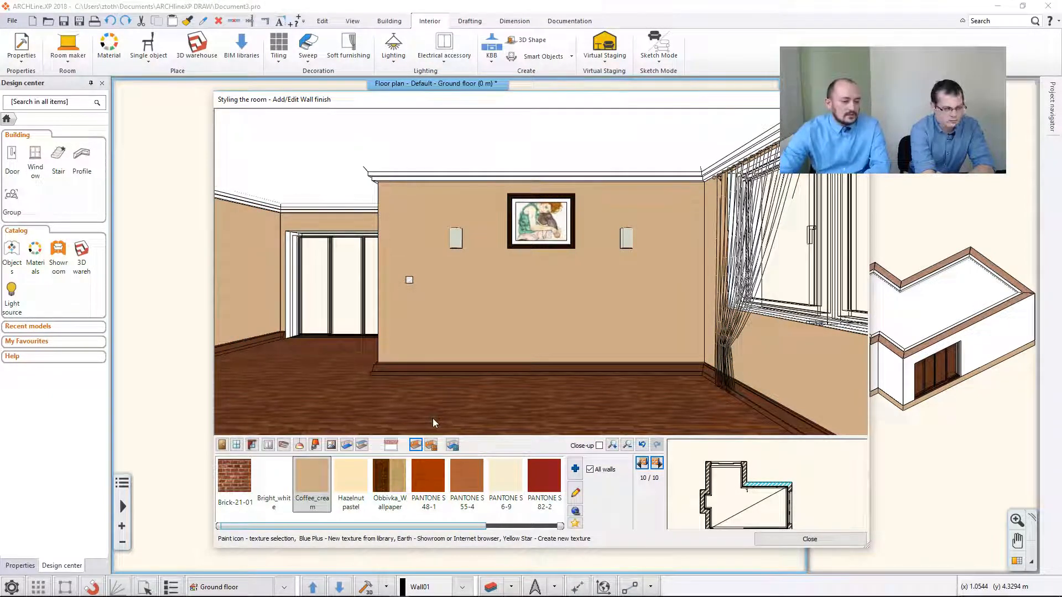
left_click(590, 470)
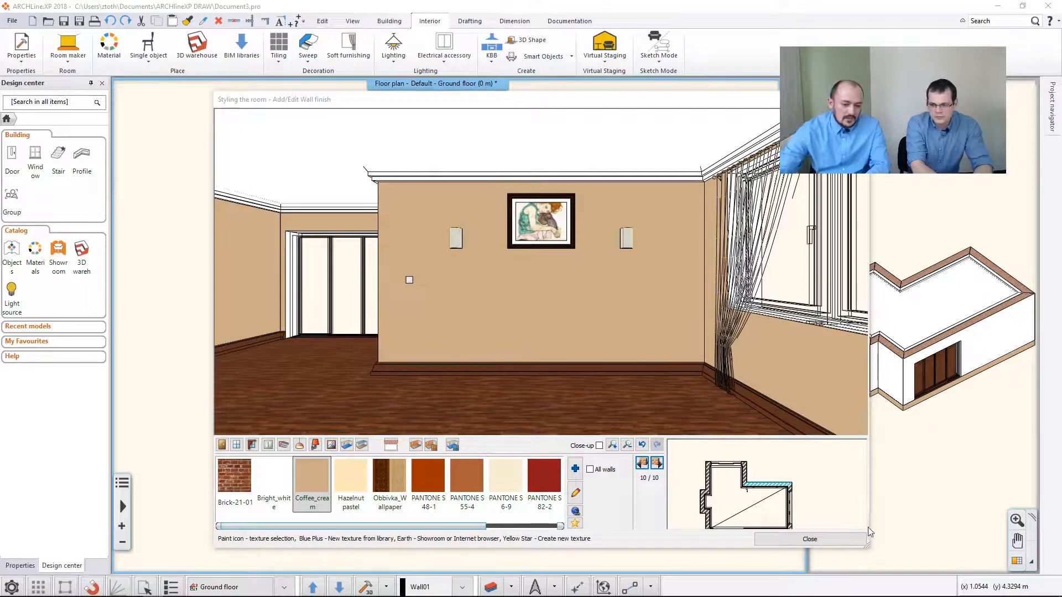
left_click(810, 539)
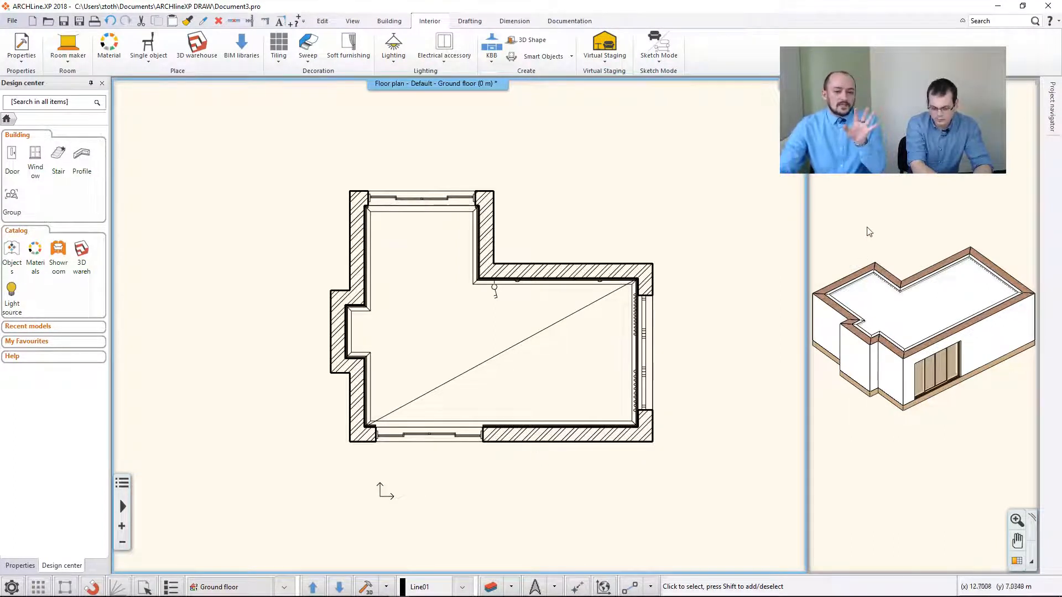
Swap the views so the 3D model fills the main area in place of the floor plan.
left_click(898, 212)
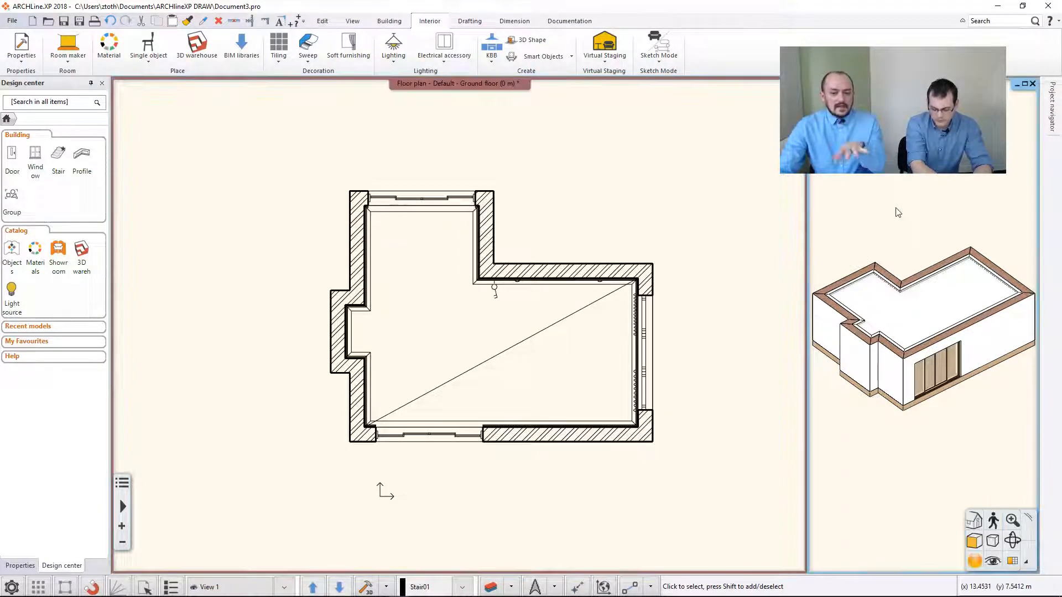
left_click(1012, 561)
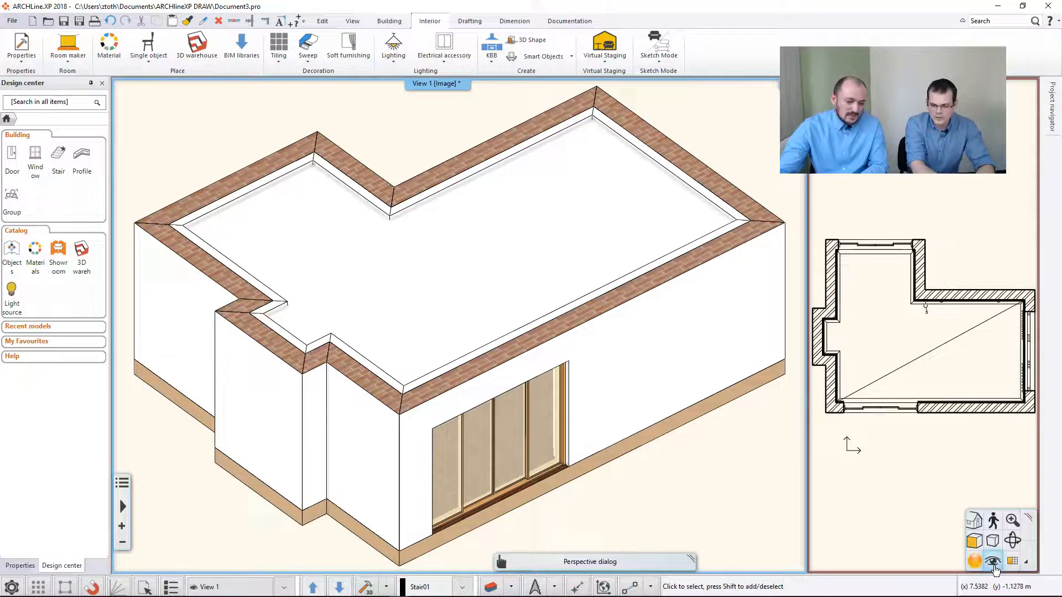
Place the perspective camera inside the room, aimed at the curtained window, and save this view.
left_click(993, 568)
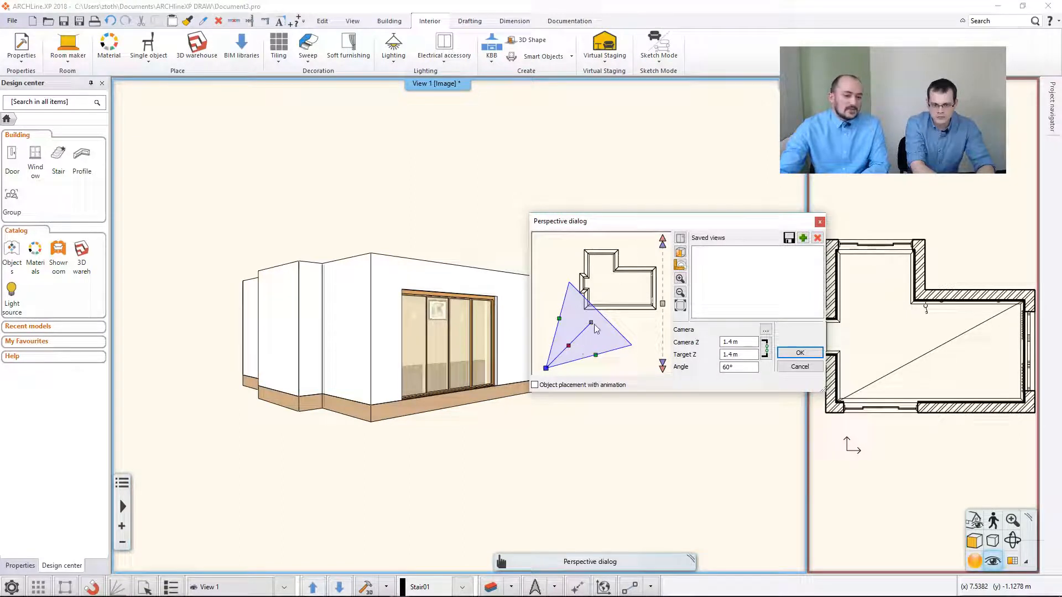
left_click_drag(591, 323, 653, 291)
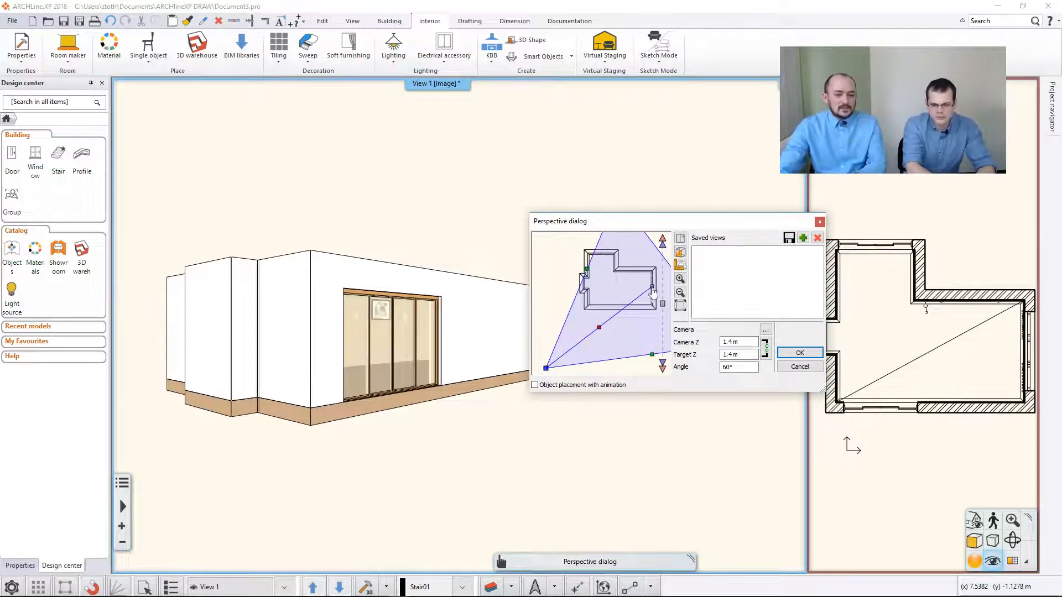
left_click_drag(546, 369, 596, 300)
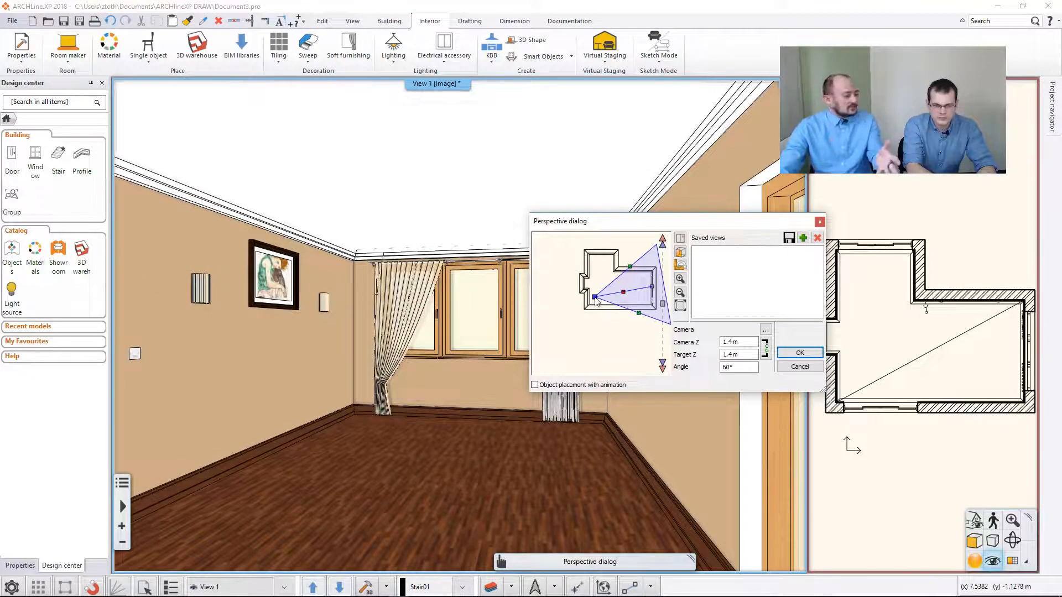
left_click(803, 238)
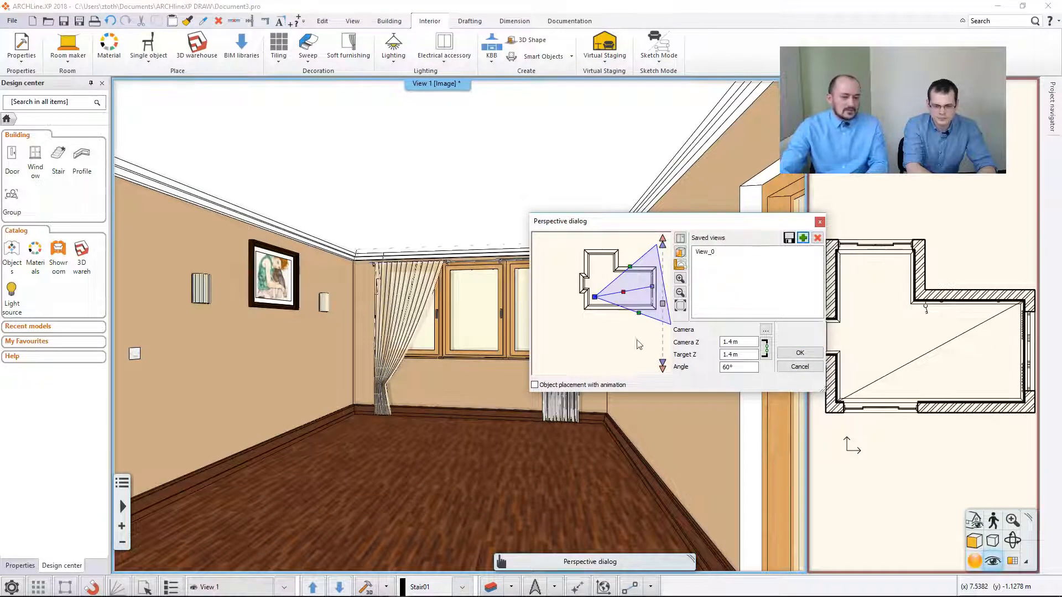
Reposition the camera and its target to look towards the glazed doors in the narrower room part, and save a second view.
left_click_drag(653, 293, 619, 306)
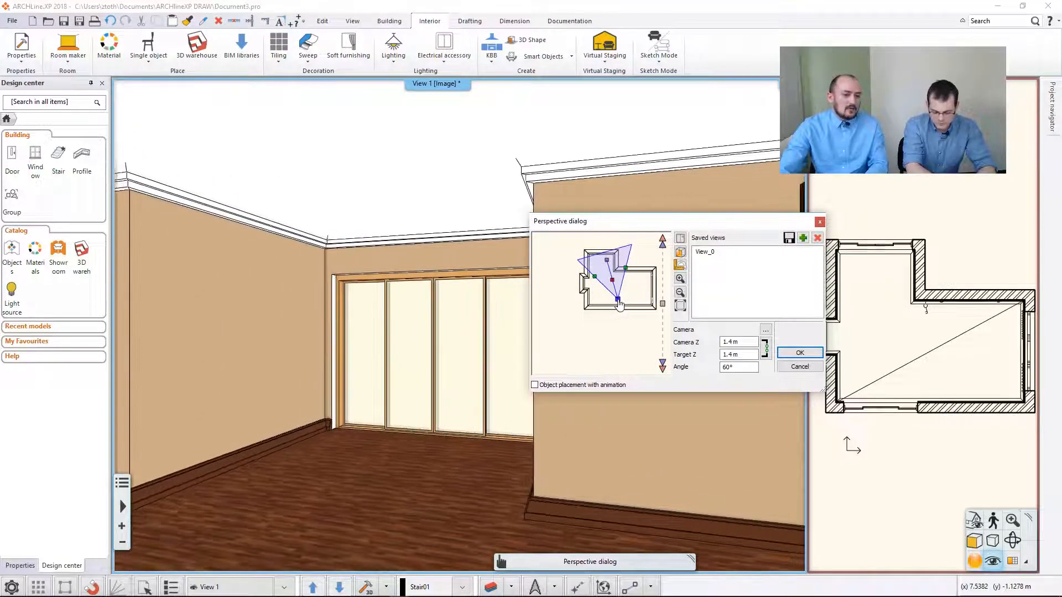
left_click(802, 238)
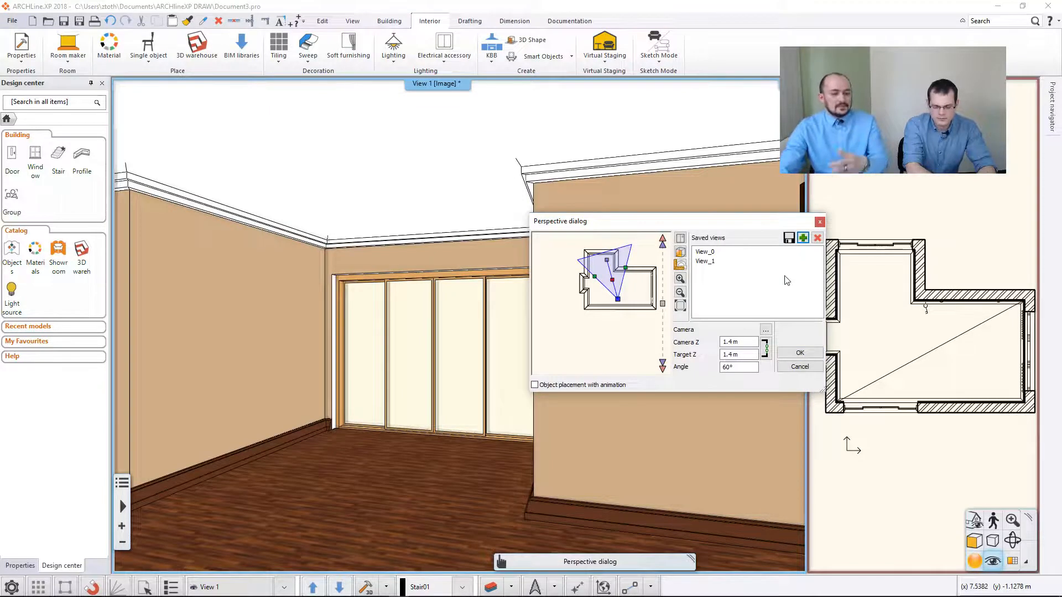
Preview both saved views, check the camera coordinates of View_1, and apply View_1 to the 3D window.
left_click(713, 253)
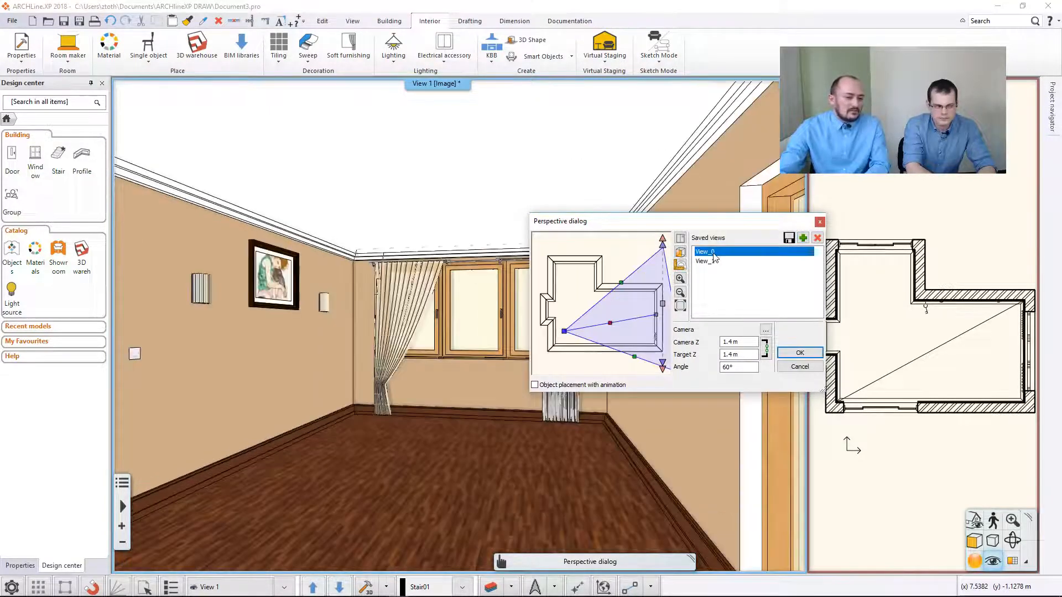
left_click(713, 262)
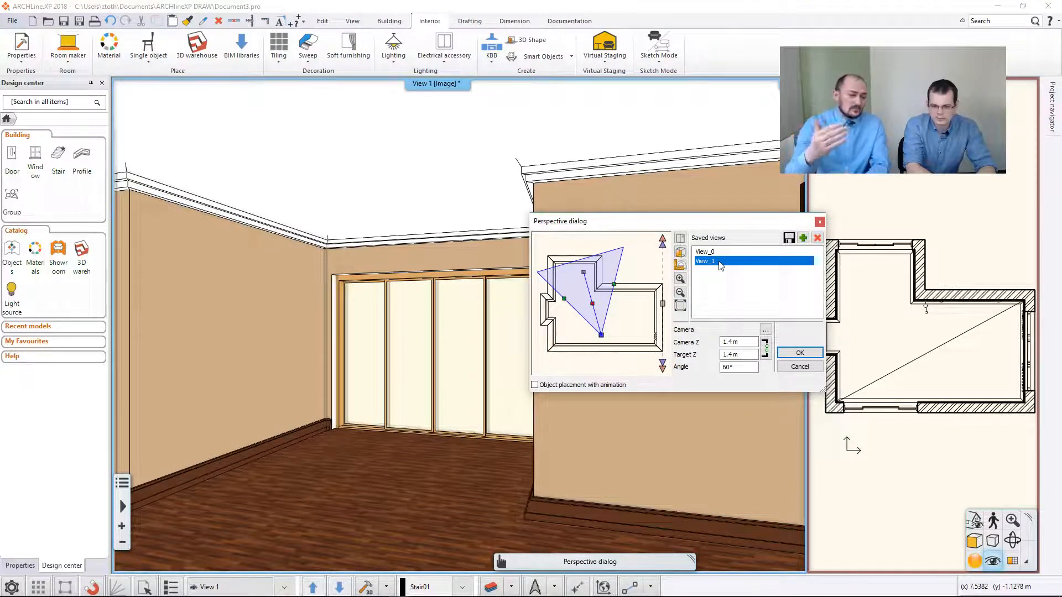
double_click(720, 266)
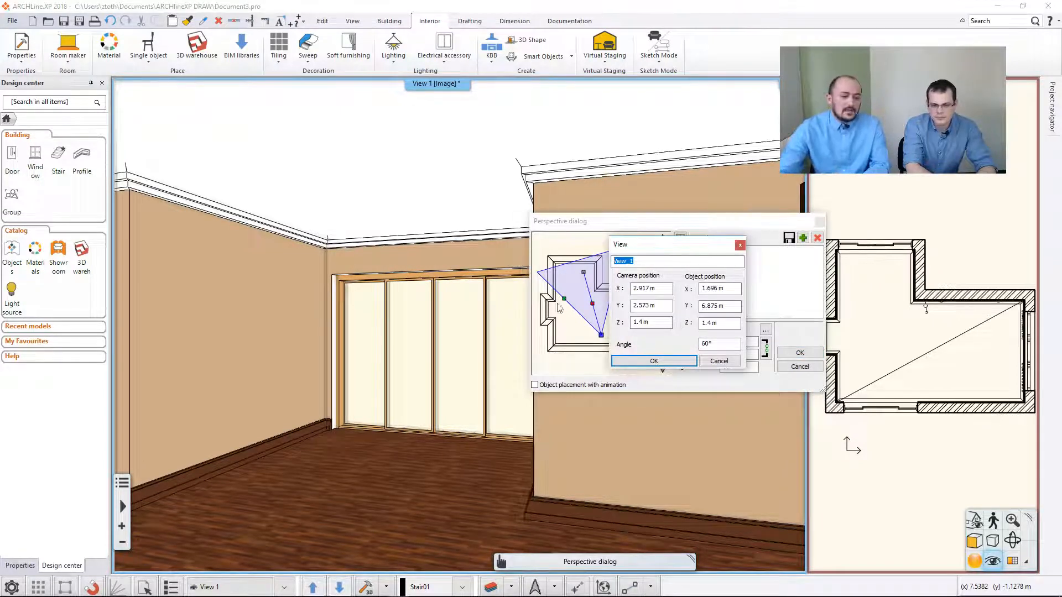
left_click(618, 363)
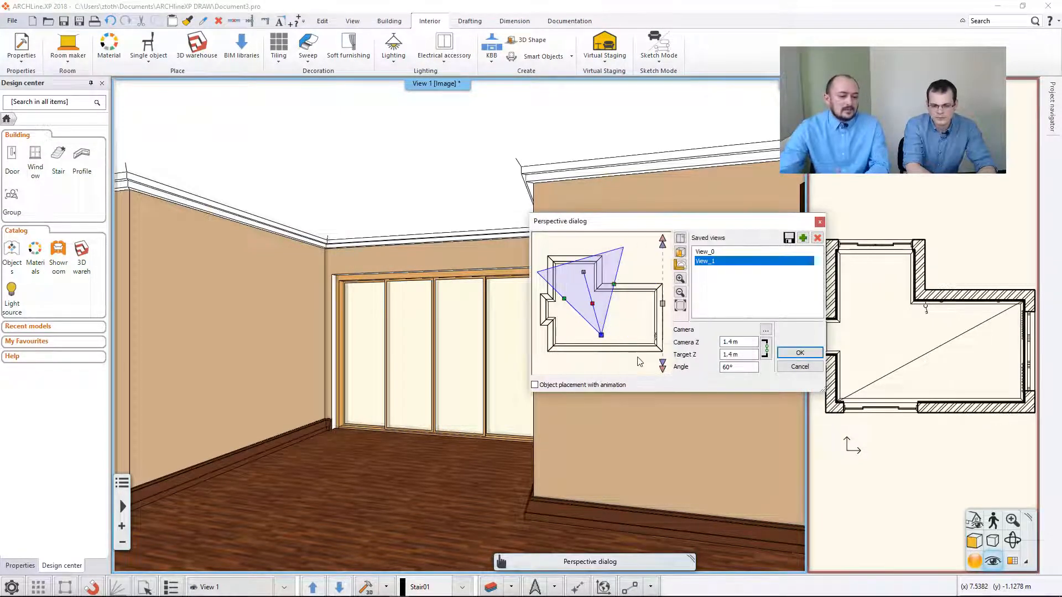
left_click(800, 353)
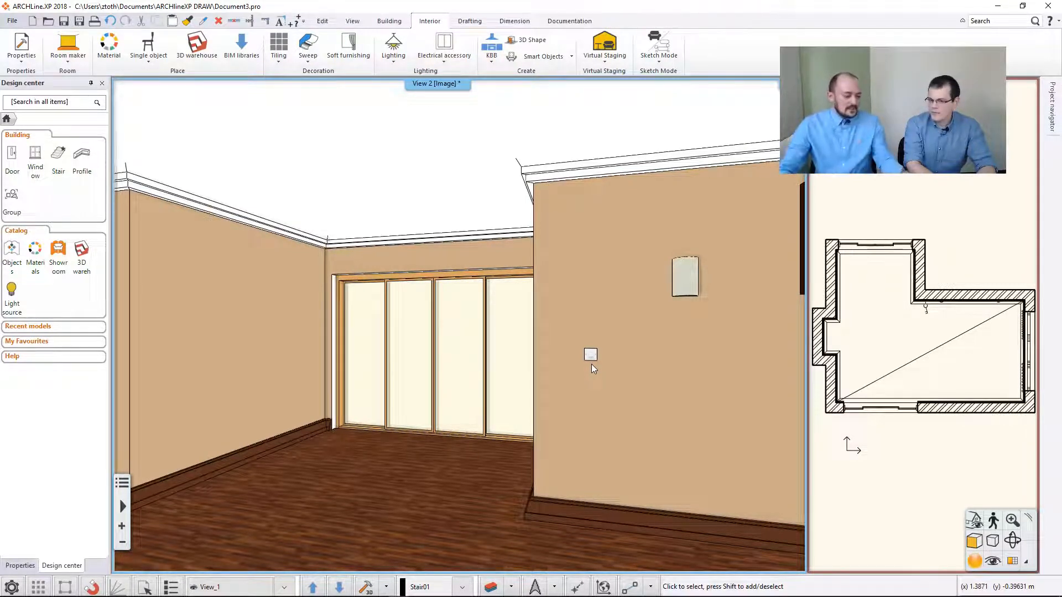
Orbit the model out to an exterior view, and return inside by restoring the saved perspective View_0.
middle_click_drag(601, 382, 431, 429)
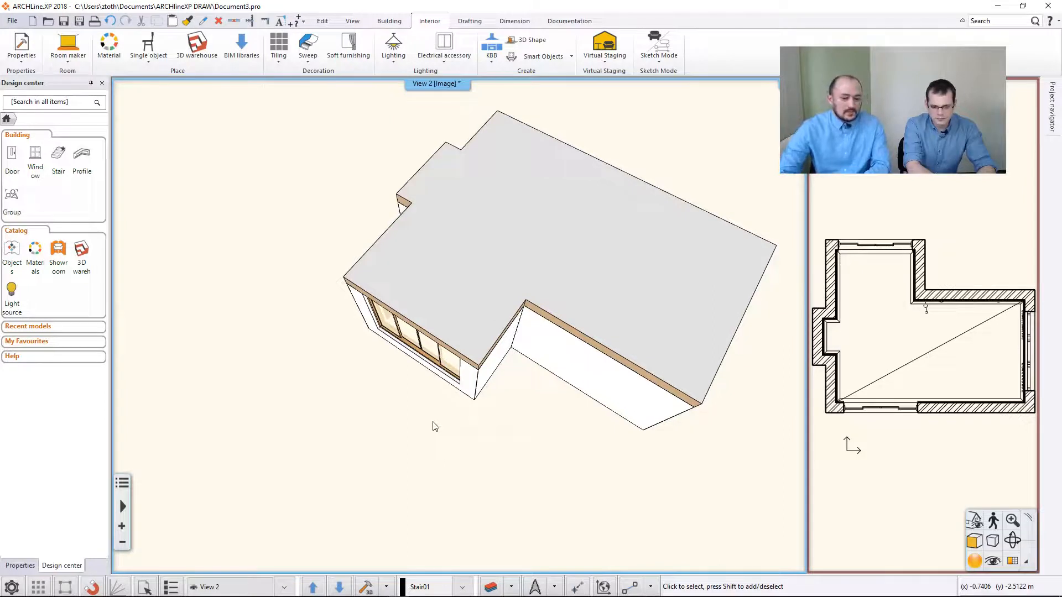
left_click(994, 563)
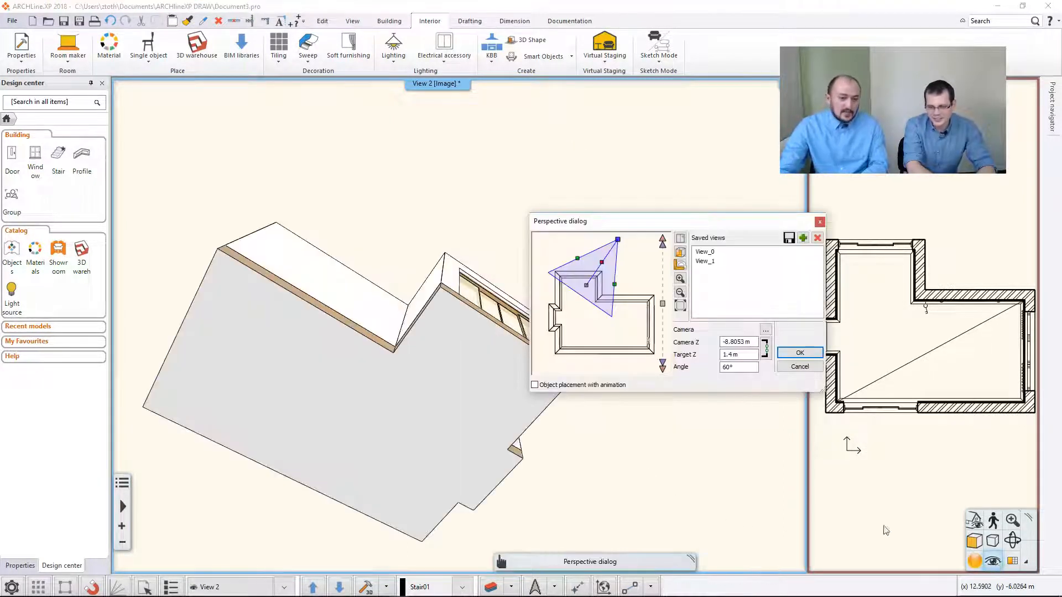
left_click(721, 252)
left_click(795, 351)
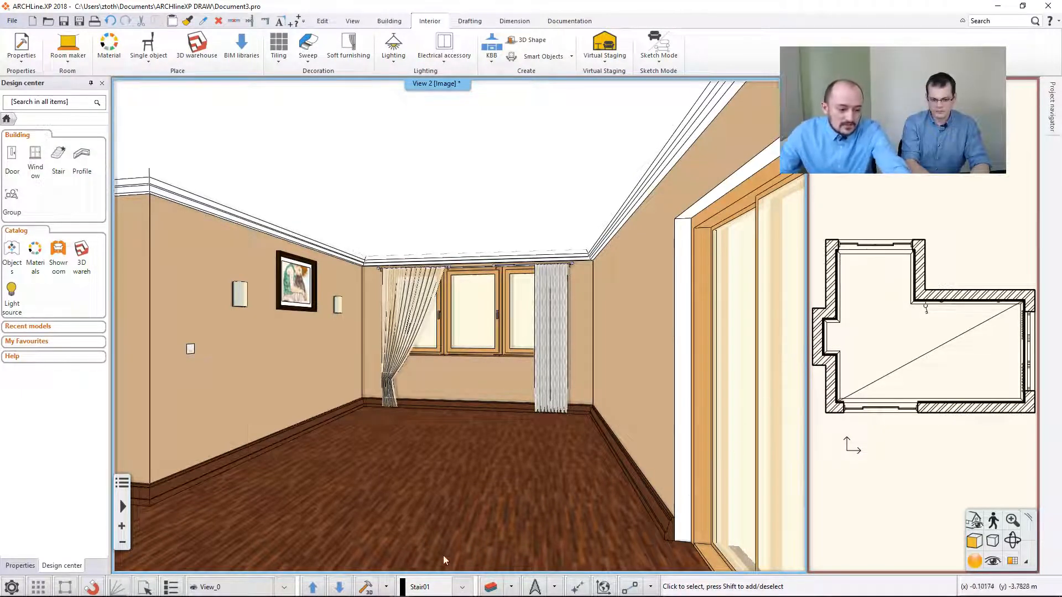
Step through the saved perspective views to compare the two room angles, ending on View_0.
left_click(343, 589)
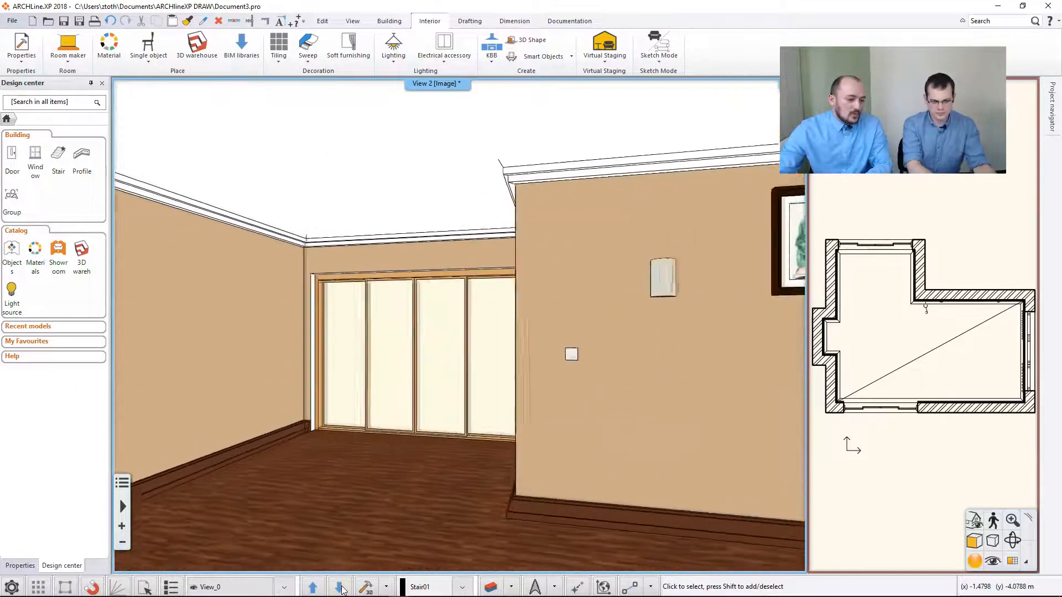
left_click(339, 588)
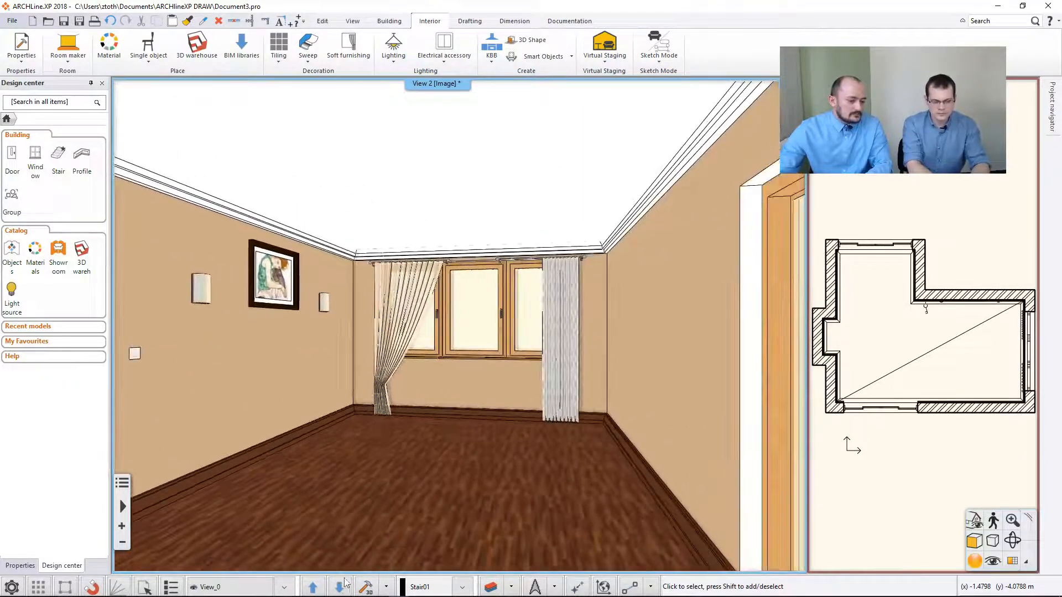
left_click(339, 589)
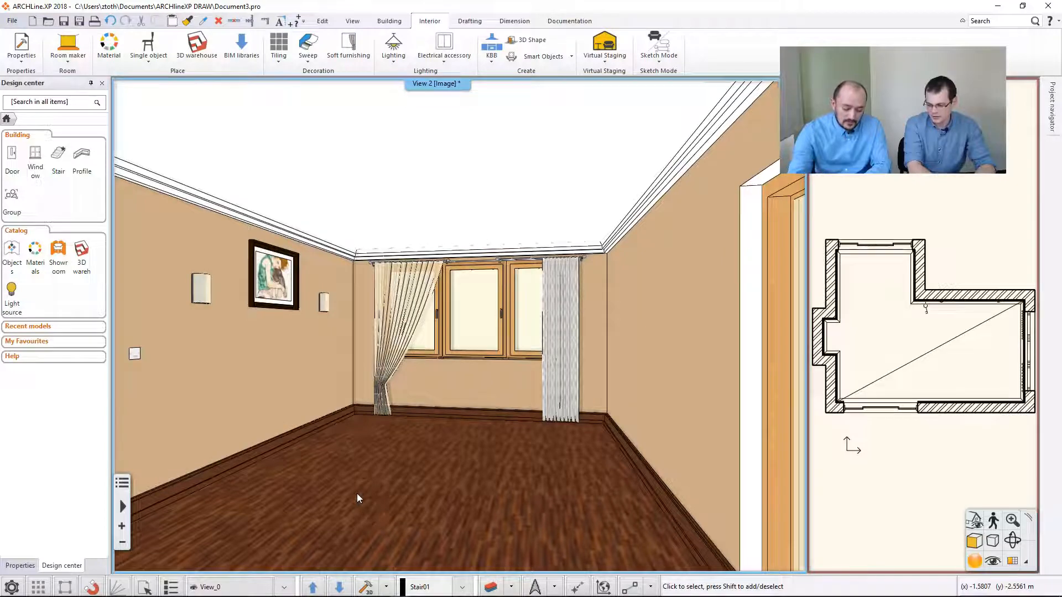
key("Left")
key("Left")
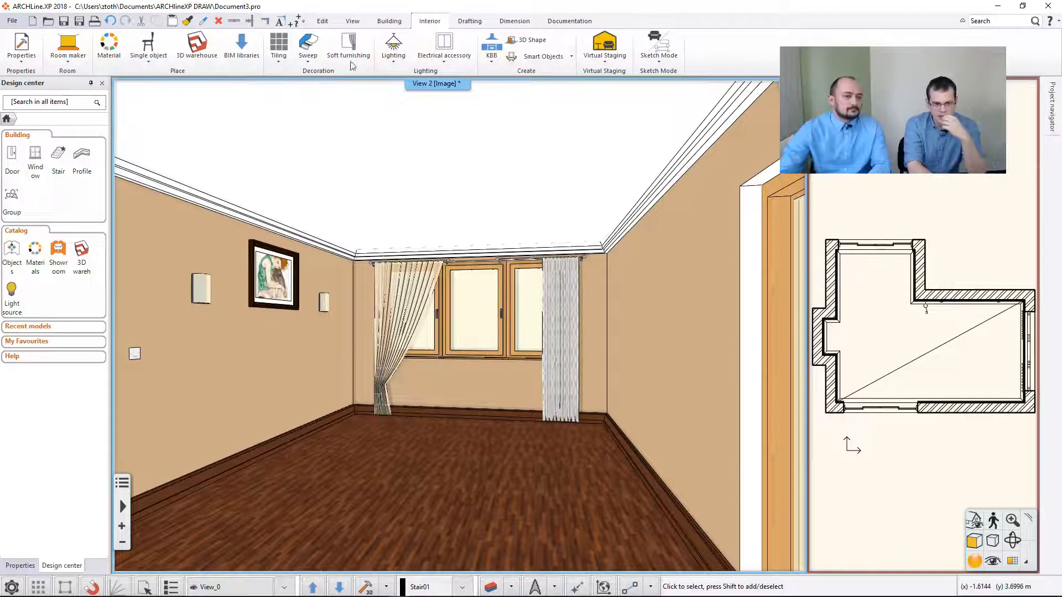
Check the project location in the project properties and accept the existing values.
left_click(348, 25)
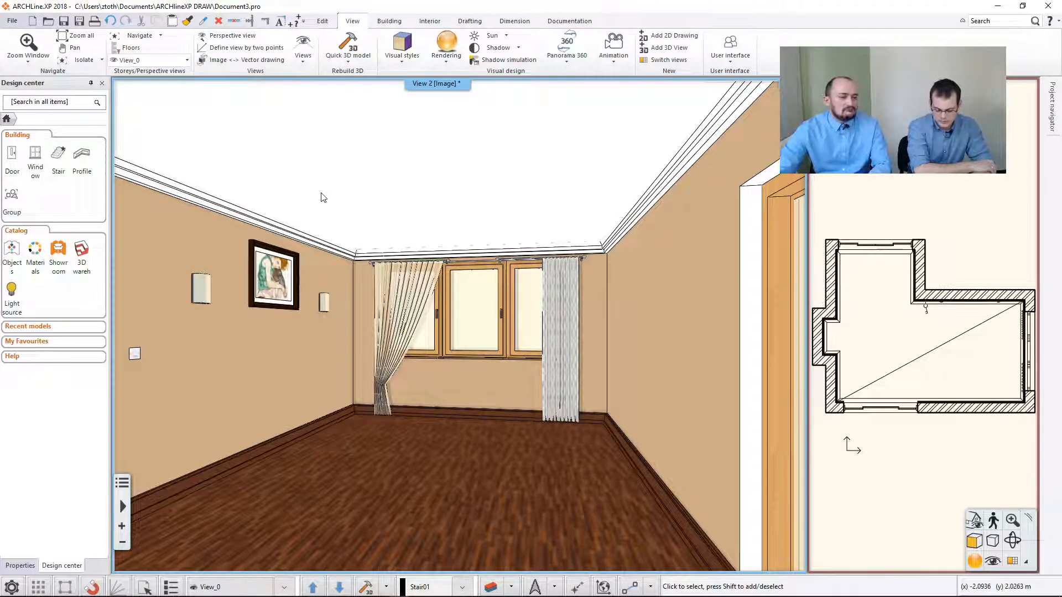
left_click(12, 21)
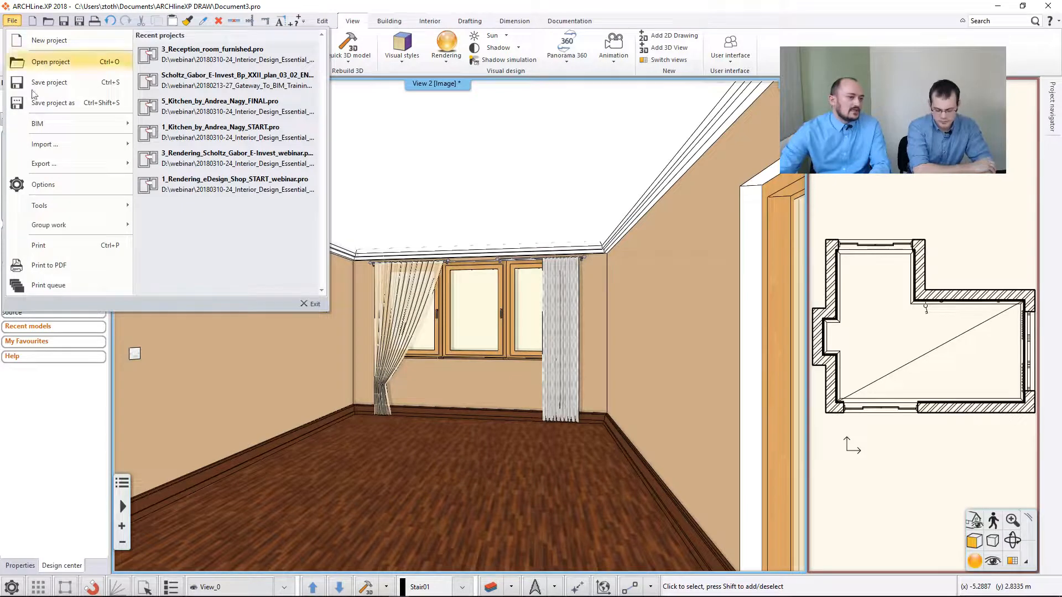
mouse_move(55, 124)
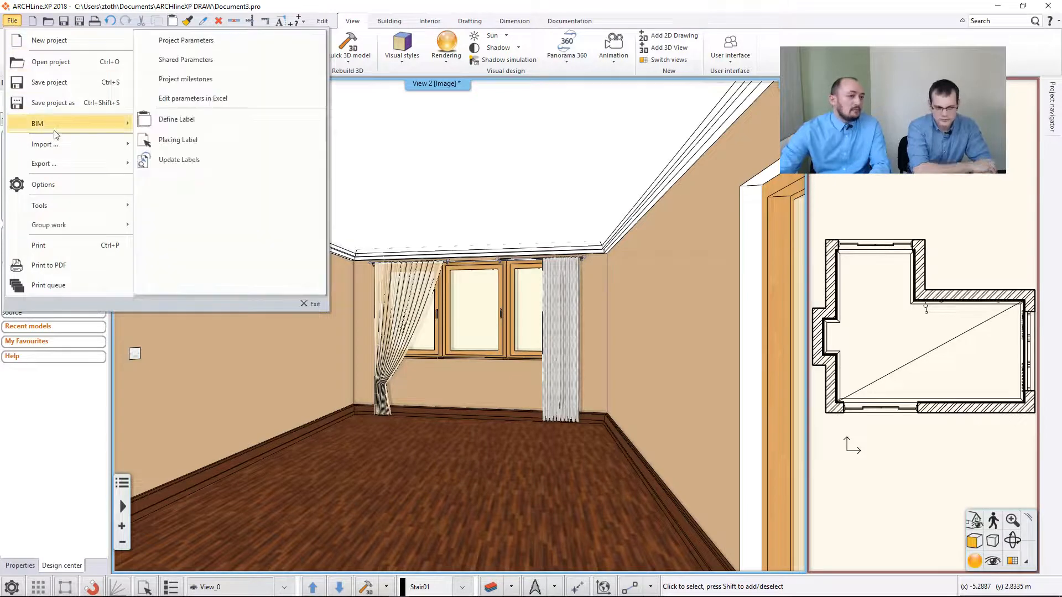
left_click(204, 41)
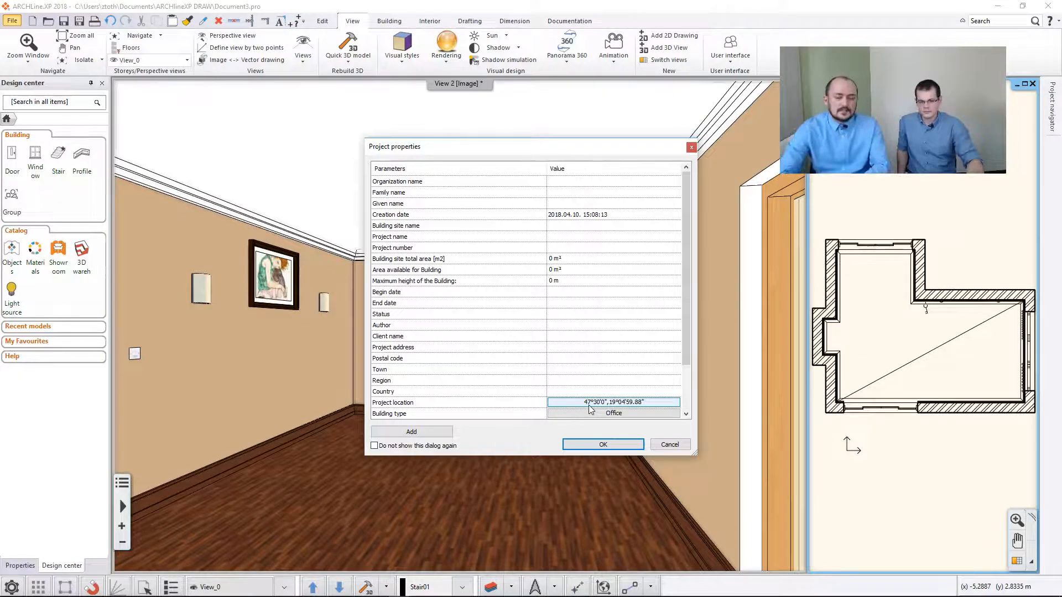
left_click(604, 444)
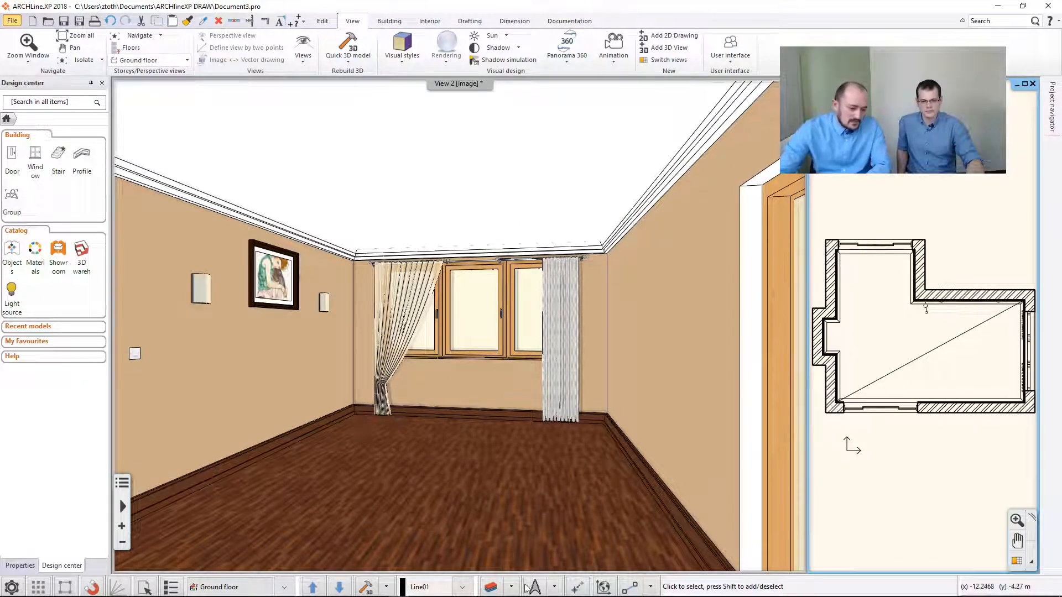
Simulate the room's sunlight on 24 December at 09:40, and settle on 12 June at 08:30.
mouse_move(540, 587)
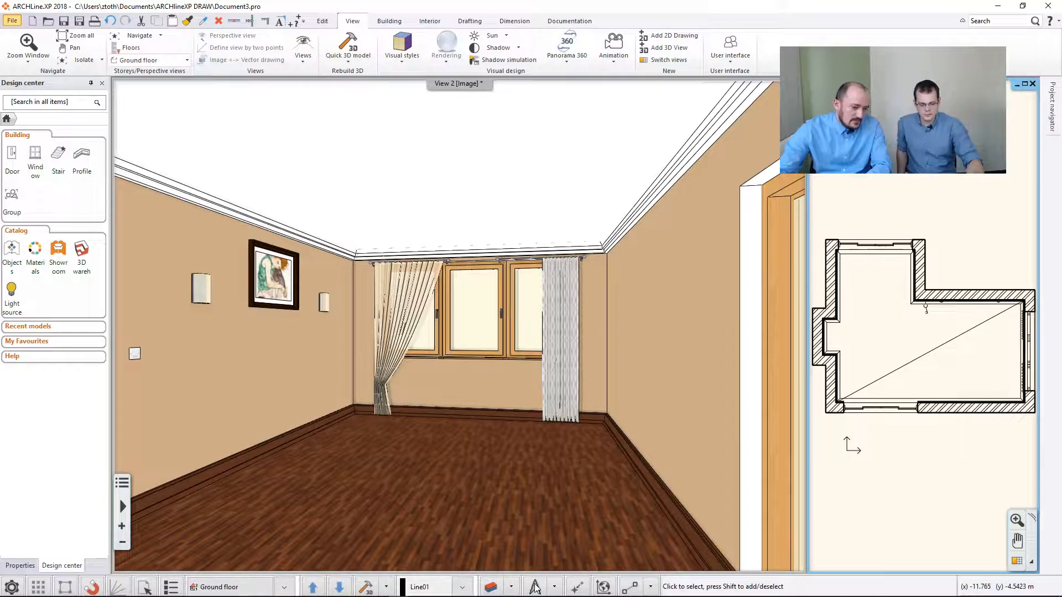
left_click(488, 60)
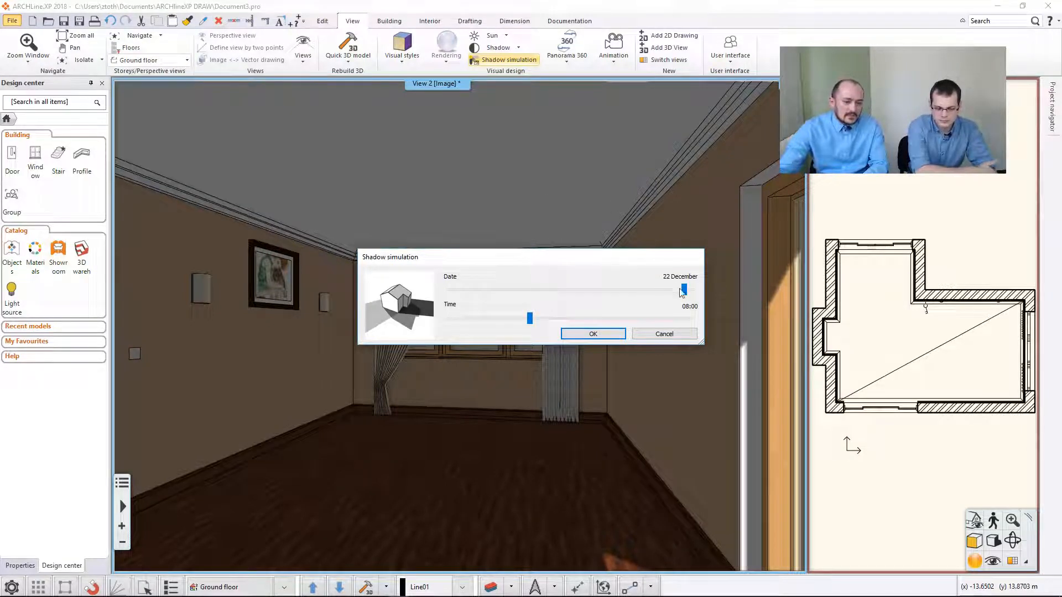
mouse_move(684, 289)
left_mouse_down()
mouse_move(499, 290)
mouse_move(688, 293)
left_mouse_up()
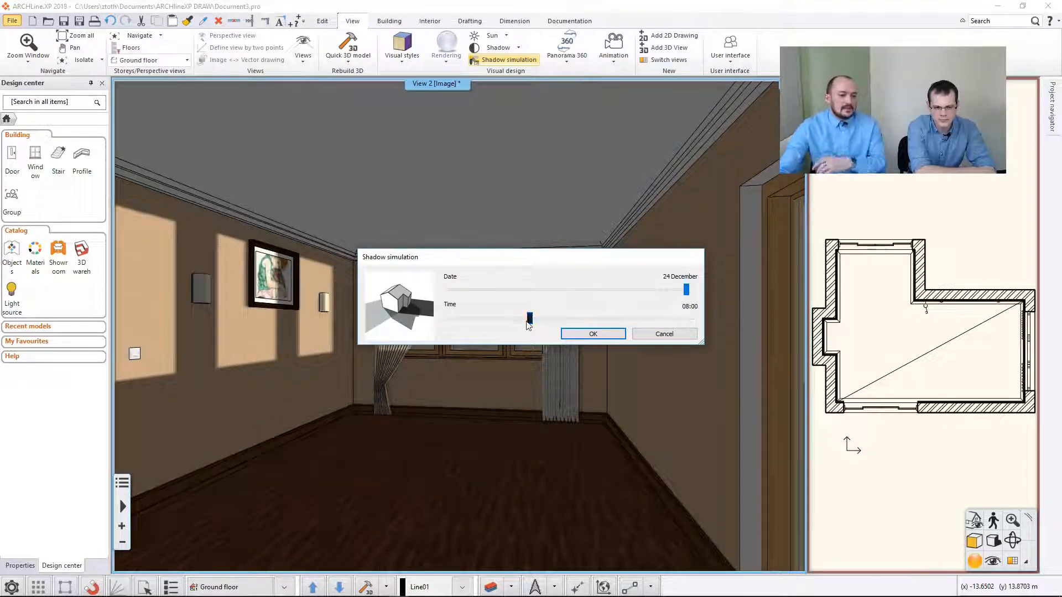
mouse_move(529, 317)
left_mouse_down()
mouse_move(518, 318)
mouse_move(562, 318)
mouse_move(546, 318)
left_mouse_up()
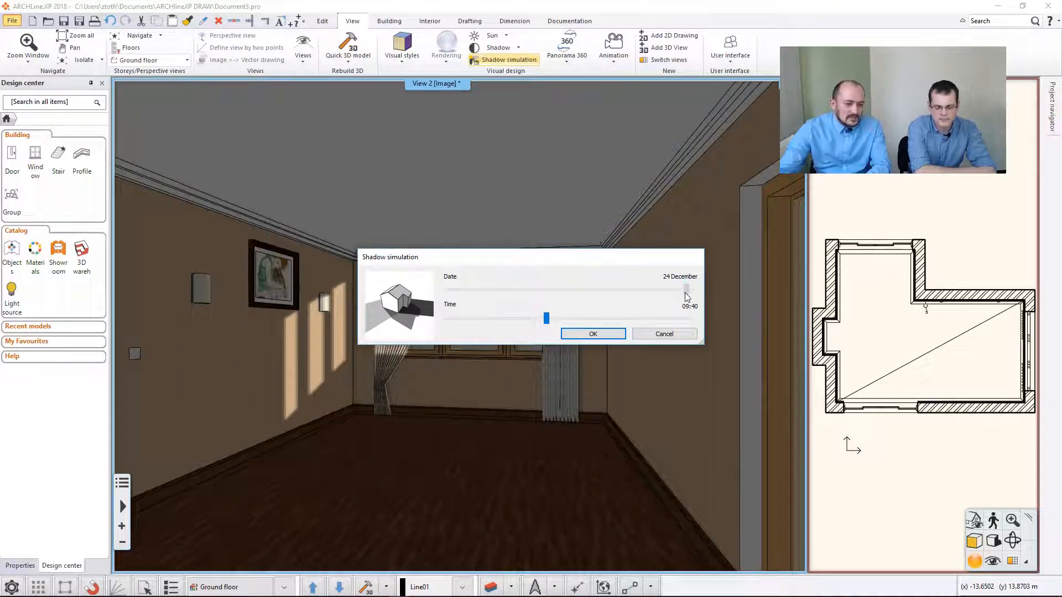
left_click_drag(686, 296, 534, 318)
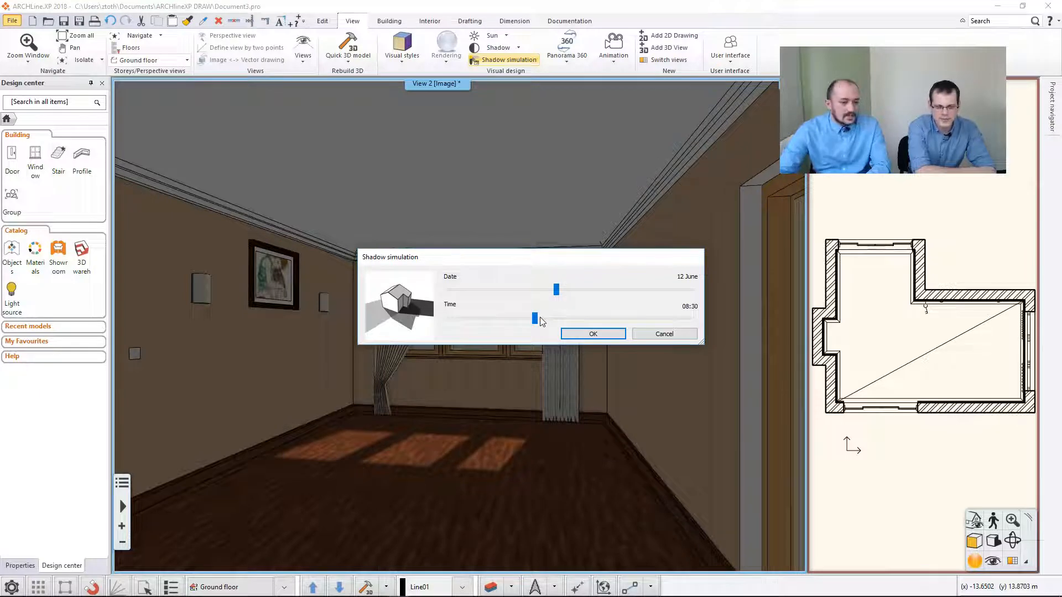
left_click(585, 334)
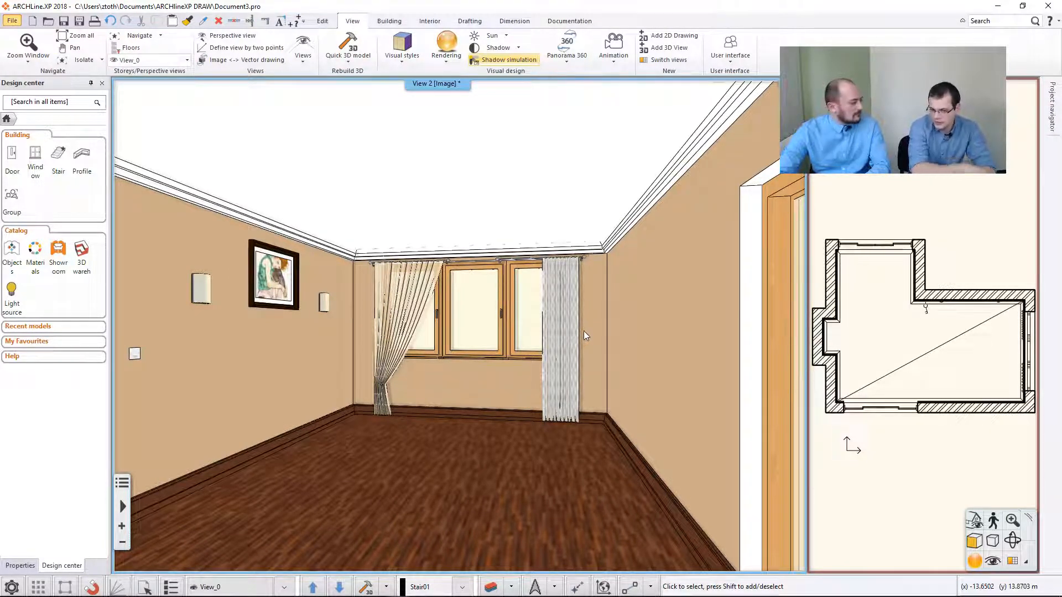
Switch on shadows in the 3D view to see the sunlight on the floor, and switch them off again.
left_click(974, 541)
left_click(945, 490)
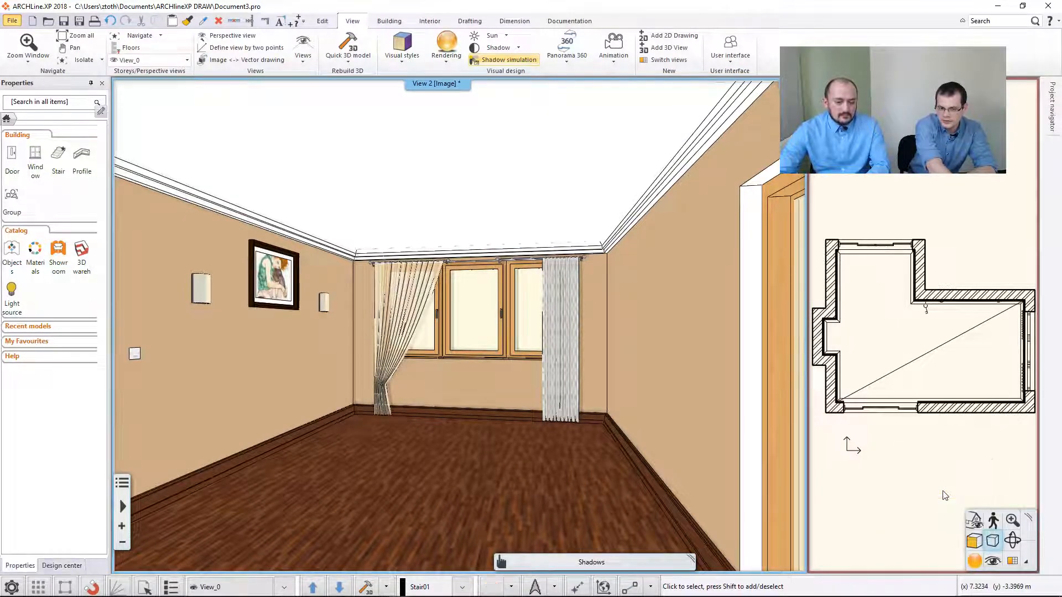
left_click(994, 541)
left_click(970, 490)
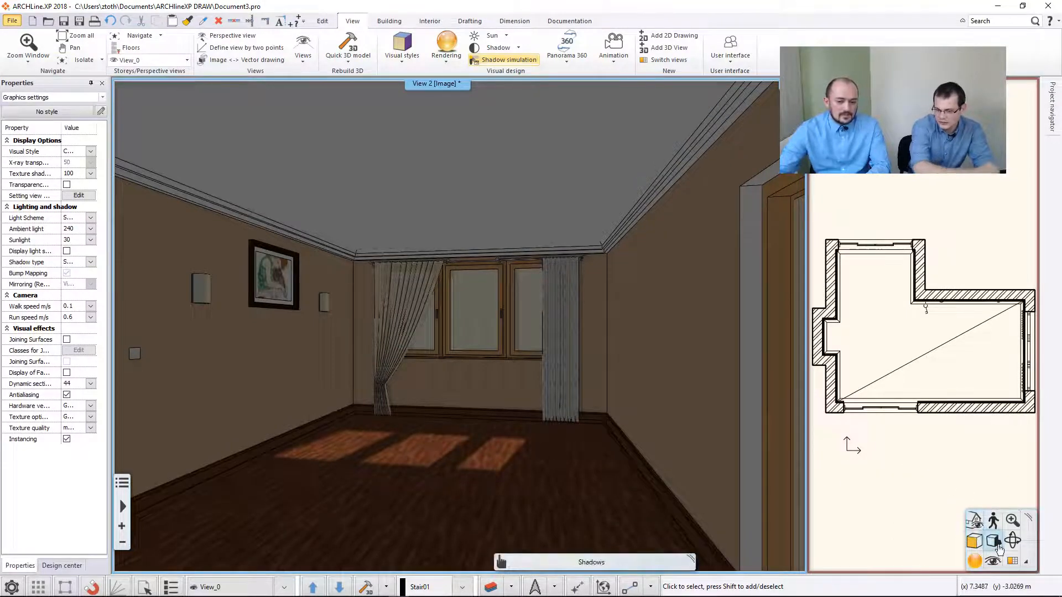
left_click(994, 541)
left_click(958, 474)
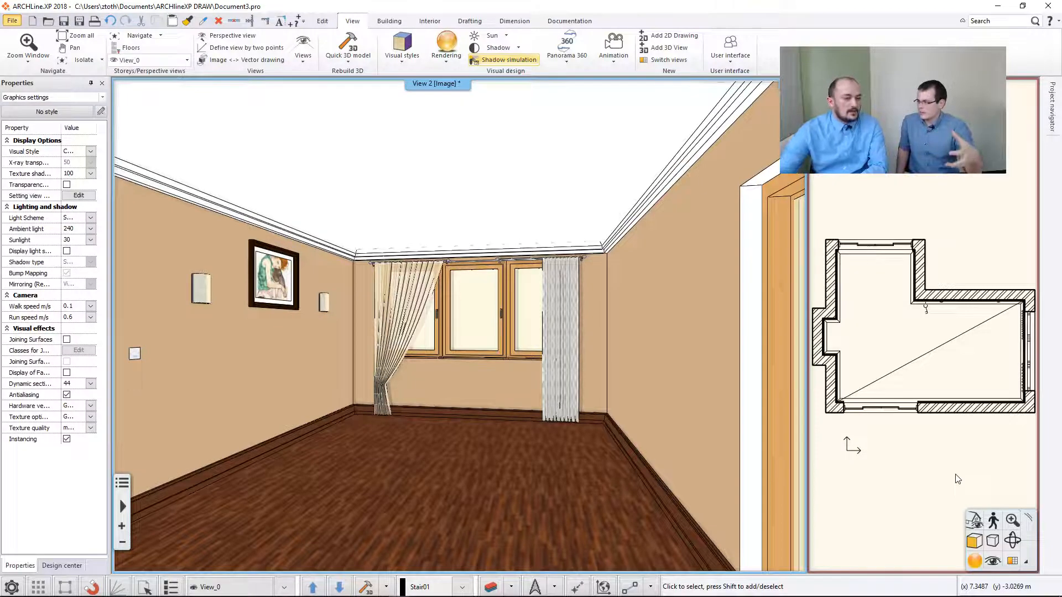
Browse the Showroom brand catalogue in the BIM libraries and close it without downloading anything.
left_click(429, 20)
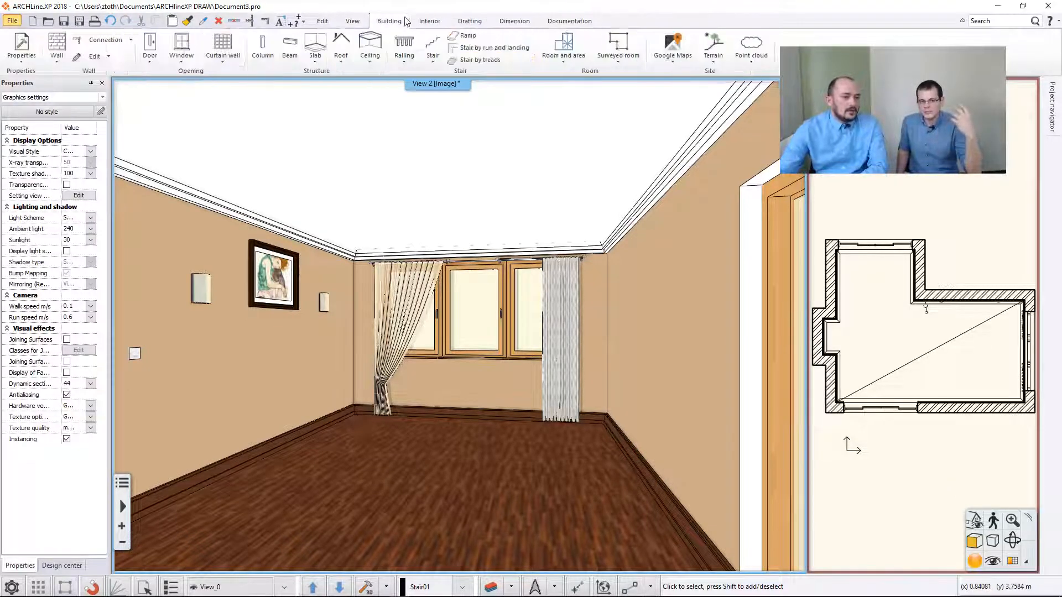
left_click(241, 47)
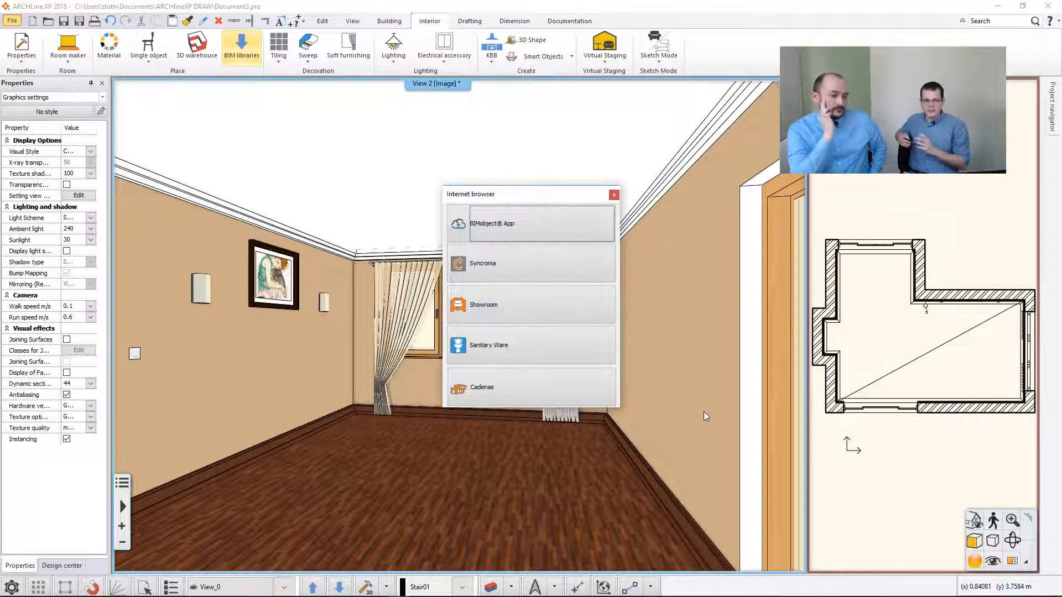
left_click(573, 307)
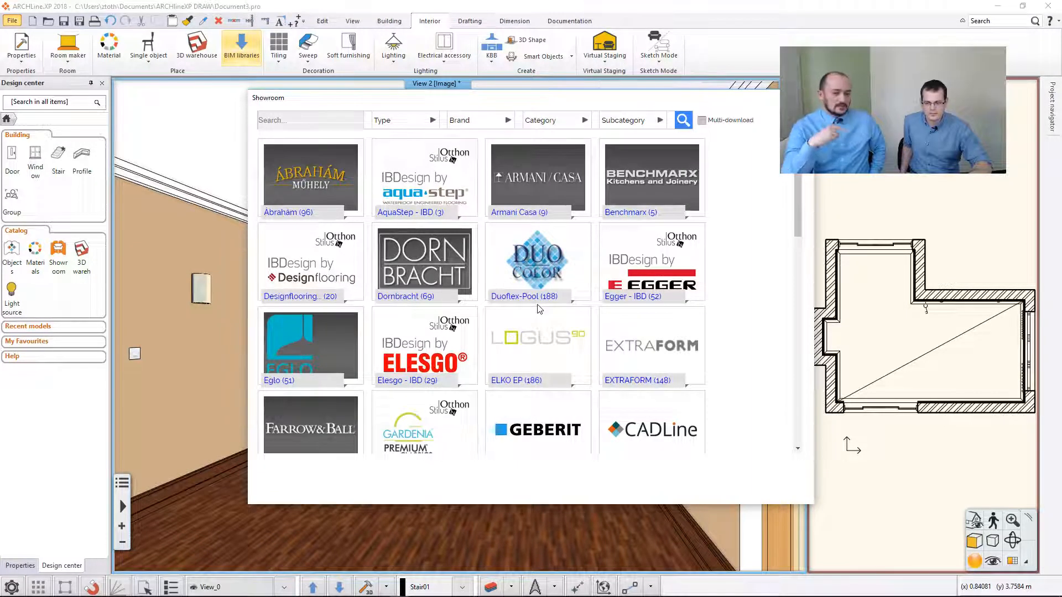
left_click(803, 98)
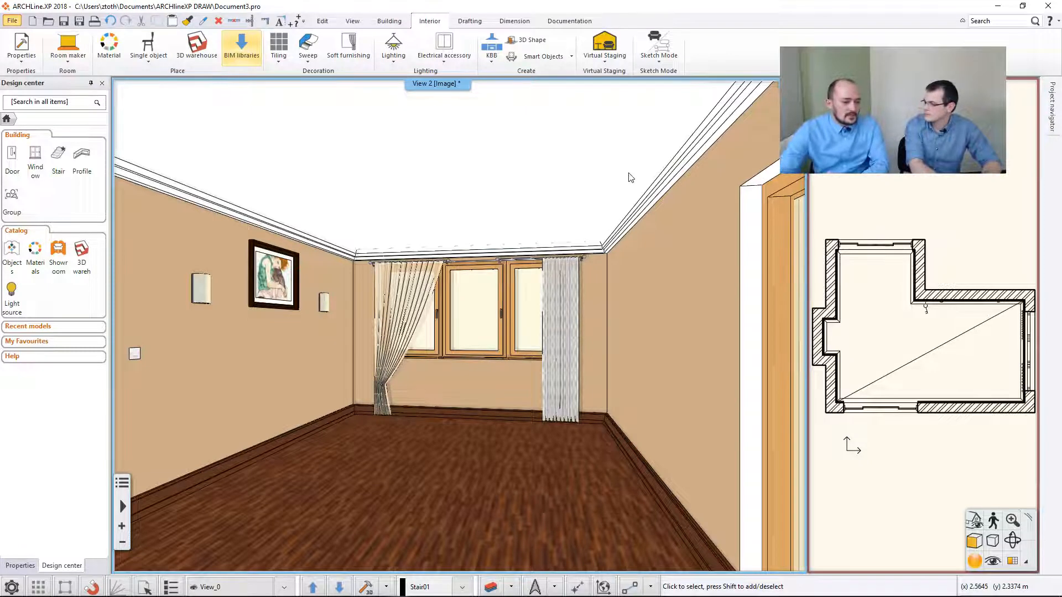
Search the 3D Warehouse for "armchair" and open the Armchair Woods 0 model's page.
left_click(194, 50)
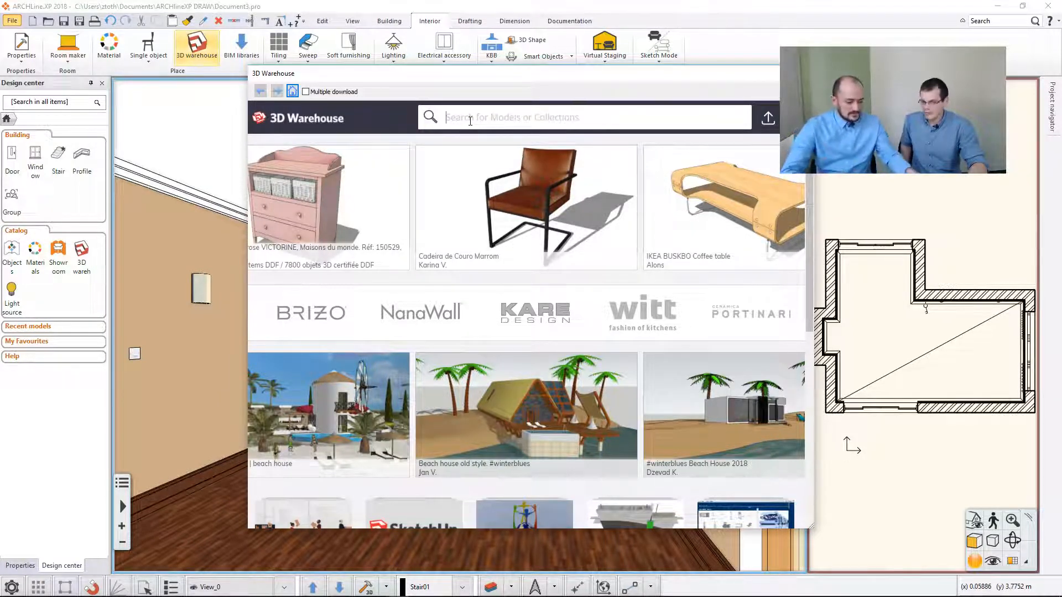
type("arm")
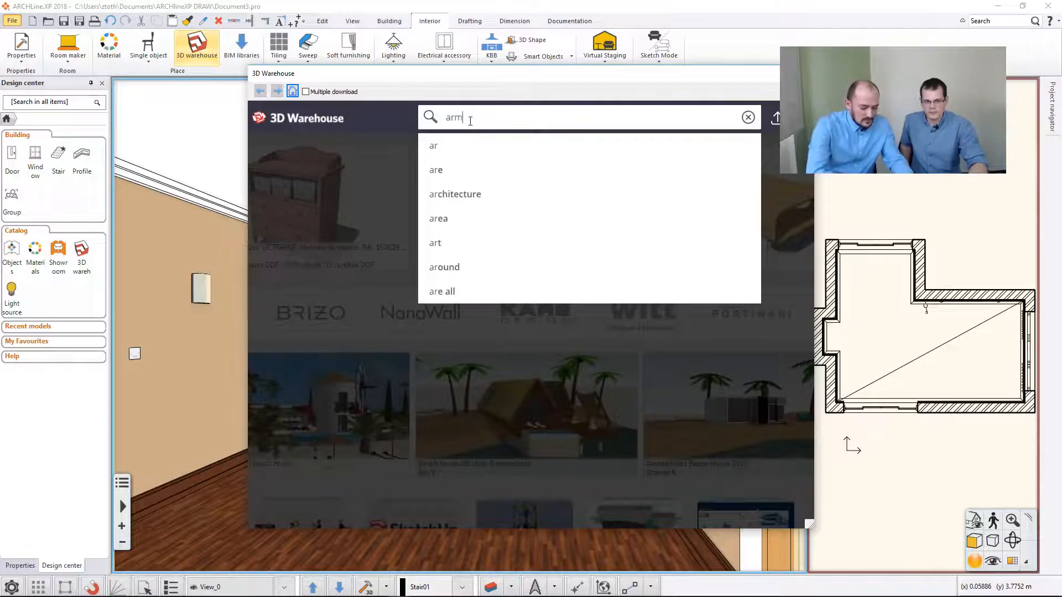
type("chair")
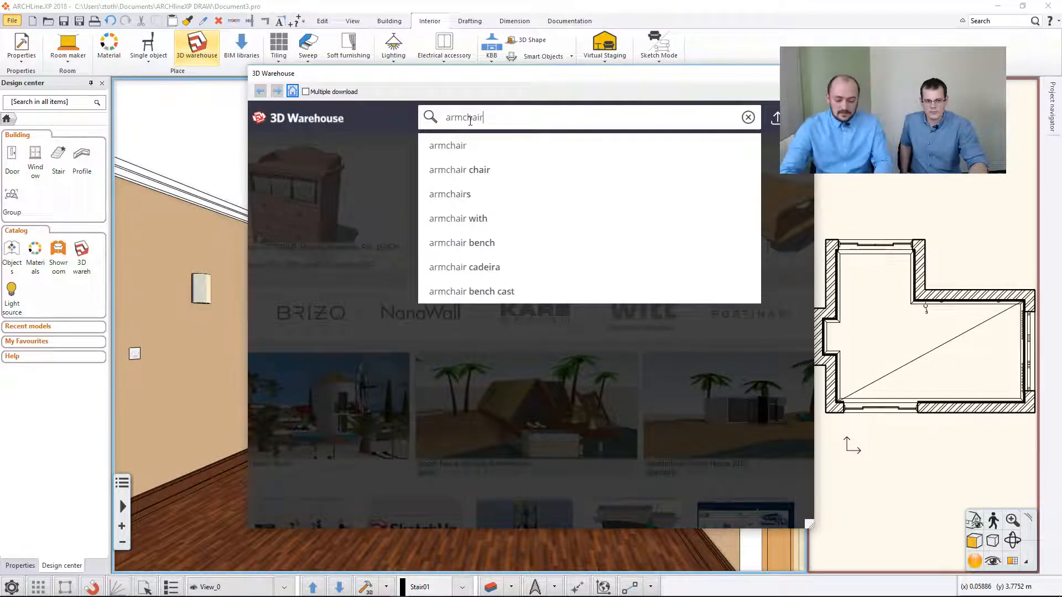
key("Return")
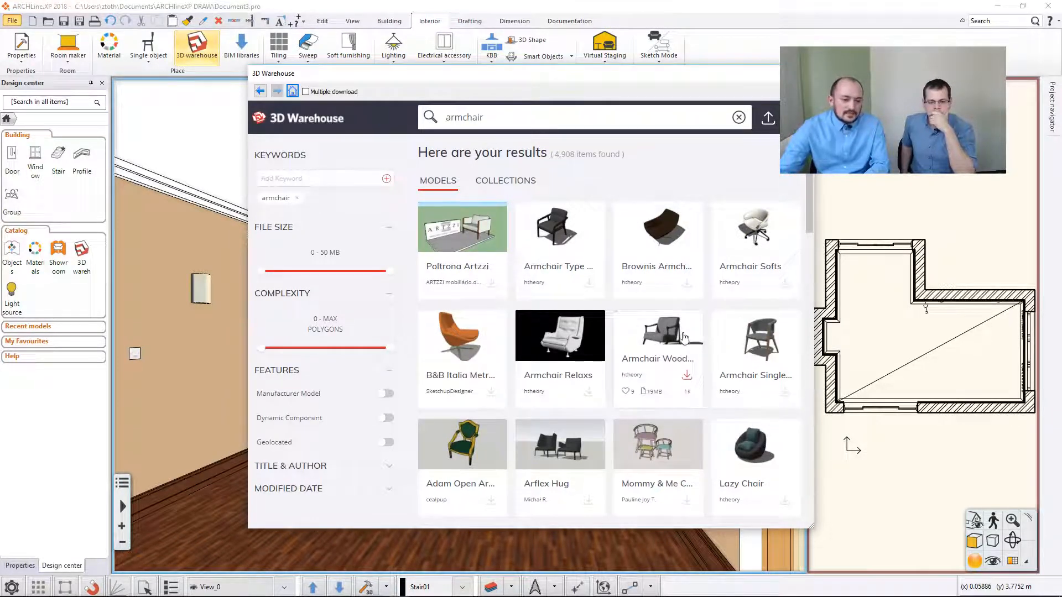
left_click(672, 333)
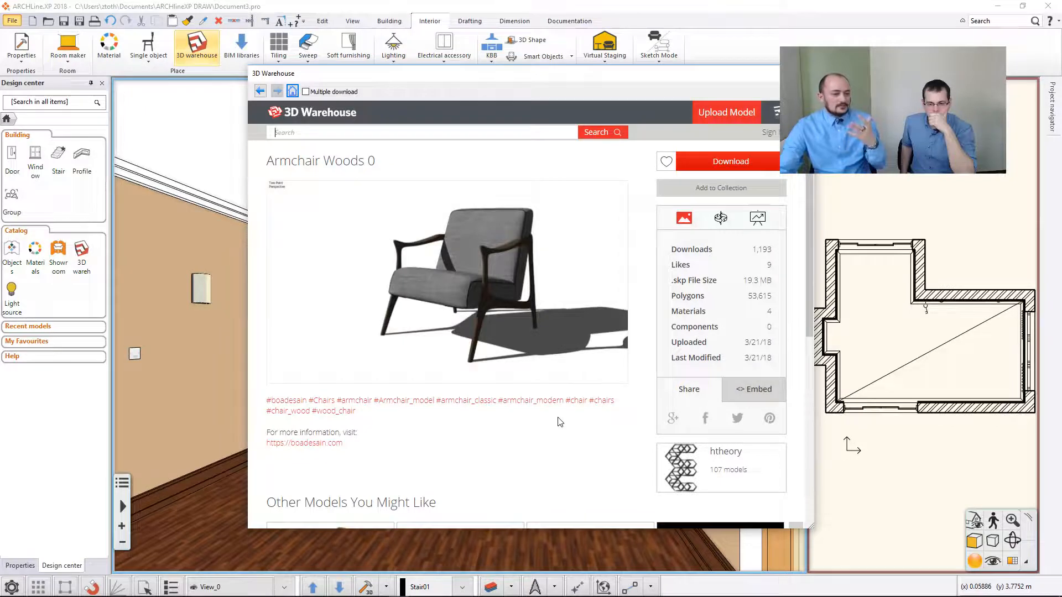
Return to the armchair search results and download the B&B Italia Metropolitan Armchair as a SketchUp 2018 model.
left_click(260, 91)
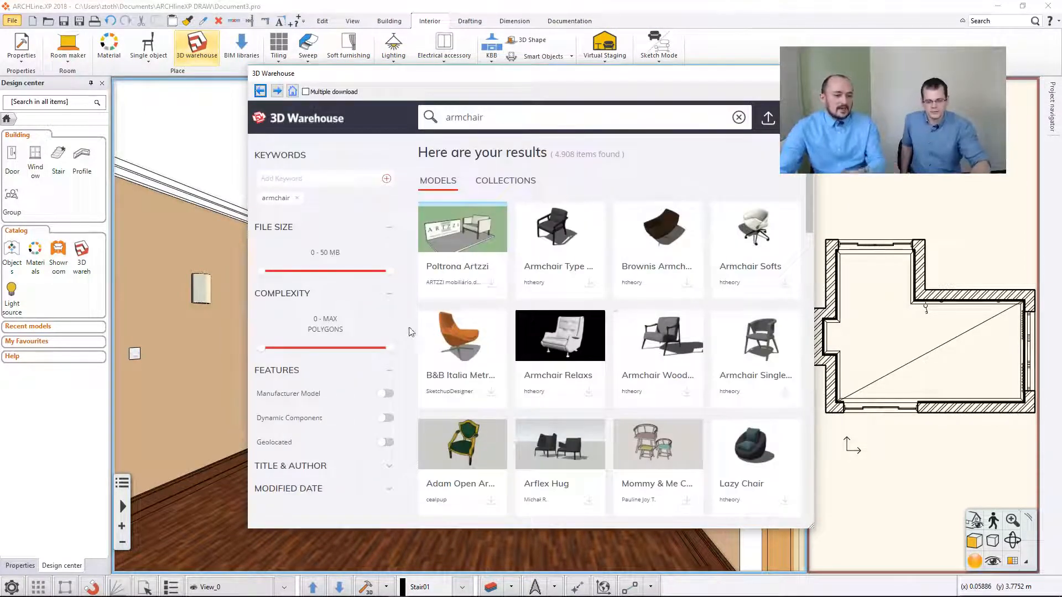
left_click(459, 330)
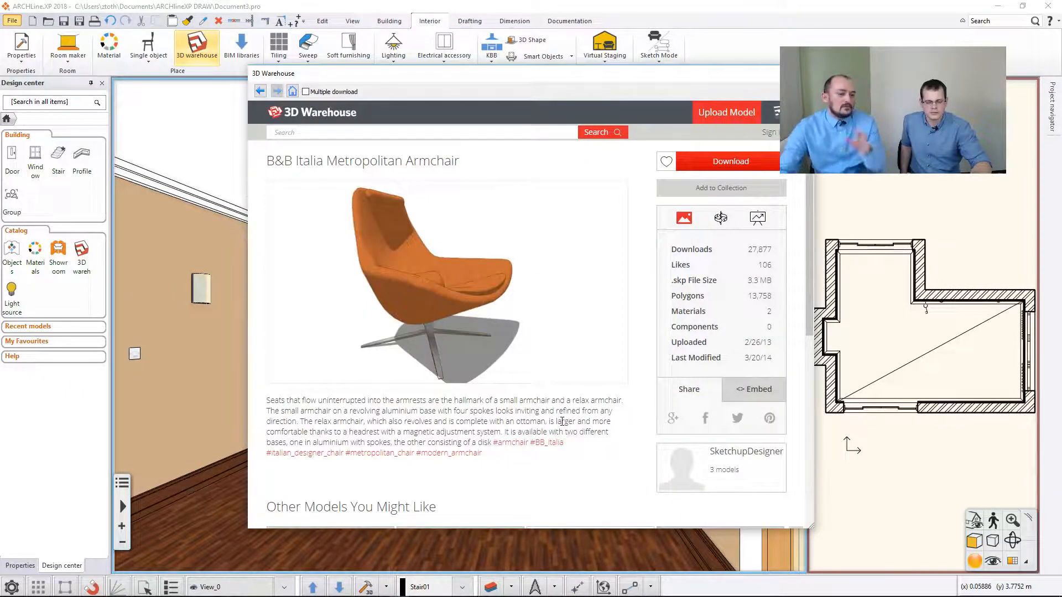
left_click(730, 162)
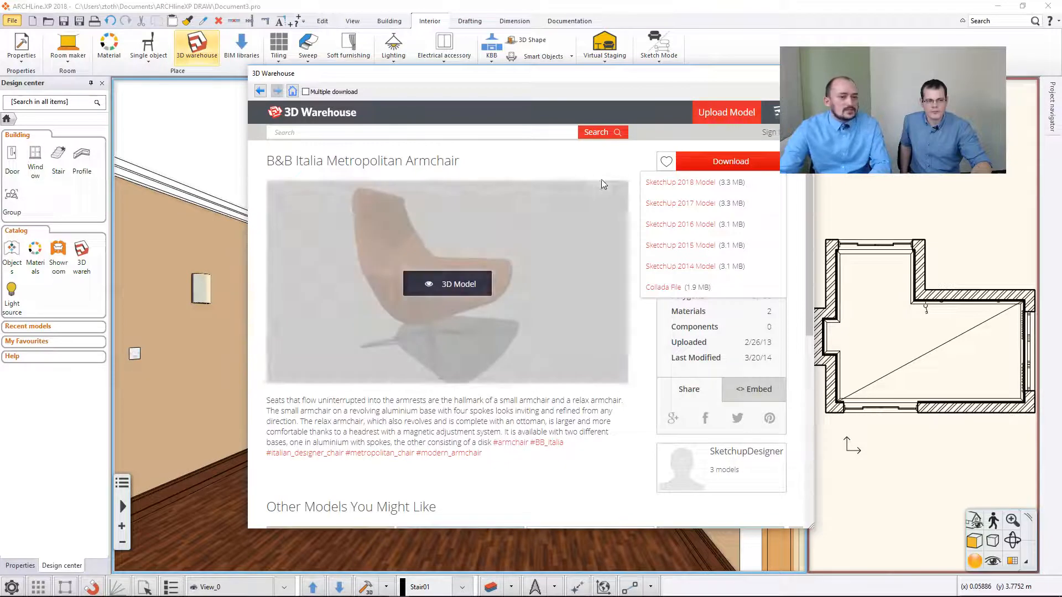
left_click(671, 182)
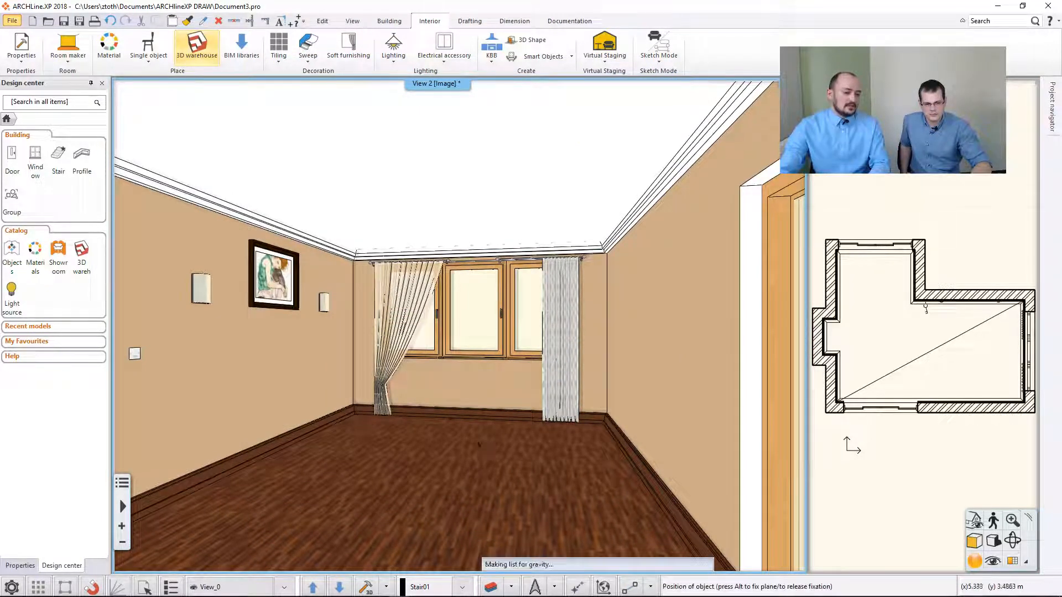
Place three armchairs on the floor: by the picture wall, by the window, and, rotated 180°, by the opposite wall.
left_click(283, 456)
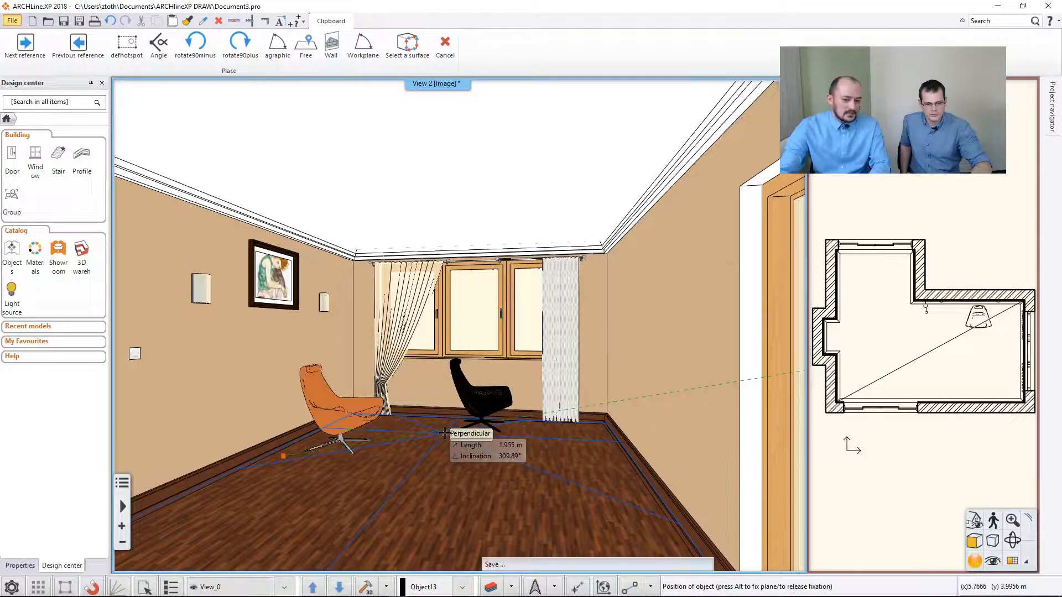
left_click(446, 434)
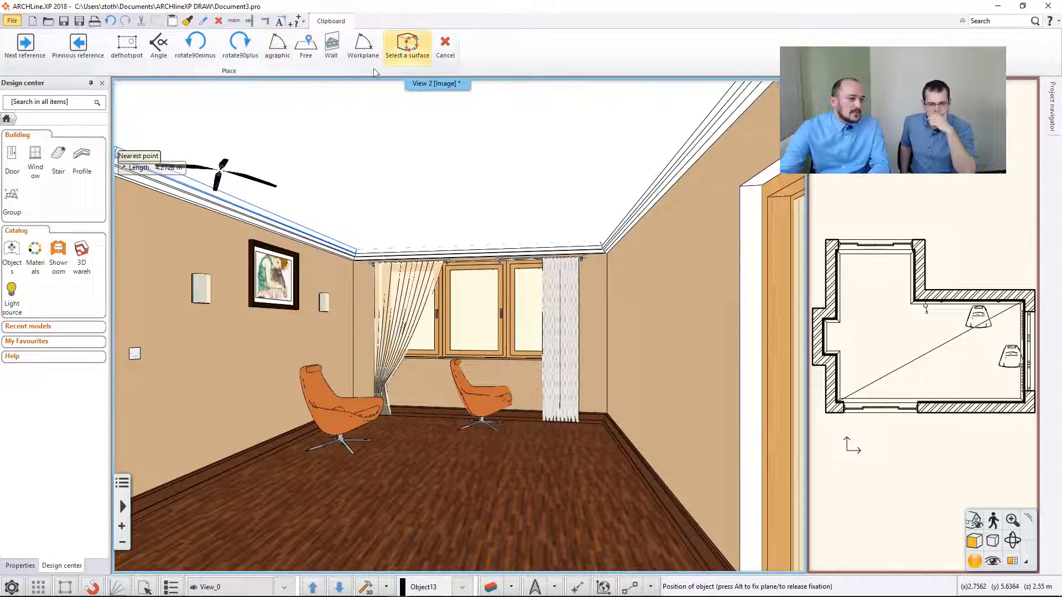
left_click(243, 50)
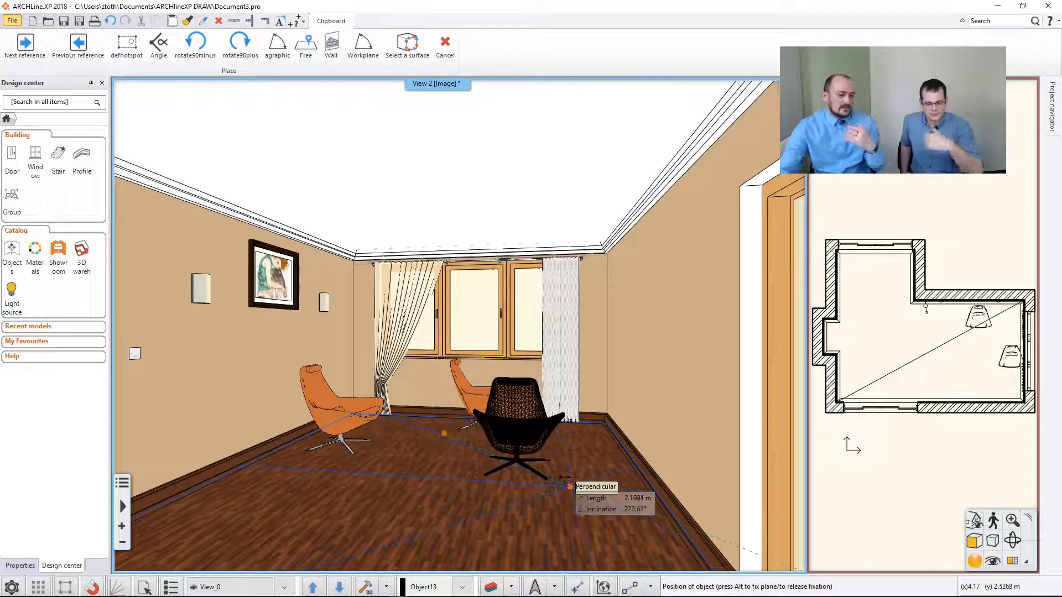
left_click(241, 50)
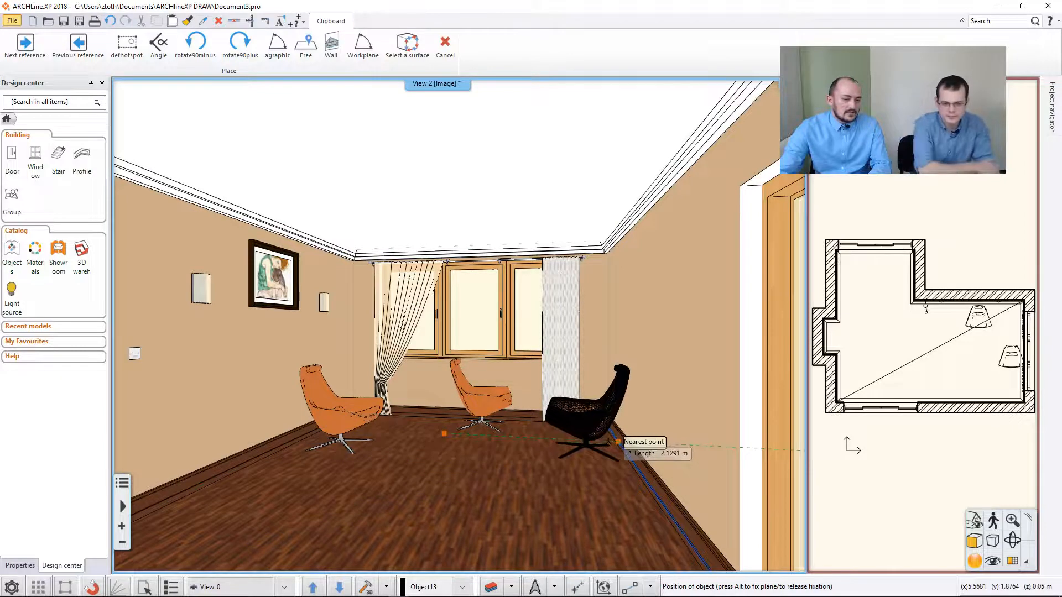
left_click(618, 442)
key("Escape")
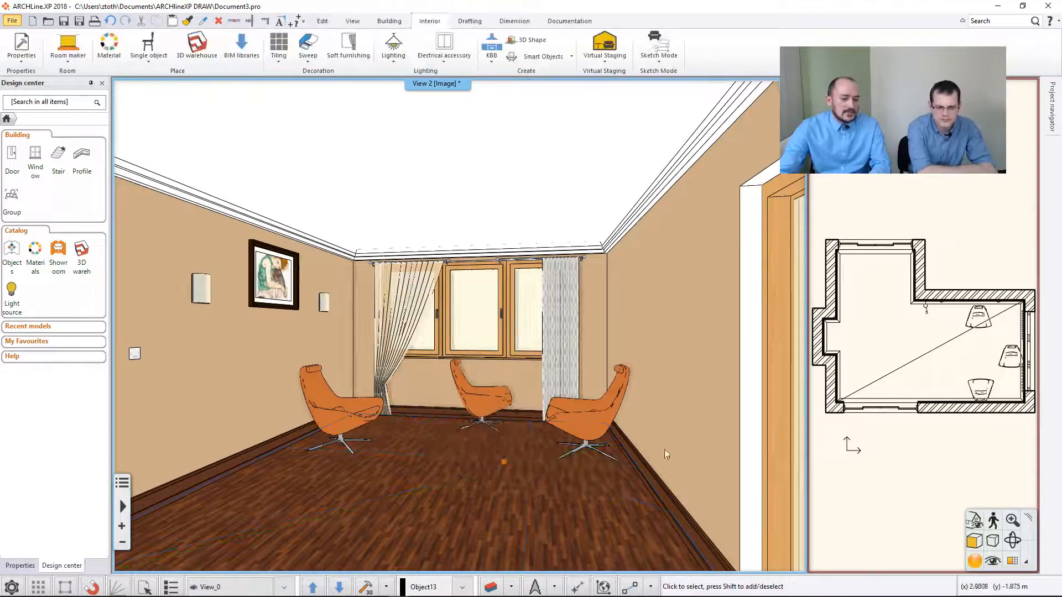
Bring the floor plan into the main view and rotate the armchair by the window 90° clockwise.
left_click(482, 405)
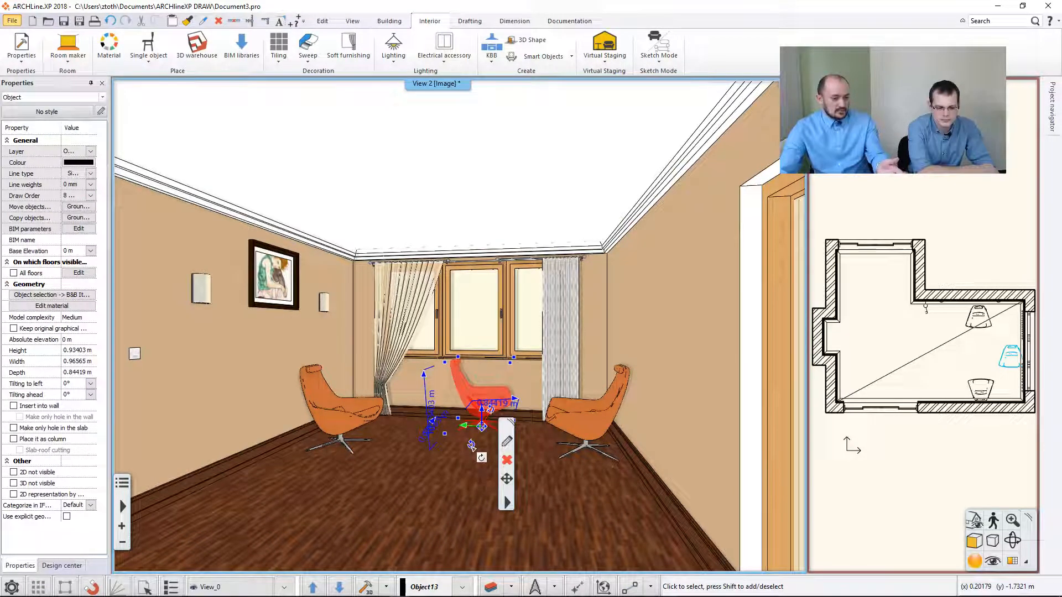
key("Escape")
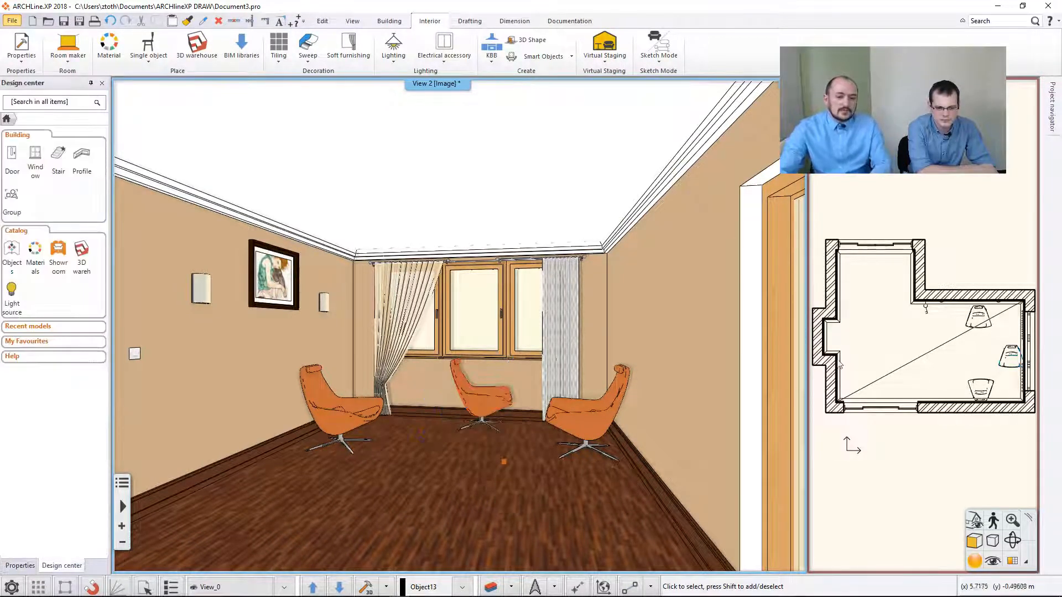
left_click(883, 334)
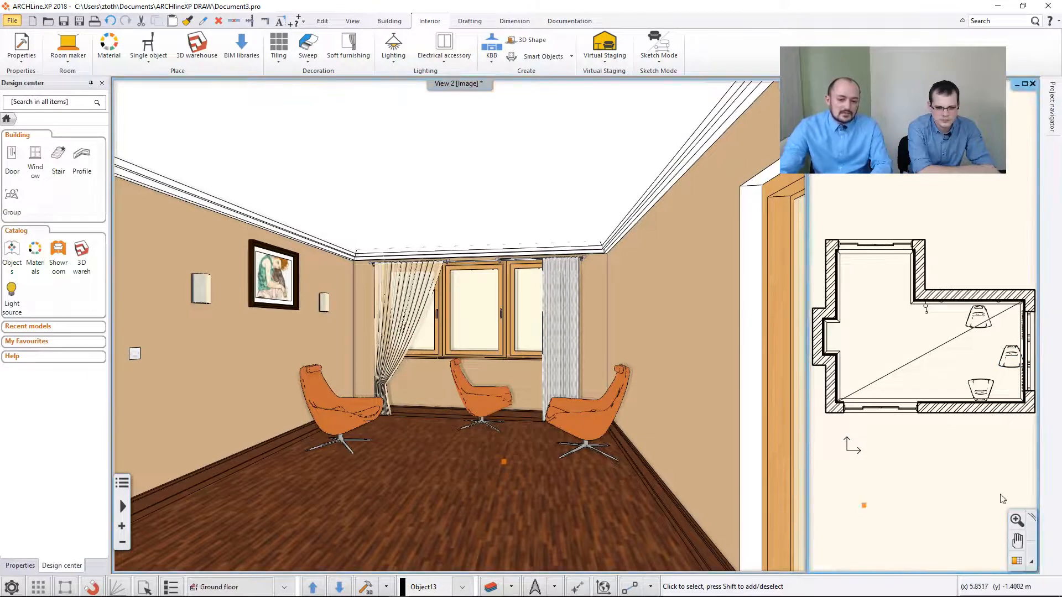
left_click(1016, 561)
middle_click_drag(731, 422, 654, 371)
left_click(606, 340)
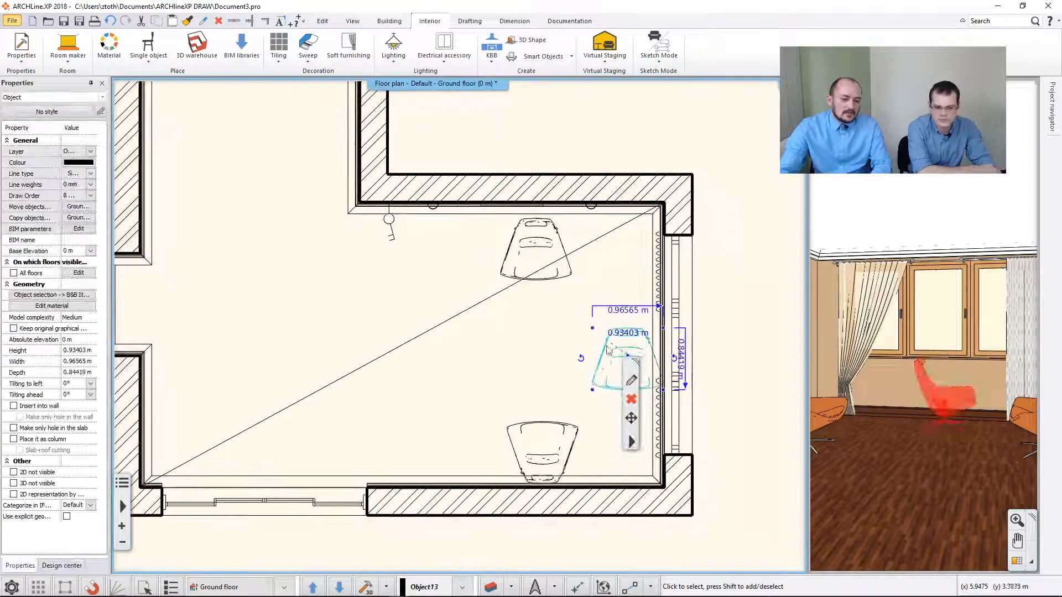
left_click(580, 358)
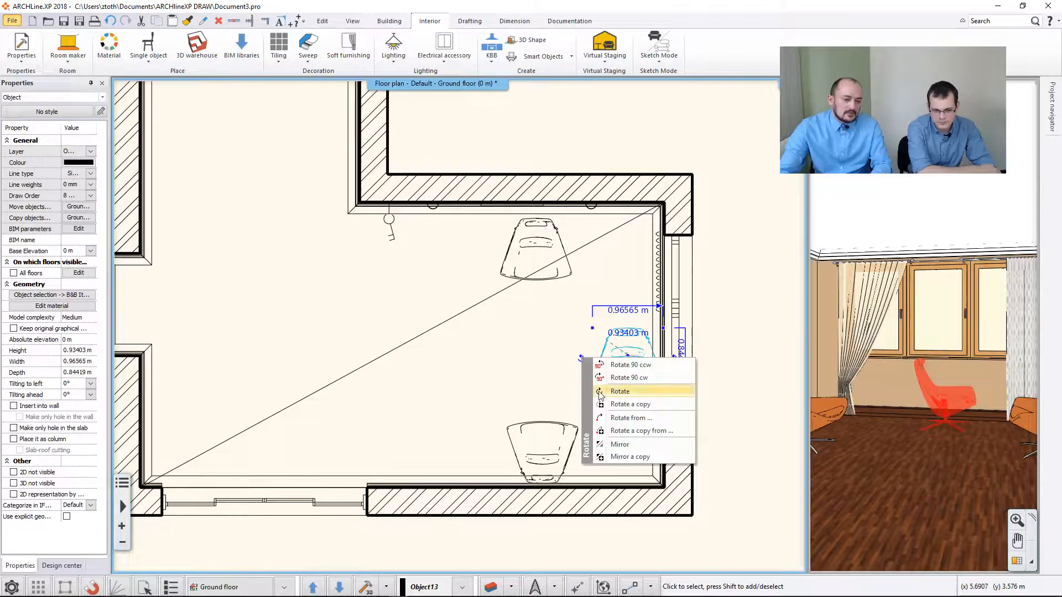
left_click(628, 377)
Move the window armchair about 0.18 m diagonally away from the window on the floor plan.
middle_click_drag(644, 335, 592, 329)
scroll(593, 329, "up", 3)
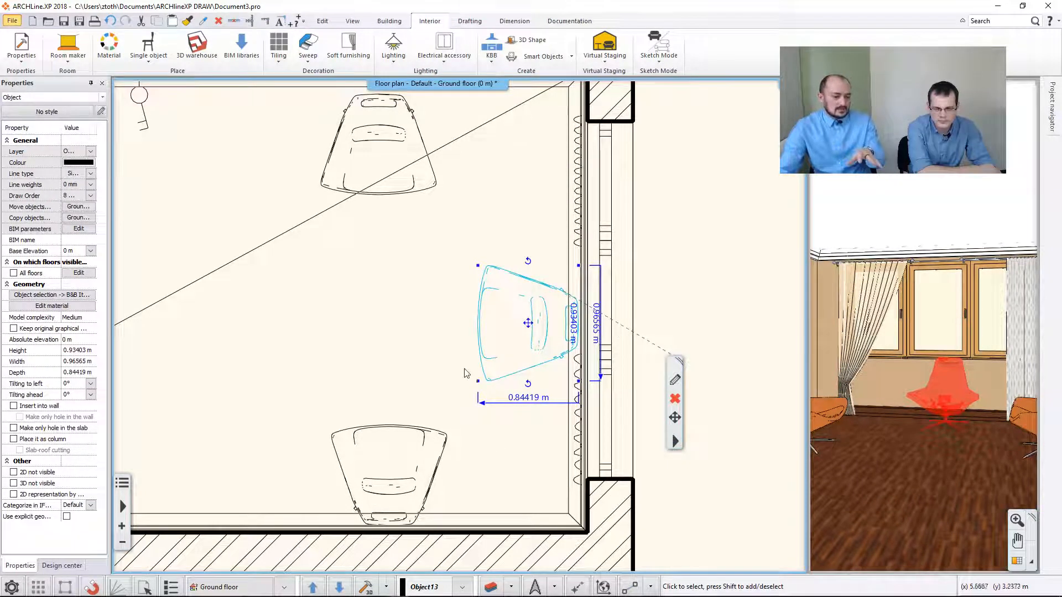
right_click(540, 332)
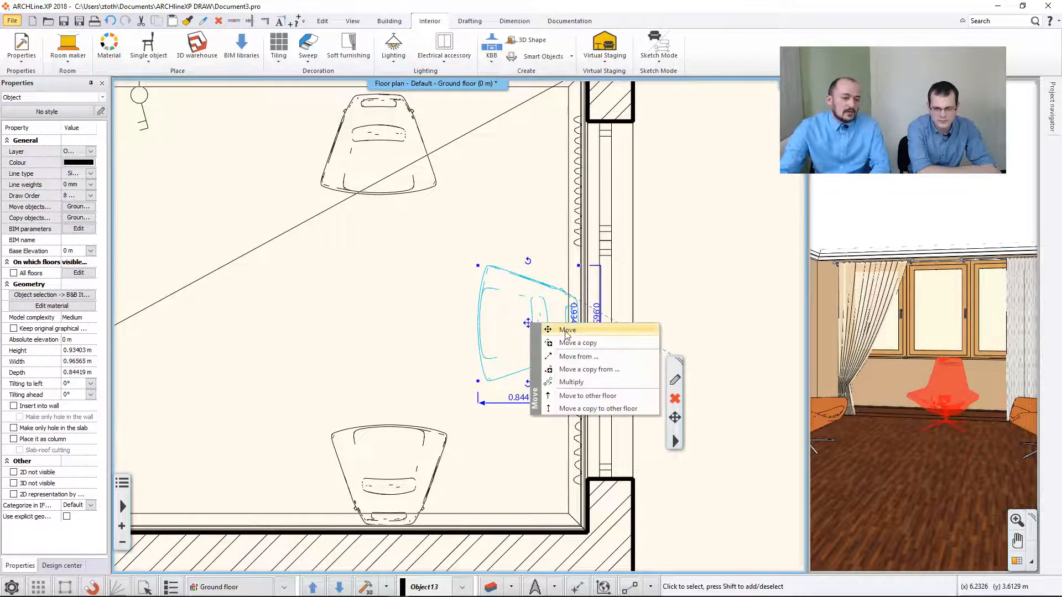
left_click(525, 331)
left_click(507, 311)
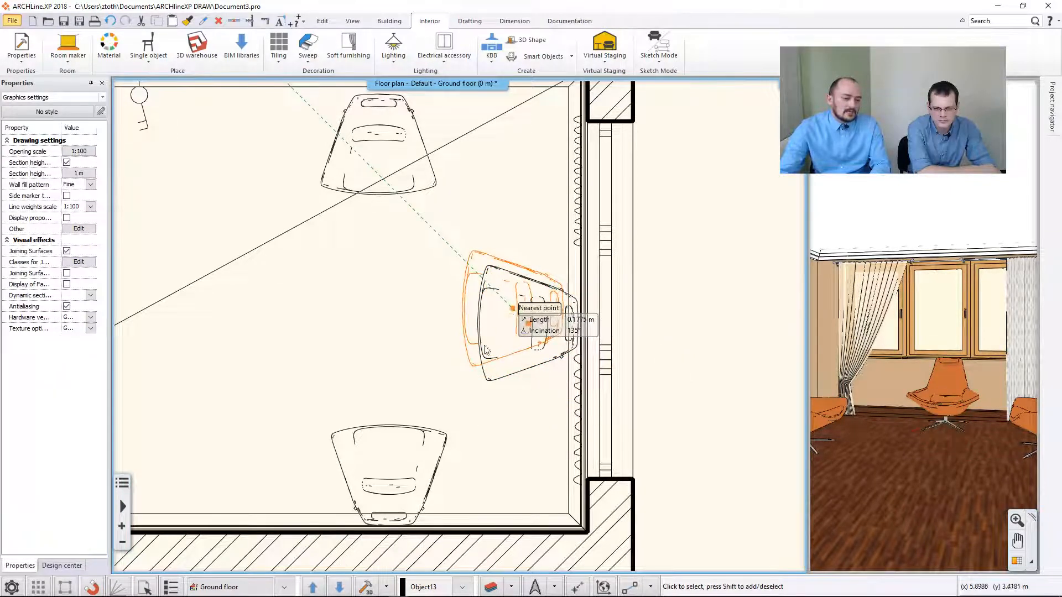
key("Escape")
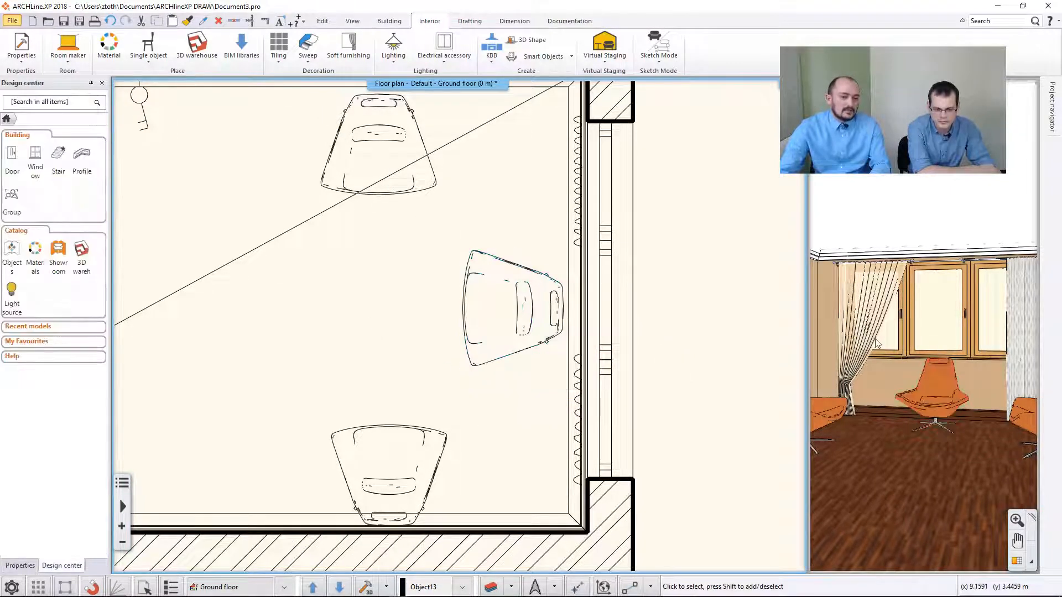
Maximize the 3D perspective view of the room over the floor plan.
left_click(908, 330)
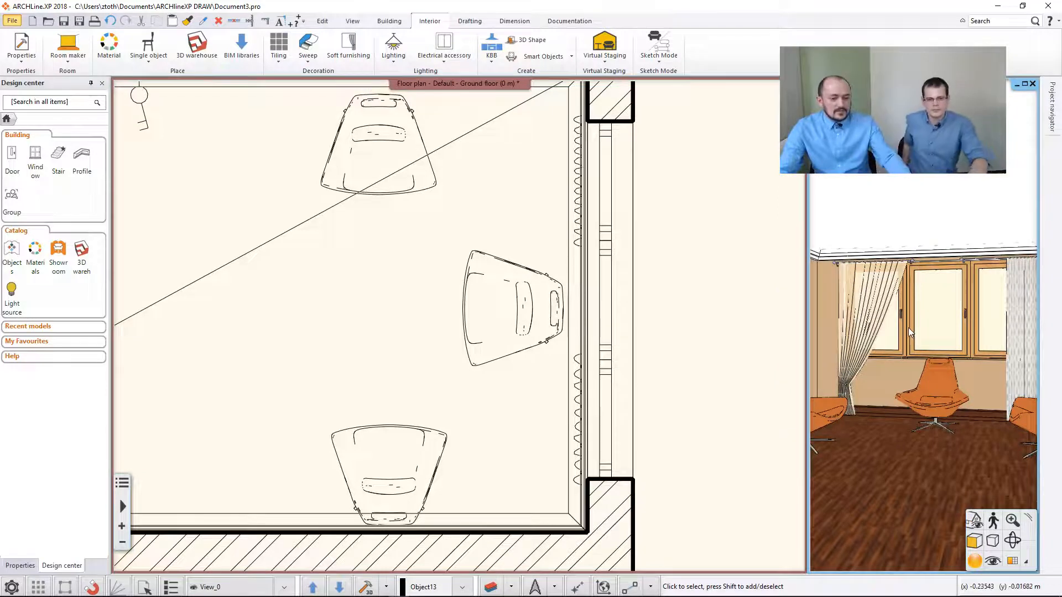
key("space")
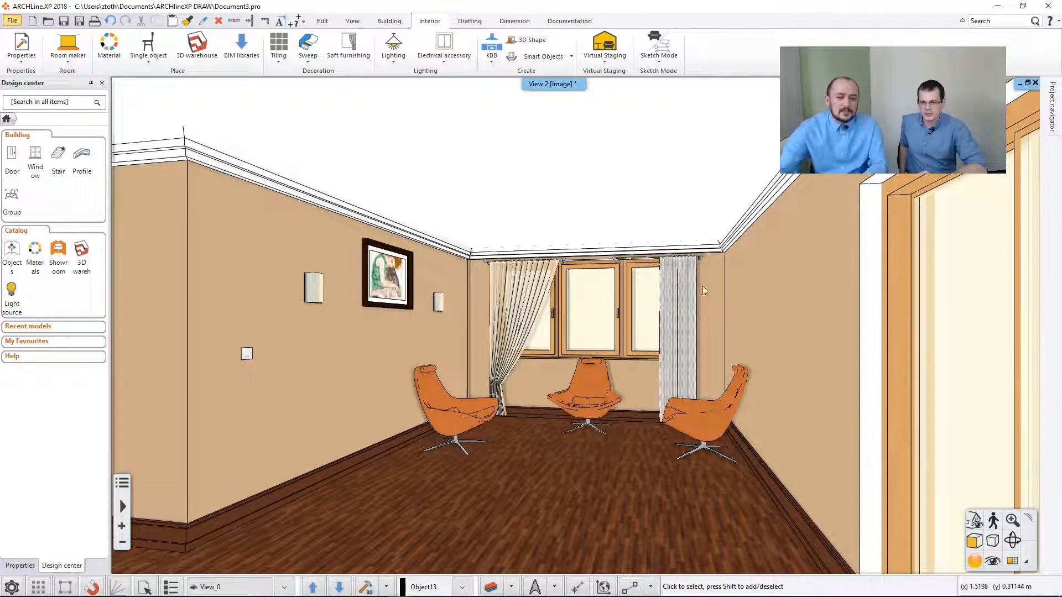
left_click(1027, 83)
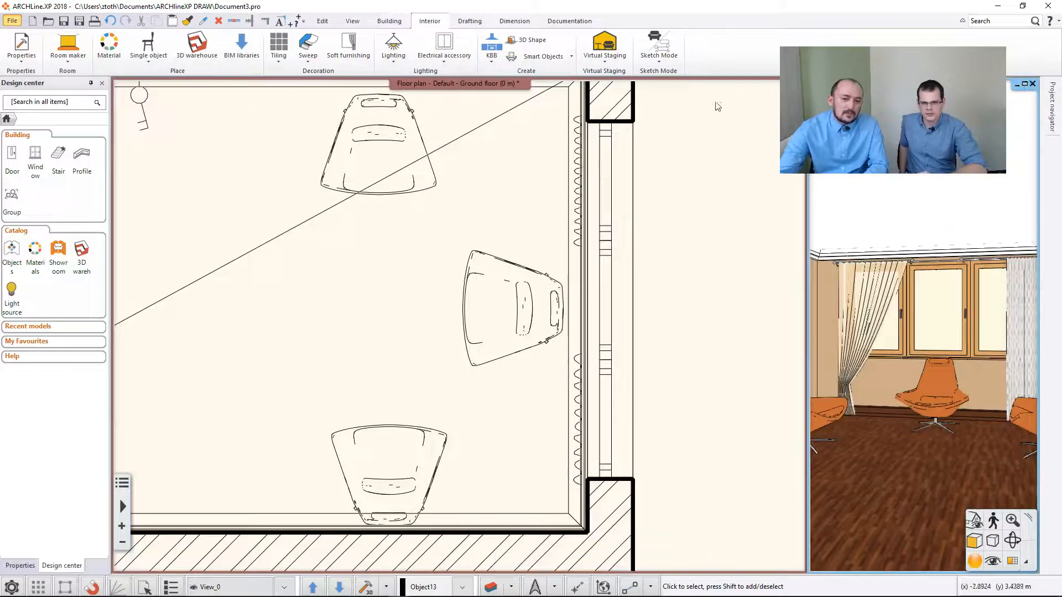
left_click(1025, 85)
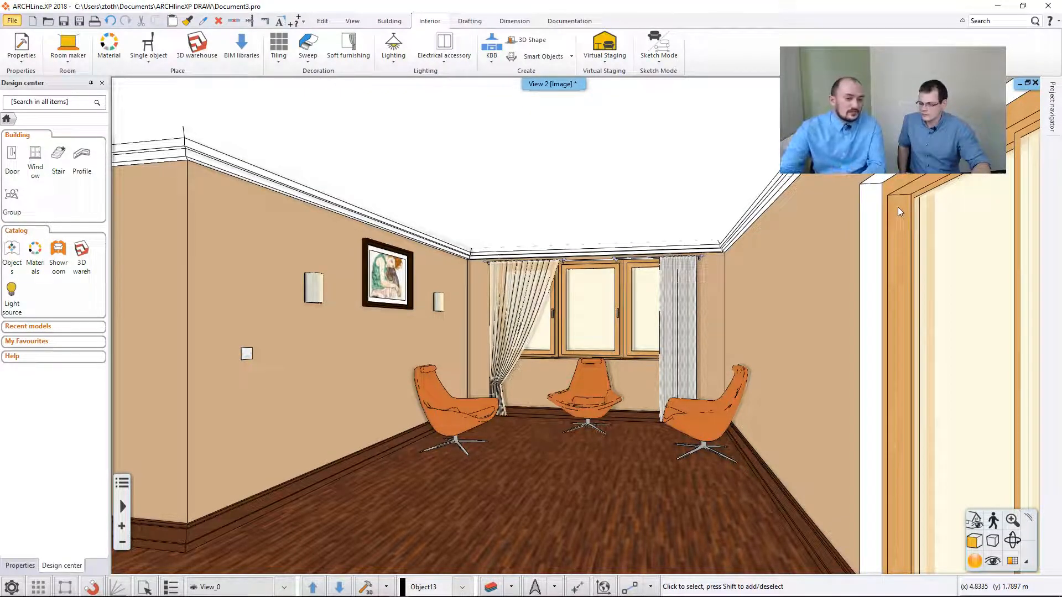
Search the 3D Warehouse for "coffee table".
left_click(196, 45)
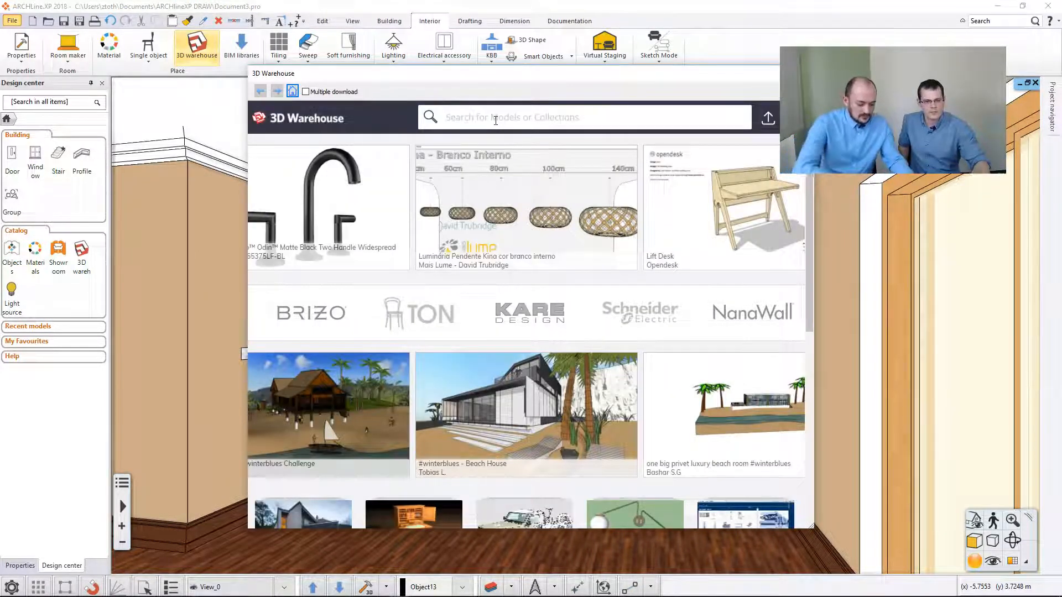
type("coffee tabke")
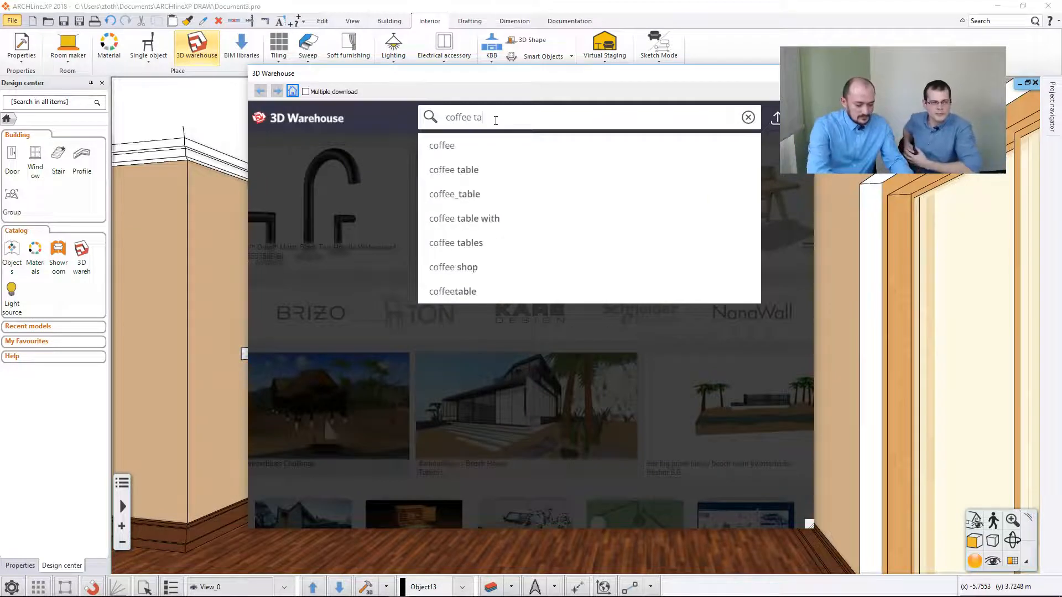
key("BackSpace")
key("BackSpace")
type("le")
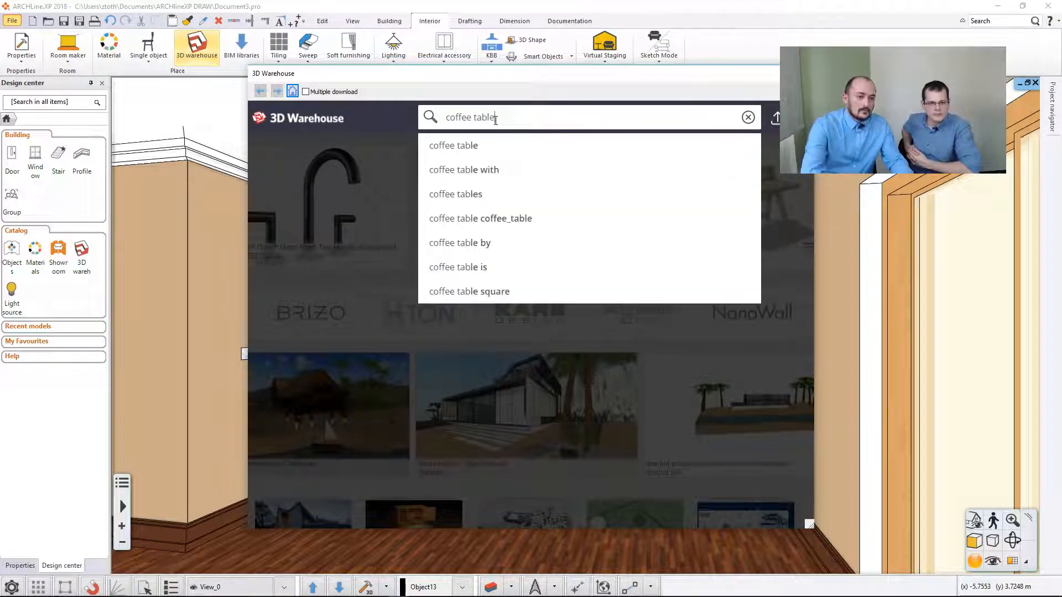
key("Return")
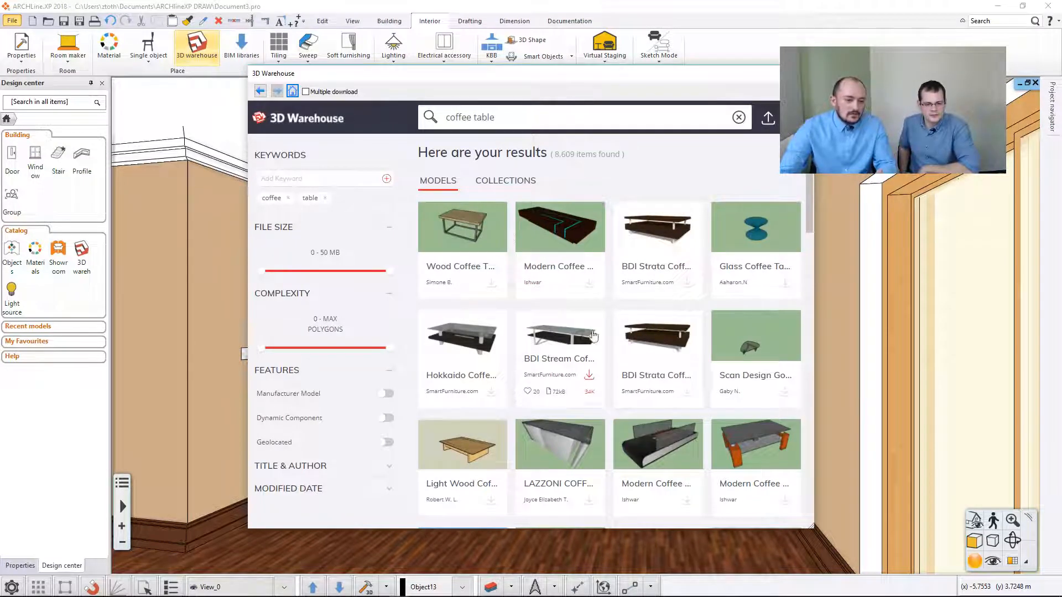
Download the Hokkaido Coffee Table by Smart Furniture as a SketchUp 2018 model and place it between the three armchairs.
left_click(473, 349)
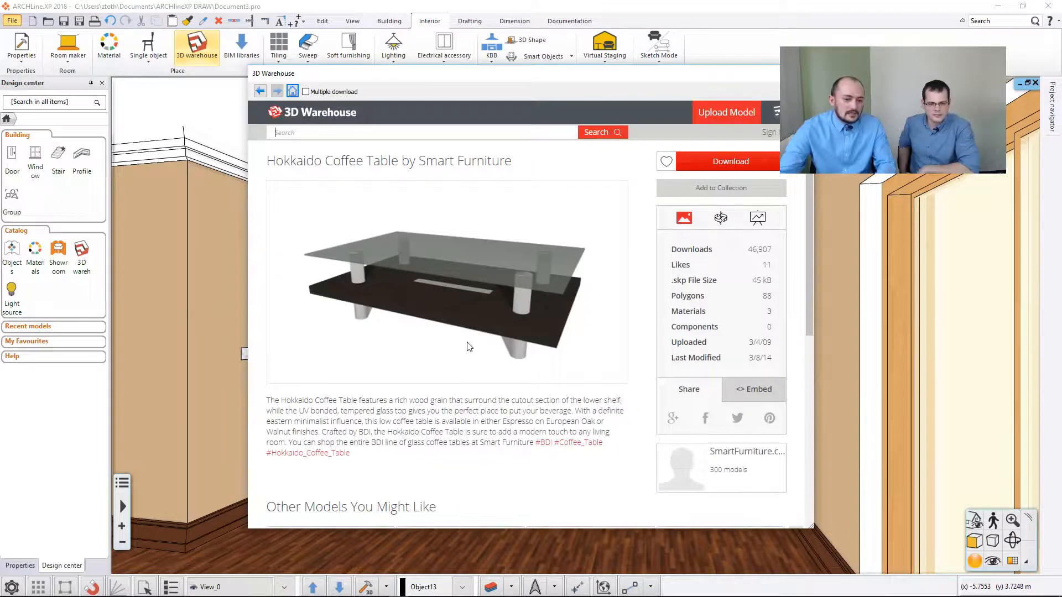
left_click(744, 160)
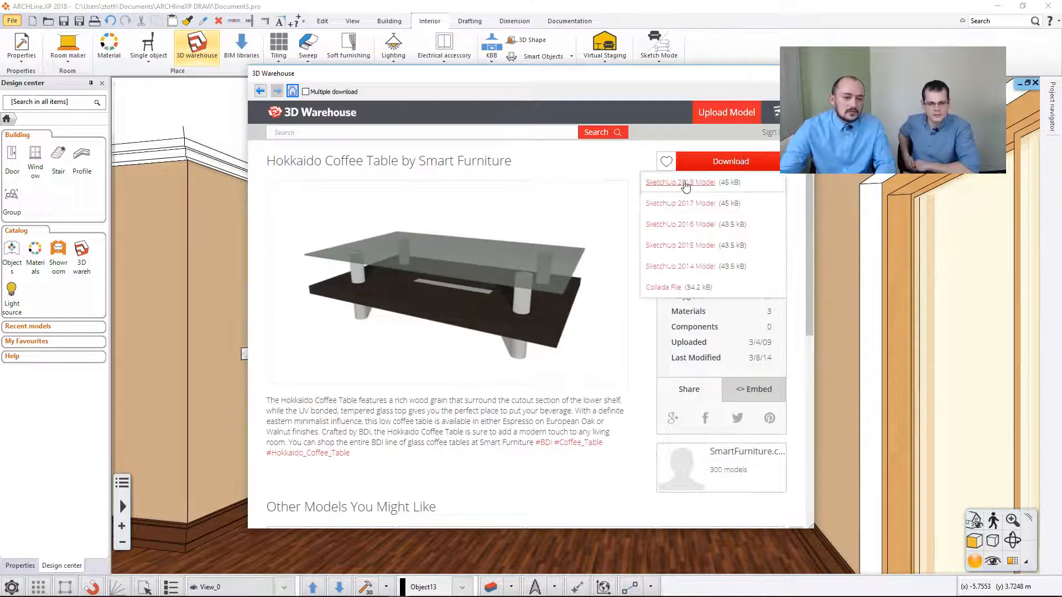
left_click(683, 182)
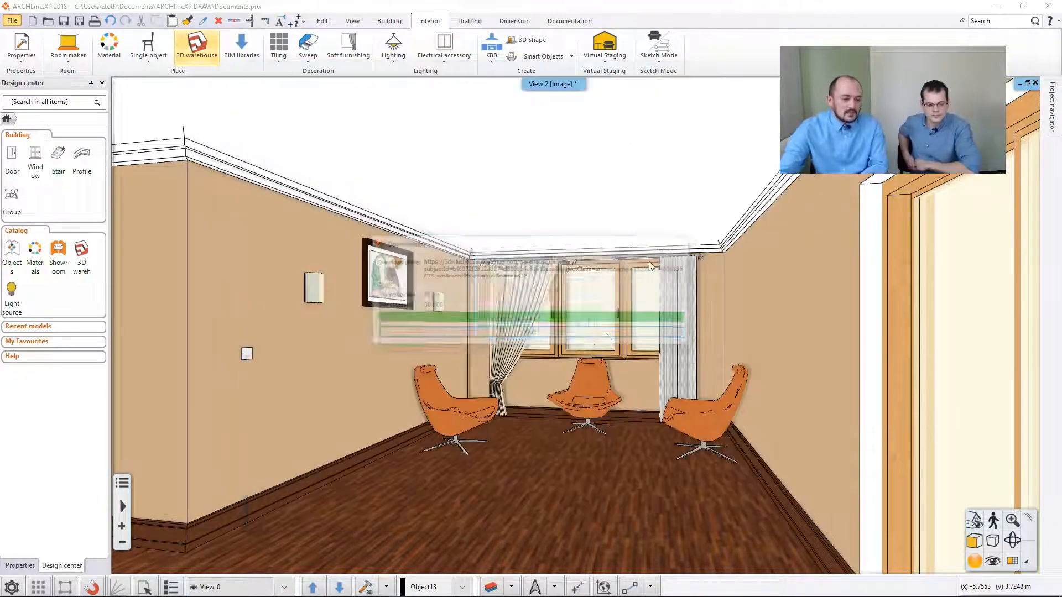
left_click(511, 327)
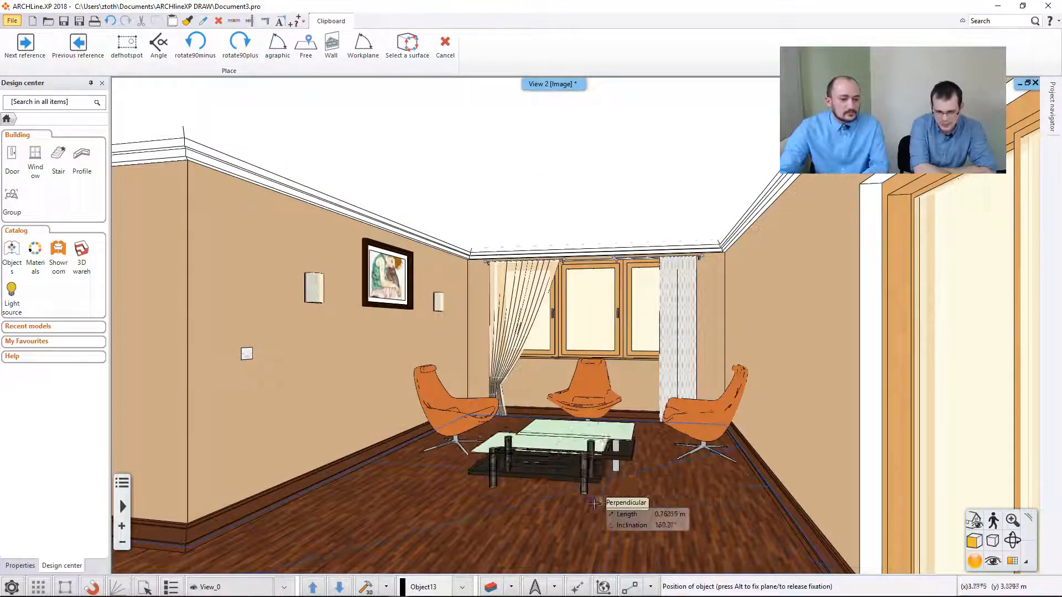
left_click(629, 480)
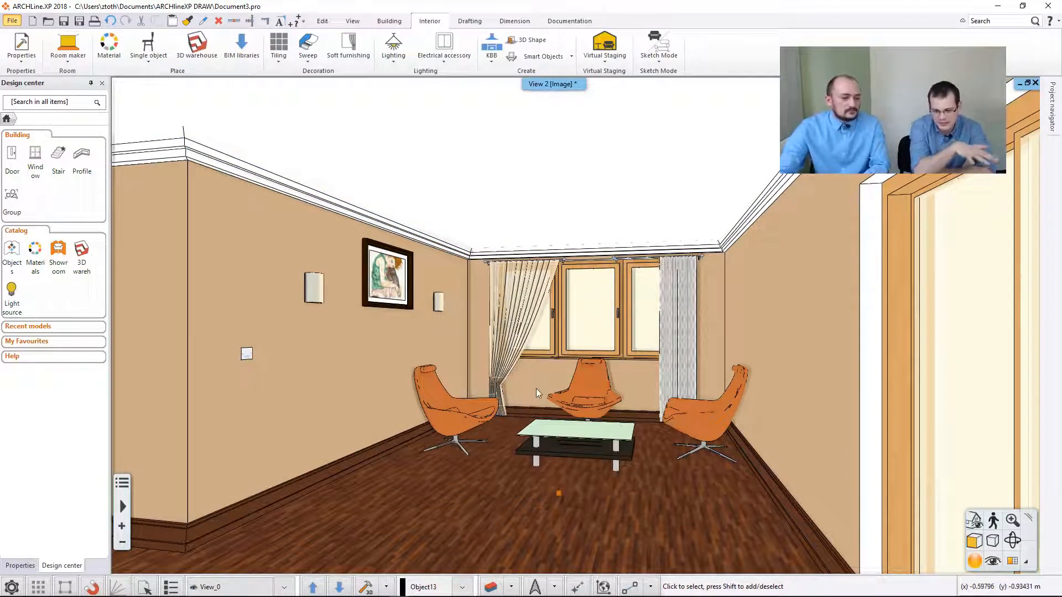
Search the 3D Warehouse for "vase".
left_click(197, 45)
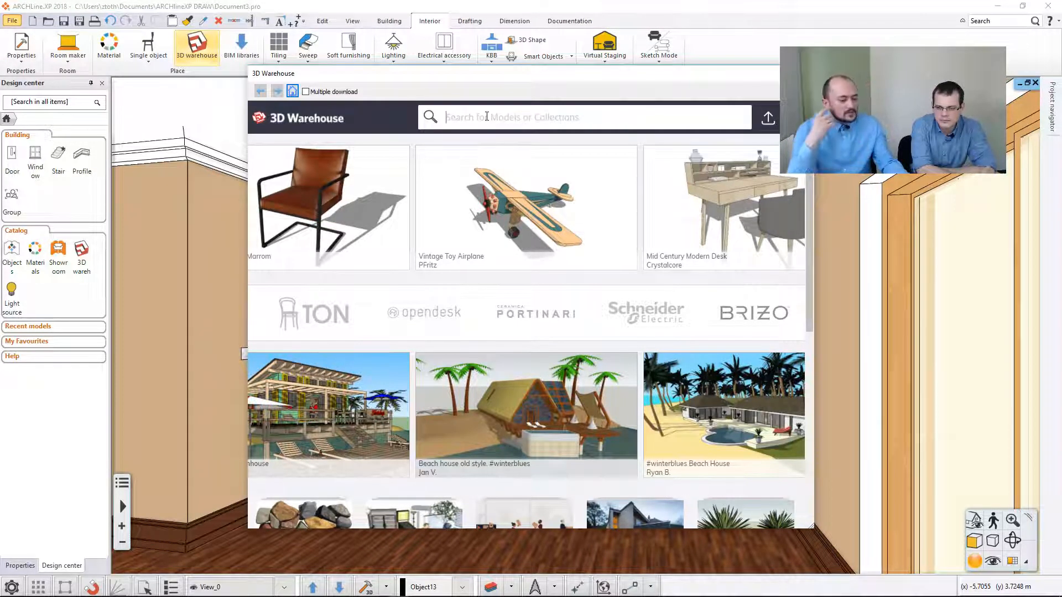
left_click(487, 116)
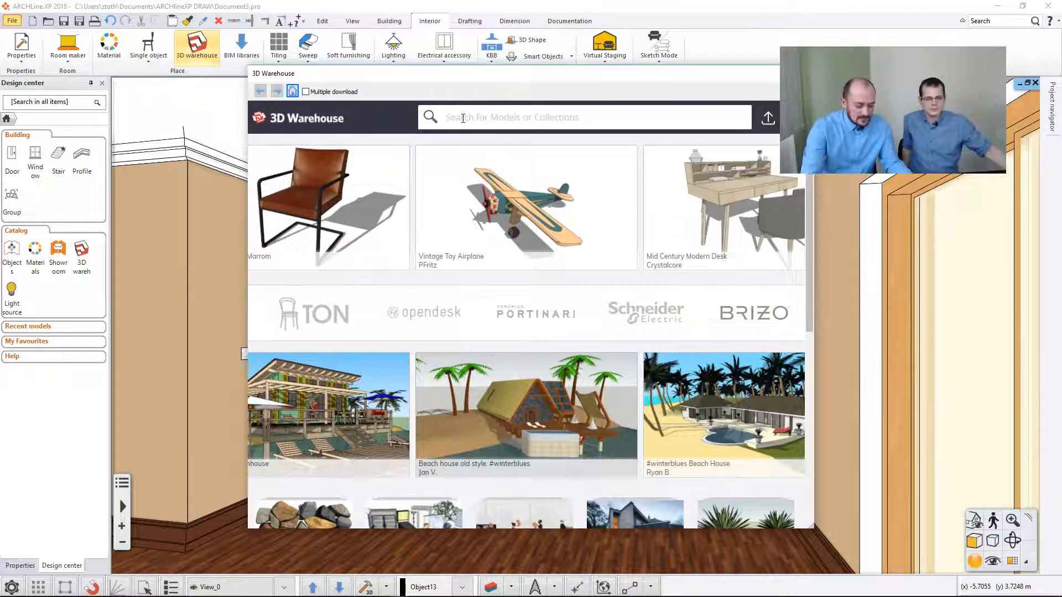
type("vase")
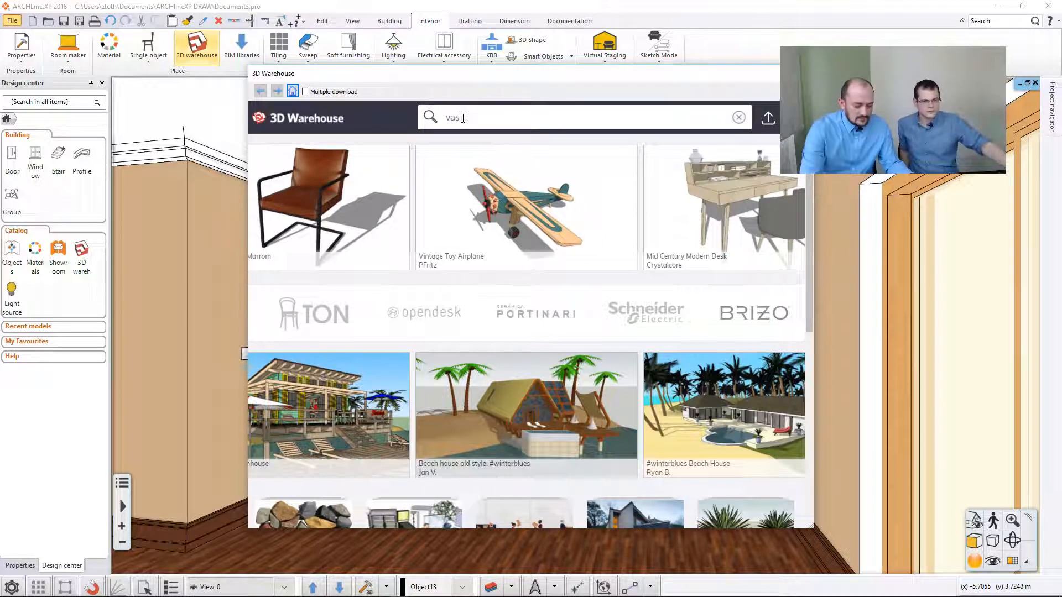
key("Return")
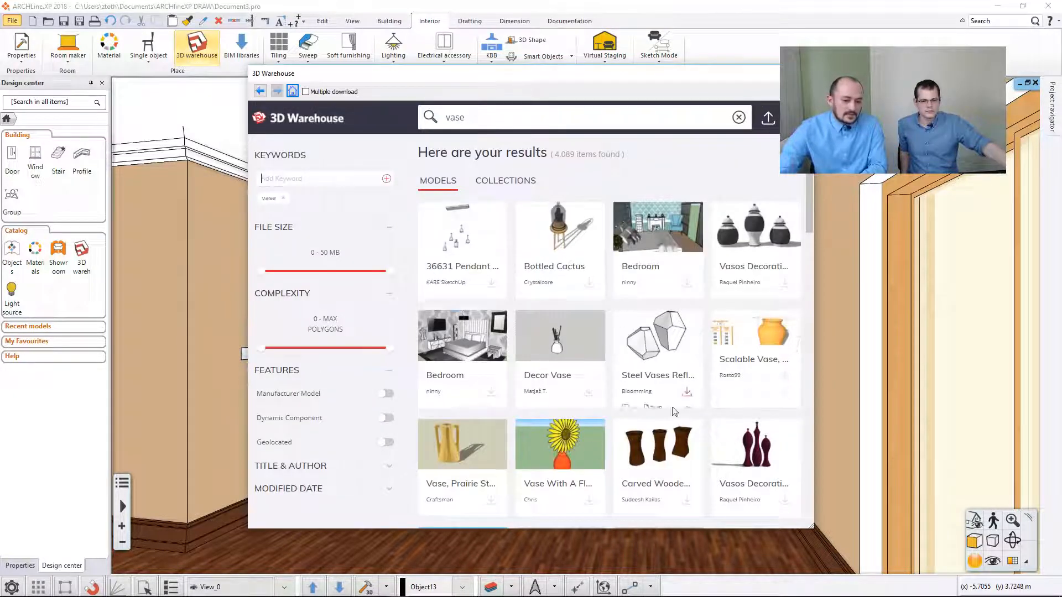
Try to download the Vasos Decorativos vase set as a SketchUp 2018 model and place it on the coffee table.
mouse_move(470, 450)
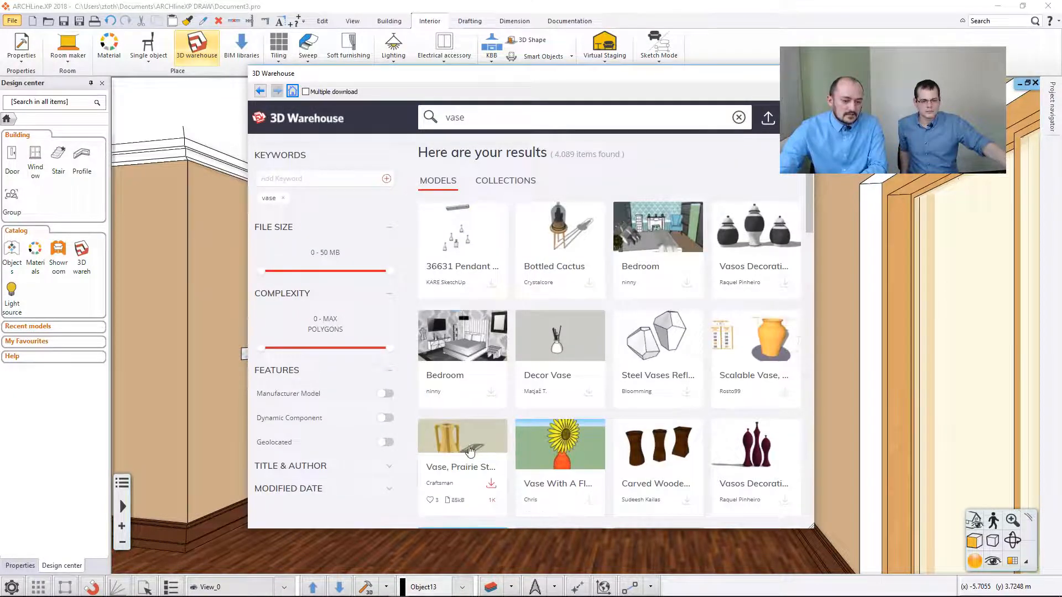
left_click(756, 448)
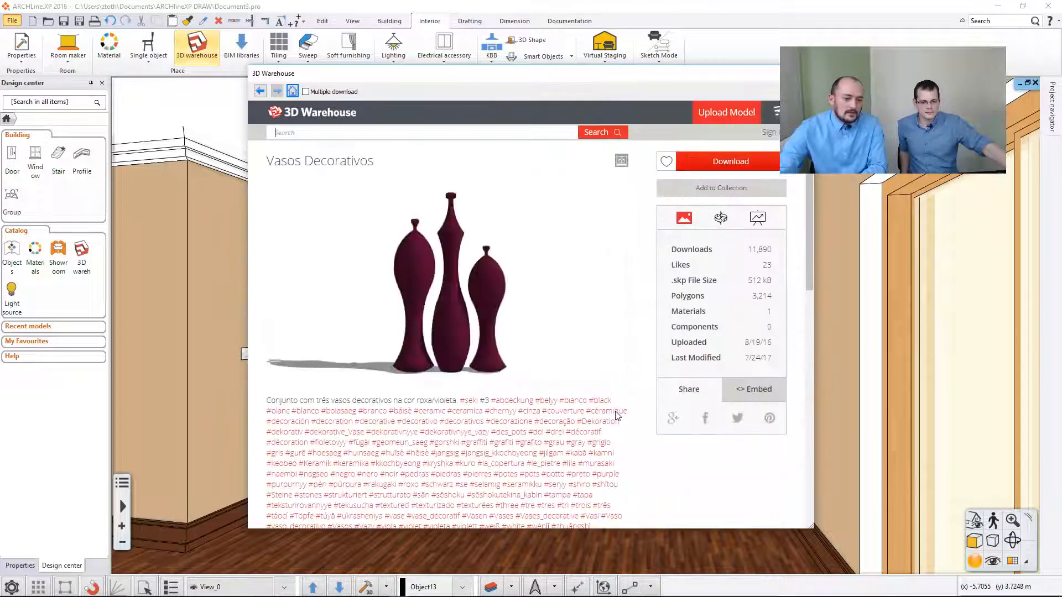
left_click(725, 163)
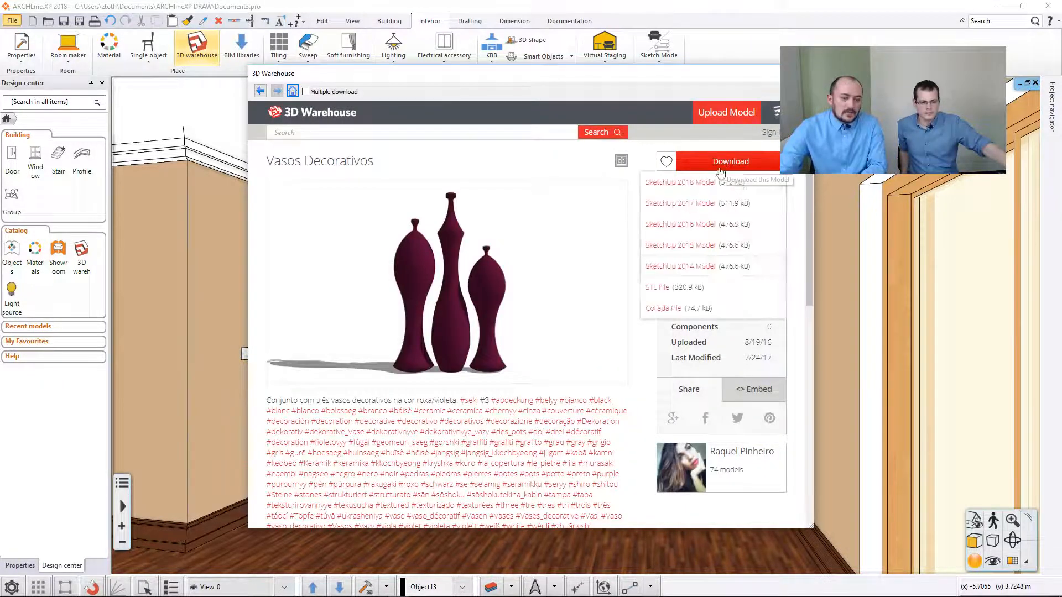
left_click(680, 182)
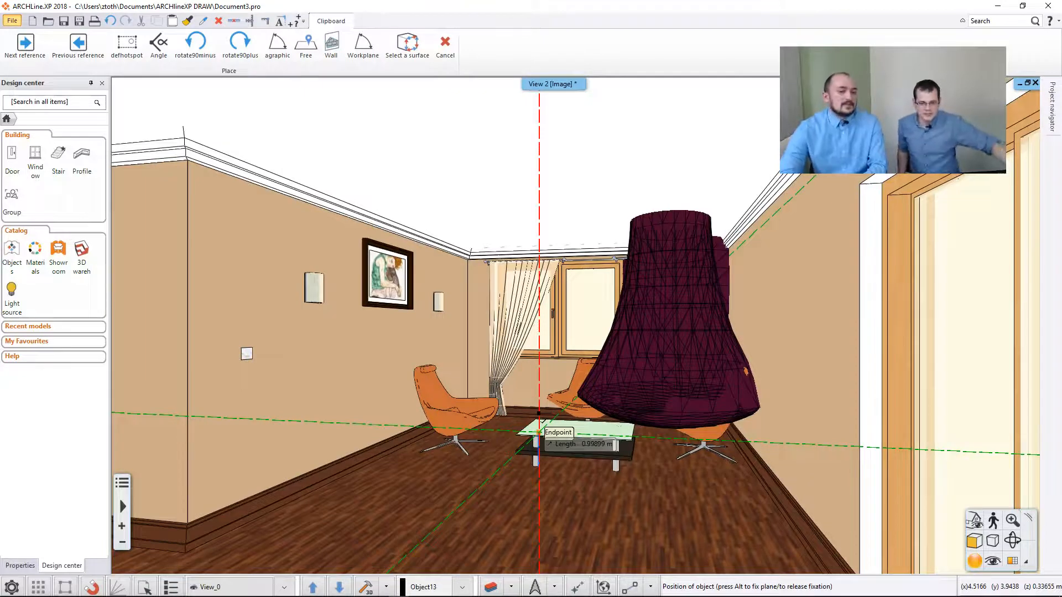
key("Escape")
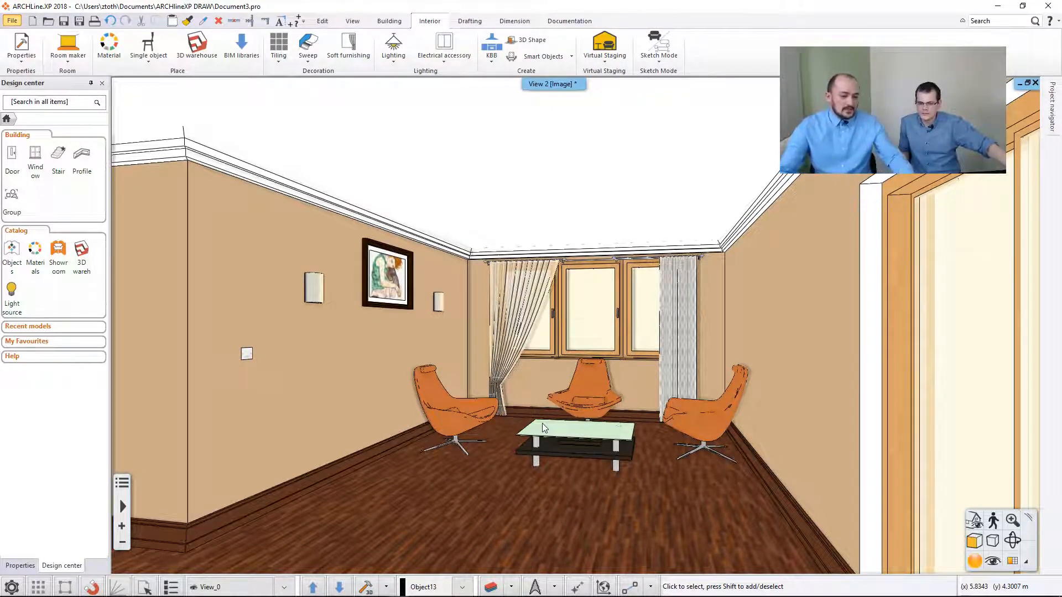
Arrange the floor plan as the large window beside the 3D view and fit the whole room in it.
key("F12")
left_click(653, 409)
scroll(595, 395, "down", 5)
middle_click_drag(455, 368, 568, 374)
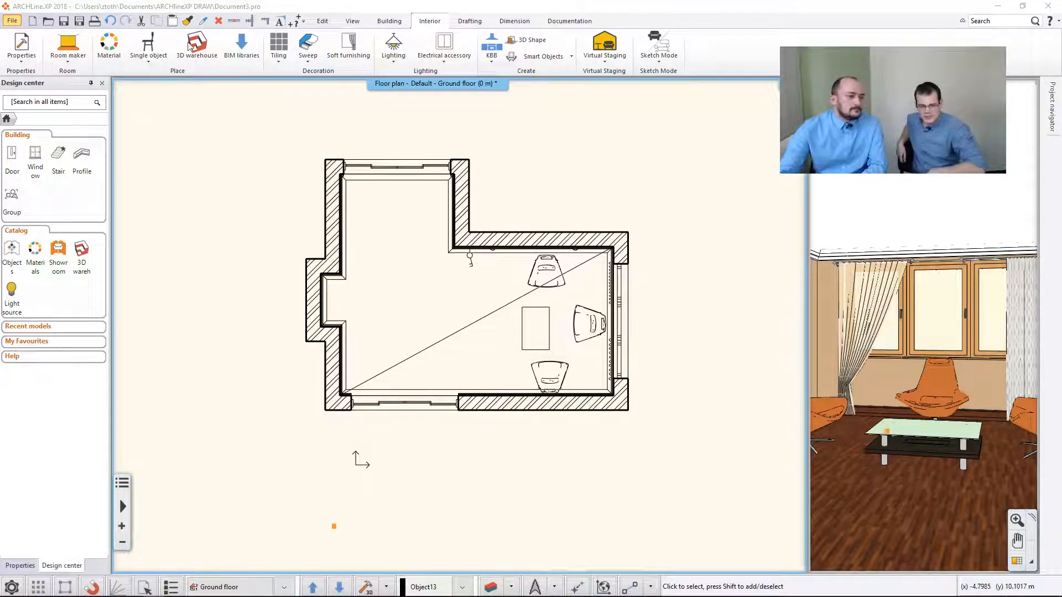
Open the recent project 3_Reception_room_furnished.pro, leaving the current project without saving.
left_click(16, 21)
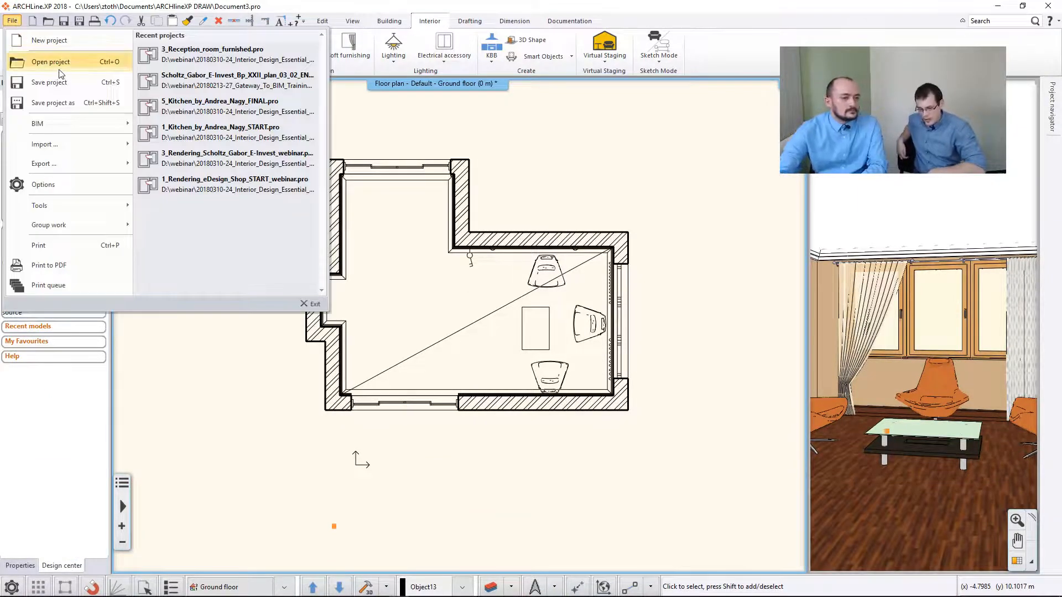
left_click(215, 59)
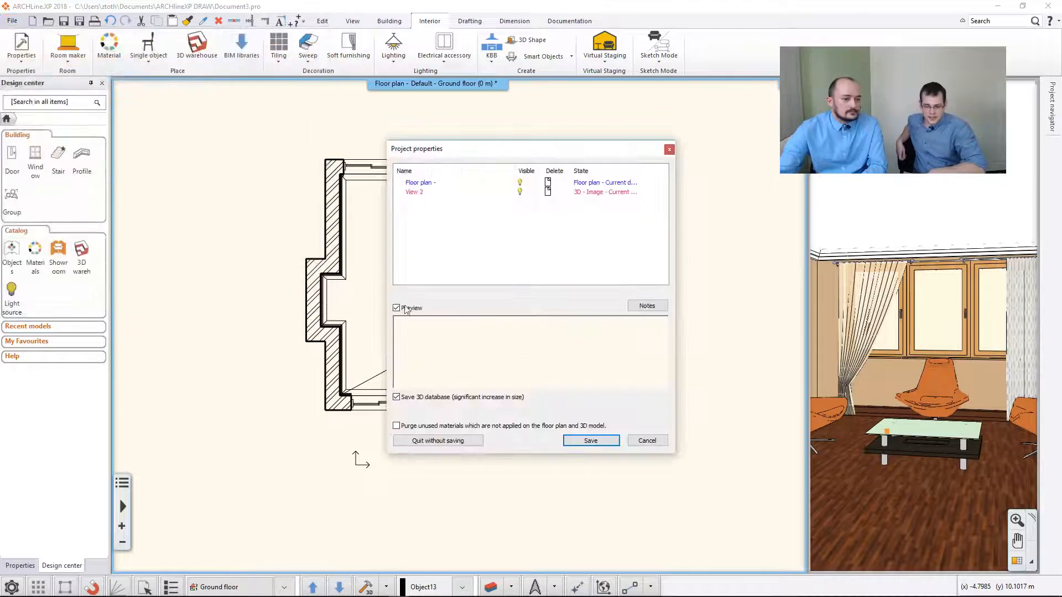
left_click(459, 440)
left_click(547, 330)
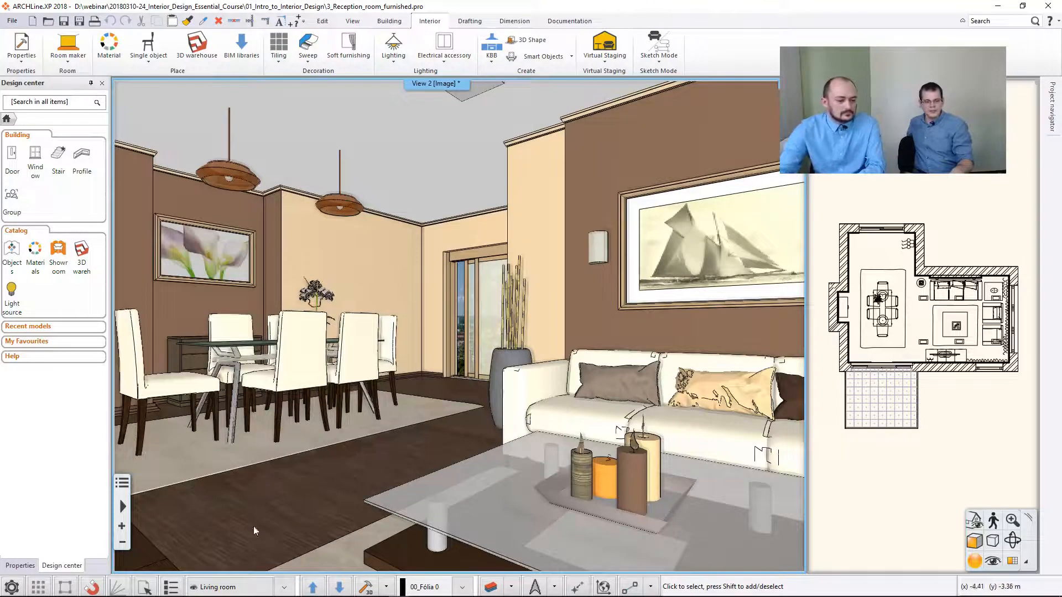
View the saved perspectives Dining, Dining - sliding door, Dining to Living room and Living room in turn.
left_click(339, 588)
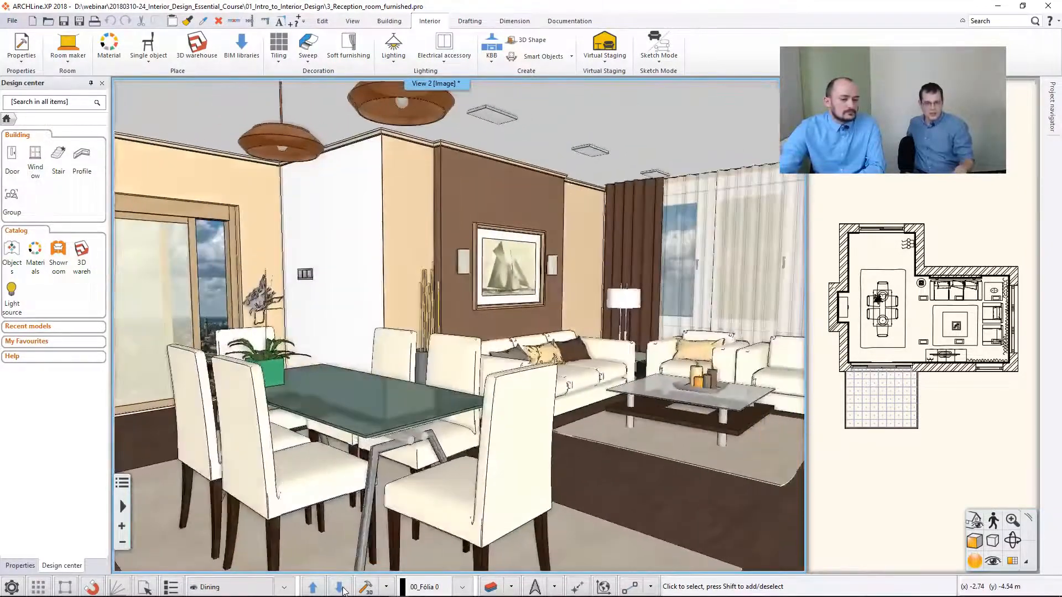
left_click(340, 588)
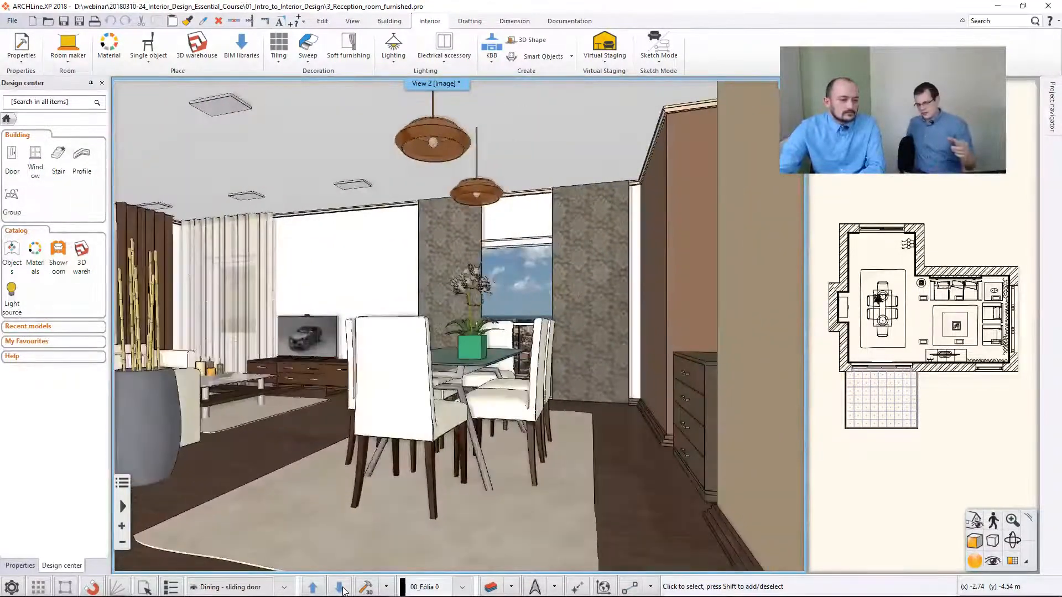
left_click(340, 588)
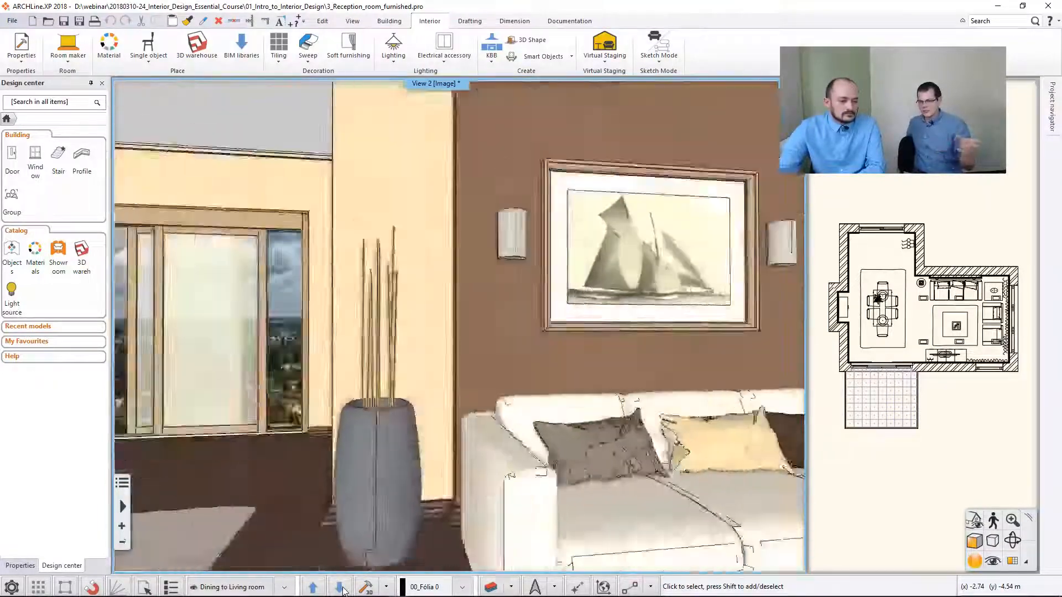
left_click(341, 588)
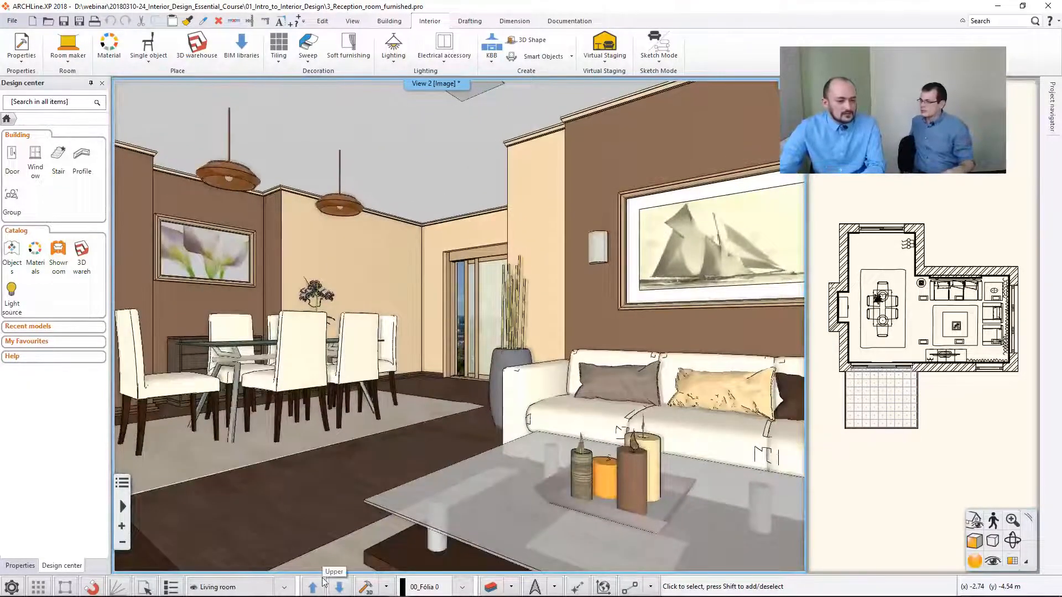
Make the ground floor plan the large window and show the whole furnished house in it.
left_click(879, 166)
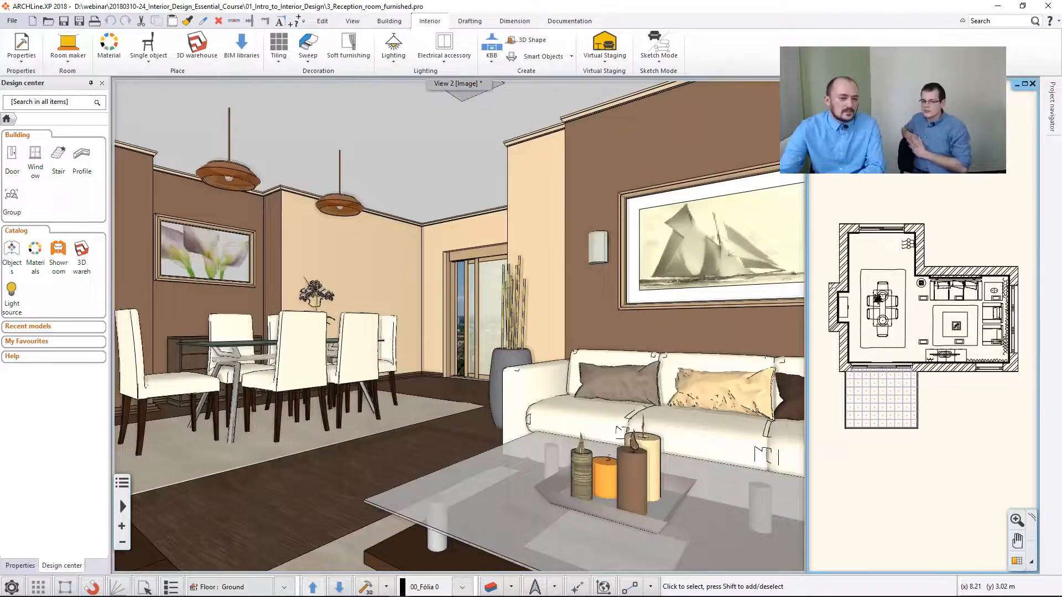
left_click(1016, 561)
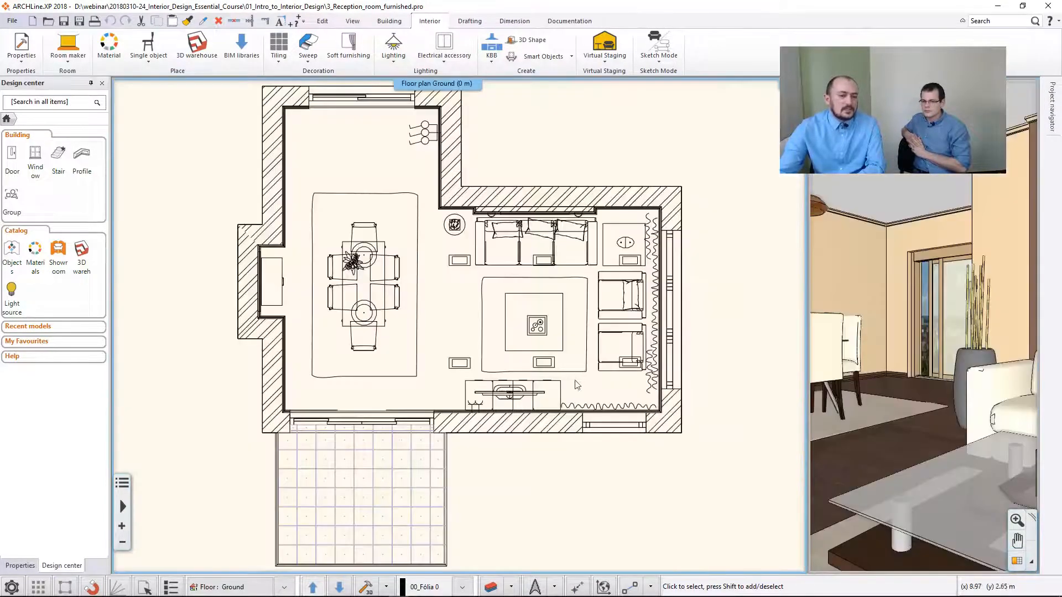
scroll(468, 423, "down", 2)
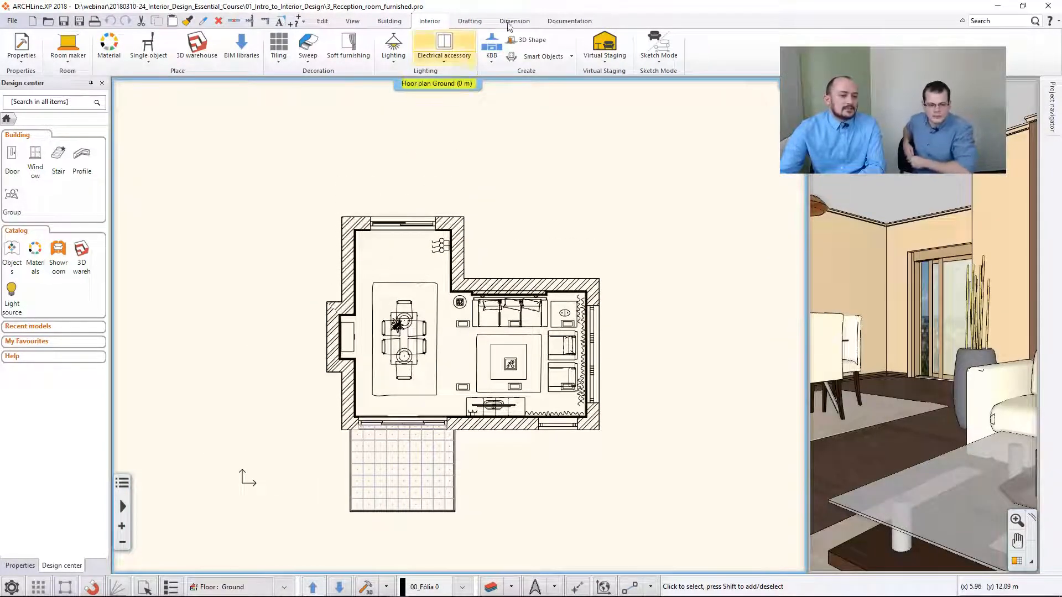
Dimension the outer contour of all walls with door/window axes, wall connections and wall endpoints, placing the dimension lines just outside the plan.
left_click(514, 22)
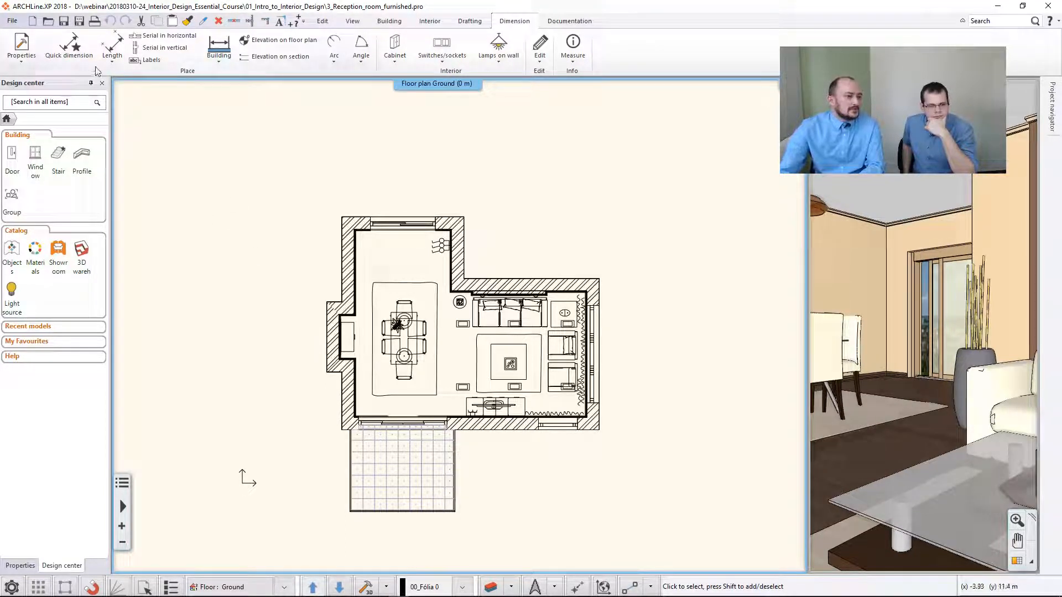
left_click(111, 60)
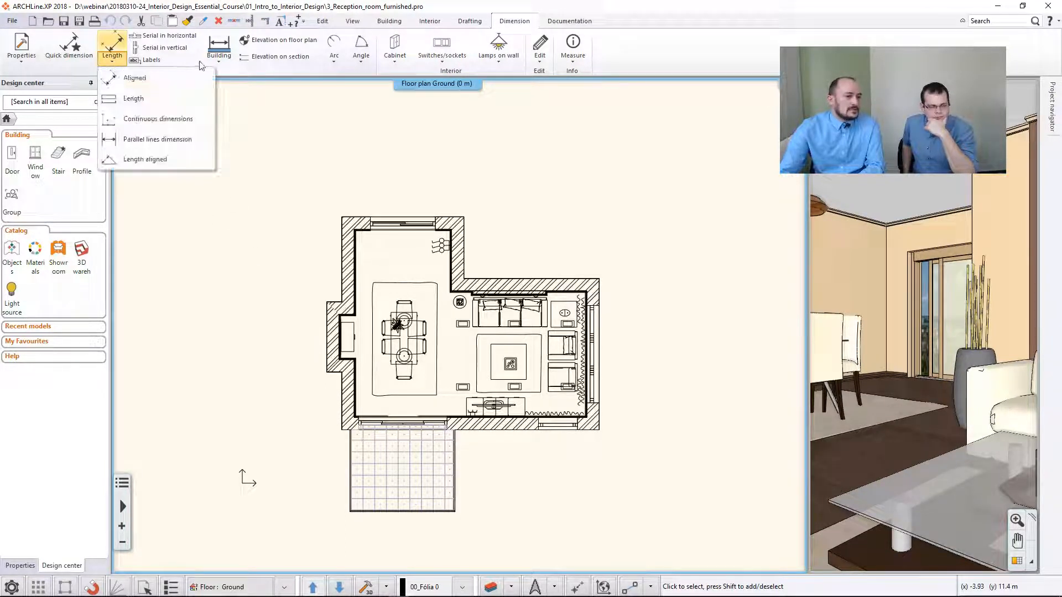
left_click(221, 59)
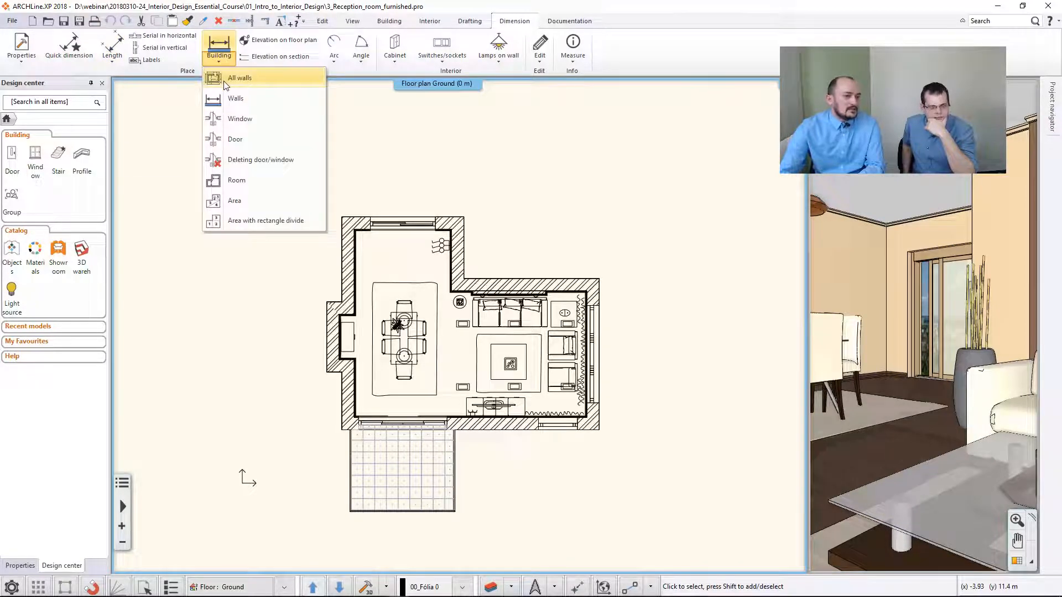
left_click(224, 82)
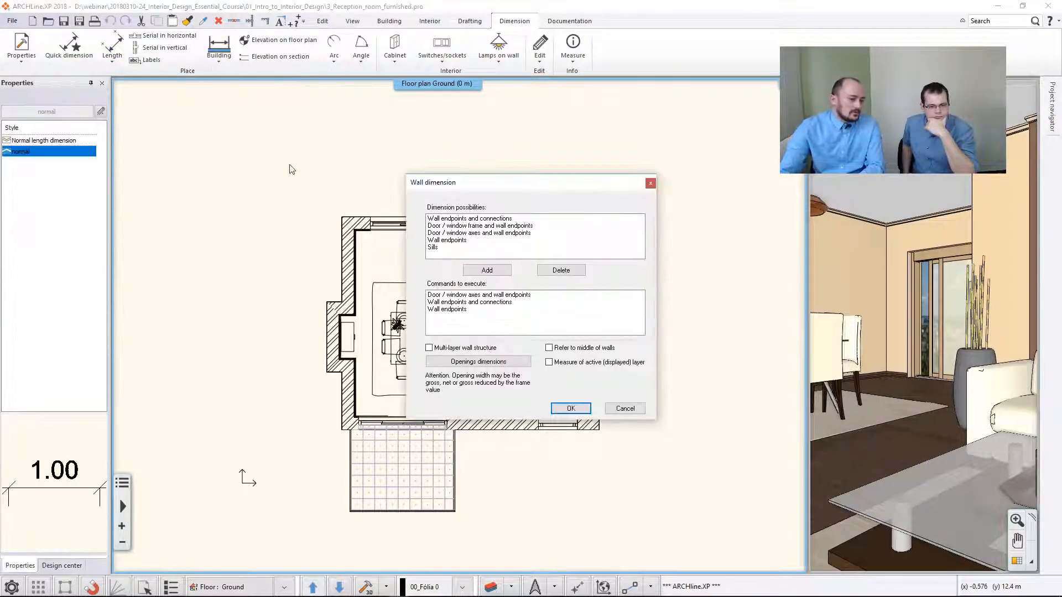
left_click_drag(458, 219, 454, 240)
left_click(462, 219)
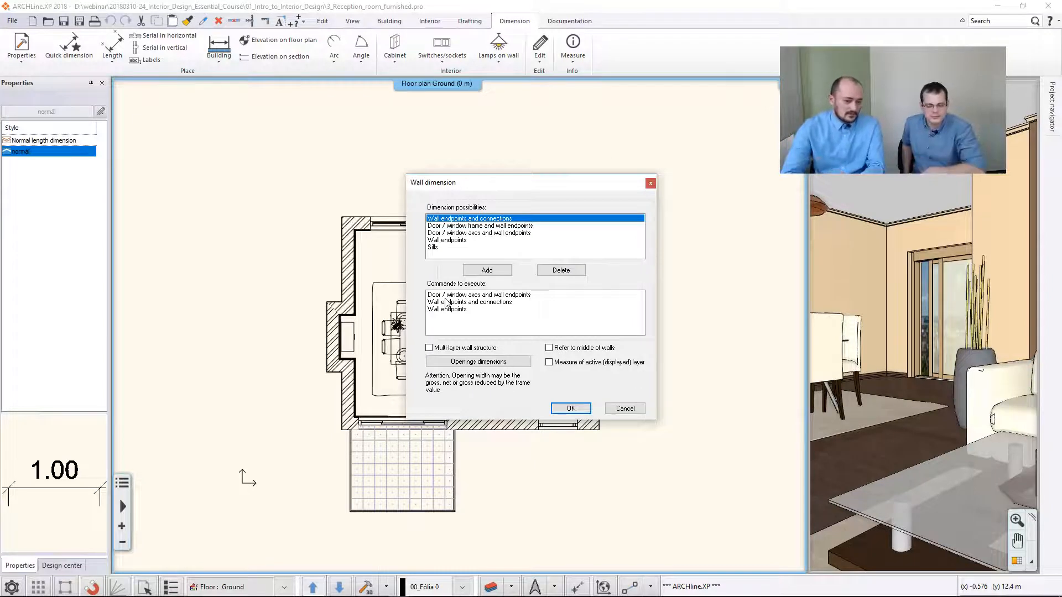
left_click(571, 409)
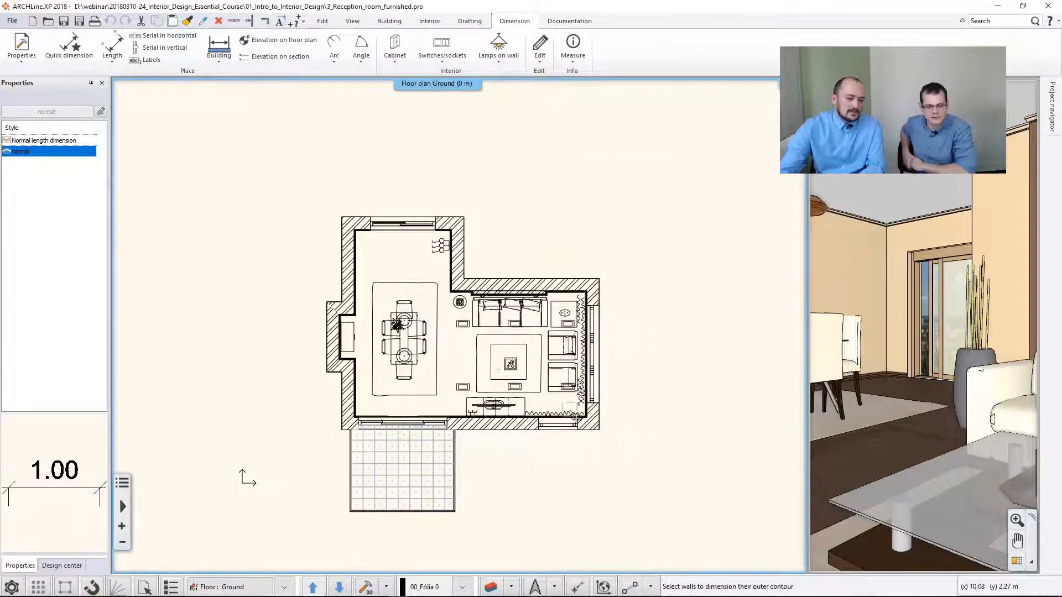
left_click(272, 171)
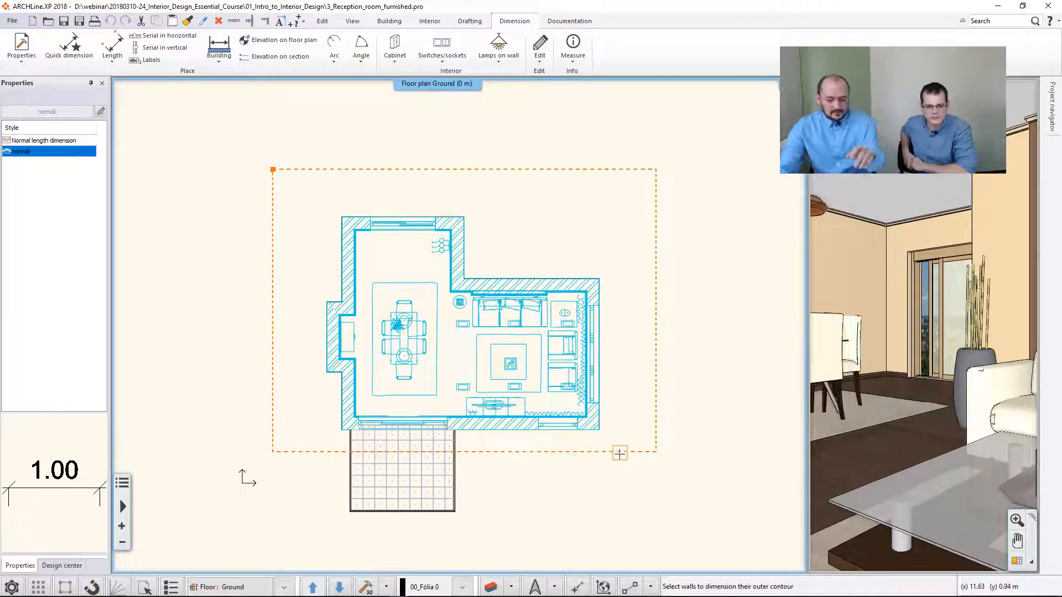
left_click(619, 453)
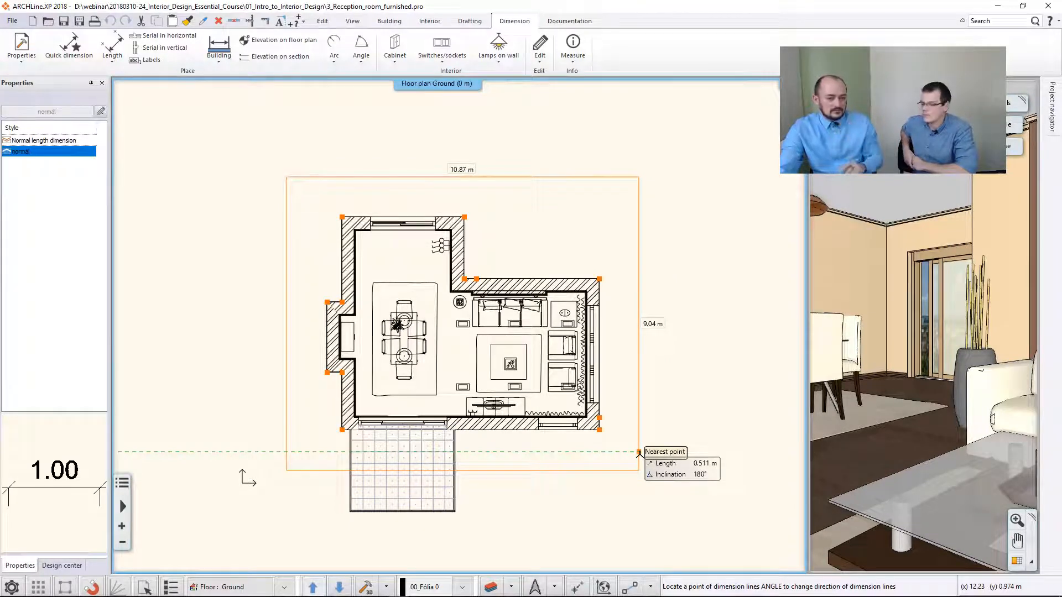
left_click(639, 453)
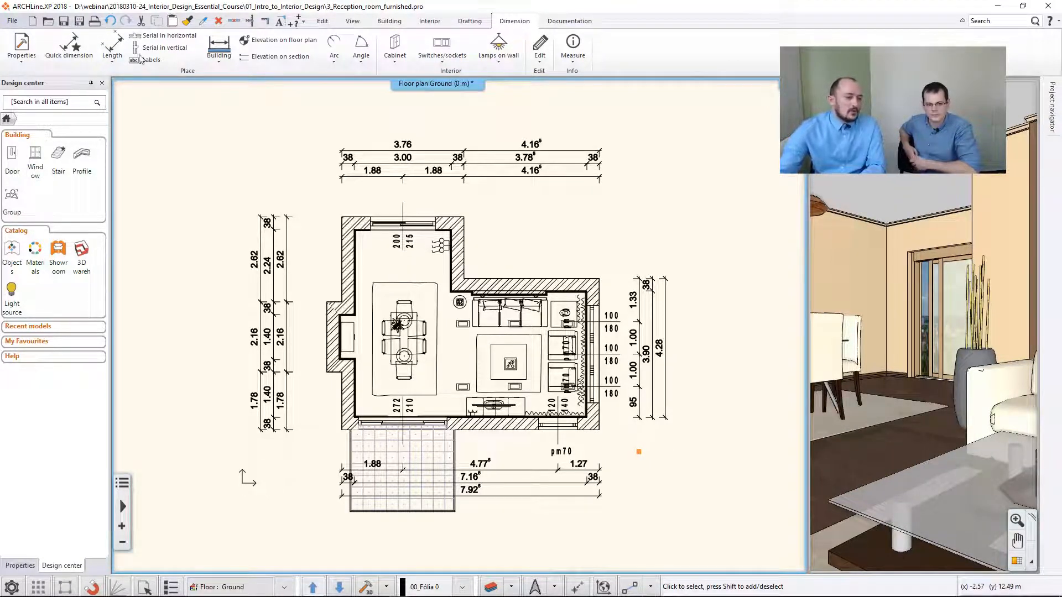
Add an aligned dimension for the length of the cabinet in the dining area's wall niche, placed on its room side.
left_click(112, 55)
left_click(131, 81)
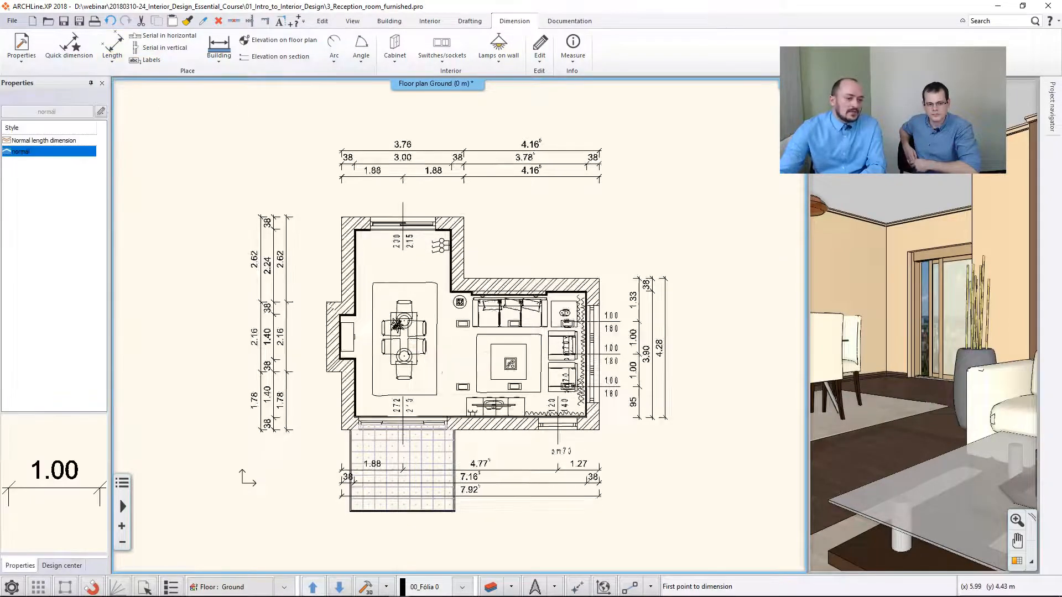
scroll(354, 337, "up", 5)
left_click(241, 290)
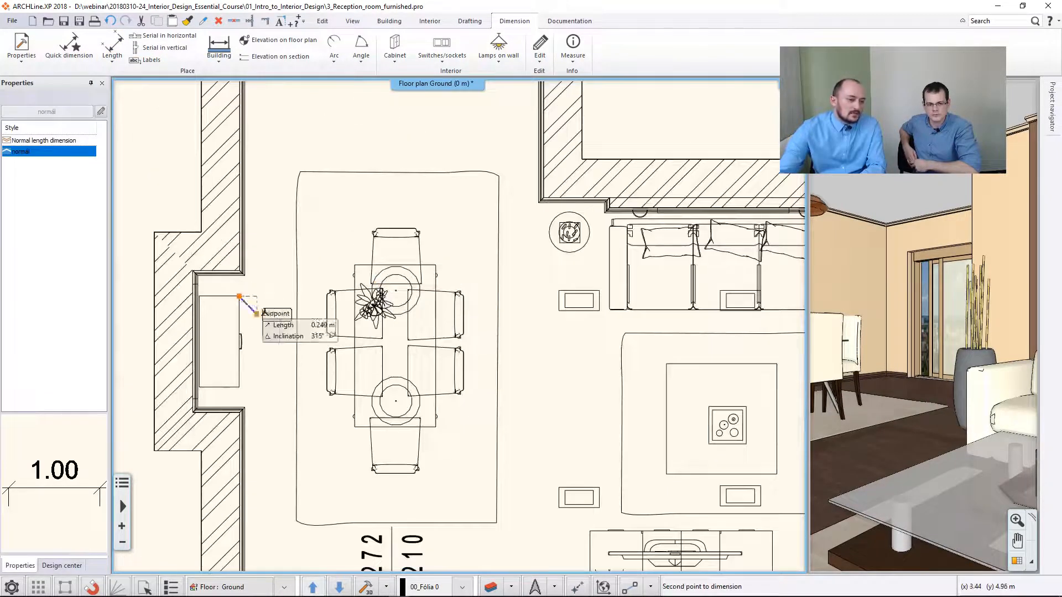
left_click(241, 383)
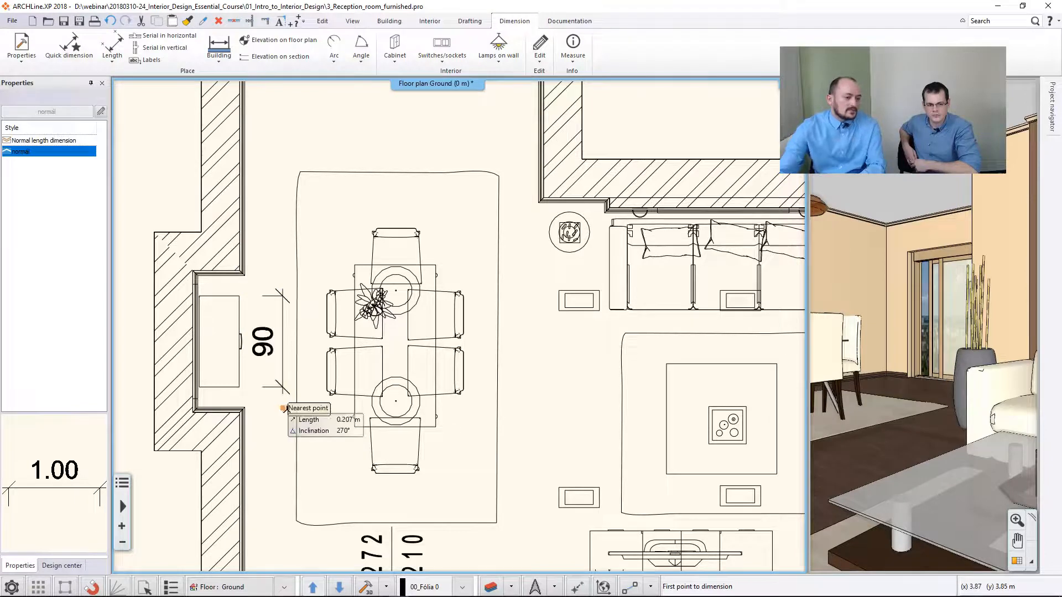
key("Escape")
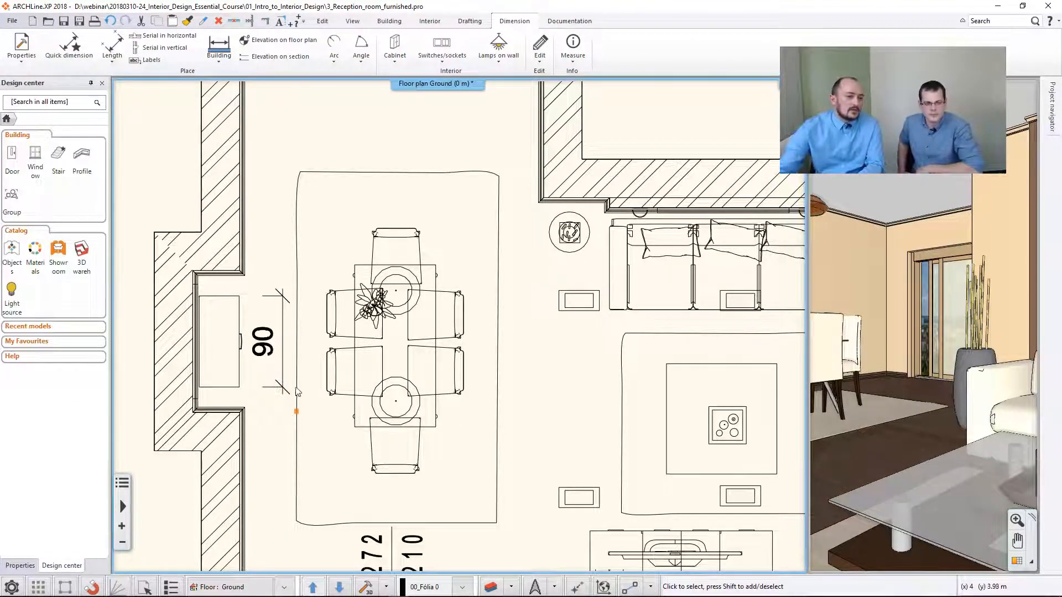
Measure the room's area with Room and area and place its stamp between the dining table and the coffee table.
left_click(391, 22)
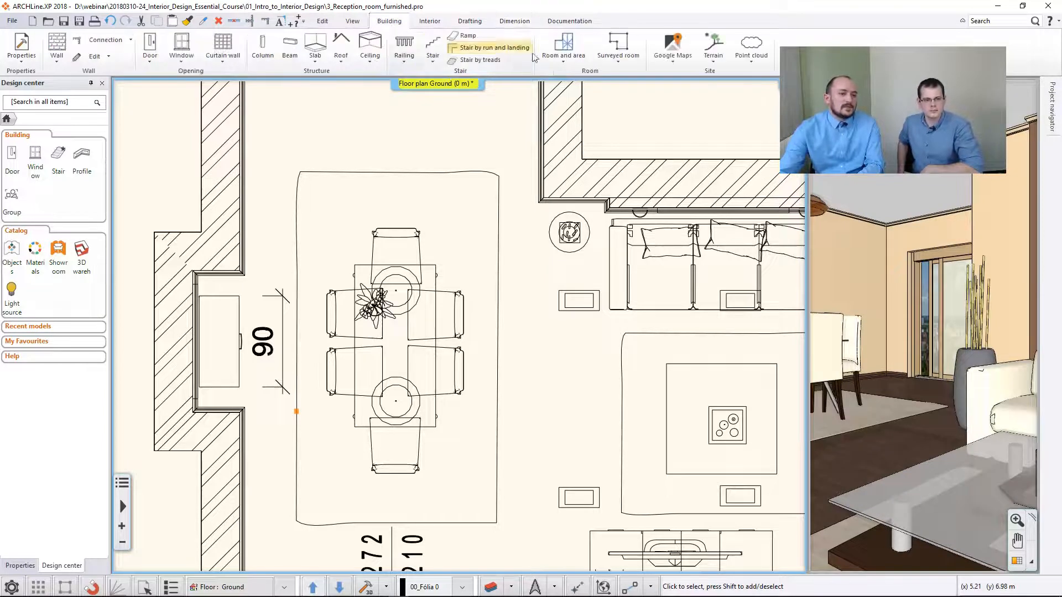
left_click(562, 48)
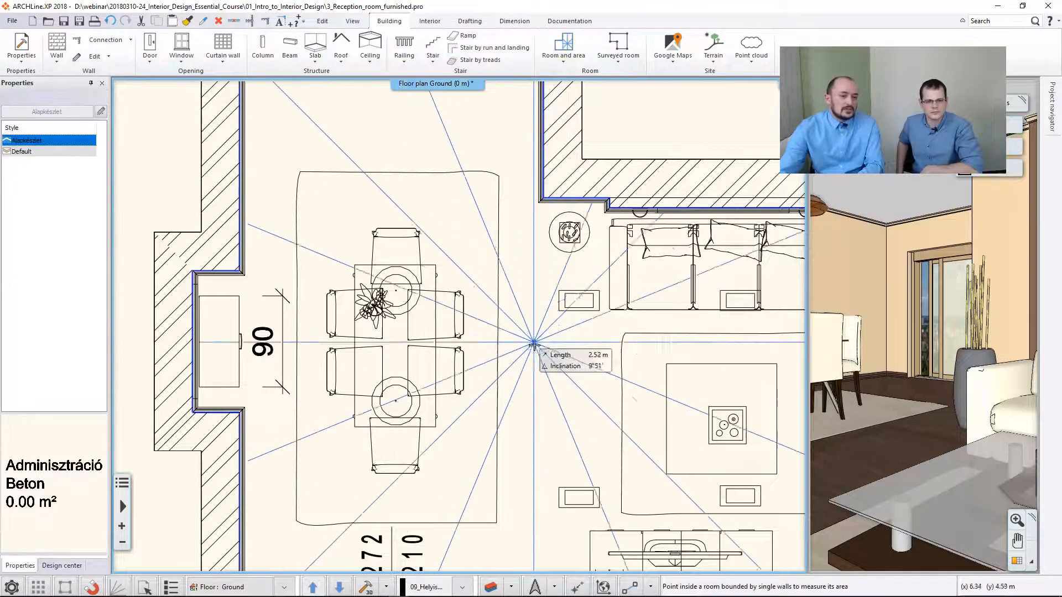
left_click(512, 420)
key("Escape")
Change the room name in the room stamp's calculated values to "Dining + Living".
left_click(528, 400)
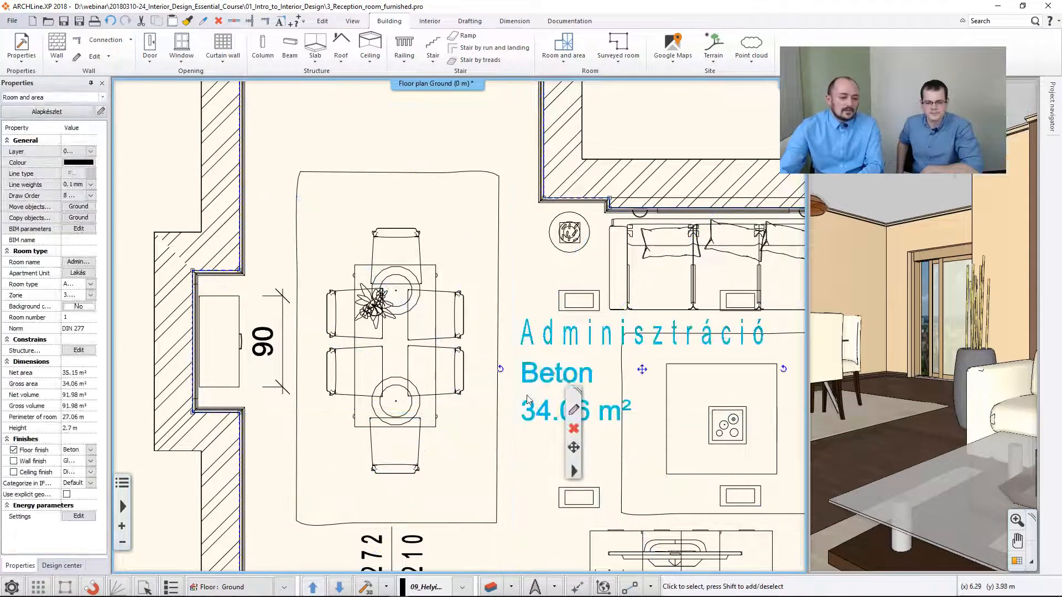
left_click(573, 409)
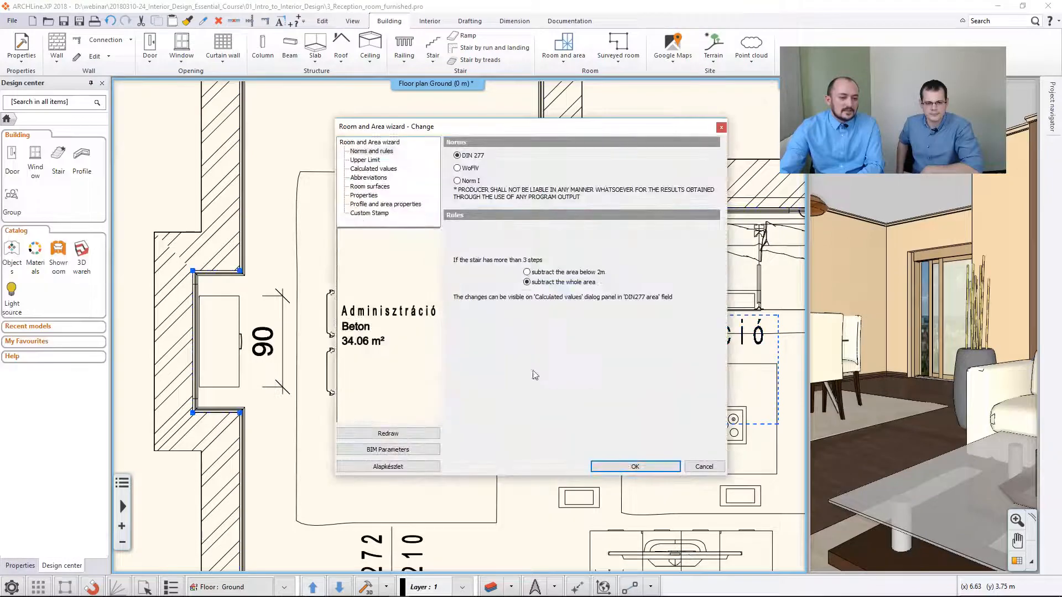
left_click(367, 160)
left_click(372, 168)
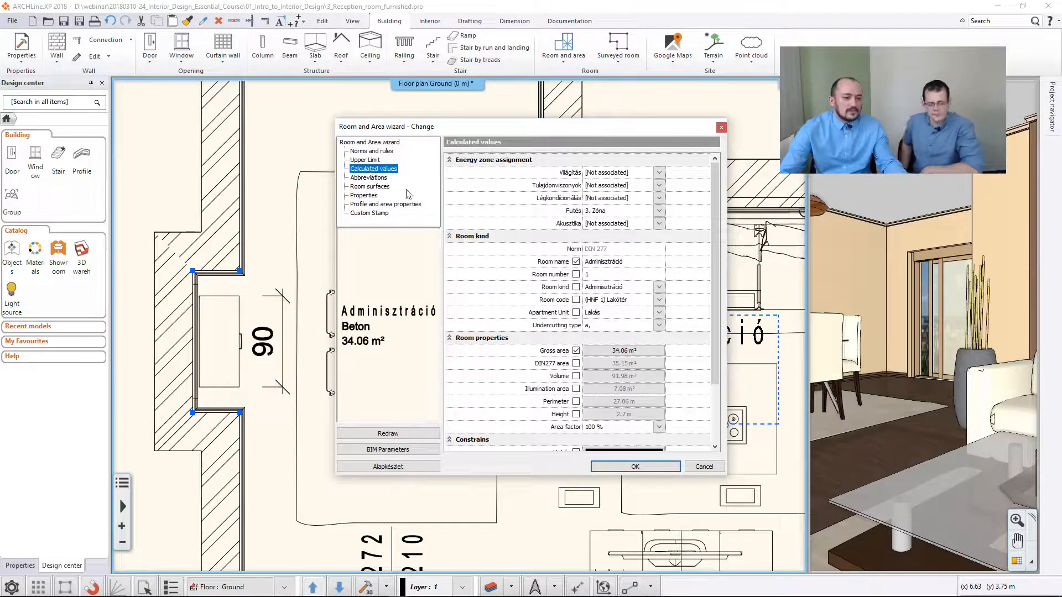
left_click(611, 261)
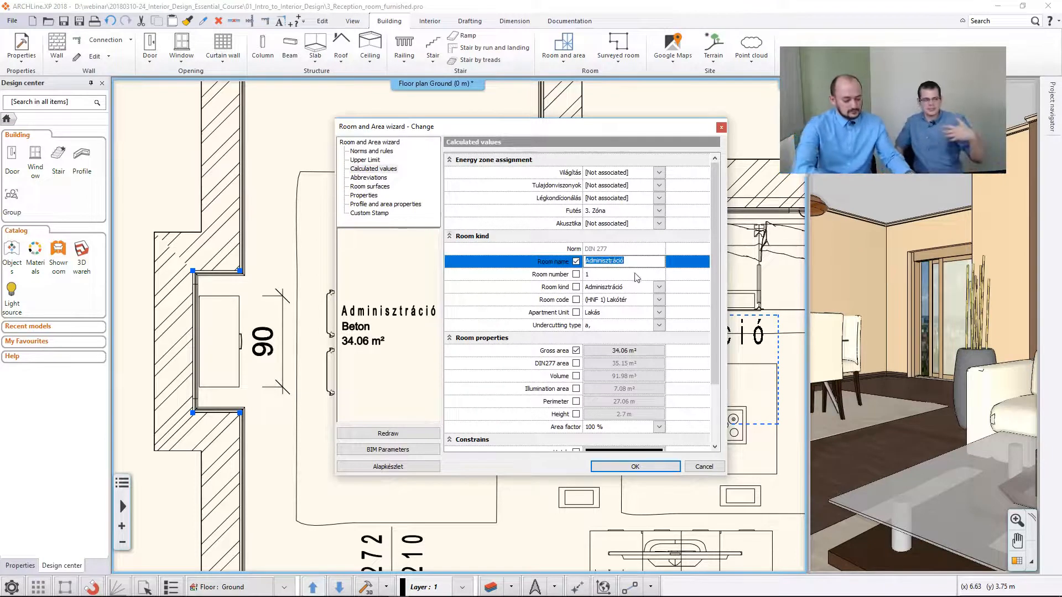
type("Dining + Living")
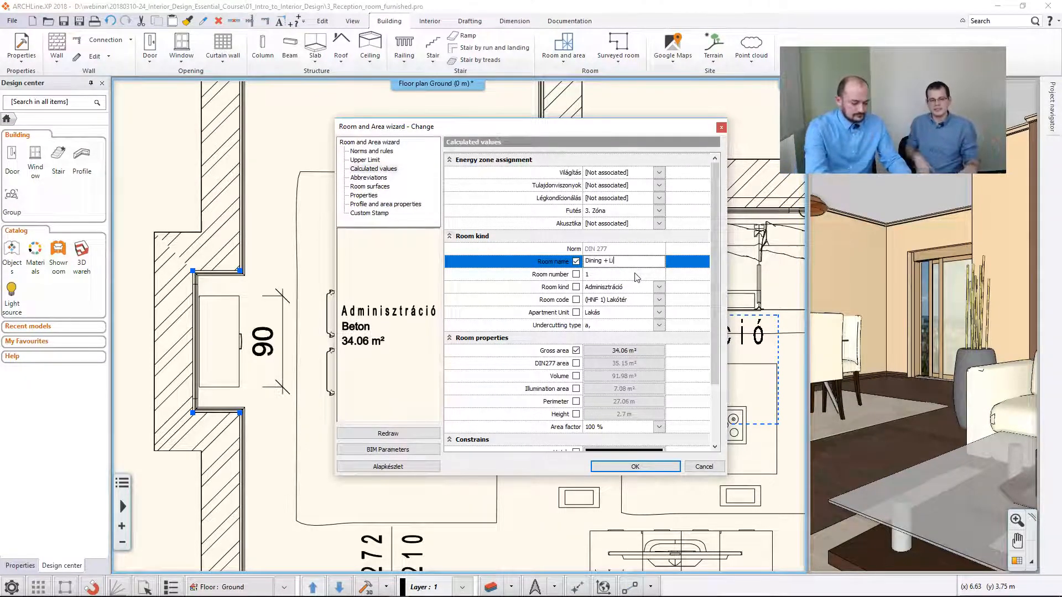
left_click(634, 466)
Remove the floor finish from the Dining + Living room stamp.
scroll(520, 385, "down", 2)
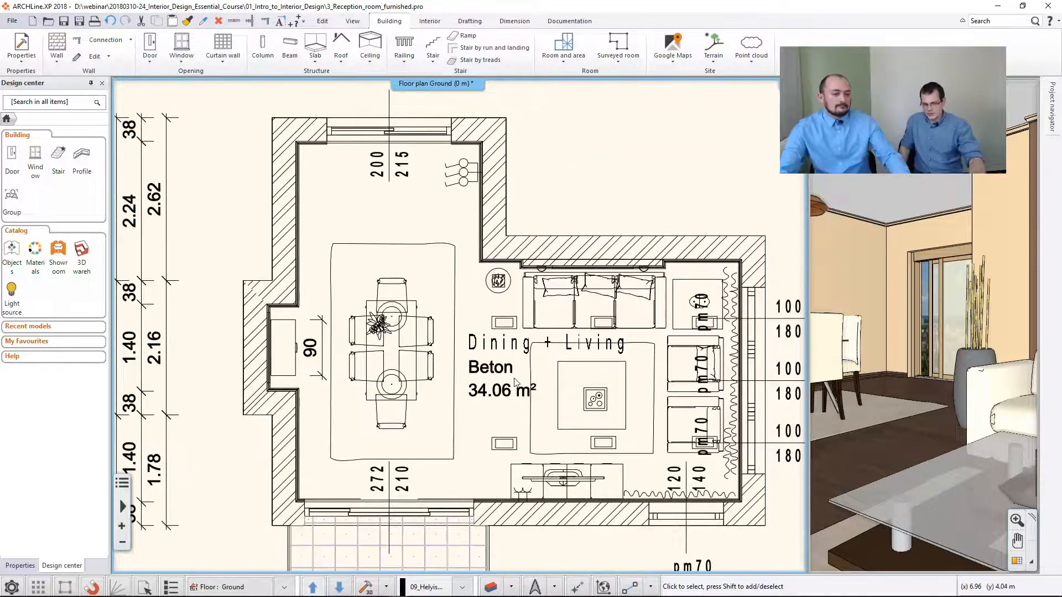
left_click(499, 355)
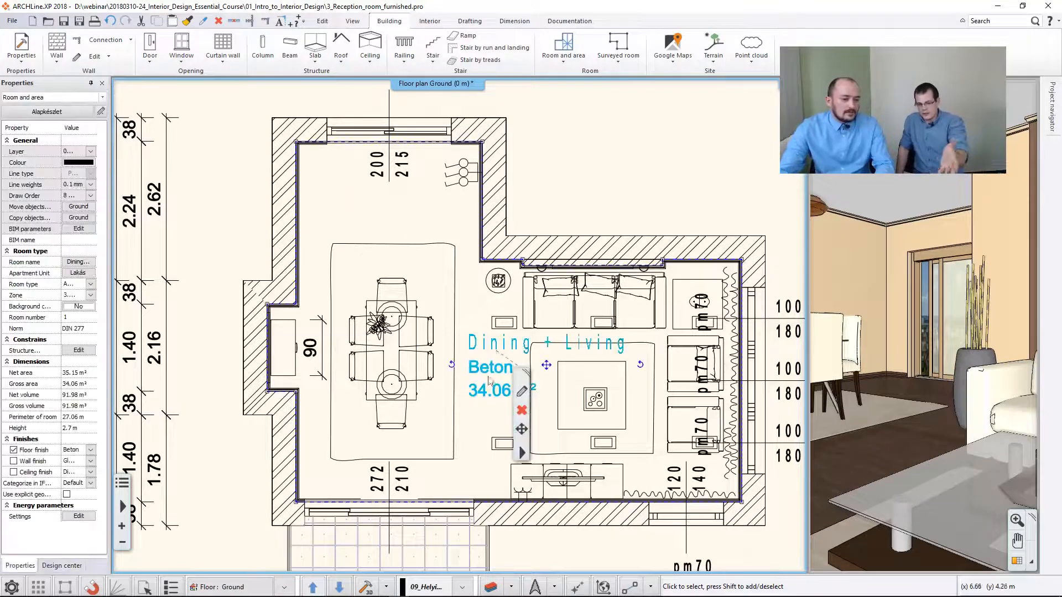
left_click(14, 449)
left_click(371, 228)
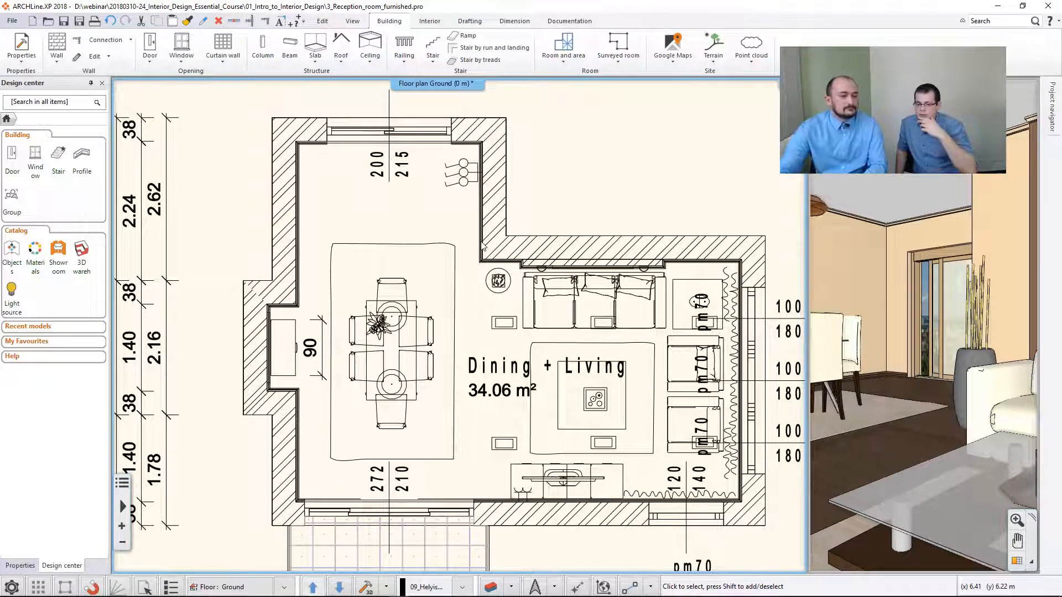
Show the ground floor as a coloured floor plan with a cutting elevation of 1.5 m, and switch it back to the plain line drawing.
right_click(430, 87)
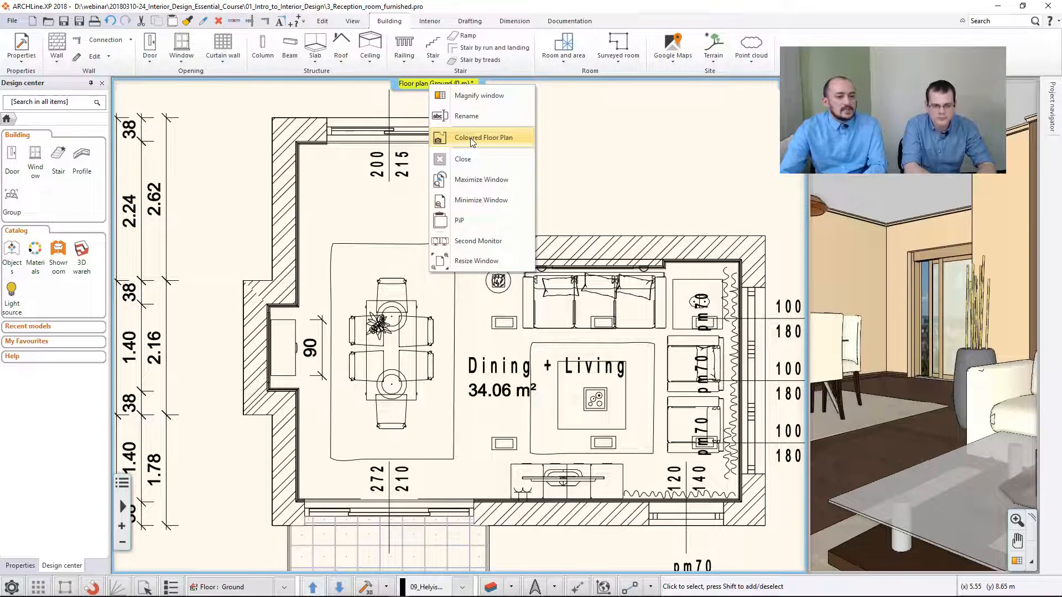
left_click(471, 138)
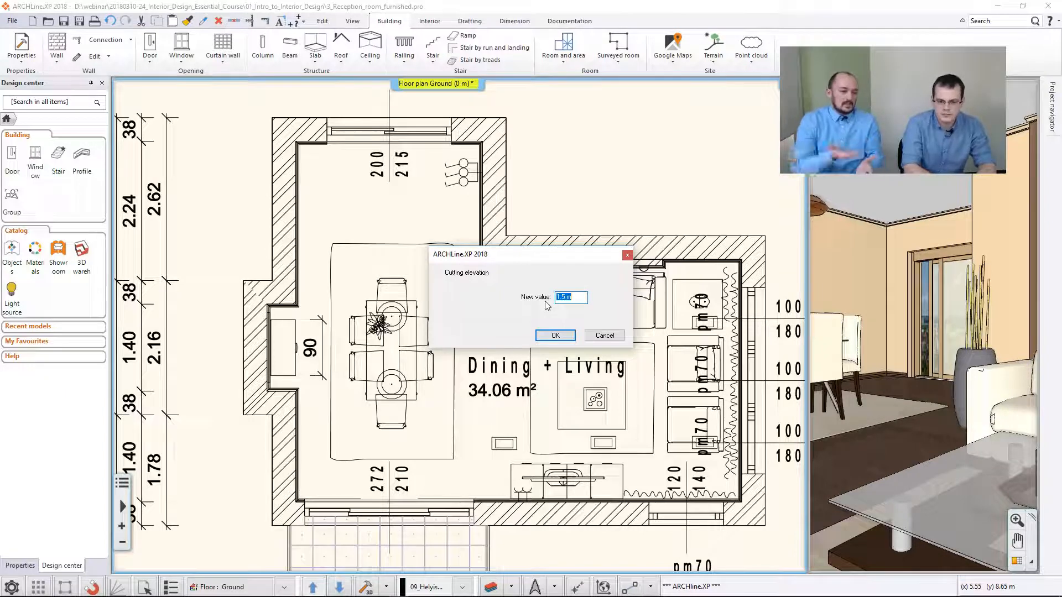
left_click(554, 337)
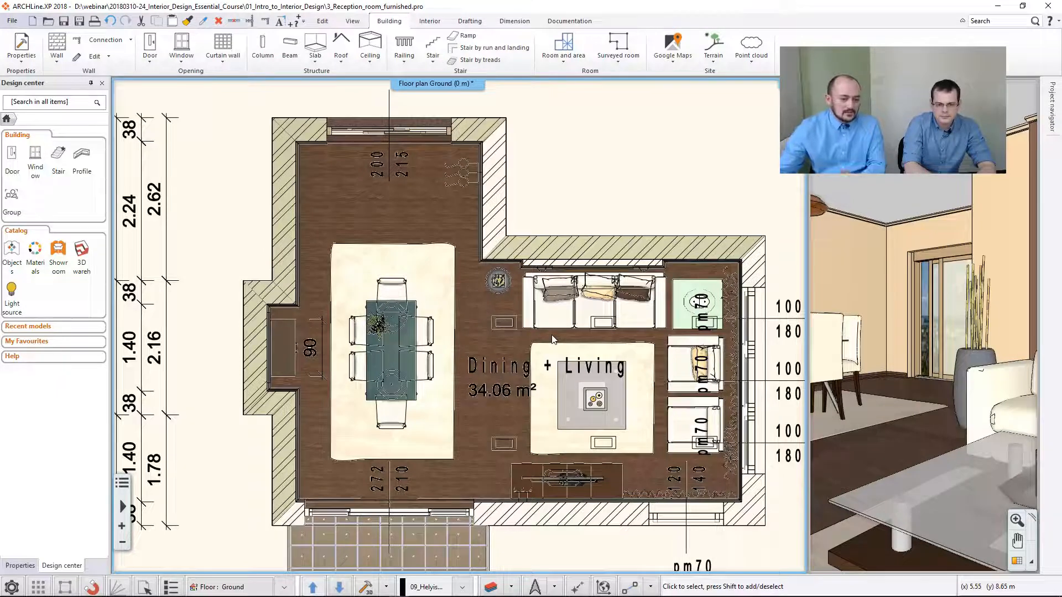
right_click(425, 85)
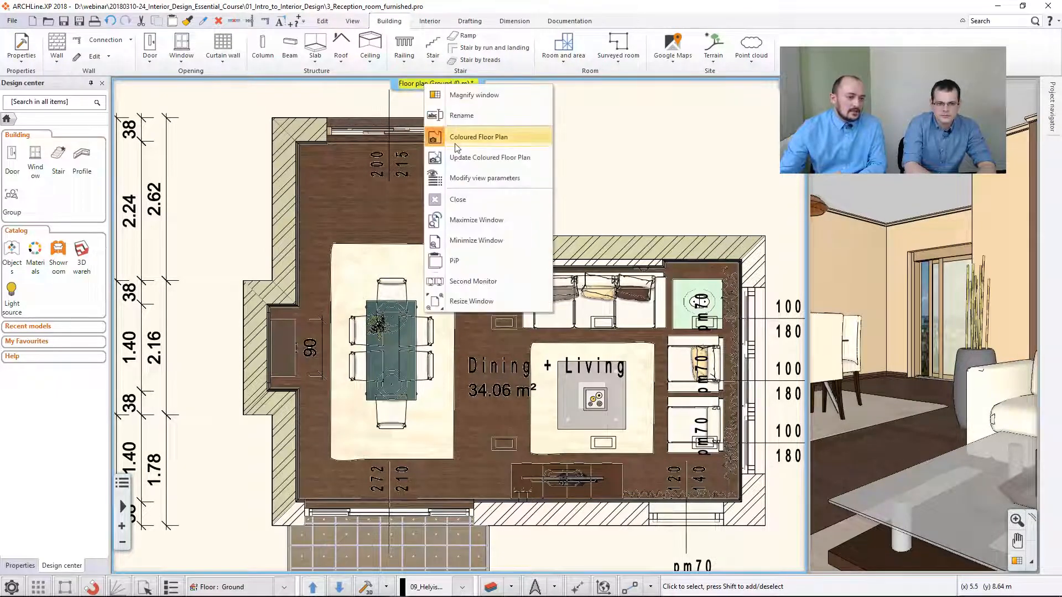
left_click(479, 139)
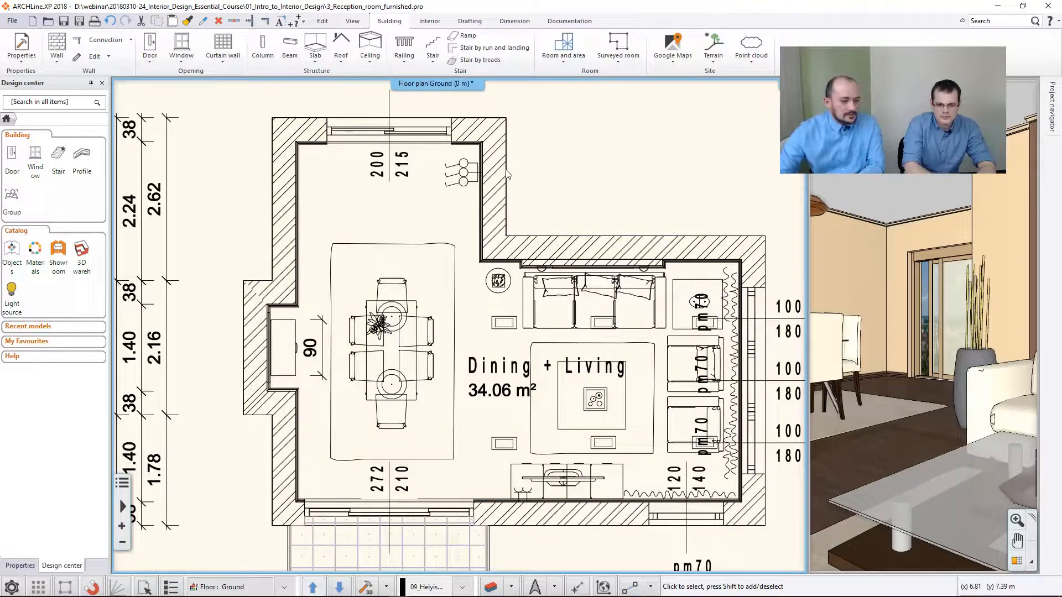
Begin an image wall elevation on the short wall section behind the round plant pot, viewed from inside the living area.
scroll(508, 174, "down", 4)
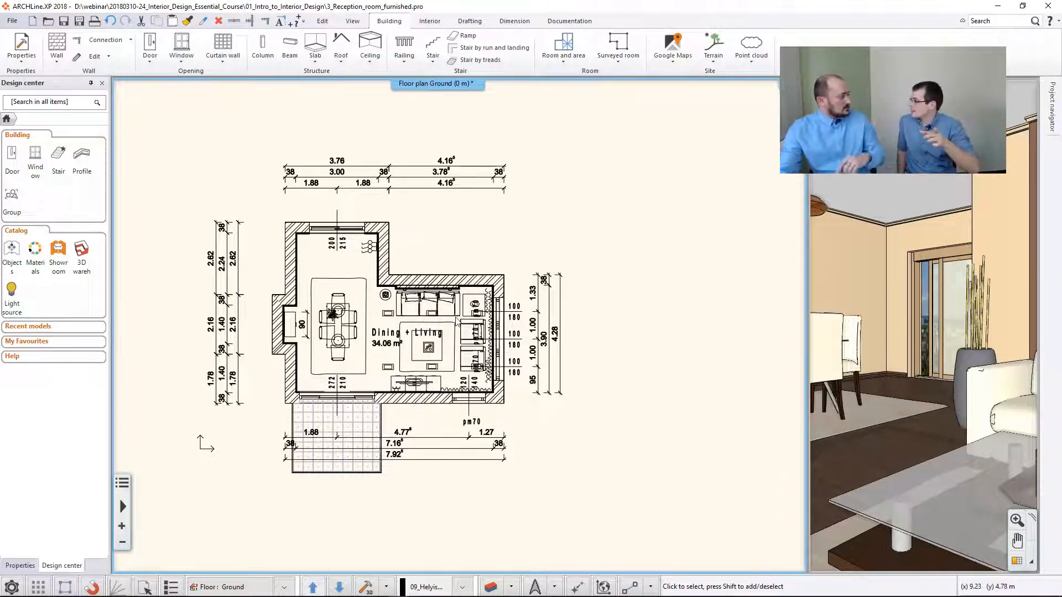
left_click(514, 21)
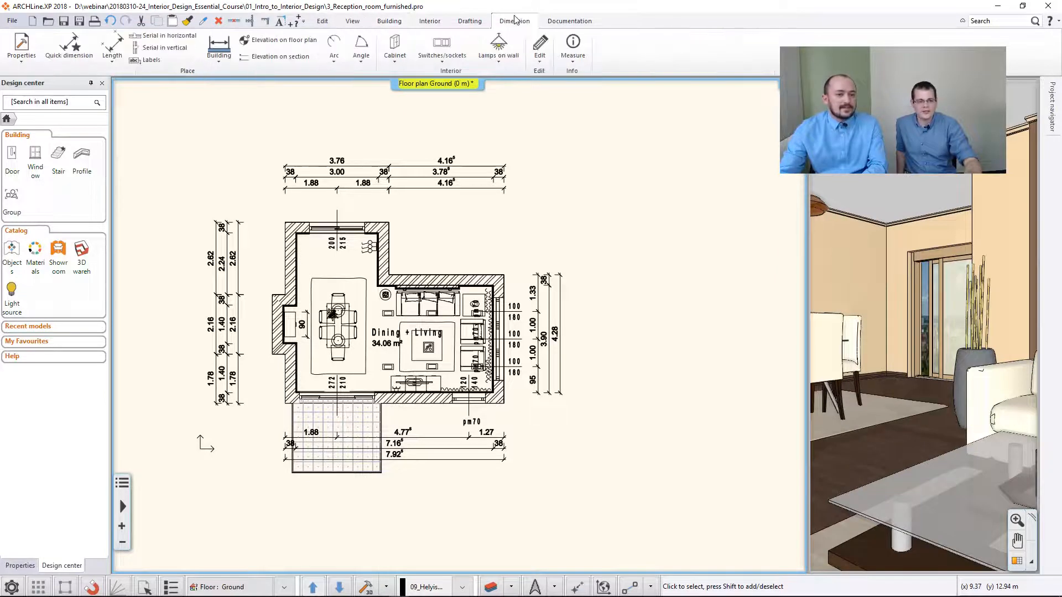
left_click(570, 23)
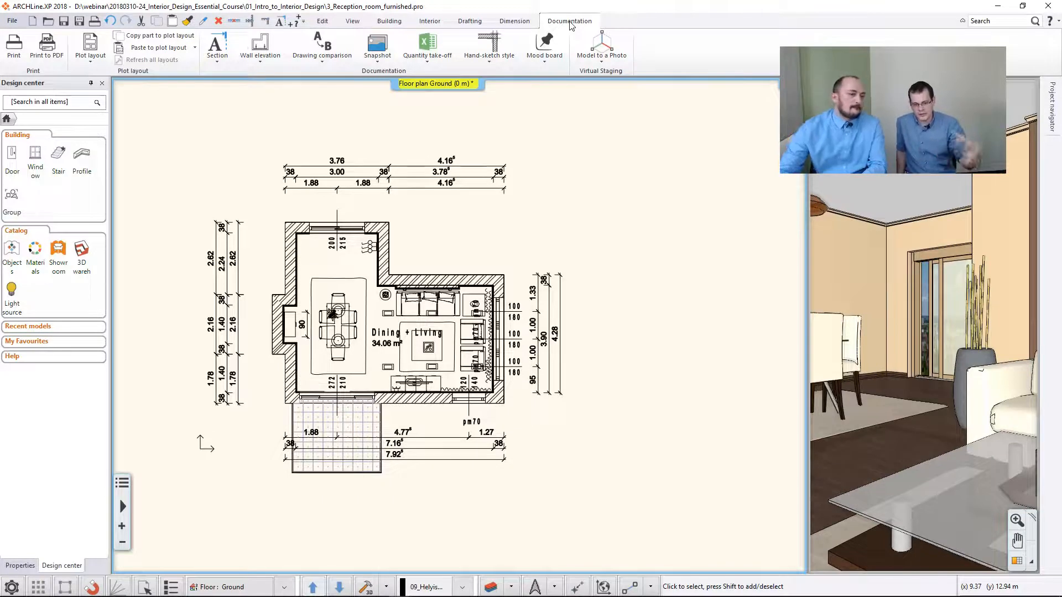
left_click(255, 61)
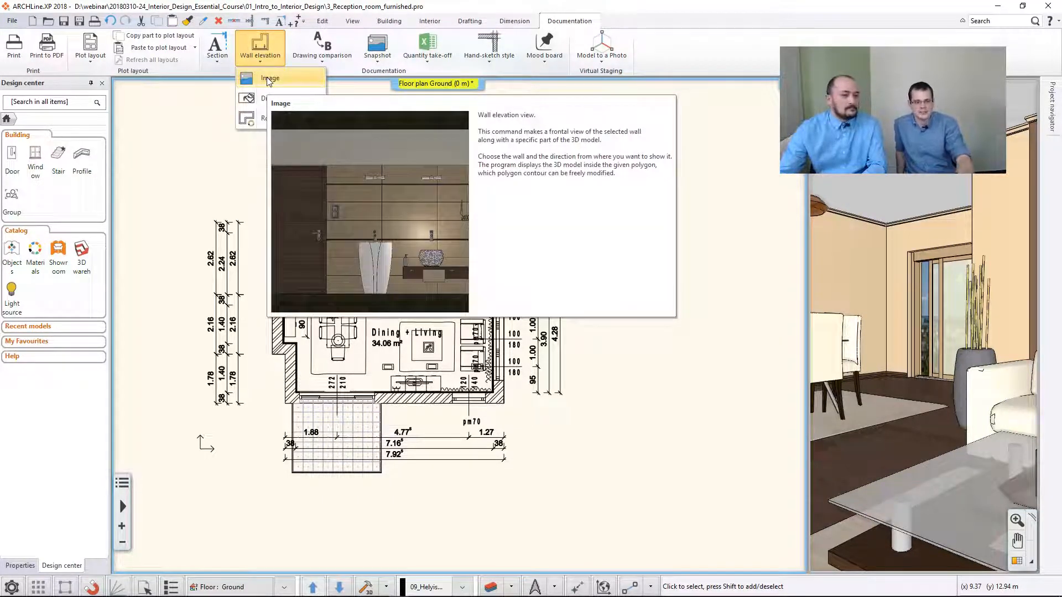
left_click(268, 78)
scroll(353, 265, "up", 4)
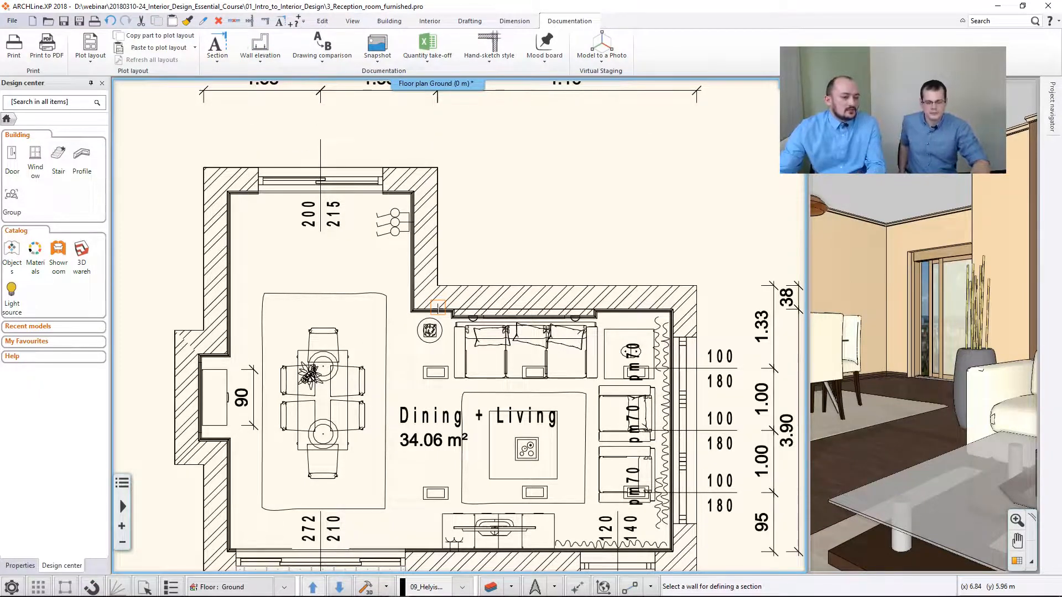
left_click(437, 307)
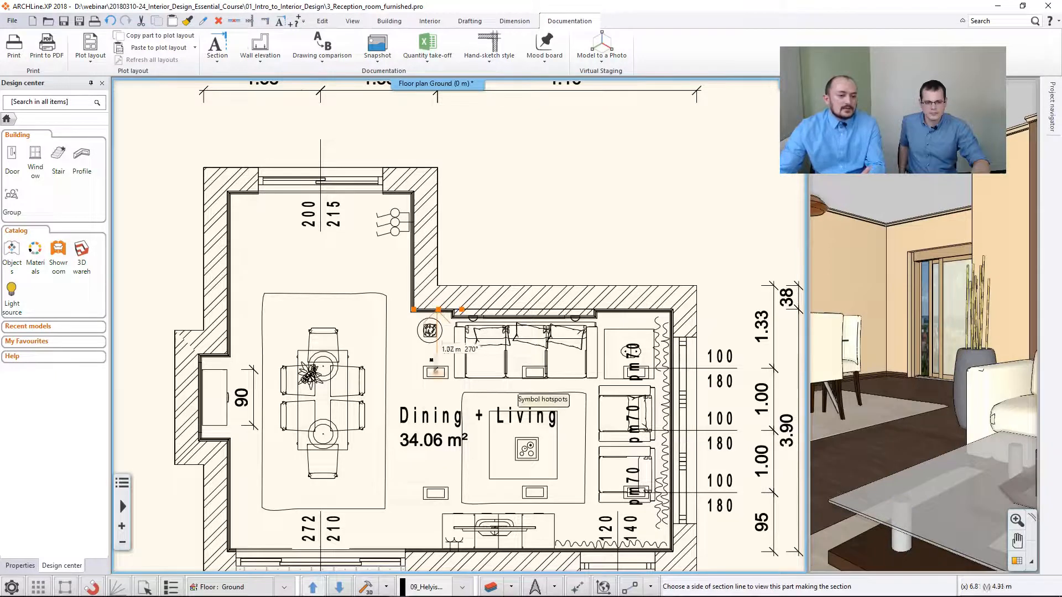
left_click(435, 390)
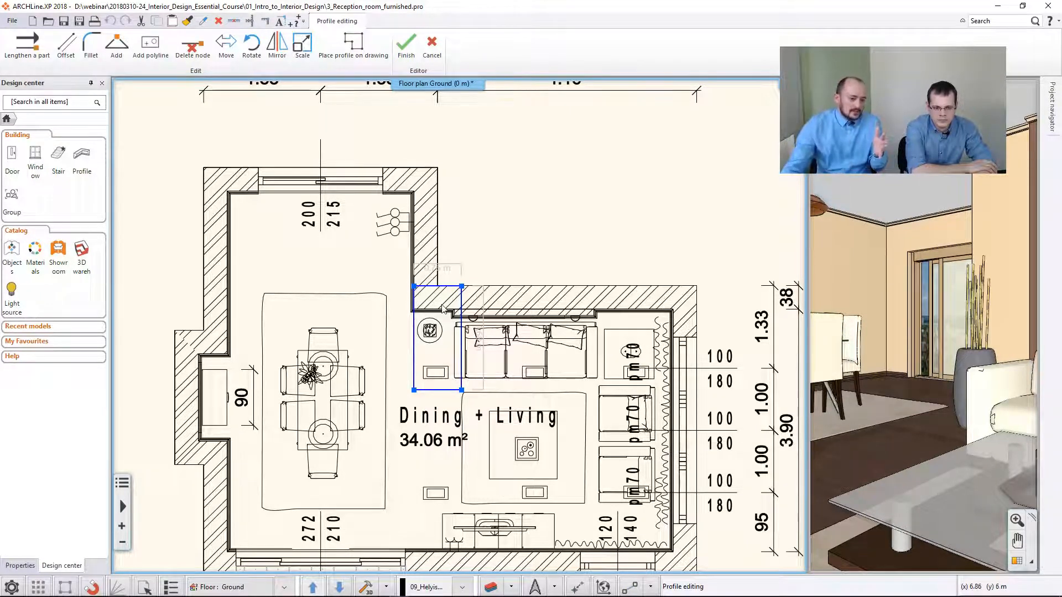
Offset the edge of the elevation's boundary past the sofa so it spans the living area up to the far window wall.
left_click(462, 348)
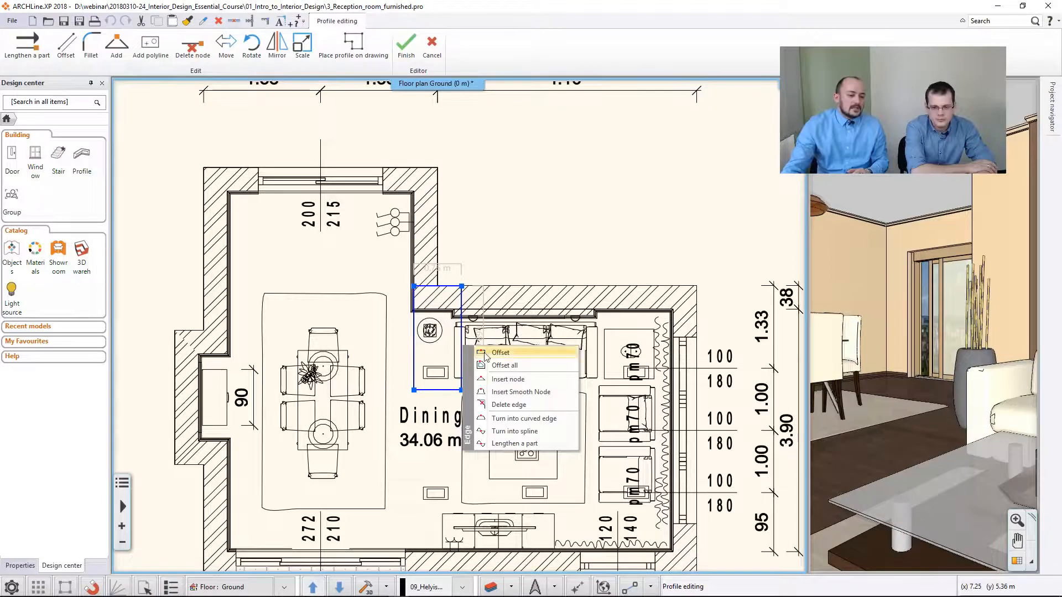
left_click(484, 354)
left_click(679, 309)
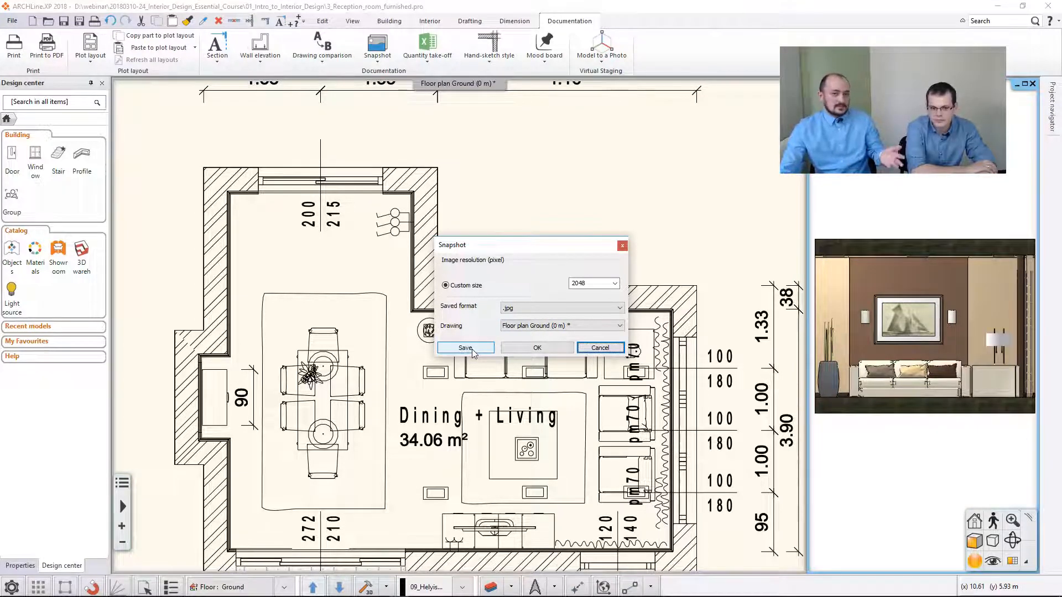
Take a 2048-pixel .jpg snapshot of the wall elevation onto the ground floor plan, placing it to the right of the dimensioned plan.
left_click(537, 347)
scroll(437, 327, "down", 5)
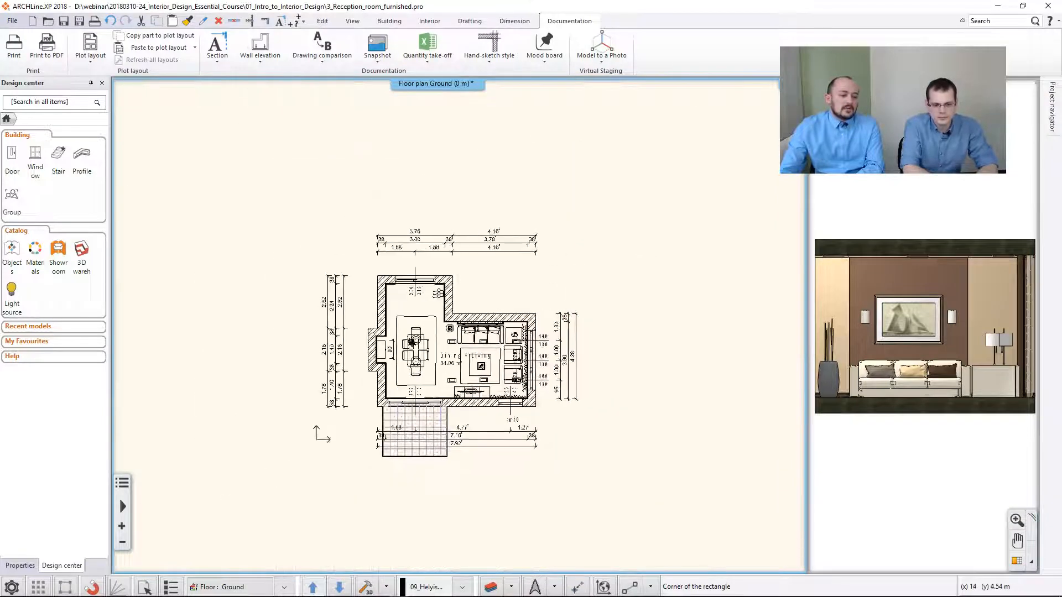
middle_click_drag(595, 349, 476, 350)
left_click(535, 392)
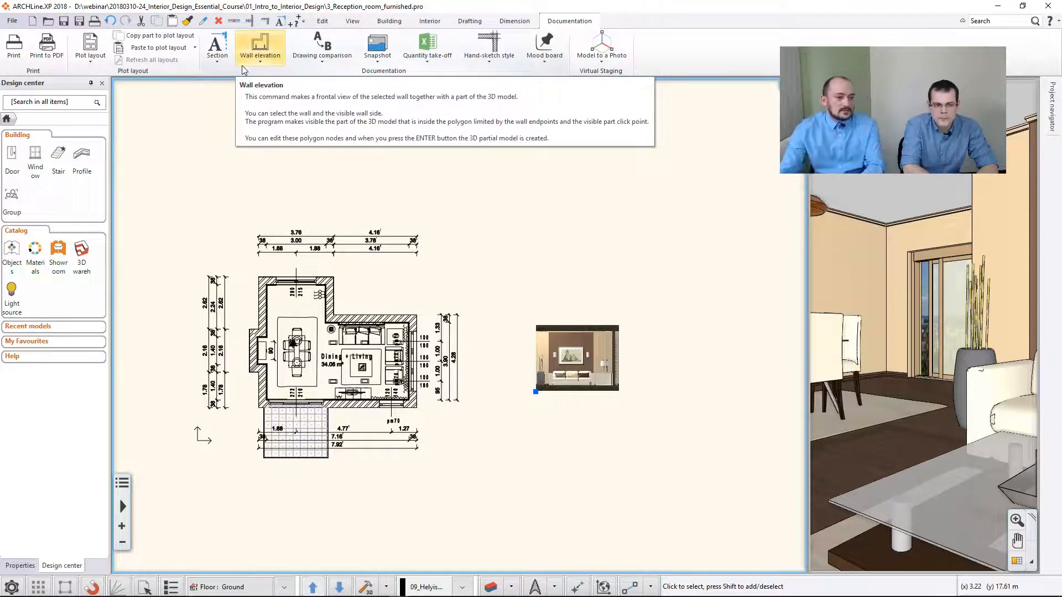
Create a line-drawing elevation of the same sofa wall, seen from inside the room, and place it just right of the elevation image.
left_click(261, 65)
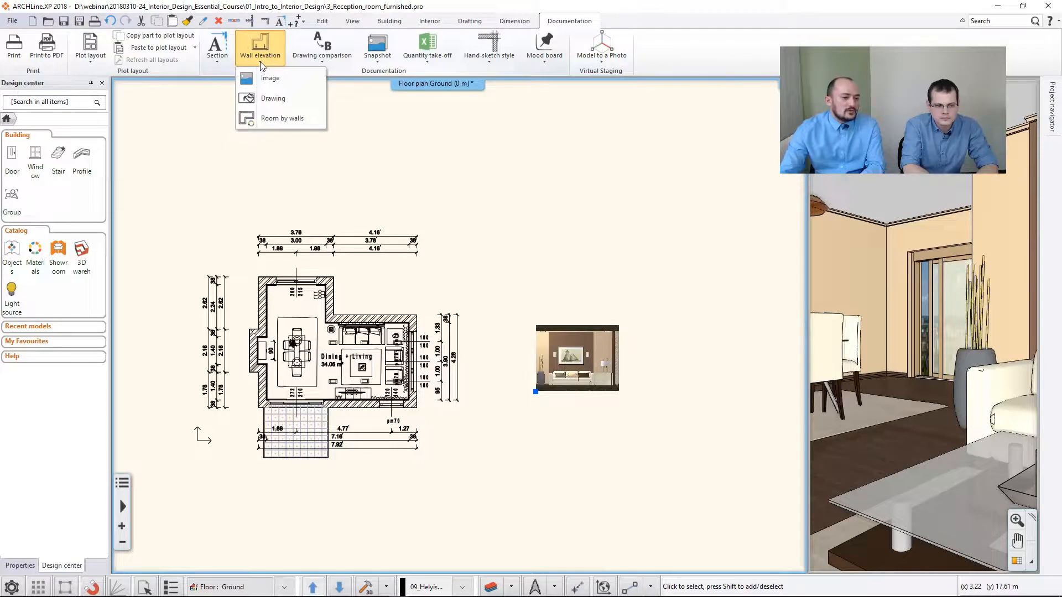
left_click(276, 98)
scroll(329, 321, "up", 5)
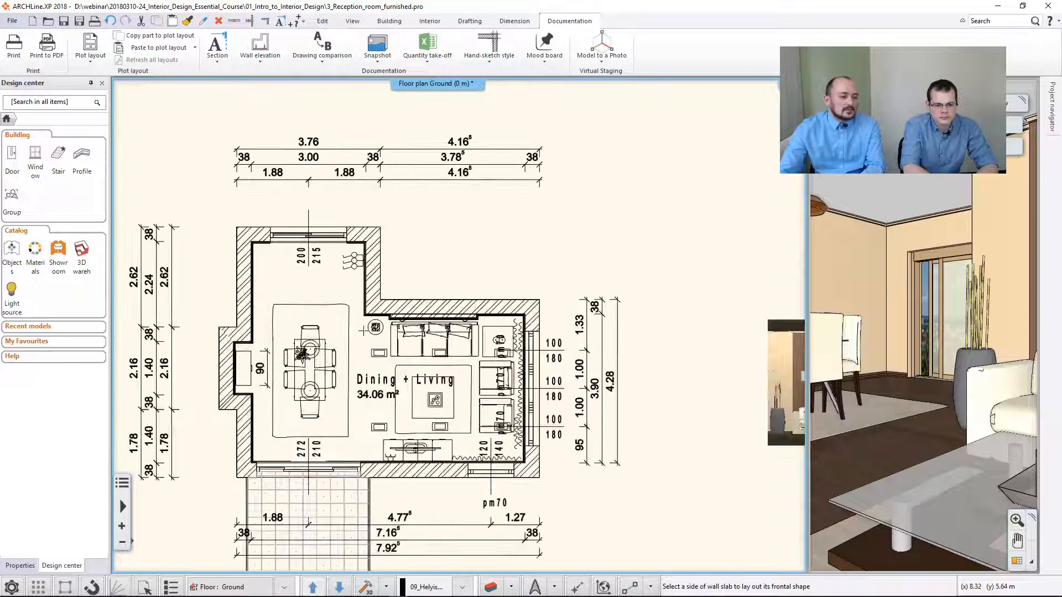
left_click(327, 311)
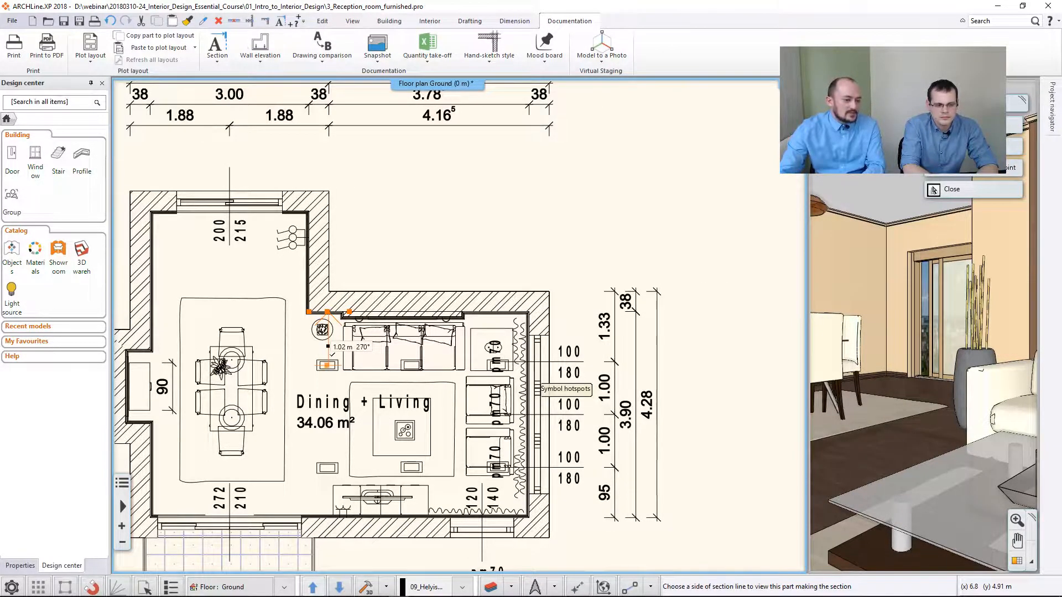
left_click(343, 350)
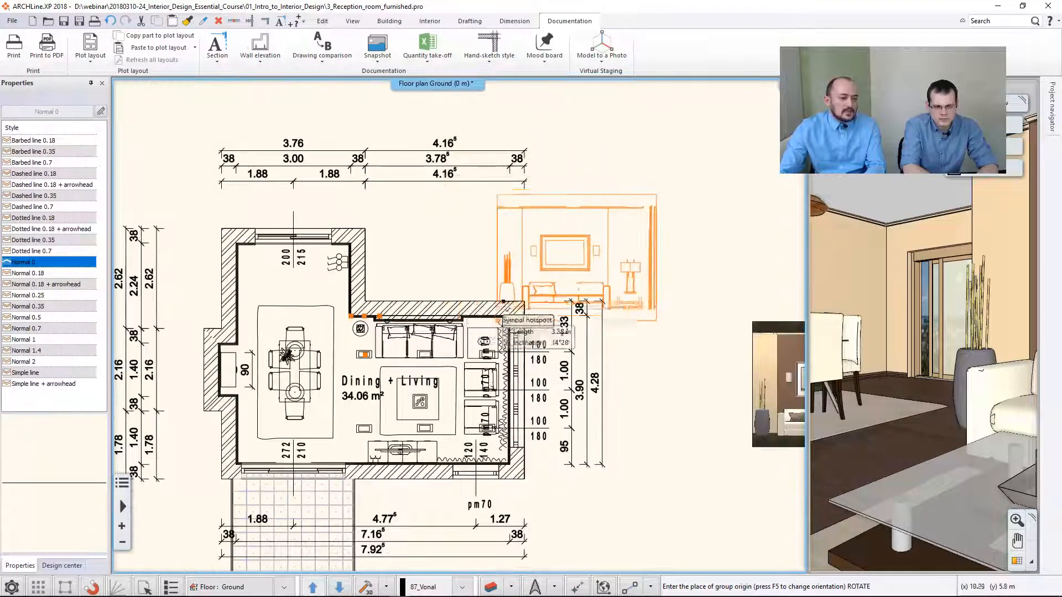
middle_click_drag(586, 305, 193, 259)
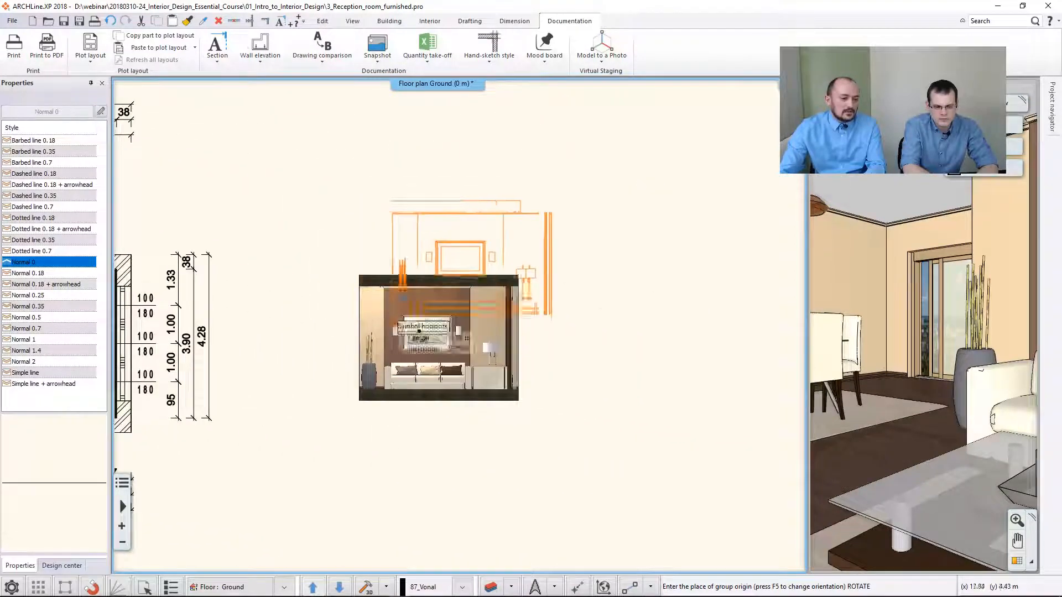
left_click(563, 398)
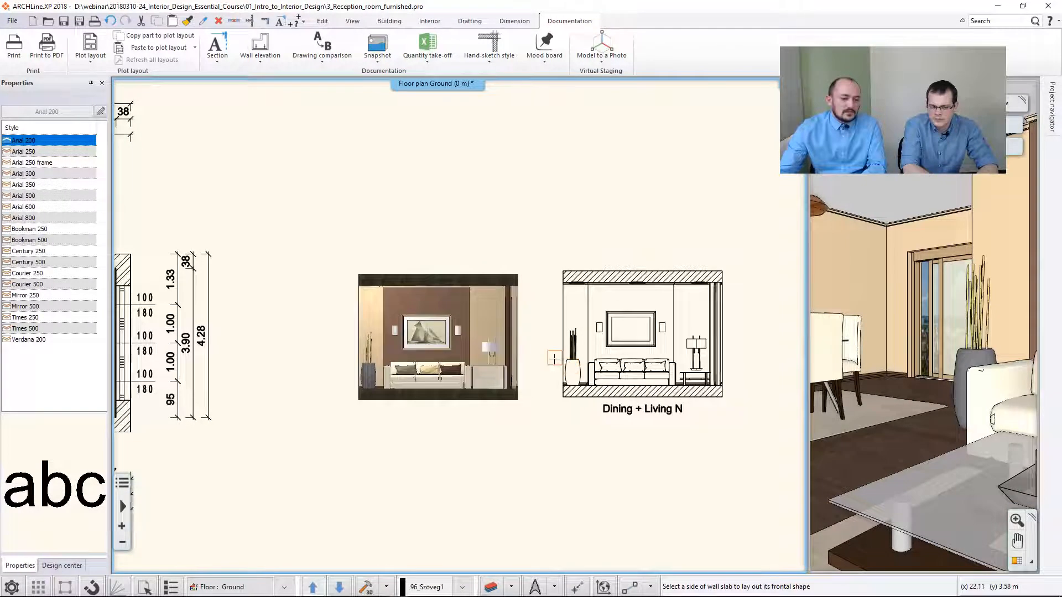
Move the line-drawing elevation onto the elevation image, aligning their lower-right corners so the two overlap.
left_click(564, 360)
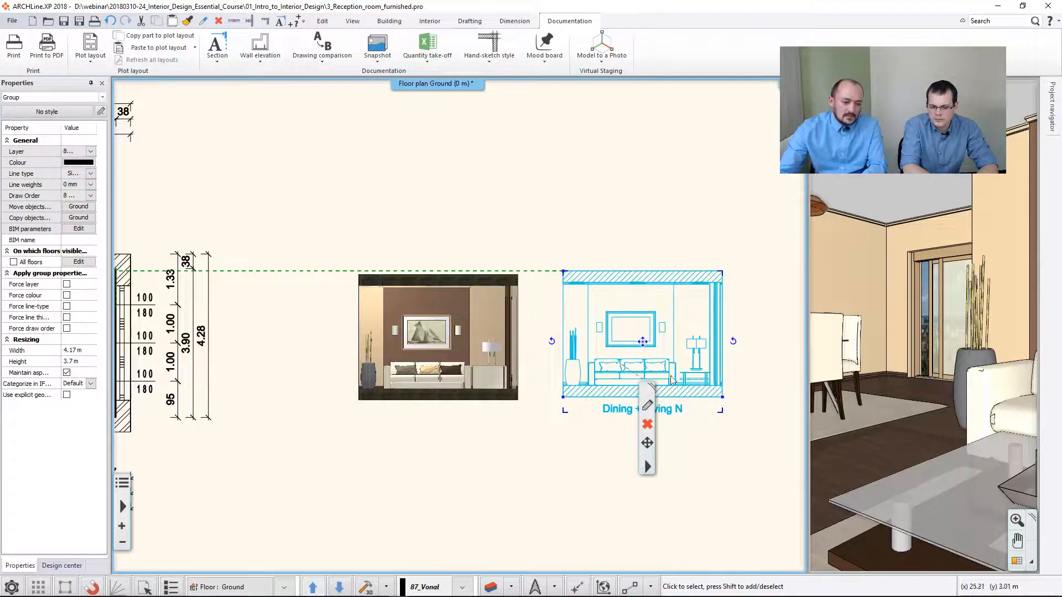
mouse_move(642, 341)
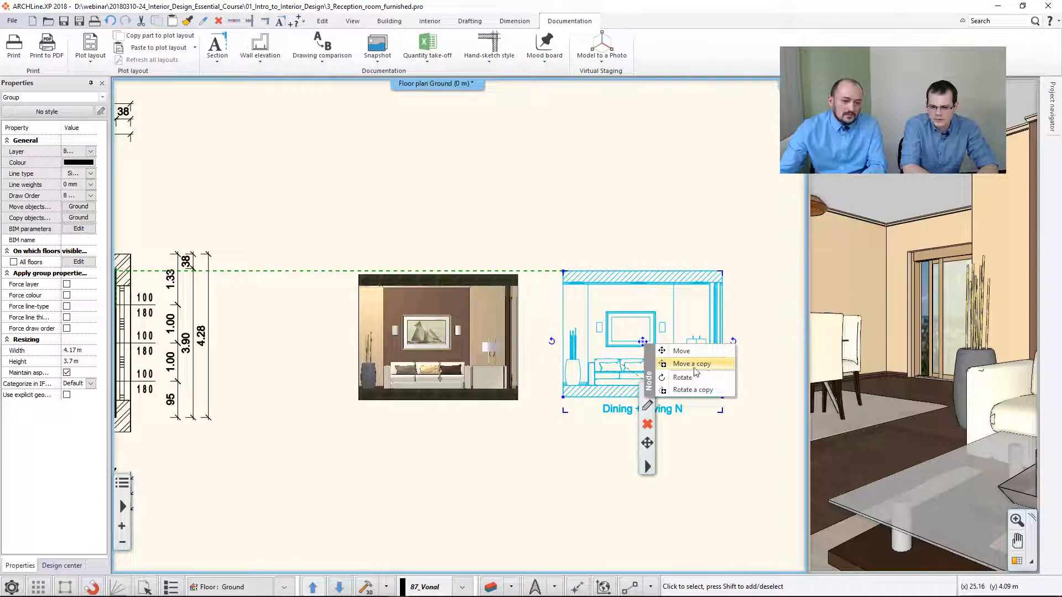
key("Escape")
left_click(648, 358)
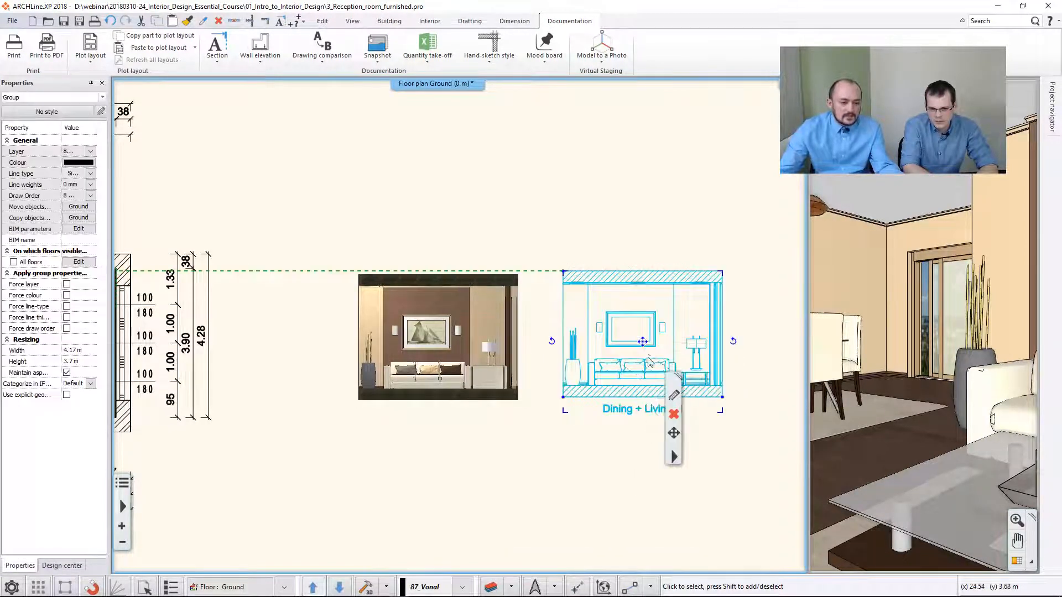
left_click(674, 457)
left_click(730, 455)
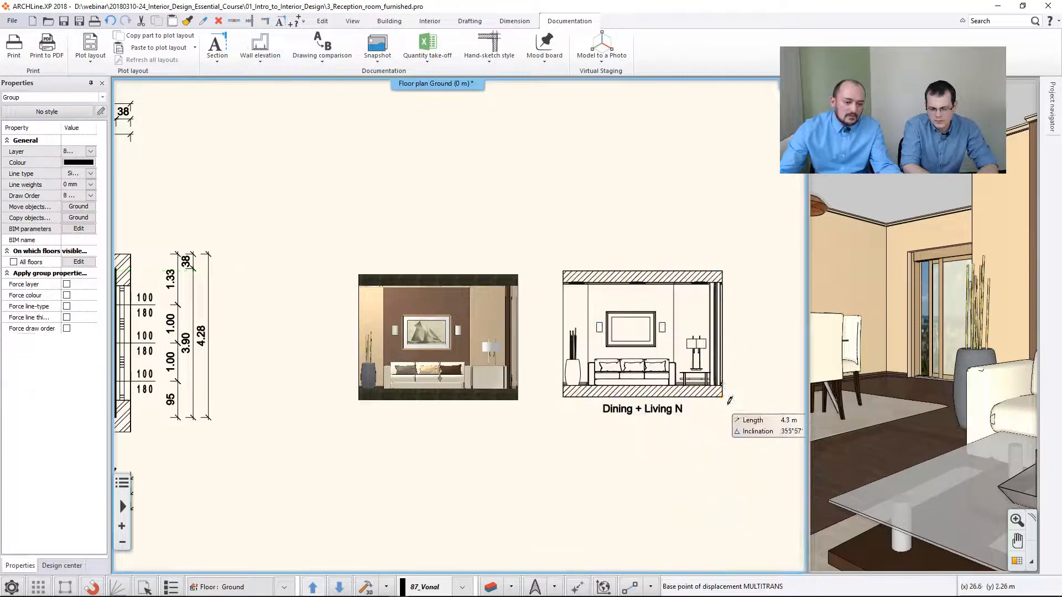
left_click(722, 397)
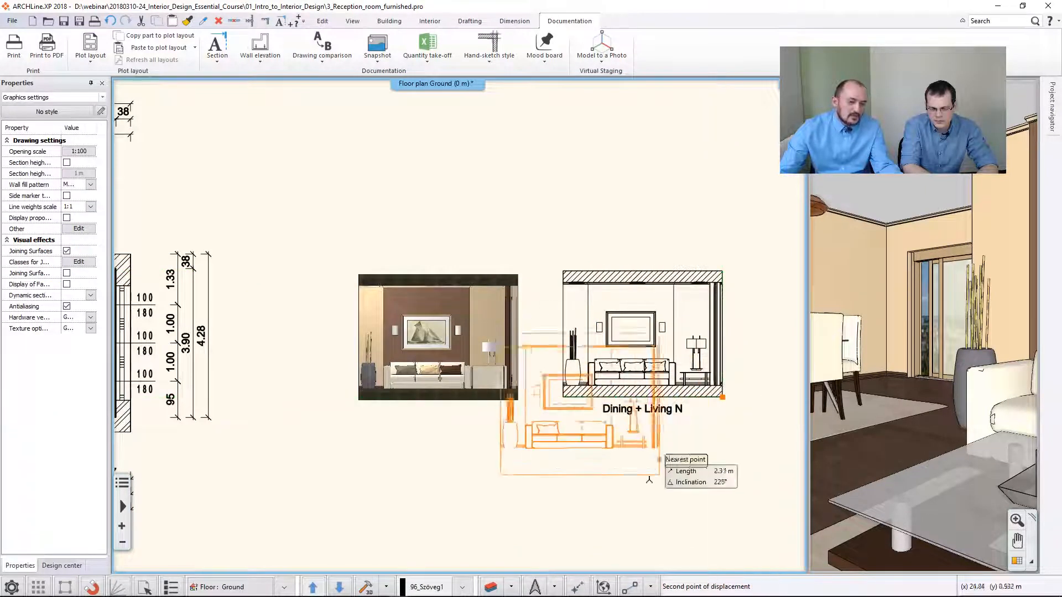
left_click(518, 399)
left_click(492, 451)
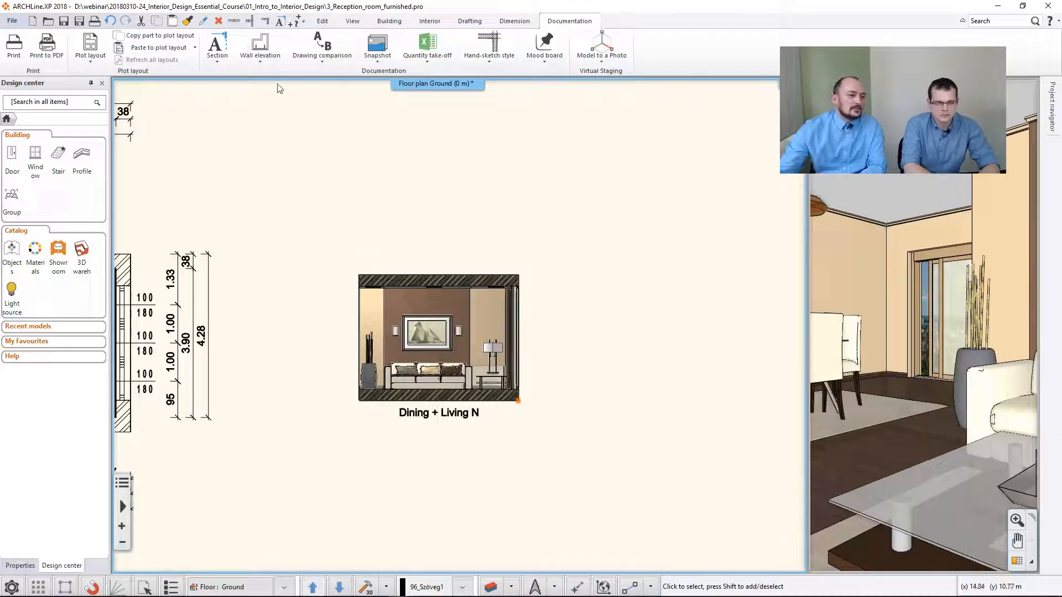
Start an elevation-on-section dimension with ±0.00 at the room's floor line, placing the level mark beside the combined elevation.
left_click(517, 21)
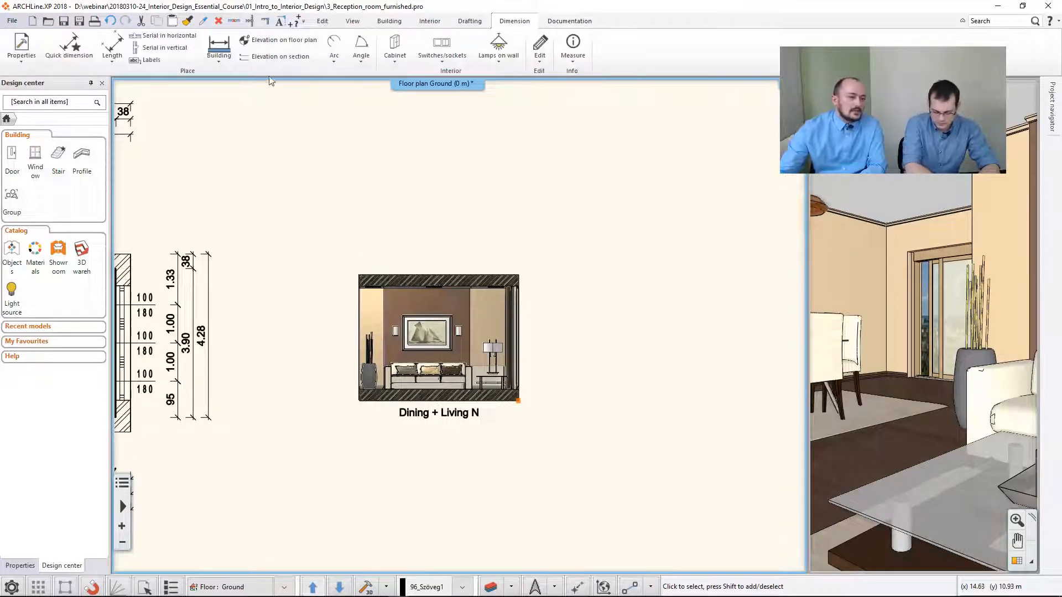
left_click(280, 56)
scroll(497, 354, "up", 5)
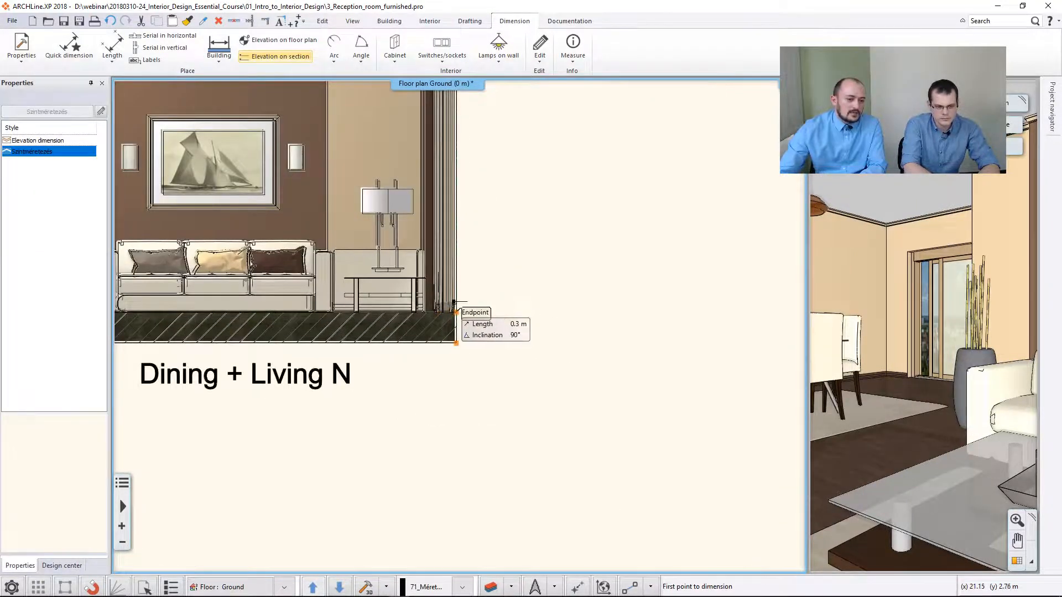
left_click(455, 307)
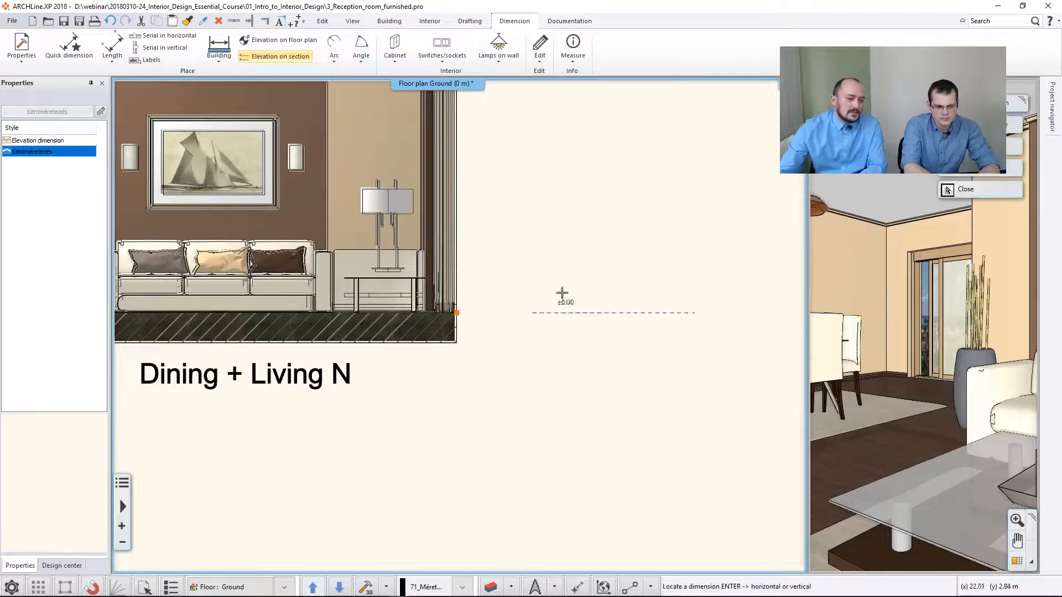
left_click(614, 305)
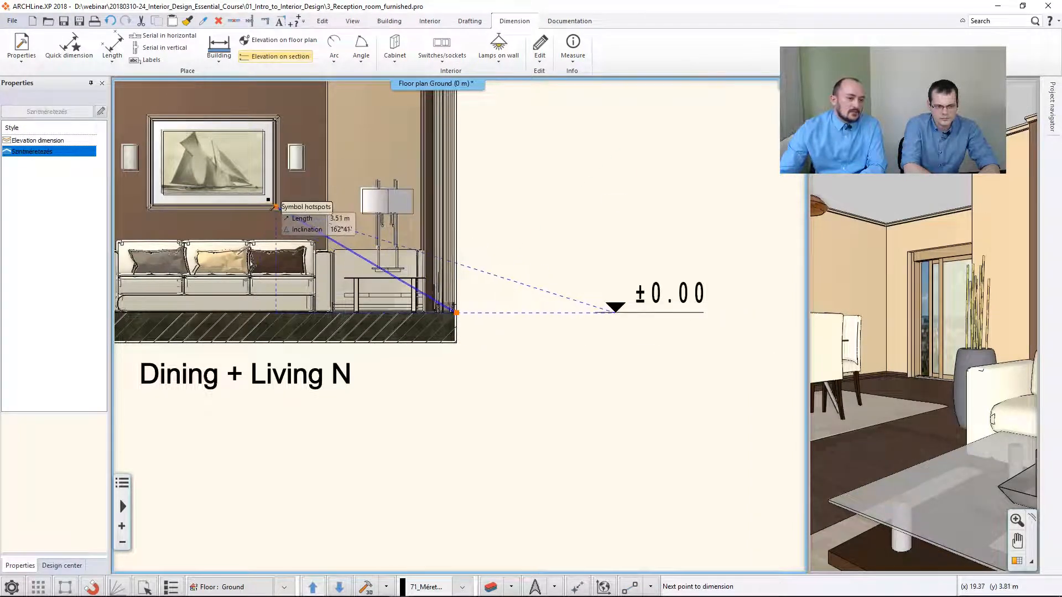
Add level marks for the picture frame's lower and upper edges, the ceiling and the top of the slab.
left_click(275, 206)
left_click(275, 116)
mouse_move(356, 159)
middle_mouse_down()
mouse_move(360, 233)
mouse_move(379, 249)
middle_mouse_up()
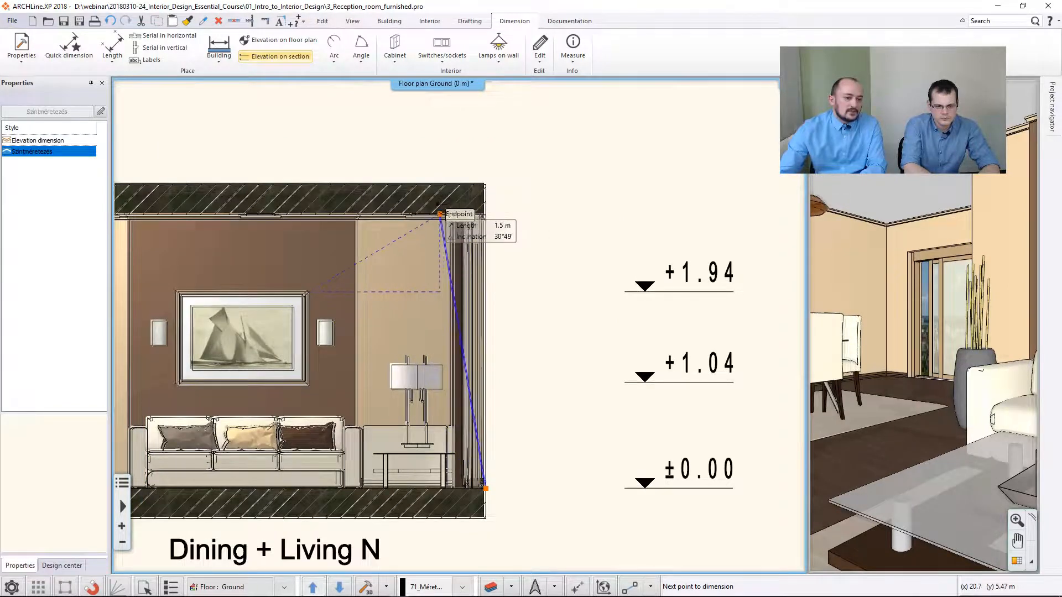
left_click(440, 214)
left_click(485, 181)
key("Return")
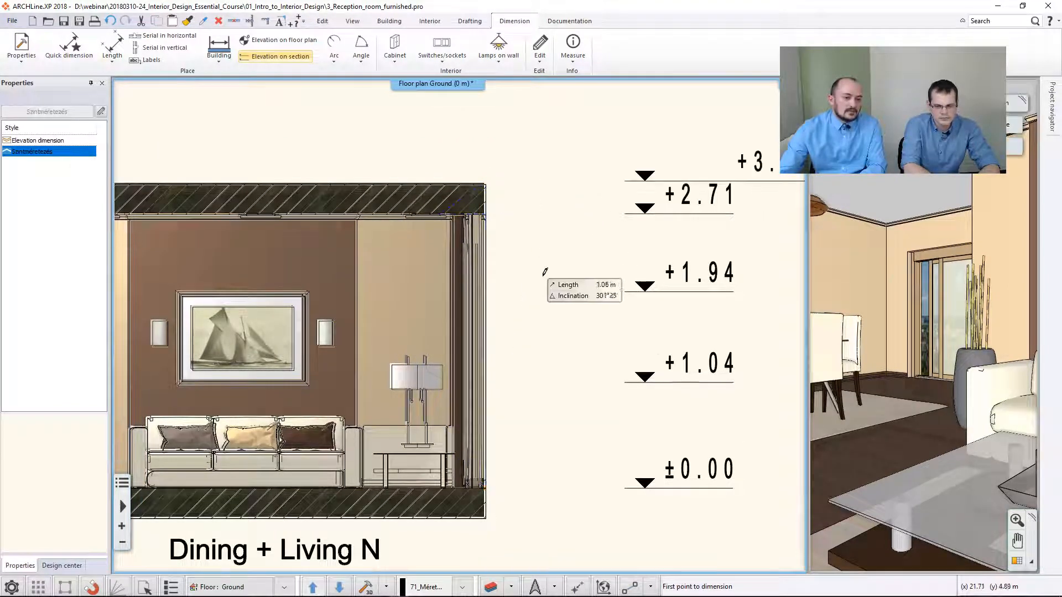
key("Escape")
scroll(555, 307, "down", 4)
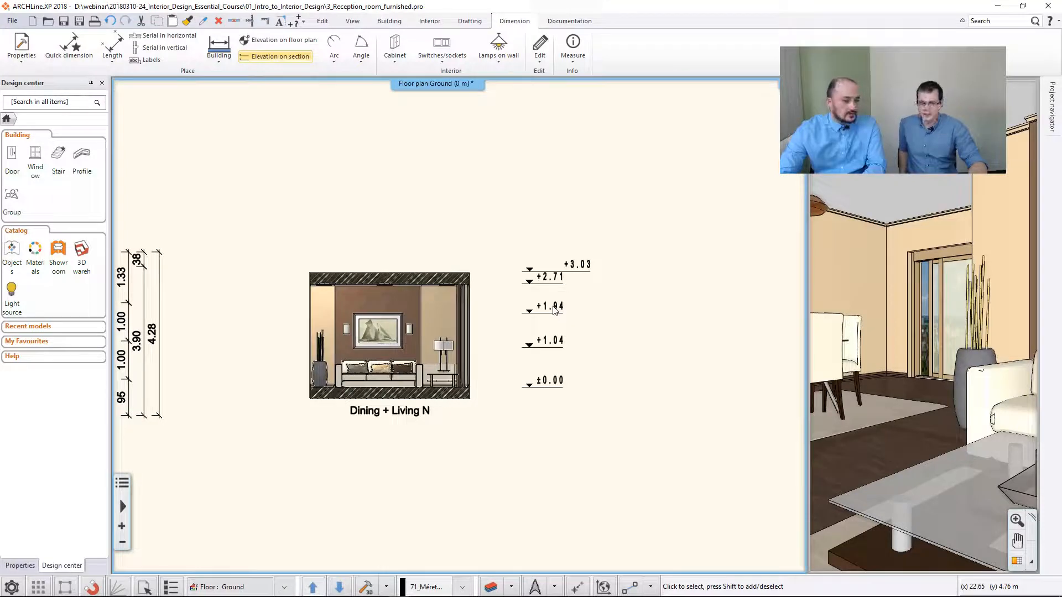
scroll(544, 339, "down", 2)
middle_click_drag(239, 393, 555, 374)
scroll(474, 348, "down", 1)
middle_click_drag(508, 330, 498, 338)
scroll(504, 342, "up", 2)
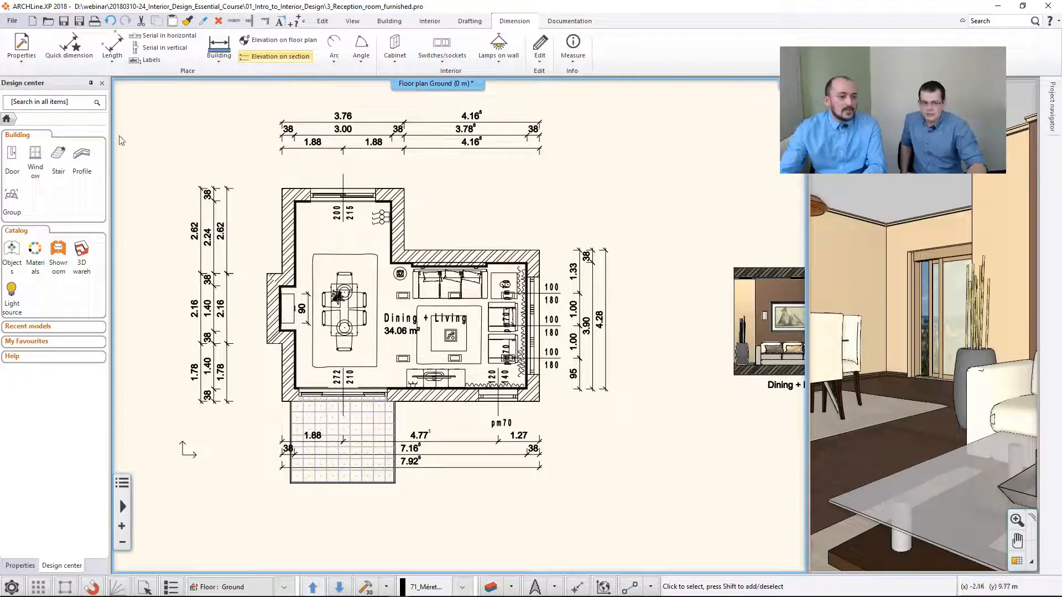
left_click(555, 23)
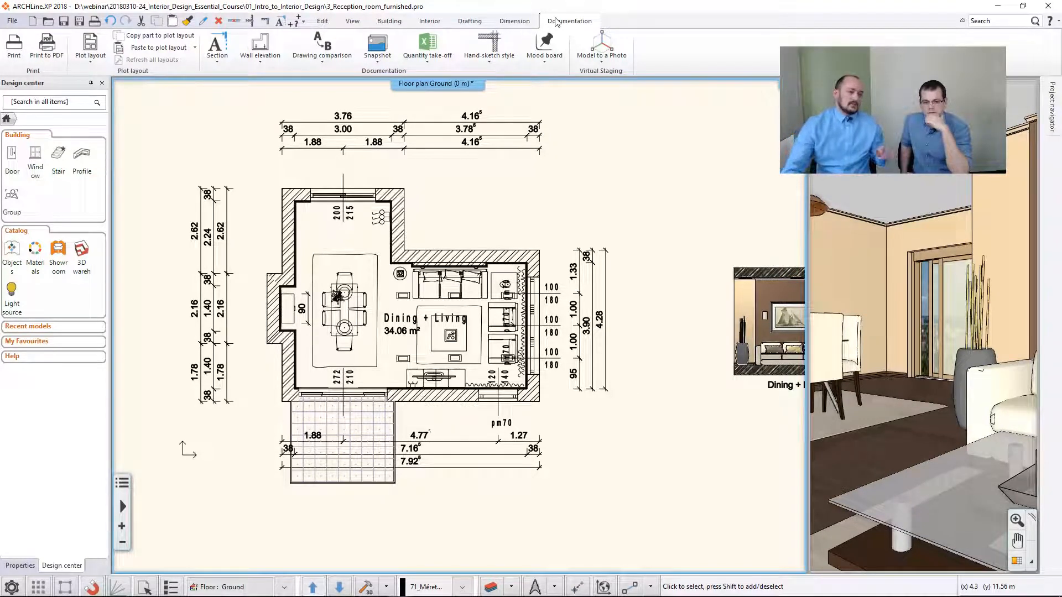
left_click(544, 58)
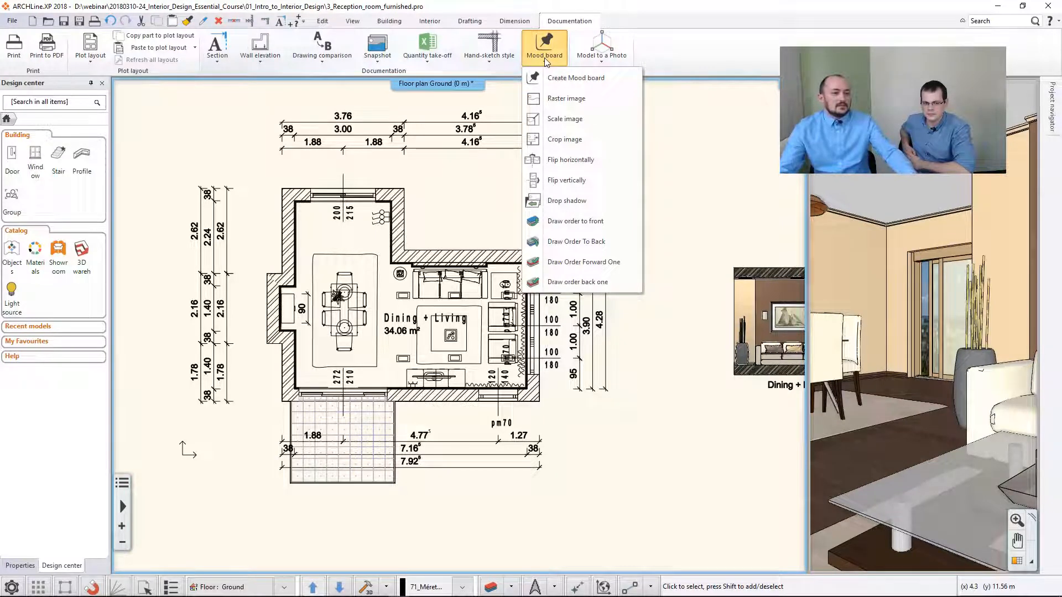
left_click(544, 58)
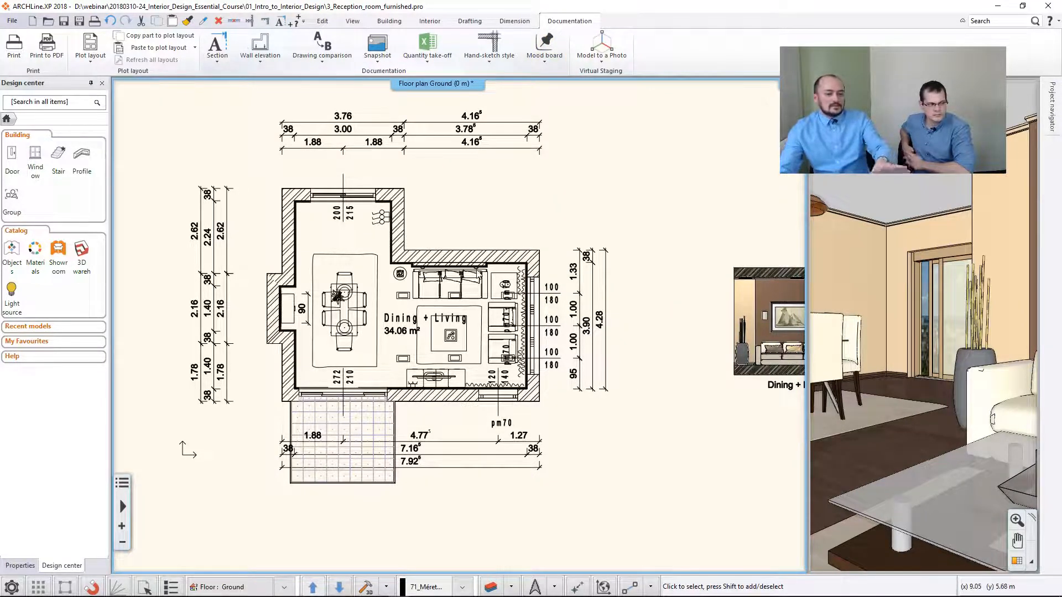
Export an Interior Calculation Excel list with all classes included, saved as Consignation (.xlsx) in the 01_Intro_to_Interior_Design folder.
left_click(437, 62)
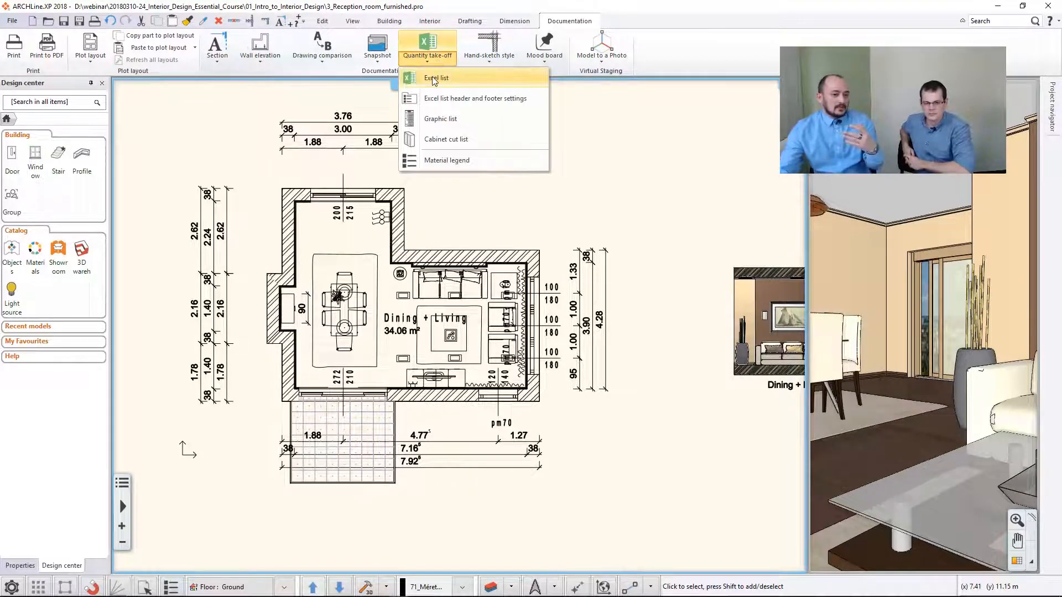
left_click(433, 78)
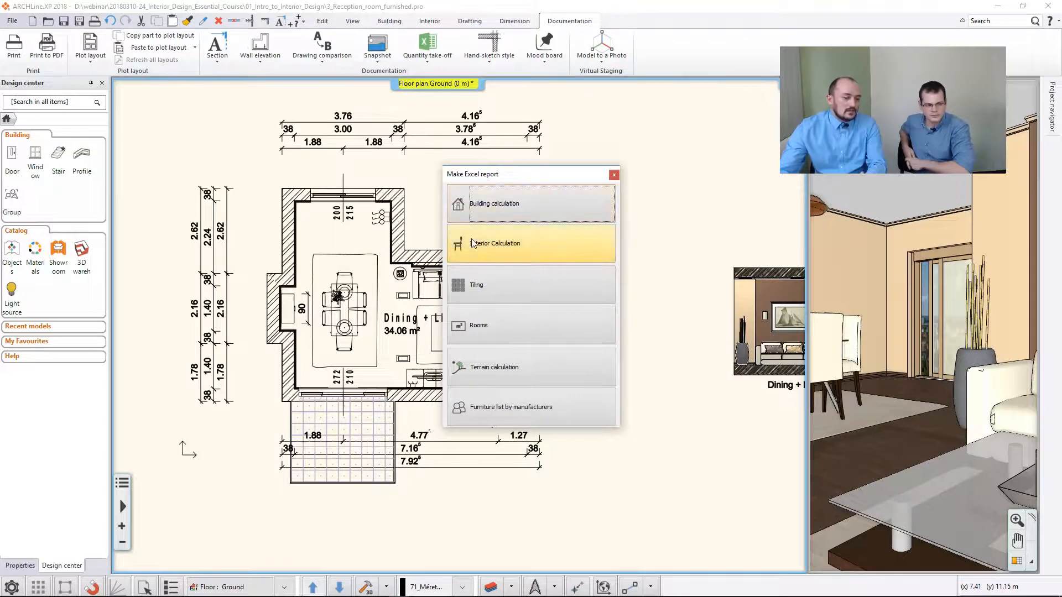
left_click(482, 248)
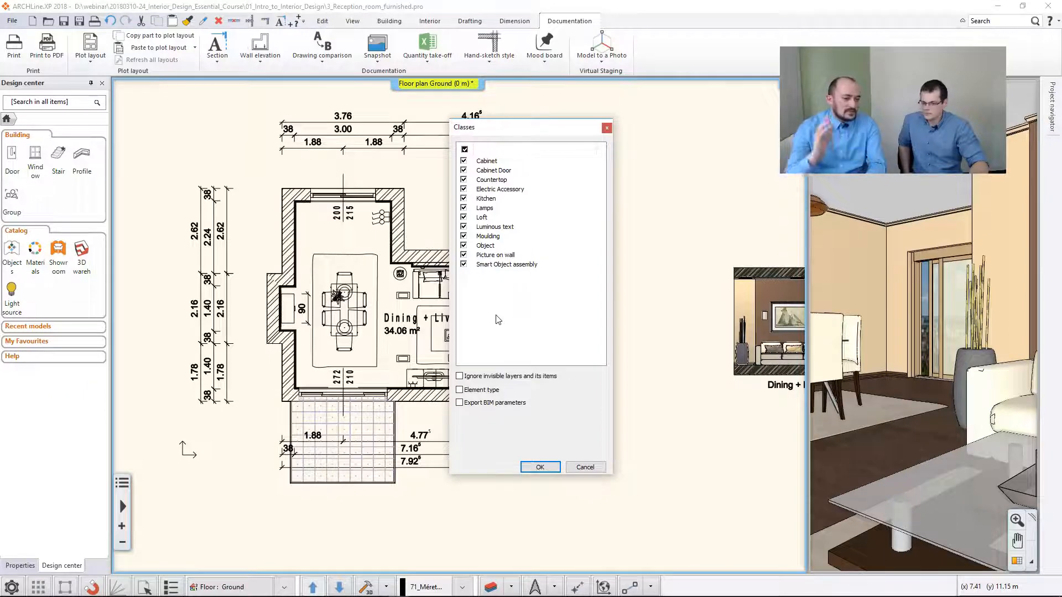
left_click(528, 468)
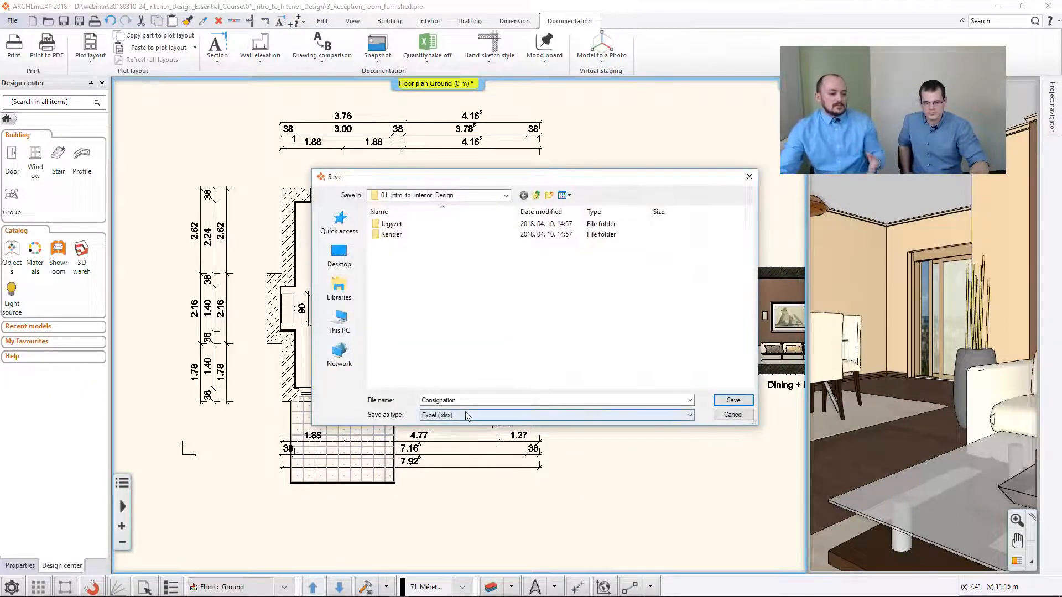
double_click(474, 401)
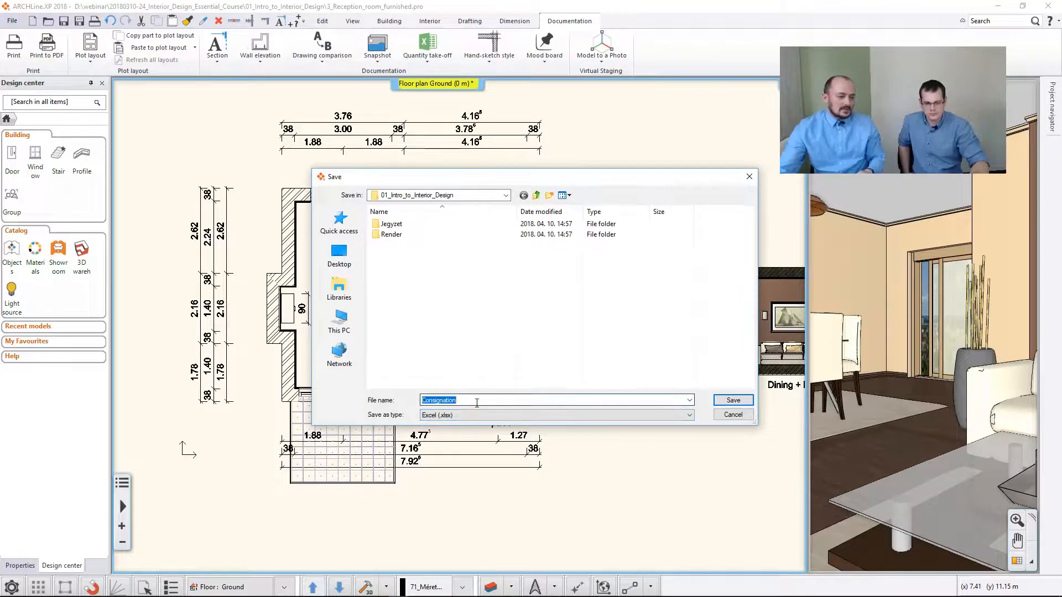
left_click(729, 400)
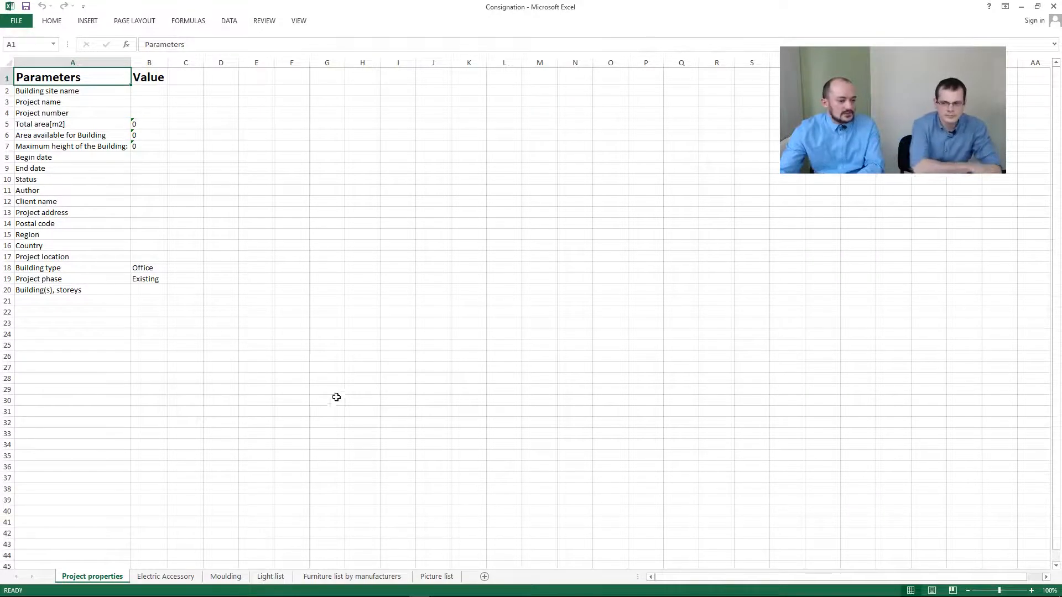
Review the electric accessory, moulding, light, furniture and picture sheets of the exported Consignation workbook.
left_click(167, 577)
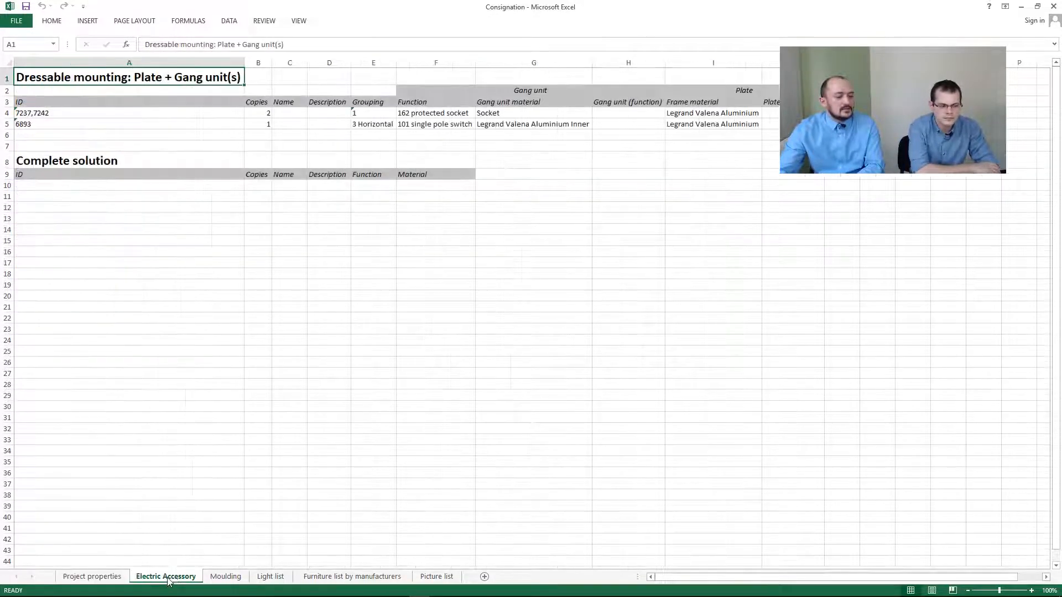
left_click(230, 576)
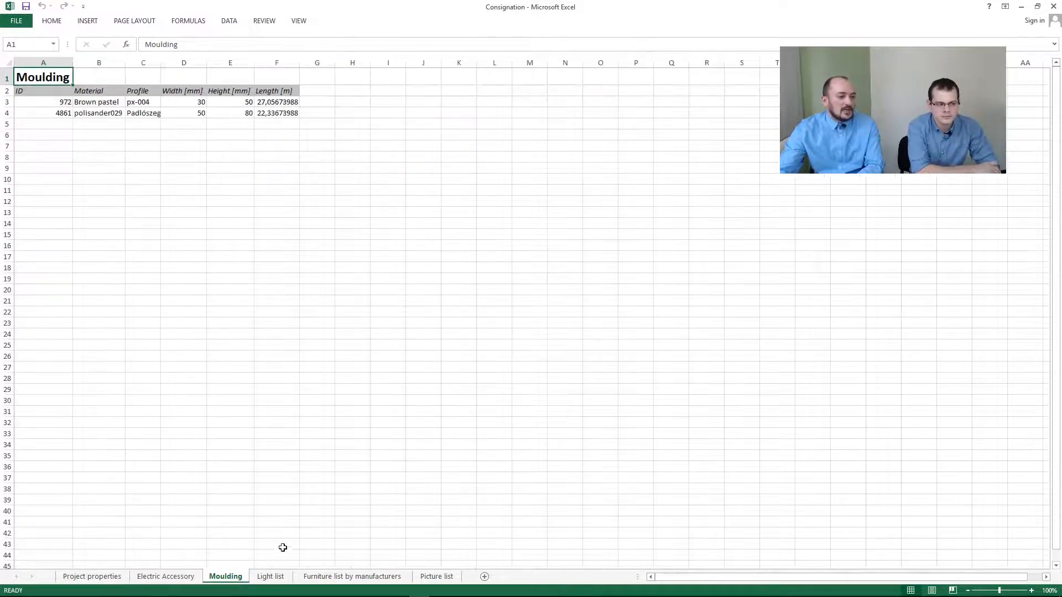
left_click(274, 577)
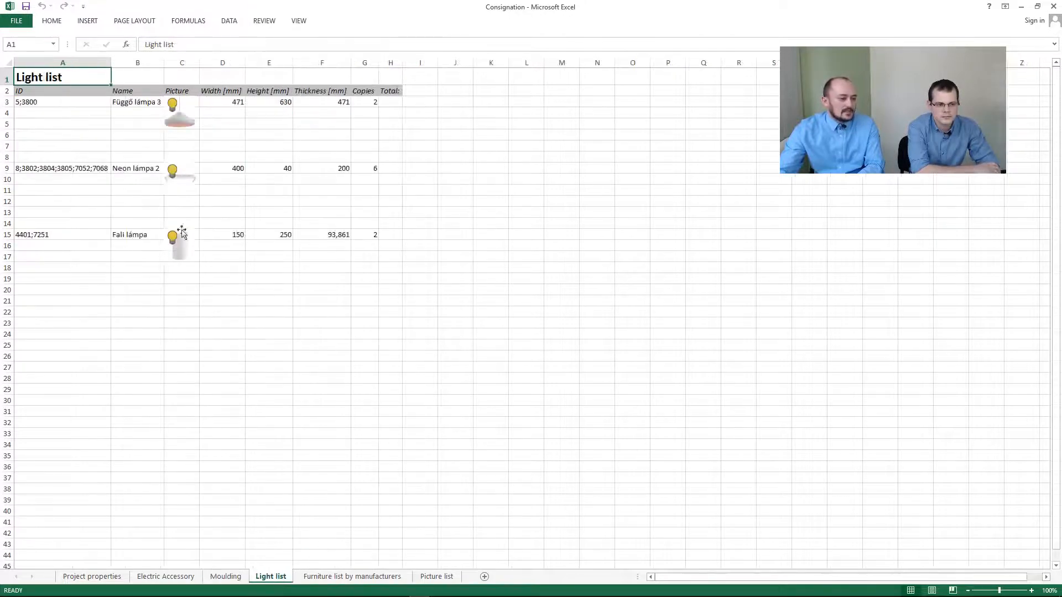
left_click(344, 577)
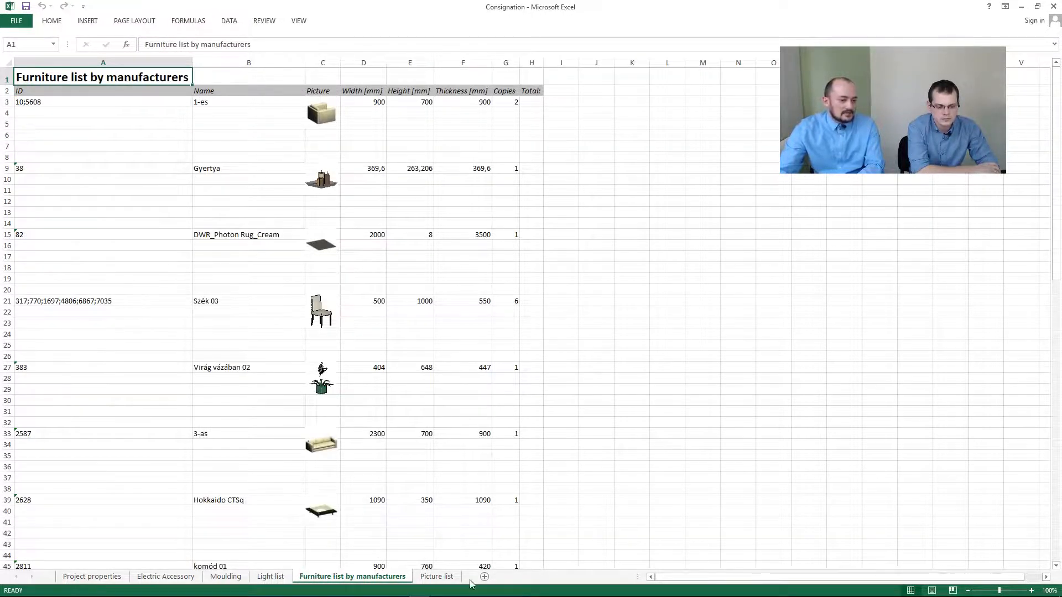
left_click(449, 578)
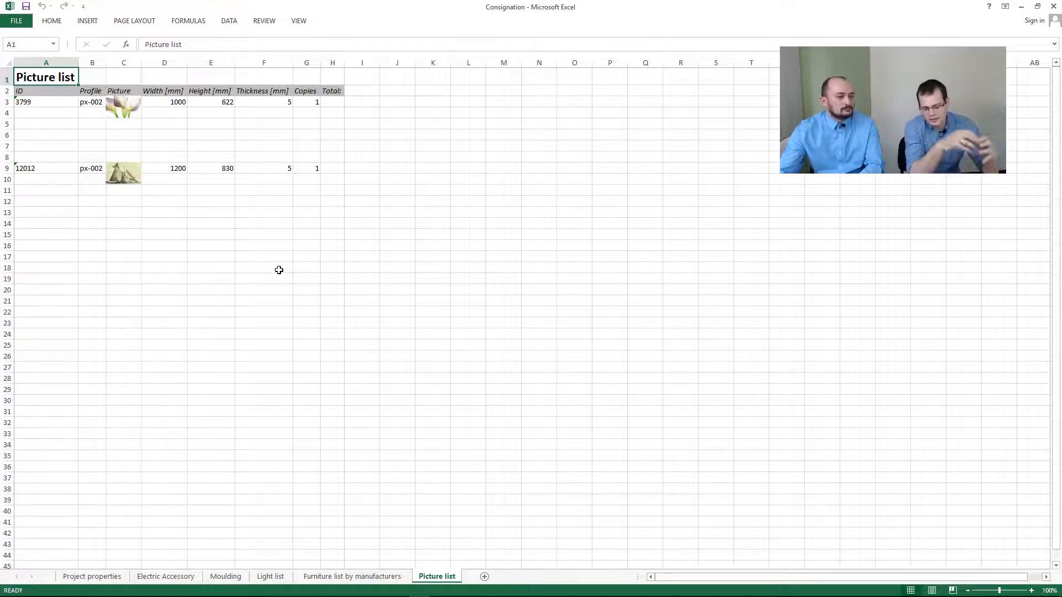
Examine the furniture list by manufacturers, checking the picture and ID of the Hokkaido CTSq table.
left_click(337, 576)
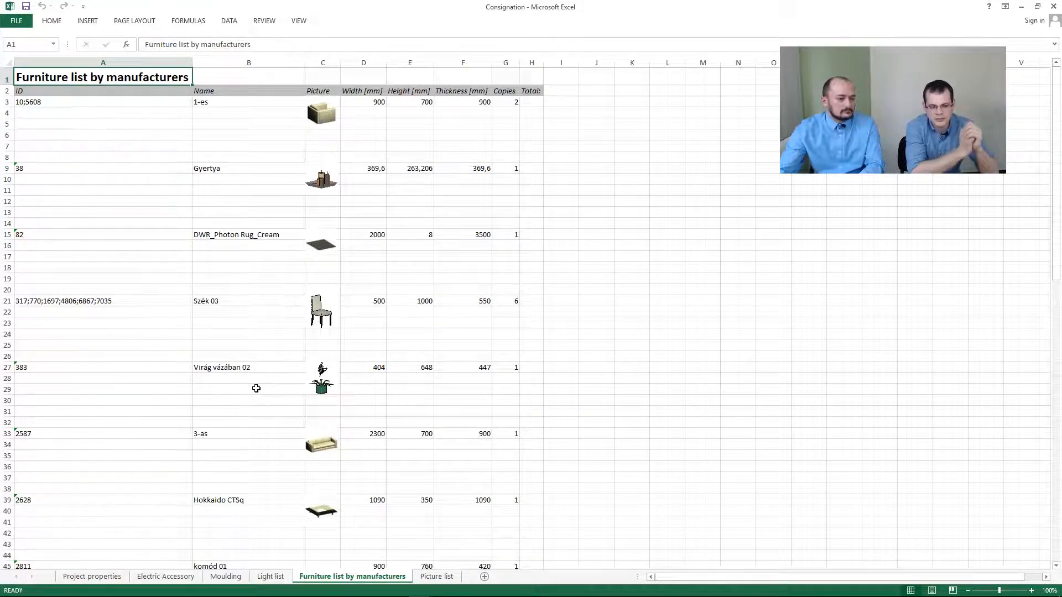
scroll(256, 388, "down", 2)
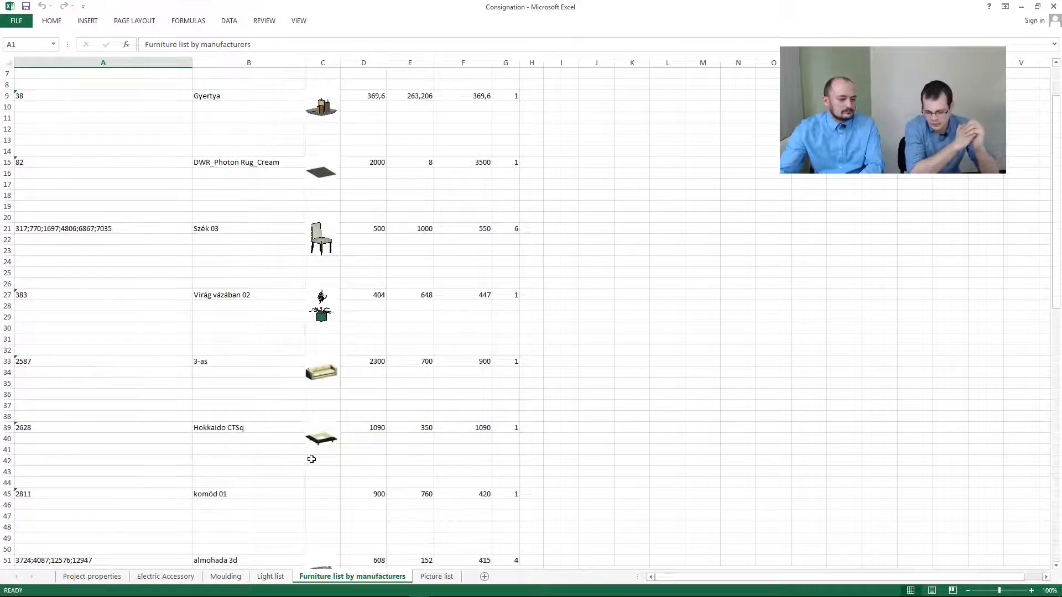
left_click(325, 438)
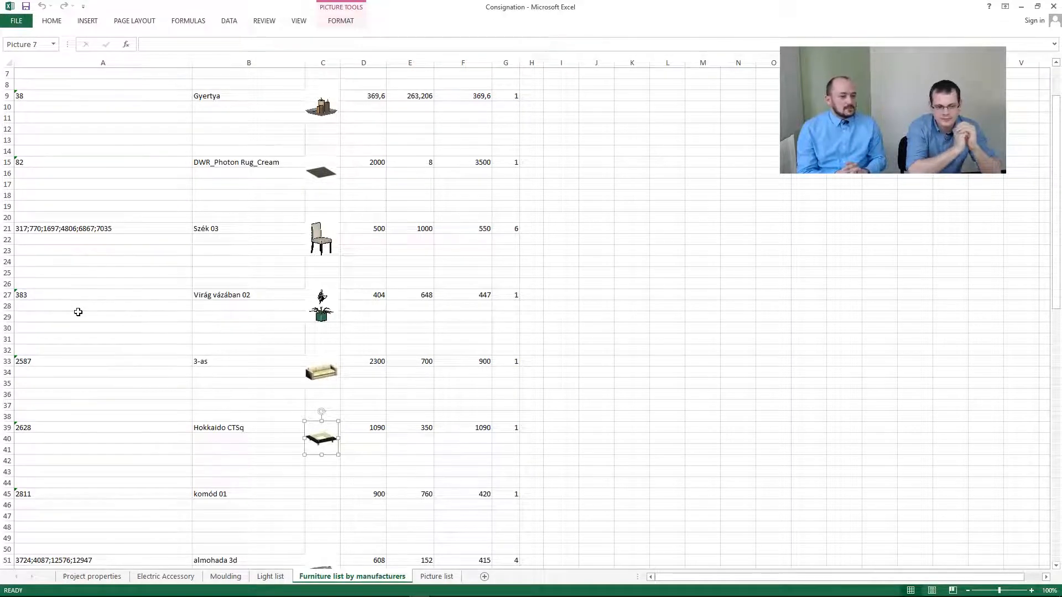
left_click(40, 429)
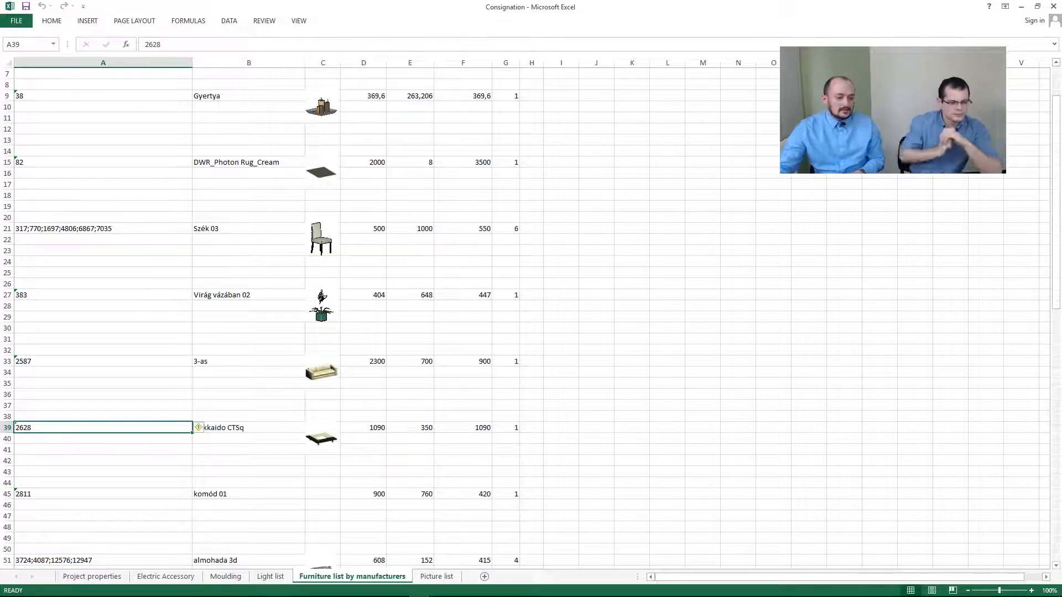
Switch to ARCHLine.XP and locate the coffee table on the floor plan by selecting objects whose ID equals 2628, and clear the selection.
left_click(398, 590)
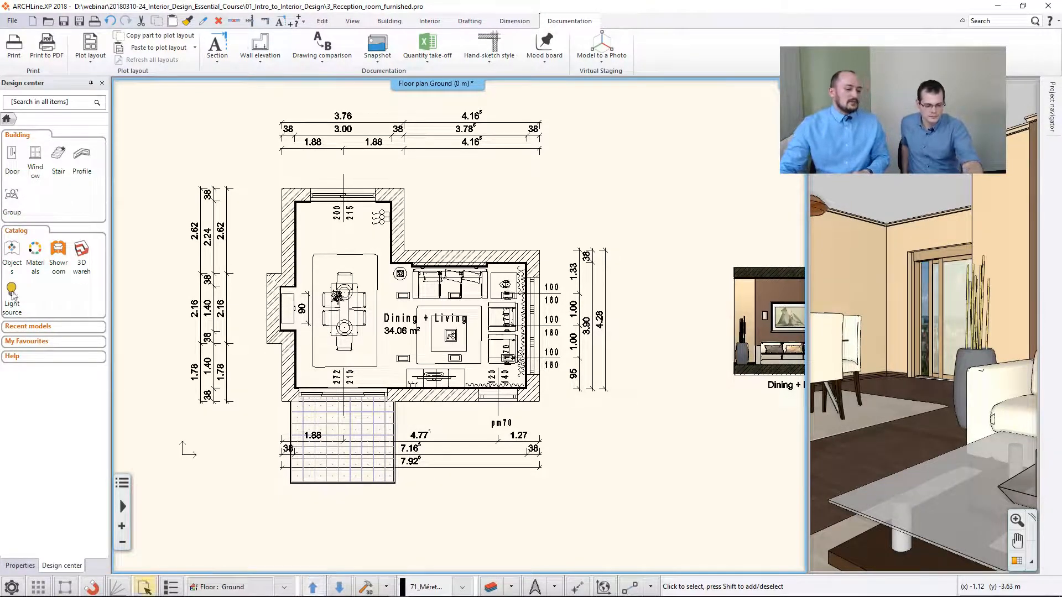
left_click(12, 158)
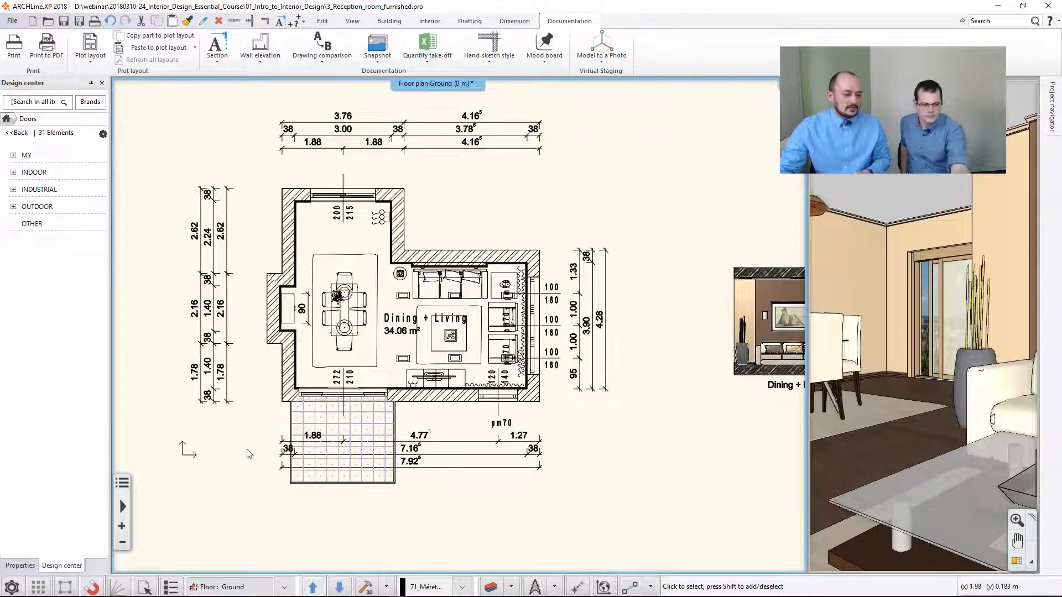
left_click(148, 588)
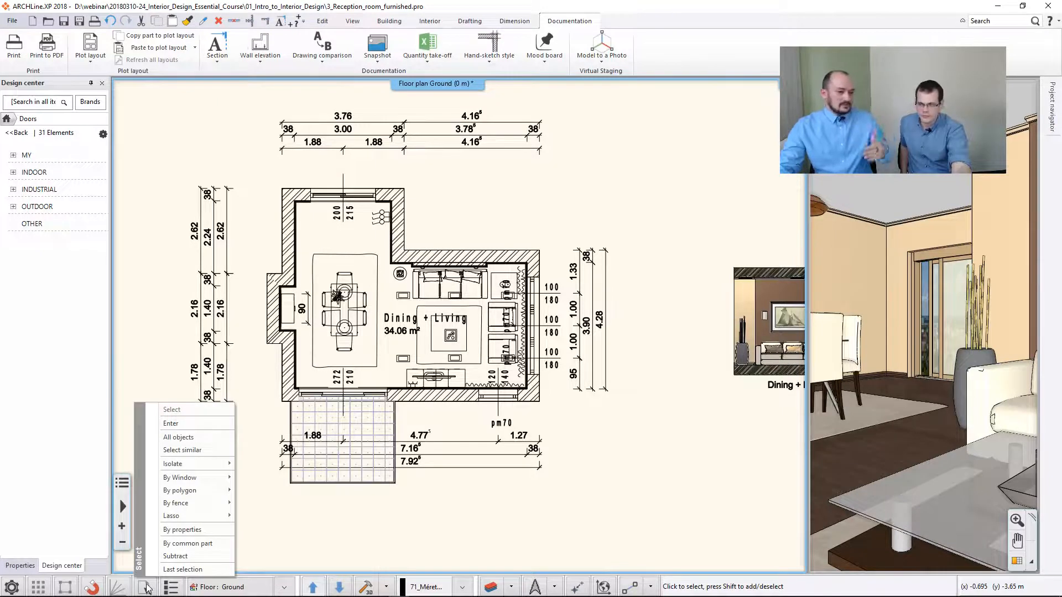
left_click(179, 529)
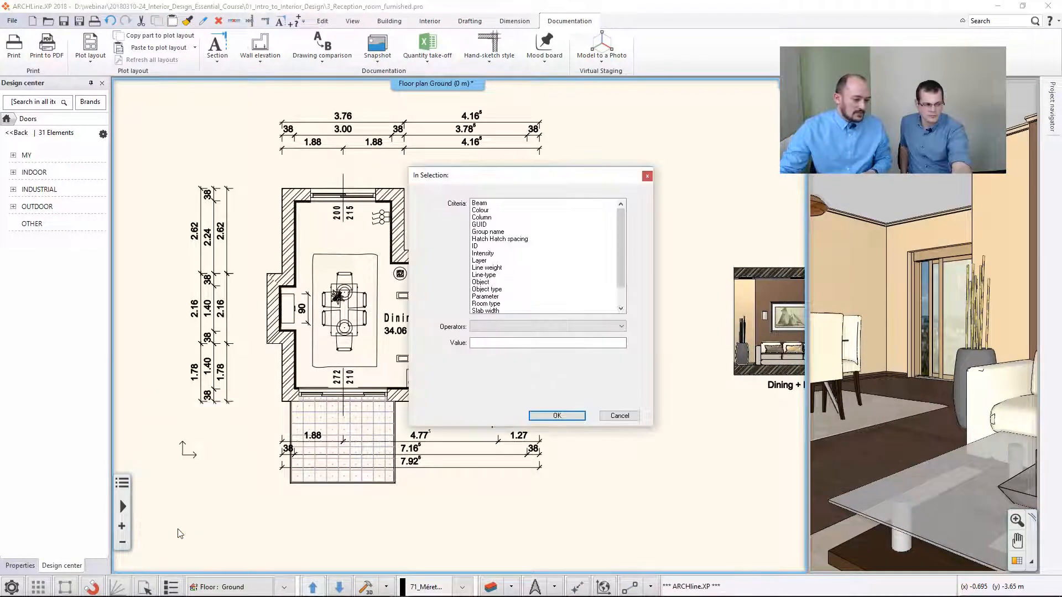
left_click(477, 246)
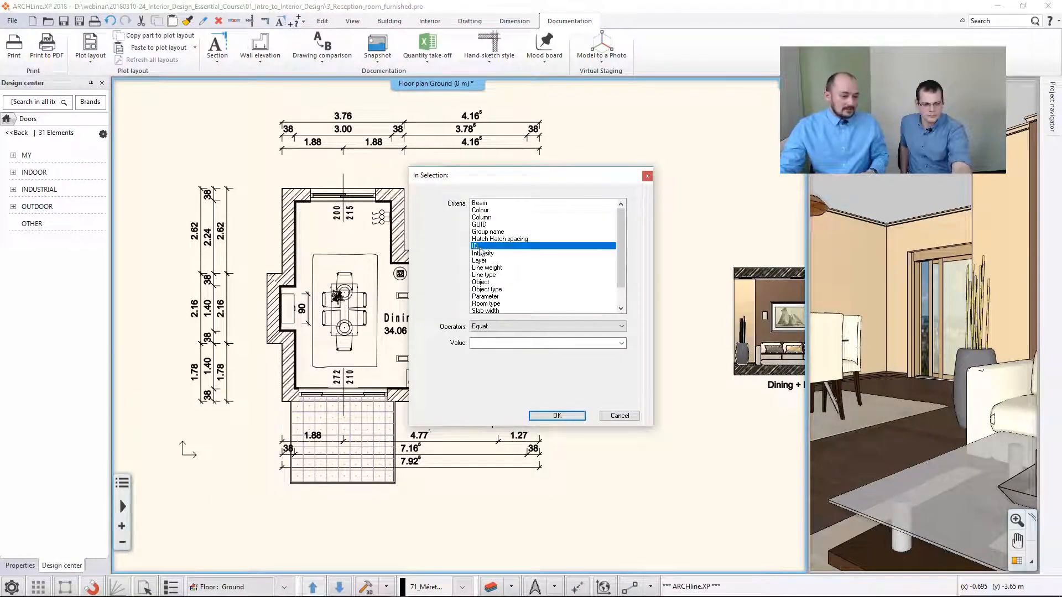
left_click(494, 342)
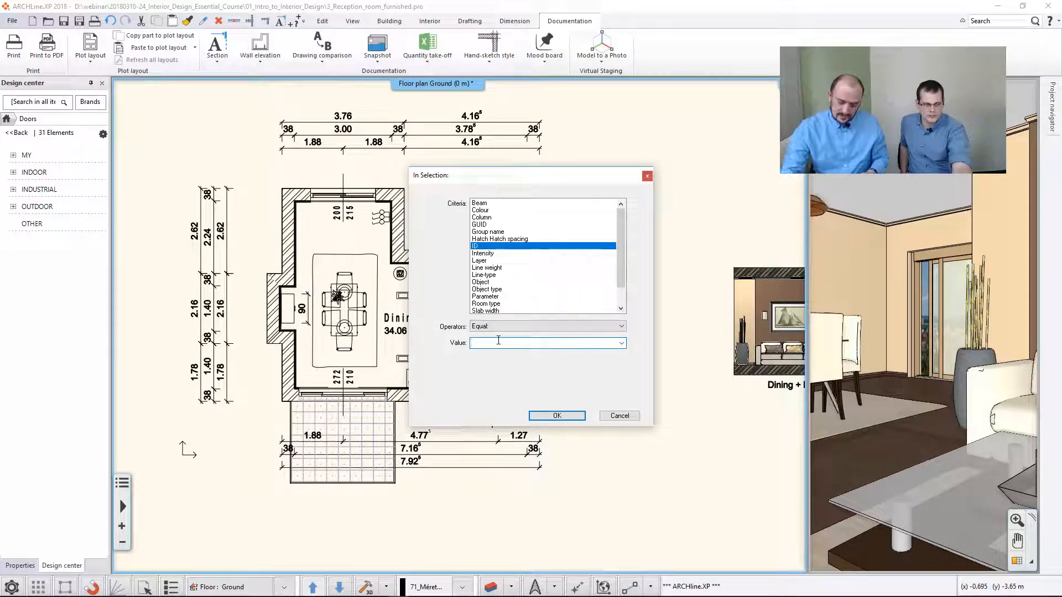
type("2628")
key("Return")
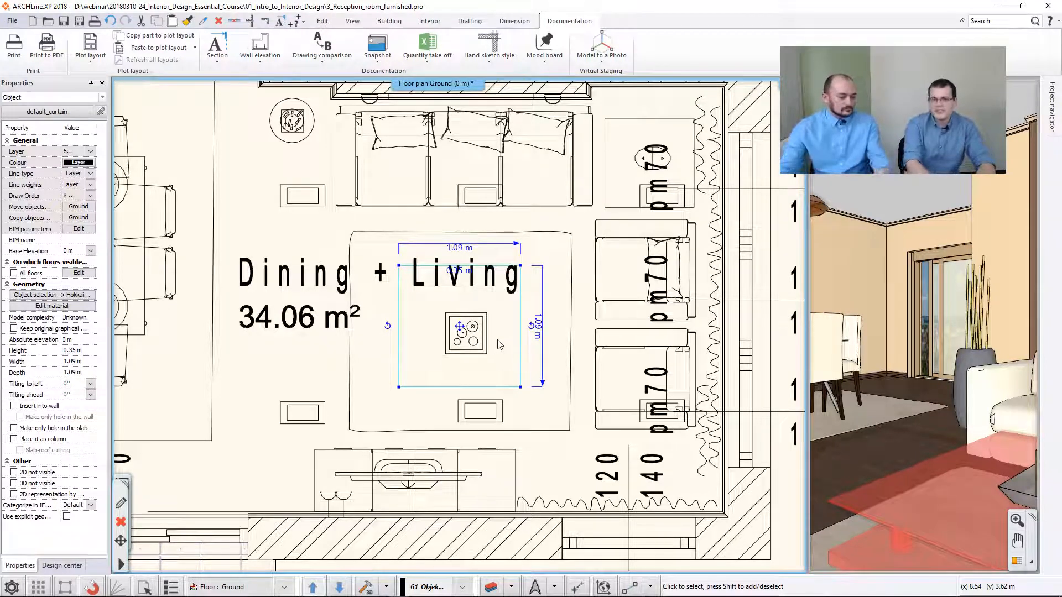
key("Escape")
middle_click(317, 350)
middle_click(318, 350)
scroll(317, 350, "down", 1)
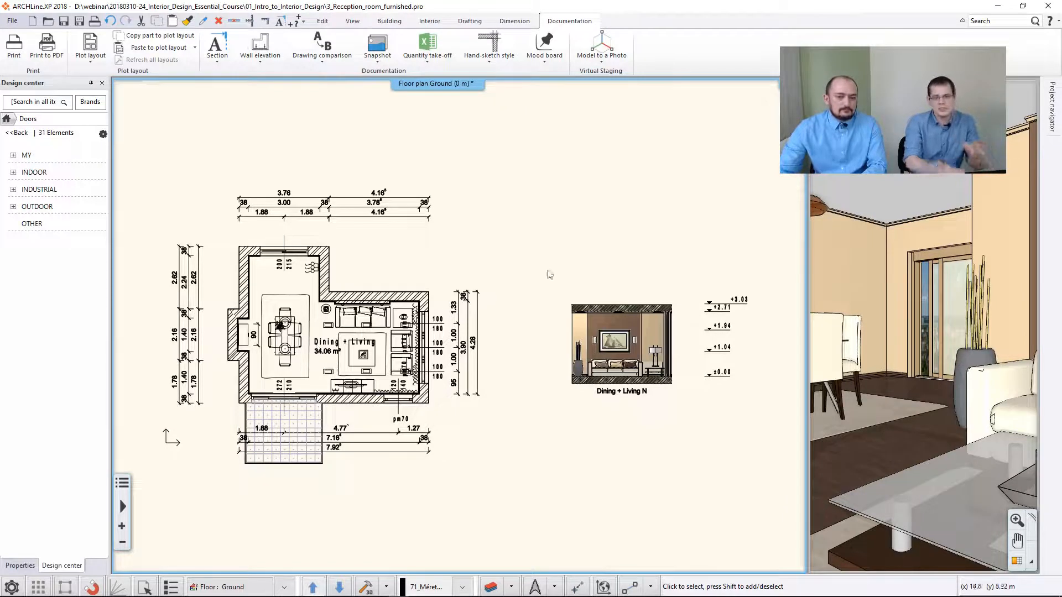
Start a standalone rendering of the 3D living room view at 1280x720 with Exterior - Quick render quality.
left_click(863, 210)
left_click(1018, 573)
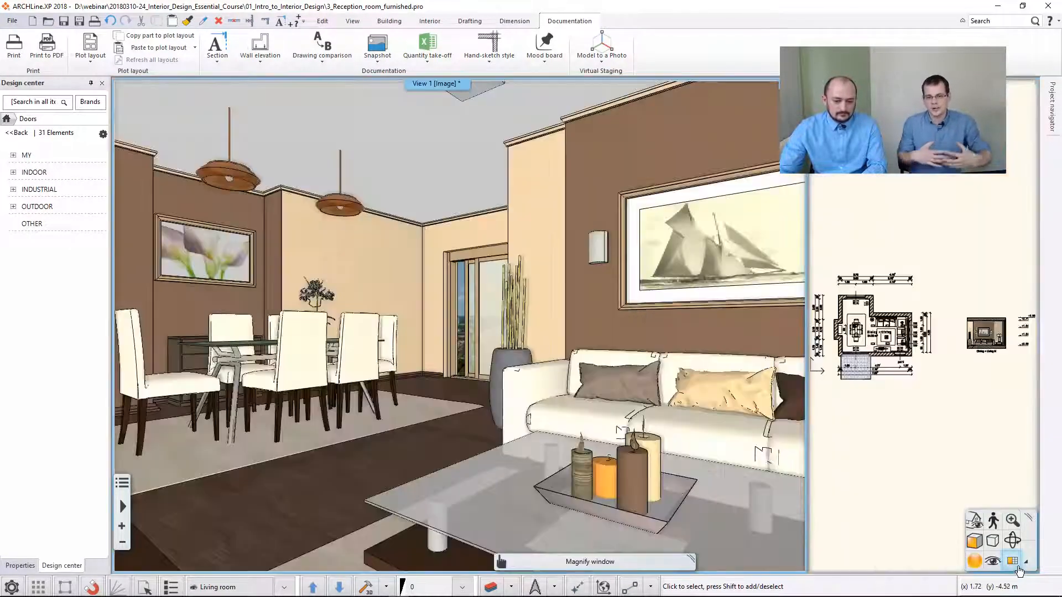
left_click(975, 561)
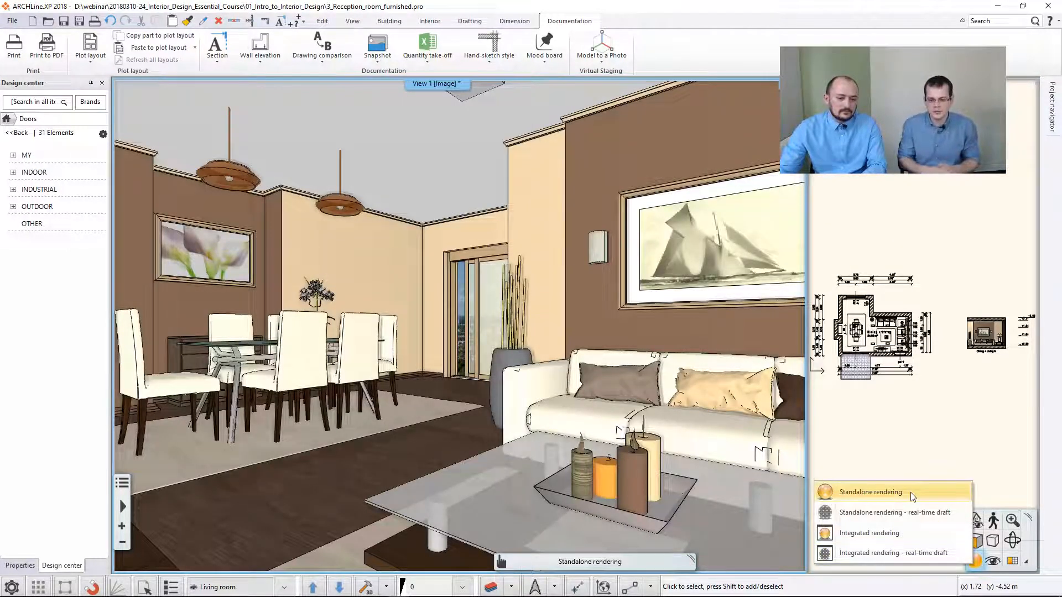
left_click(870, 492)
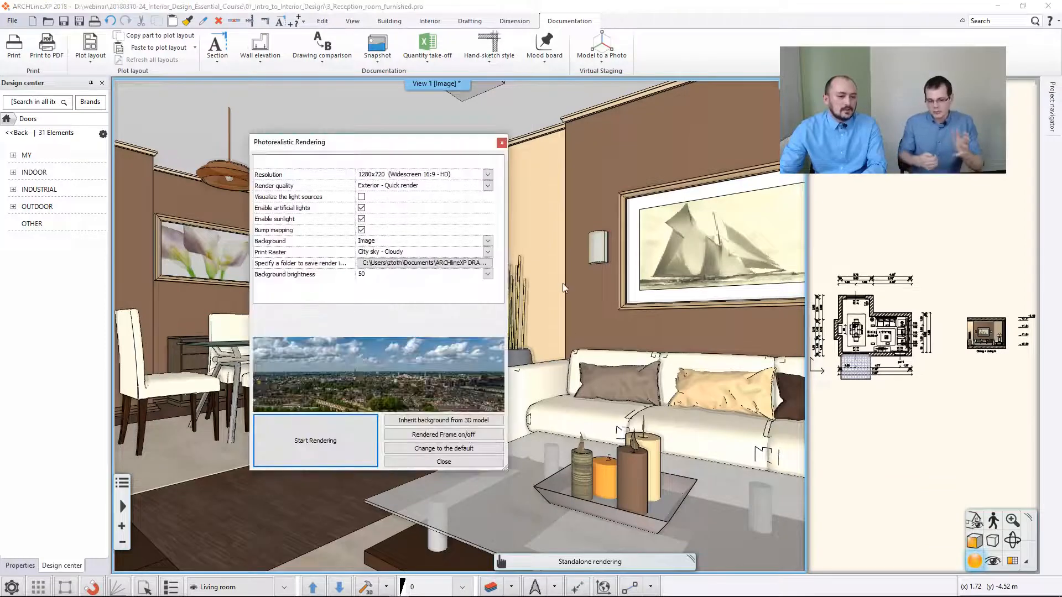
left_click(326, 442)
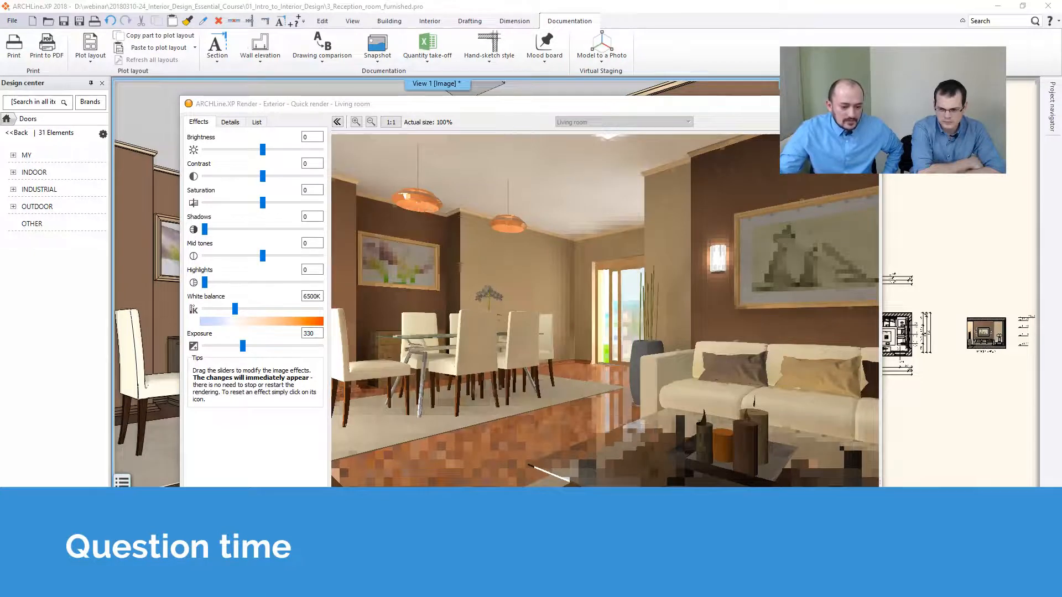
Switch to the Consignation workbook in Excel and review its moulding, electric accessory and project properties sheets.
key("alt+Tab")
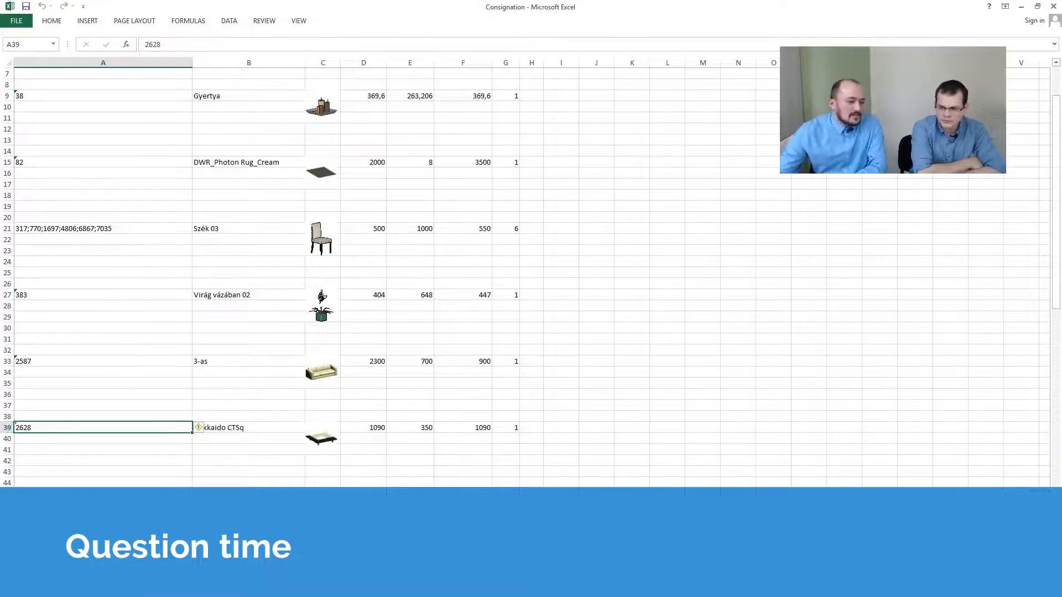
key("ctrl+Page_Down")
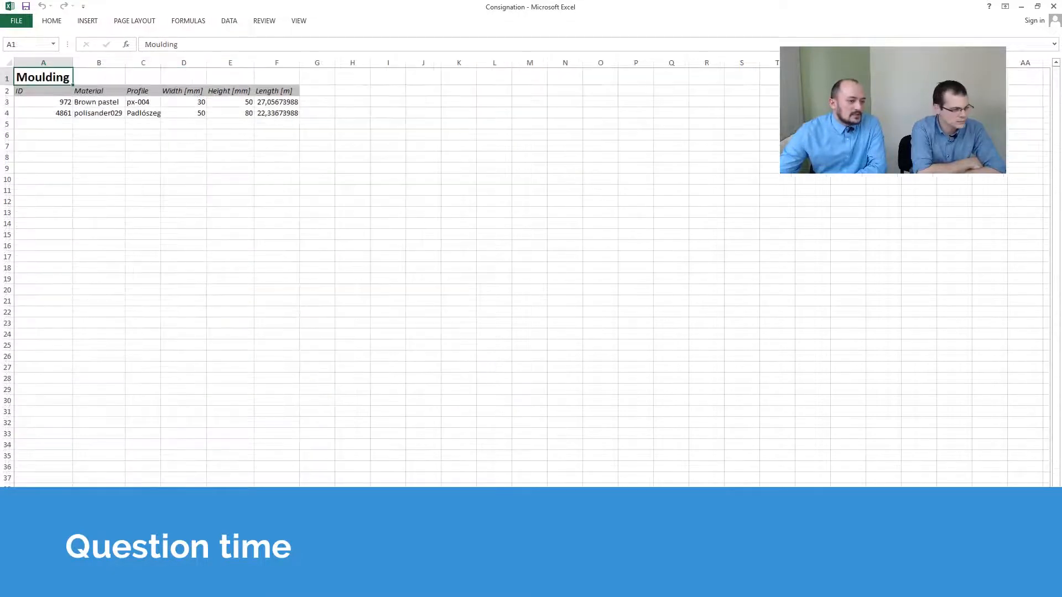
key("ctrl+Page_Down")
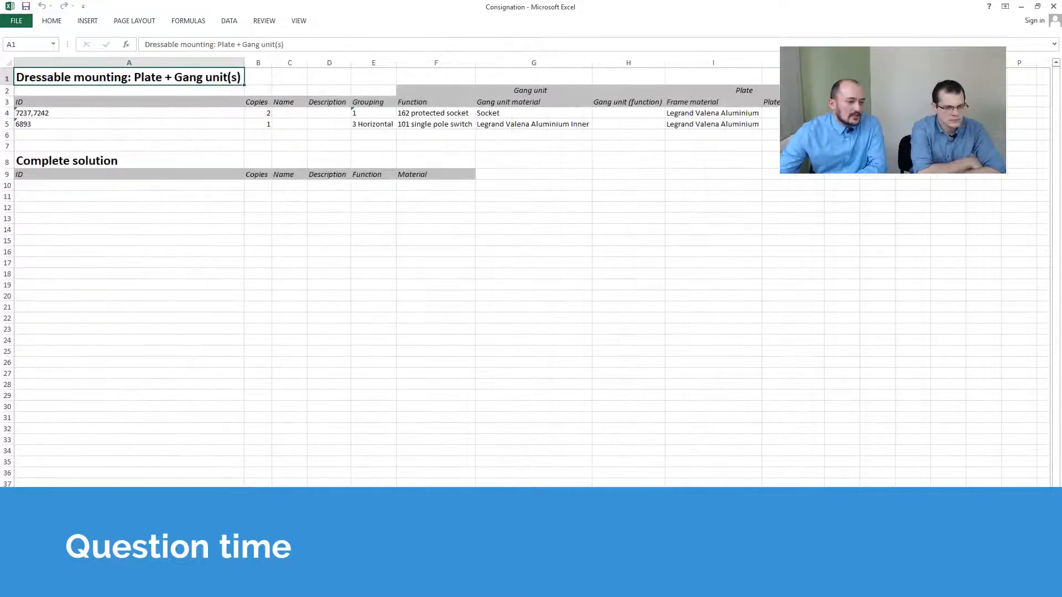
key("ctrl+Page_Down")
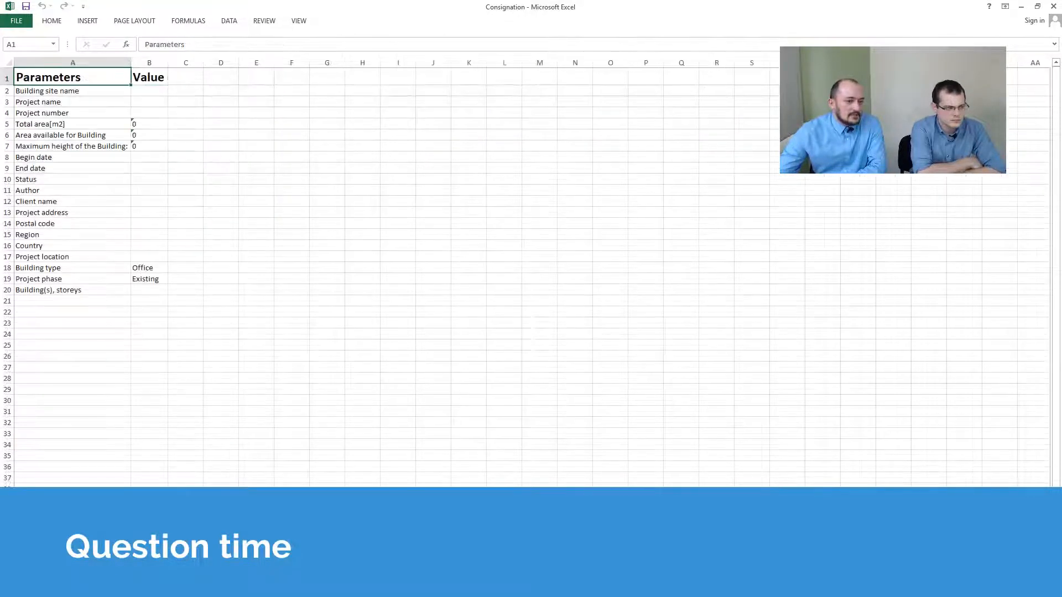
left_click(1020, 7)
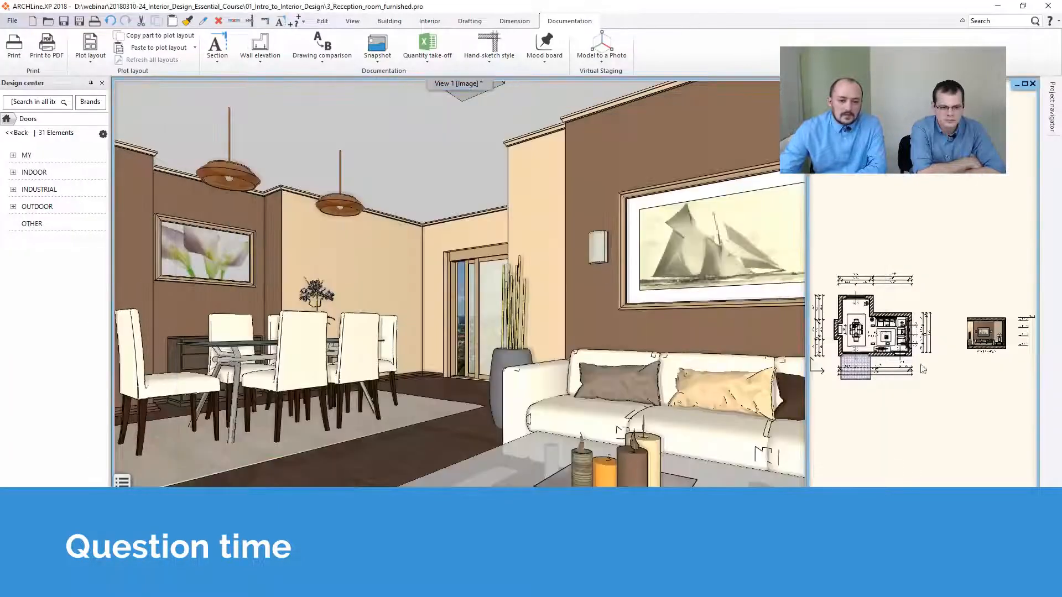
Examine the element classes offered for the floor plan's Interior Calculation quantity take-off, and close the list without exporting.
left_click(923, 369)
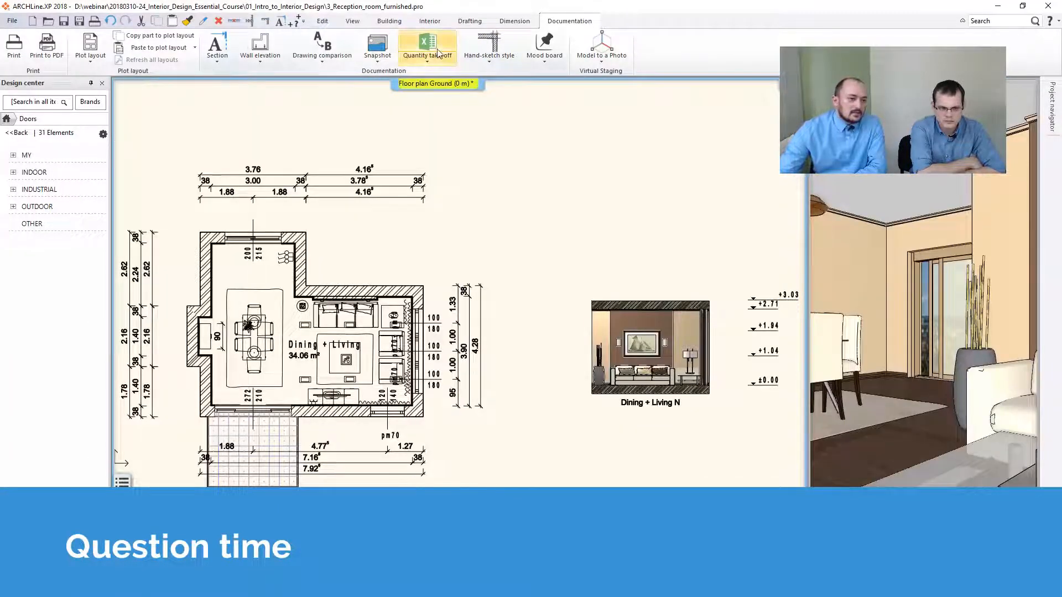
left_click(438, 53)
left_click(439, 81)
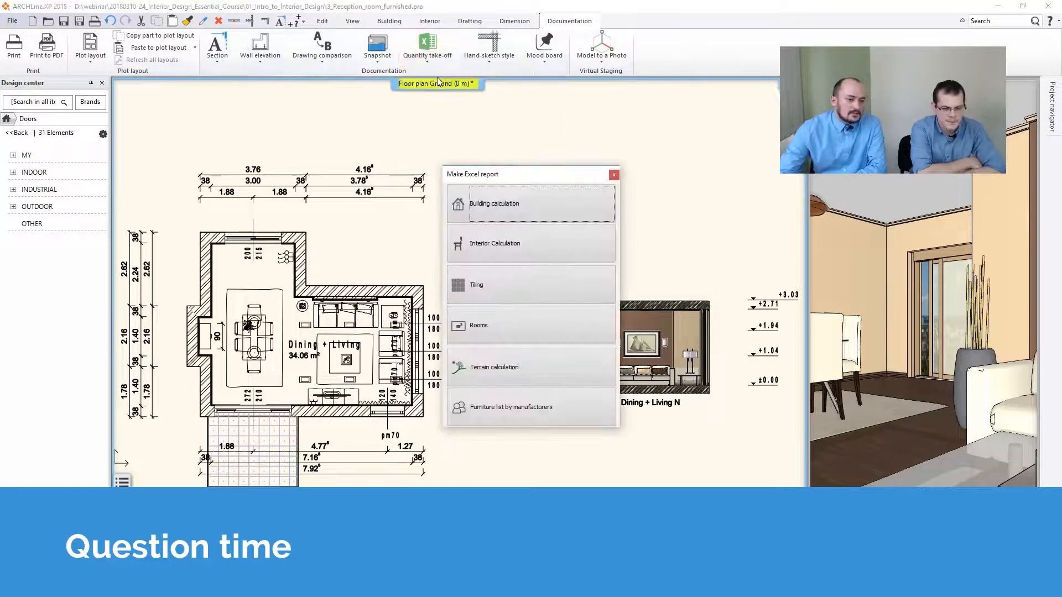
left_click(495, 243)
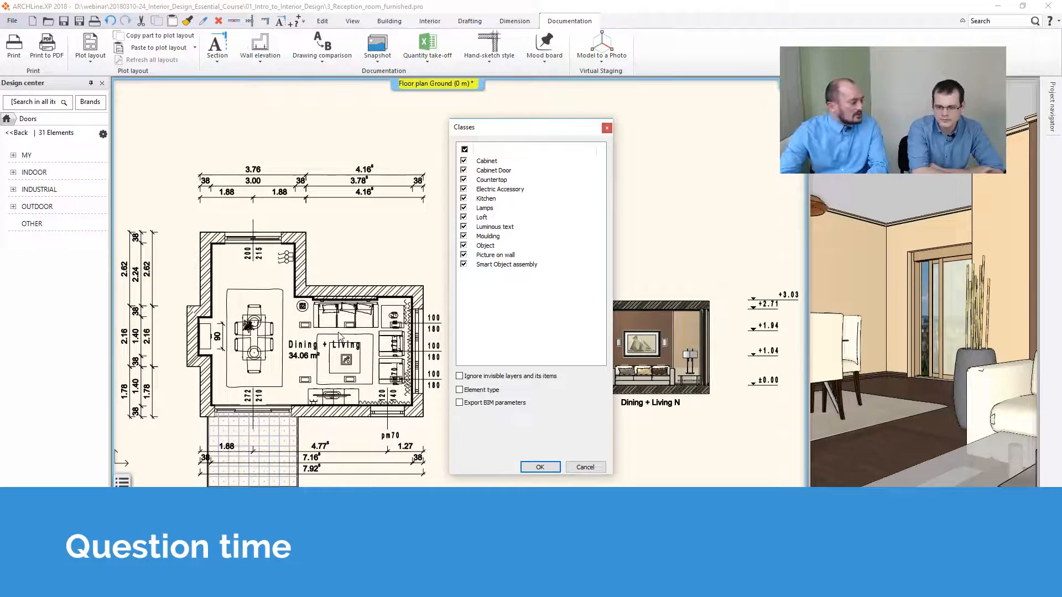
left_click(592, 468)
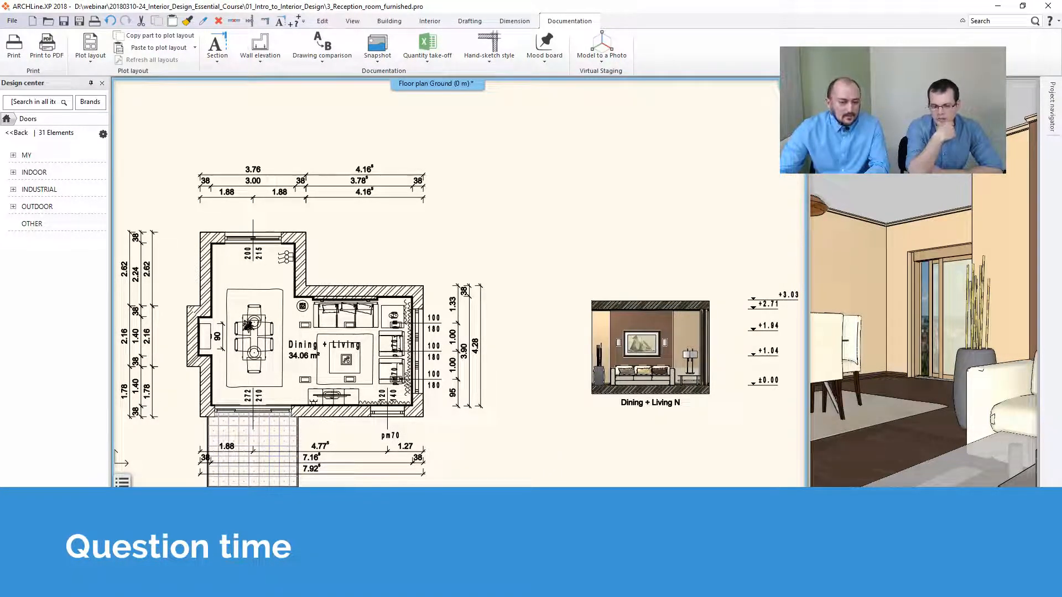
Adjust the living room render to exposure 431, shadows 28, white balance 7242 and saturation -33.
left_click(508, 586)
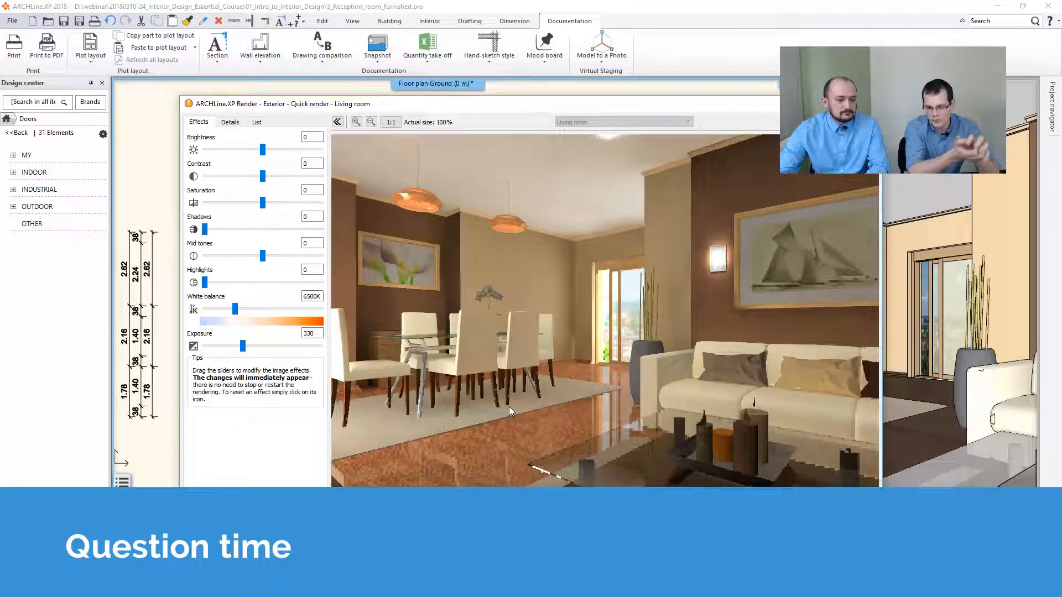
left_click_drag(244, 348, 256, 351)
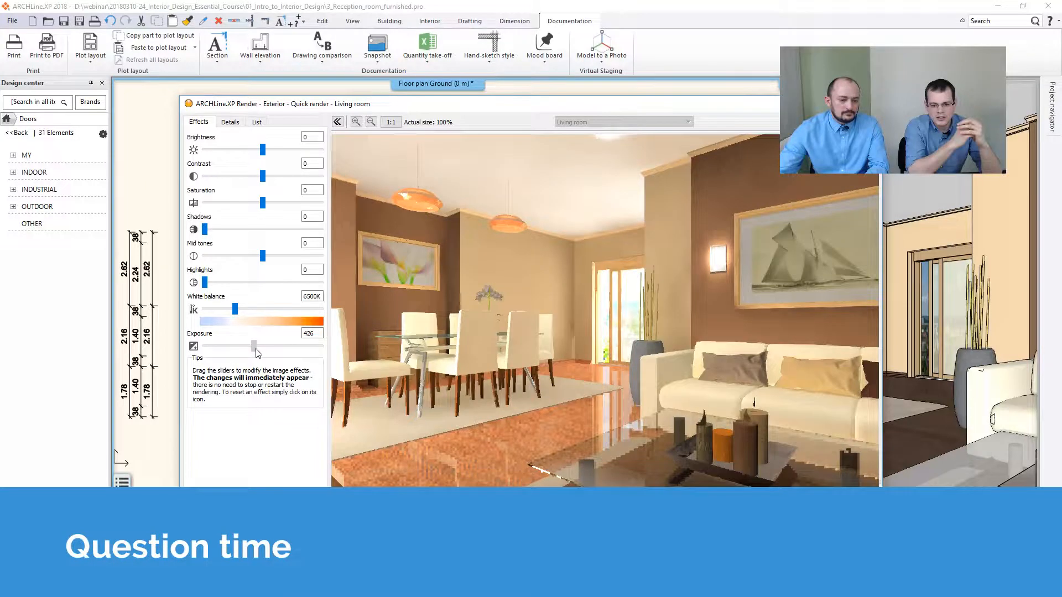
left_click_drag(256, 351, 257, 351)
left_click_drag(205, 229, 238, 237)
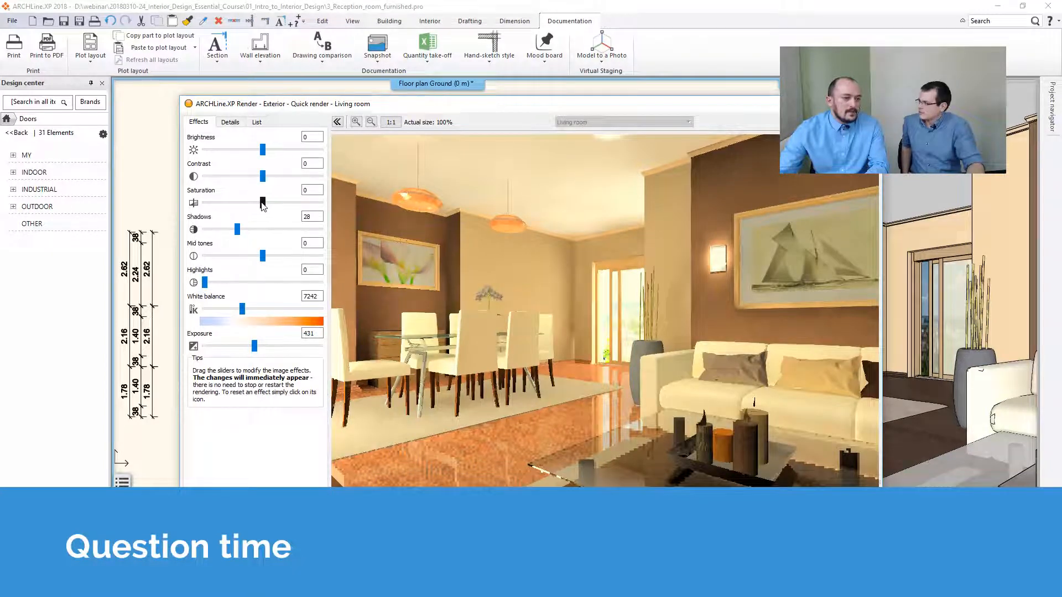
left_click_drag(262, 205, 243, 210)
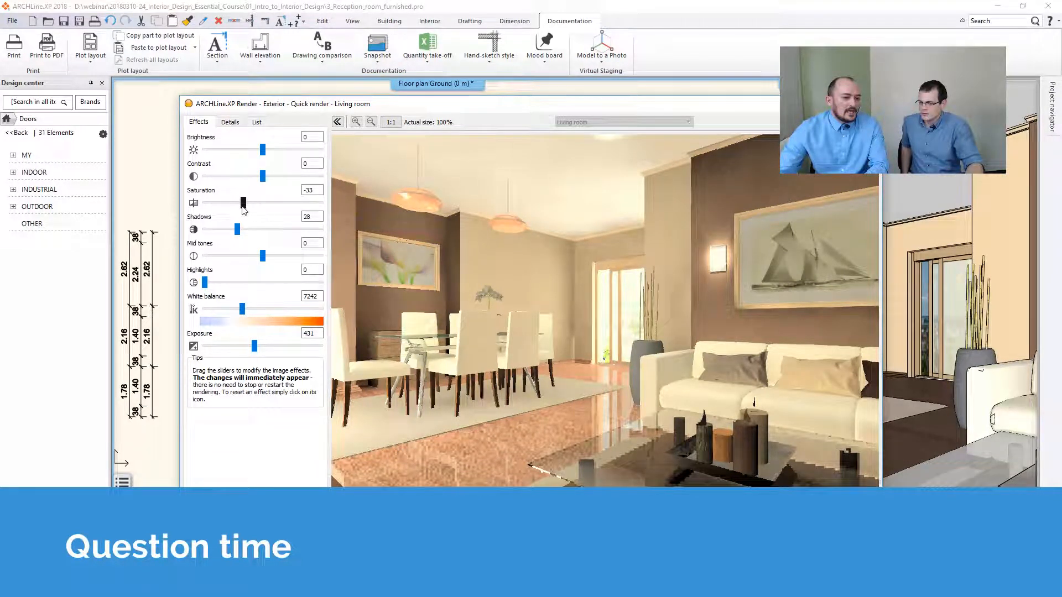
Examine the file formats available for exporting the project, and close the save dialog without saving.
left_click(58, 104)
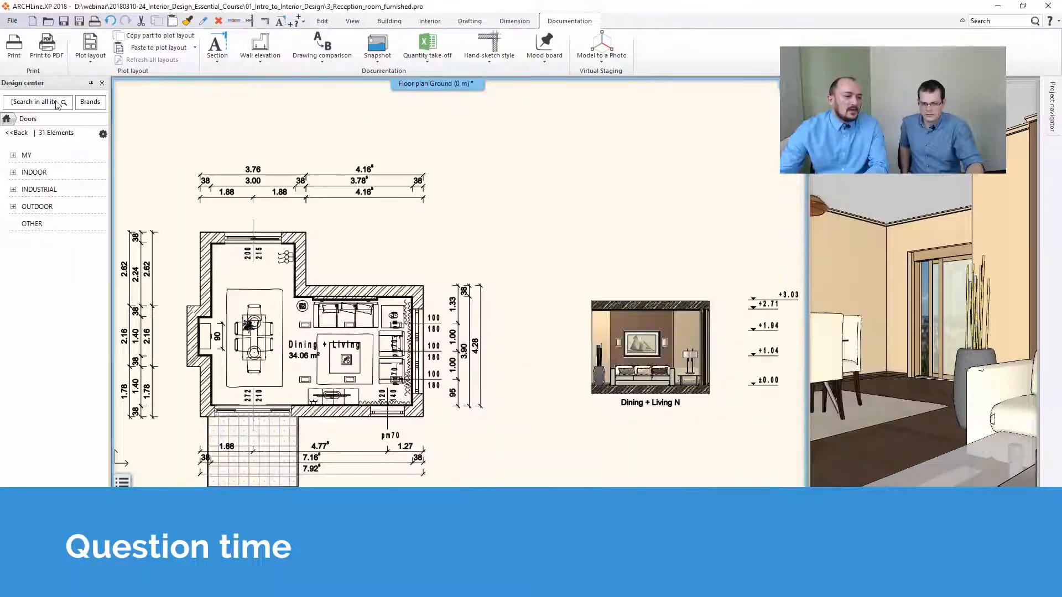
left_click(11, 20)
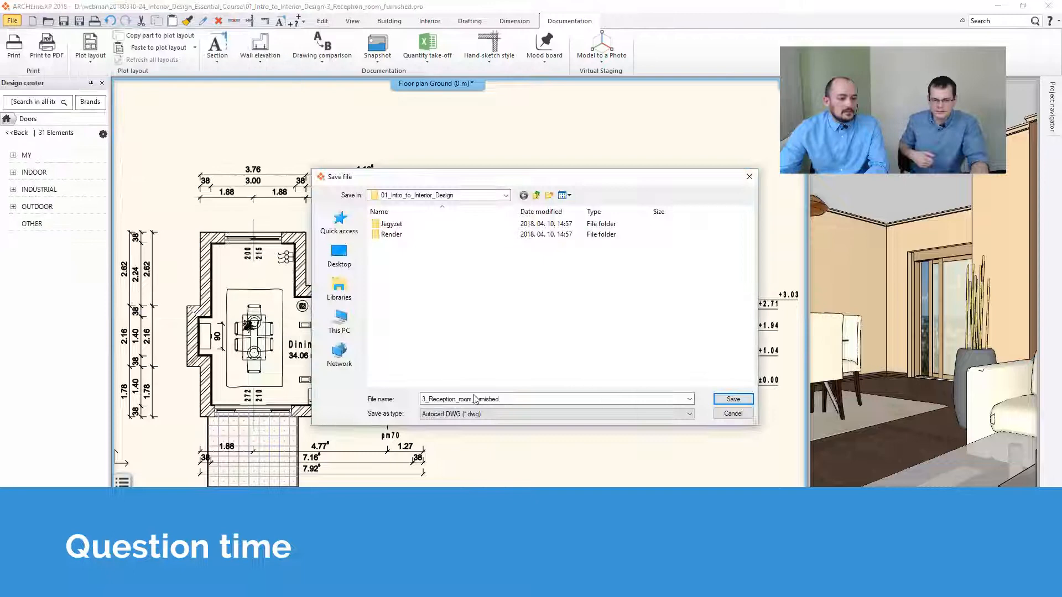
left_click(479, 416)
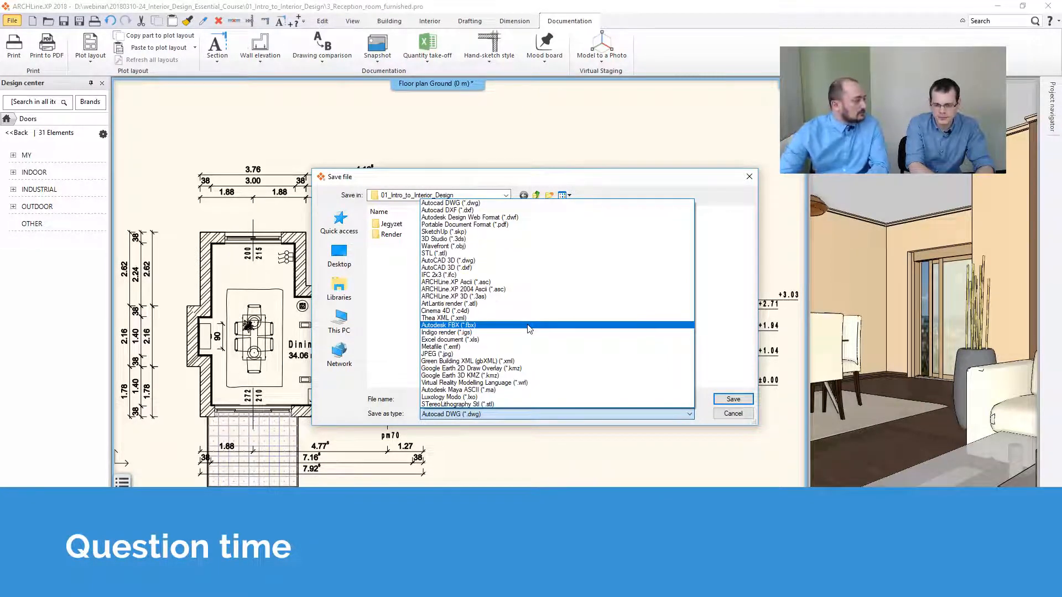
left_click(746, 415)
left_click(745, 413)
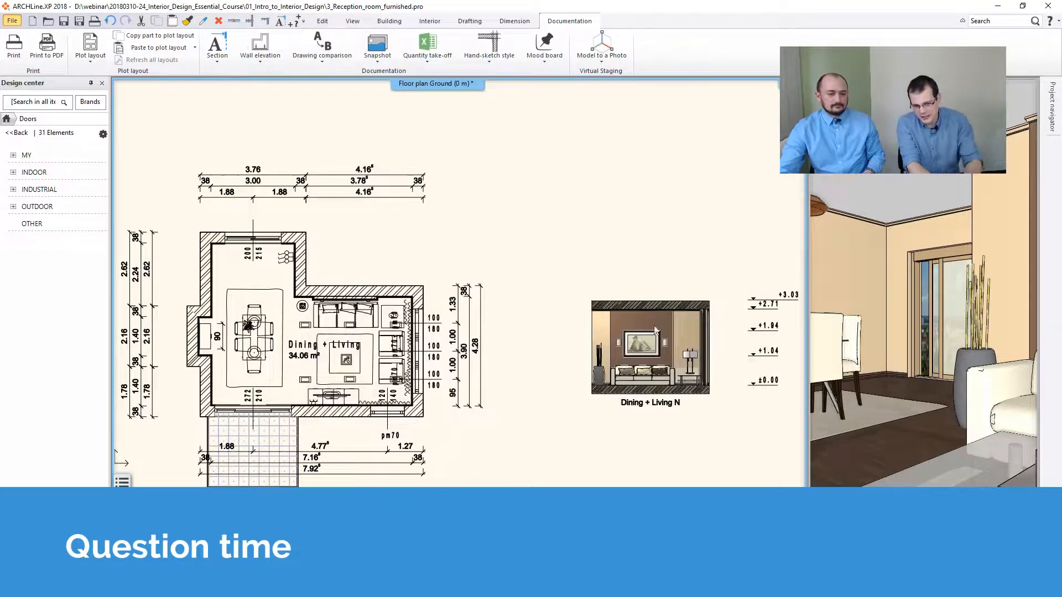
Return to the living room render and reset its saturation to 0.
key("alt+Tab")
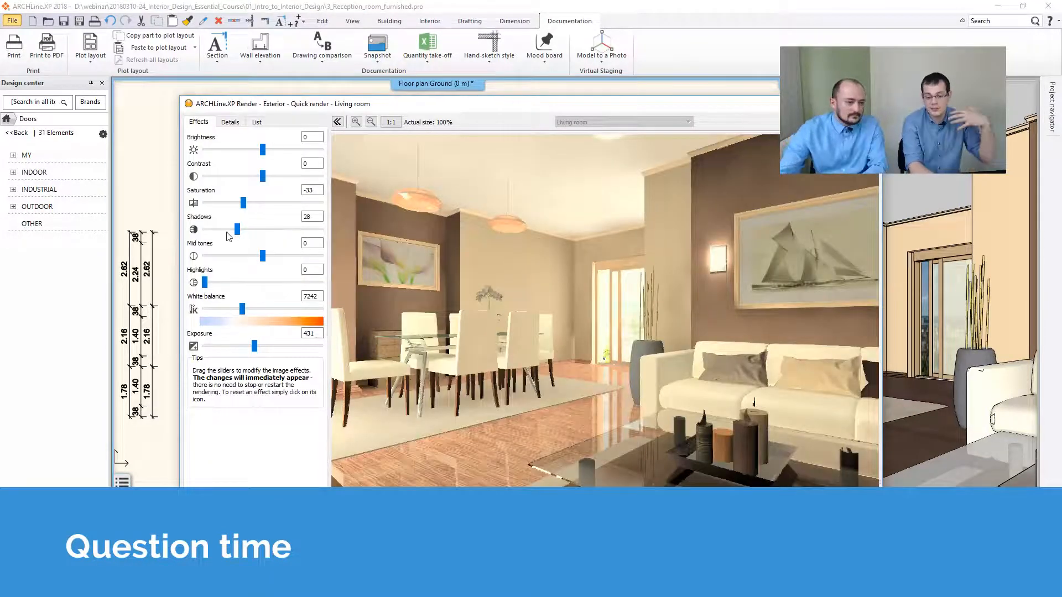
left_click(193, 203)
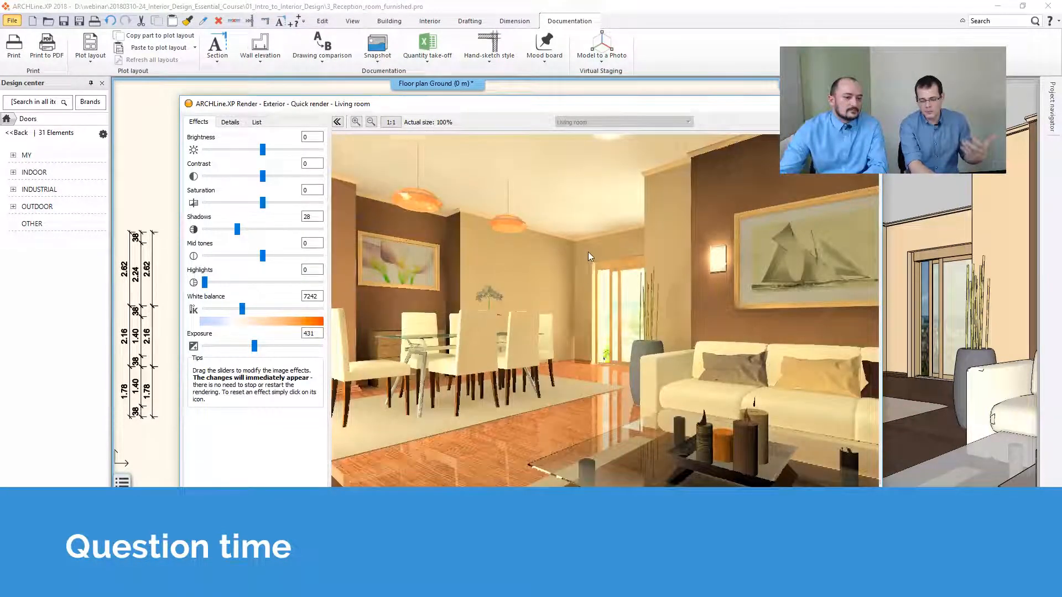